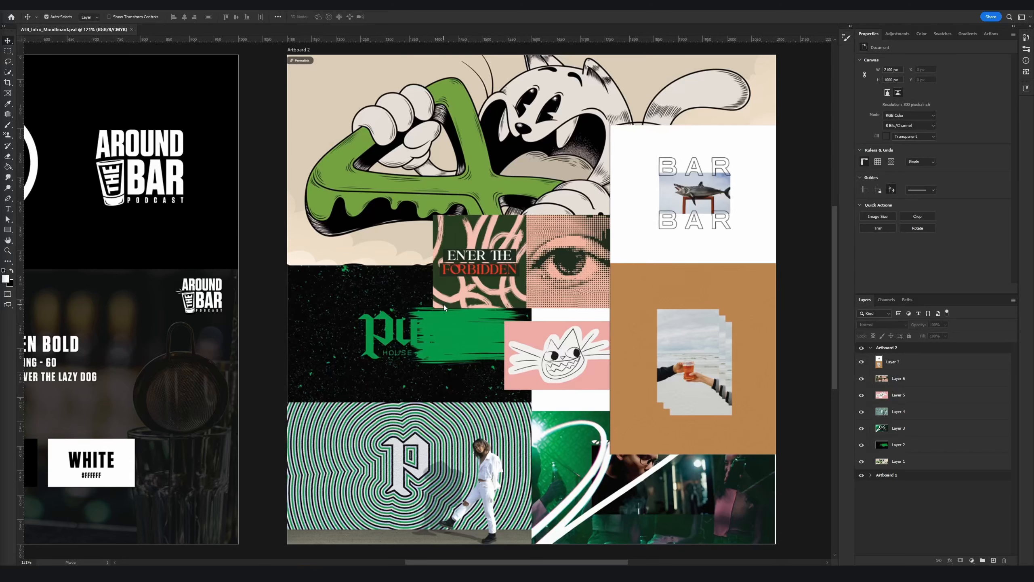
Review the brand and moodboard artboards along with the Puff House reference video on Vimeo
scroll(451, 255, "down", 3)
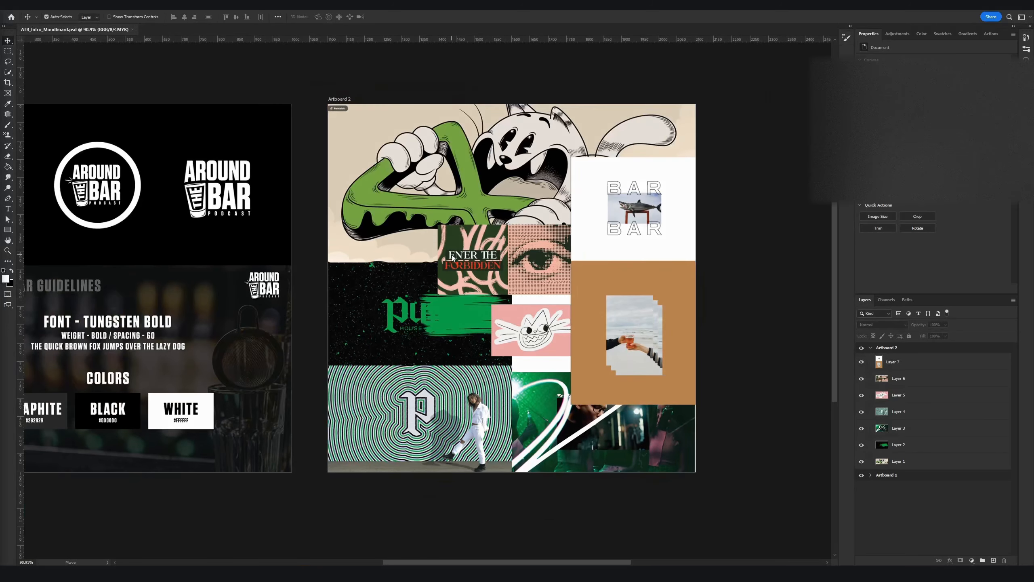
scroll(451, 255, "right", 1)
scroll(452, 254, "left", 1)
left_click_drag(1, 163, 285, 11)
left_click(357, 231)
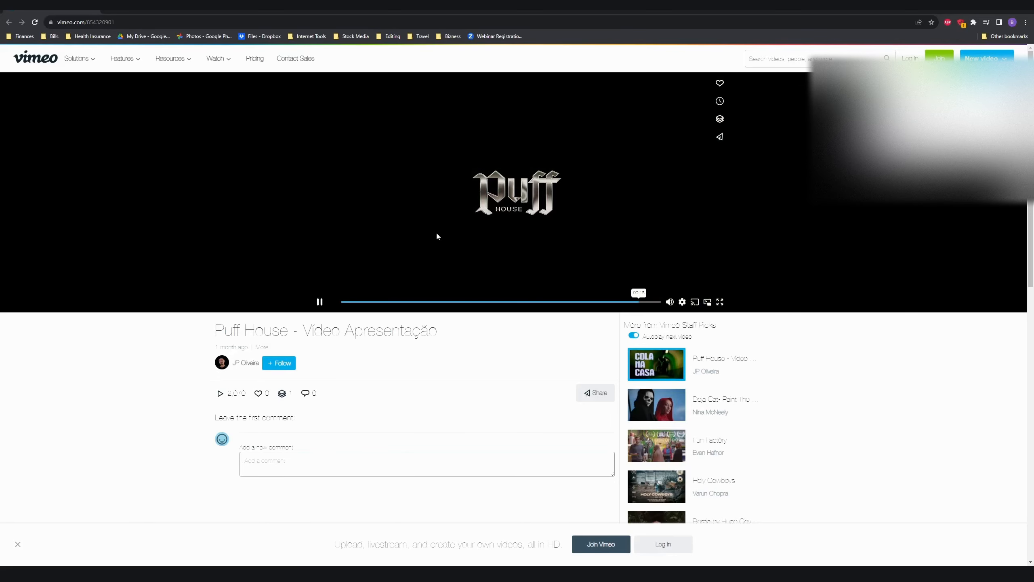
left_click(319, 301)
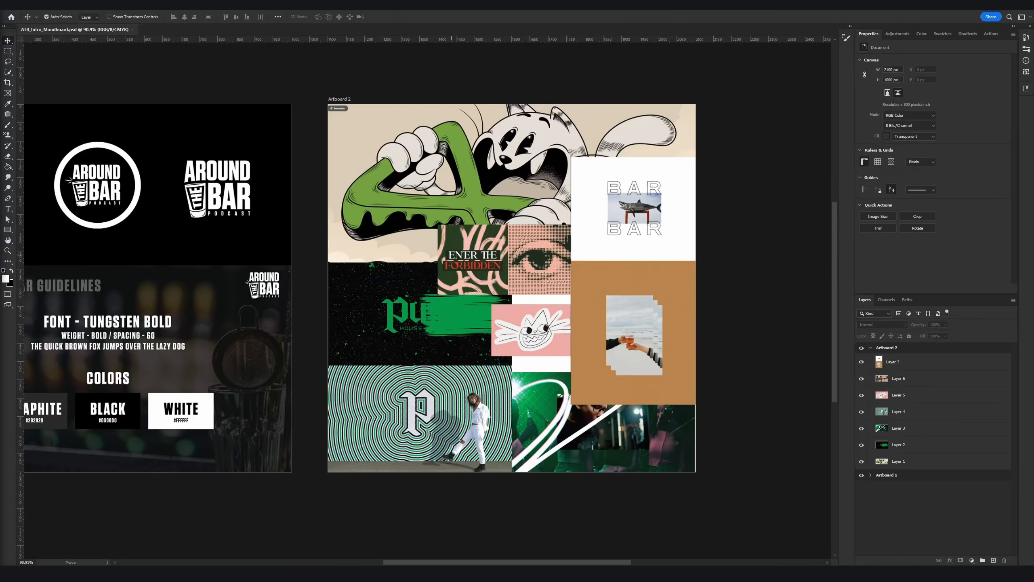
scroll(258, 410, "left", 5)
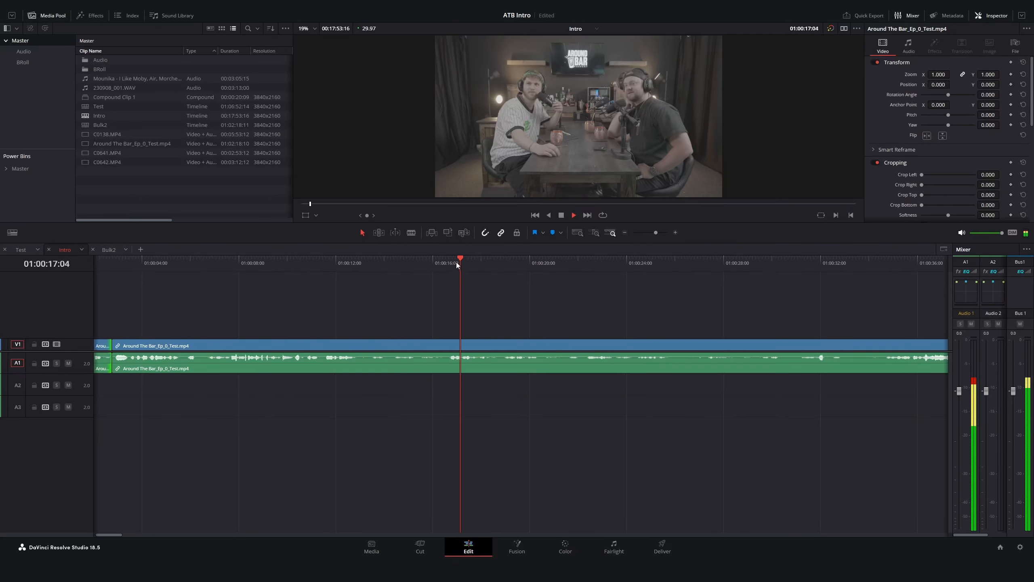
In DaVinci Resolve, split off a short section of the podcast clip ending at 01:00:18:05 and disable its audio
left_click_drag(455, 262, 540, 265)
key("ctrl+b")
key("ctrl+b")
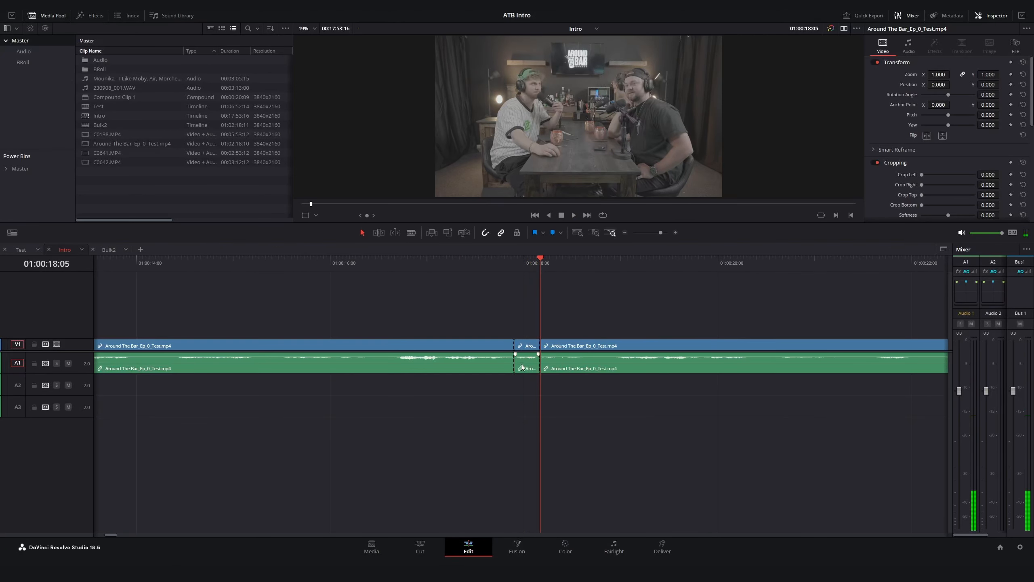
left_click(521, 367, "alt")
key("d")
Play back the intro across the cut and through the music track to examine the edit and the music's build-up
left_click(458, 263)
key("space")
key("ctrl+minus")
key("ctrl+minus")
key("ctrl+minus")
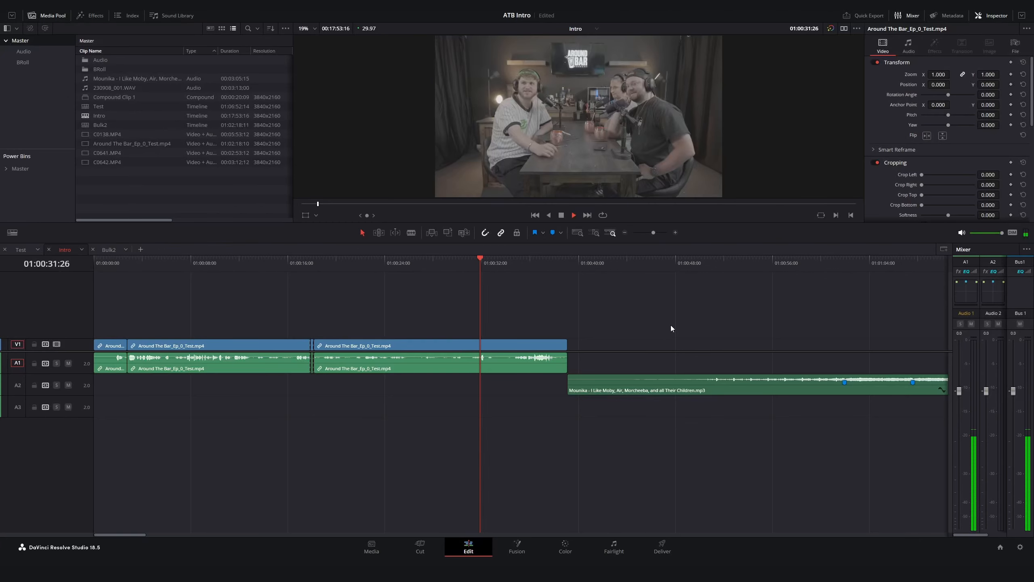
key("space")
key("ctrl+minus")
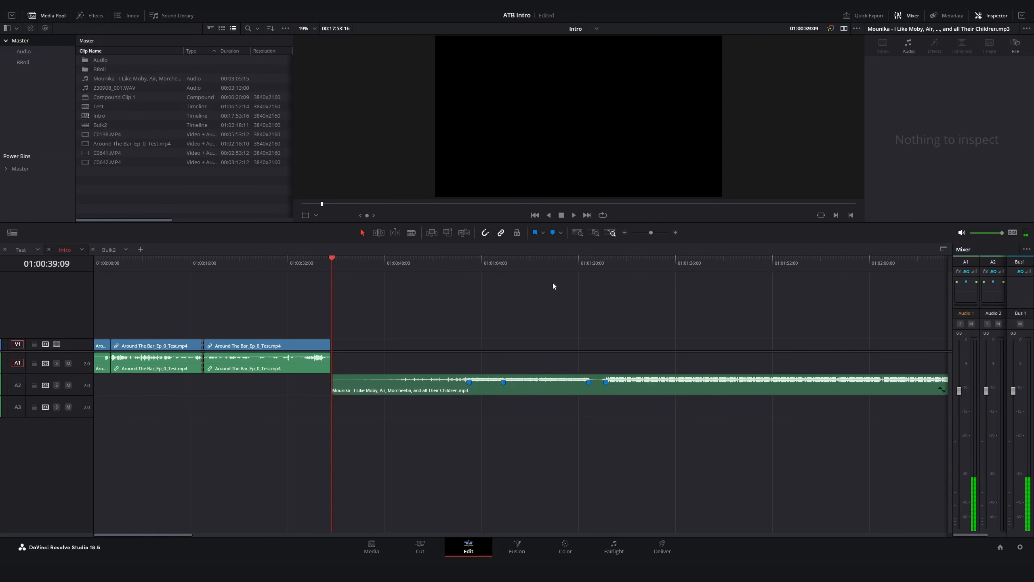
left_click(505, 263)
left_click(574, 264)
key("ctrl+equal")
key("ctrl+minus")
key("ctrl+minus")
key("space")
Move all podcast clips together over the music track so they end at its last marker, and play back the result
left_click_drag(203, 314, 97, 374)
left_click_drag(206, 347, 345, 349)
key("ctrl+equal")
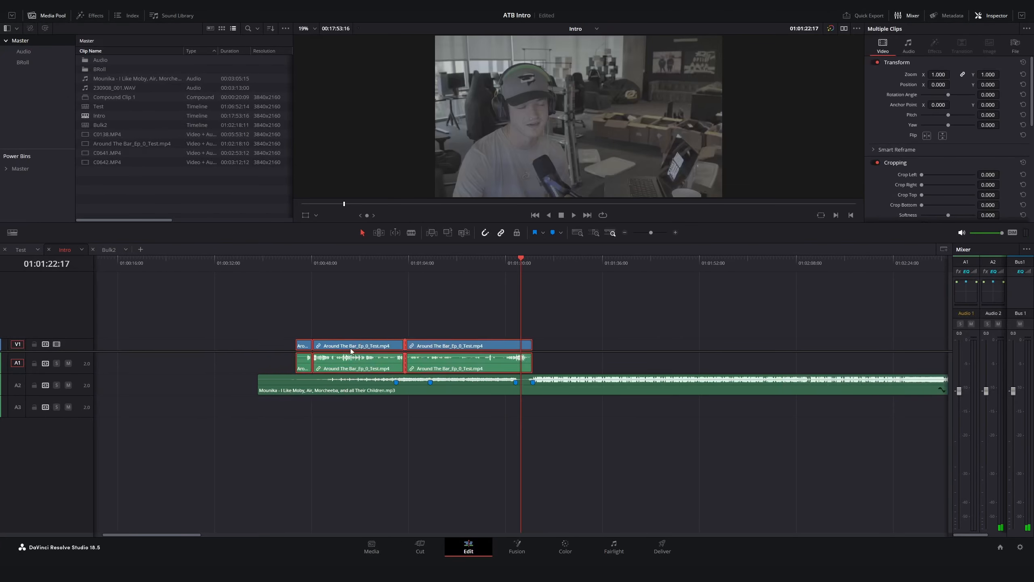
key("ctrl+equal")
left_click_drag(529, 349, 531, 350)
key("space")
key("space")
left_click(594, 313)
key("Up")
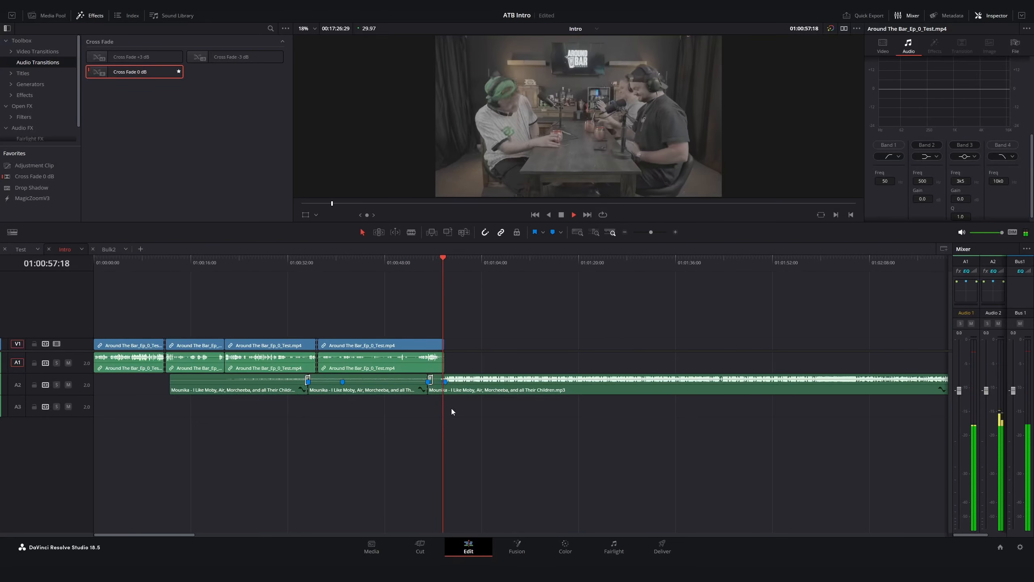
Play back the end of the last podcast clip several times to examine how it leads into the music
key("ctrl+equal")
key("space")
left_click_drag(549, 379, 549, 399)
left_click(493, 263)
key("space")
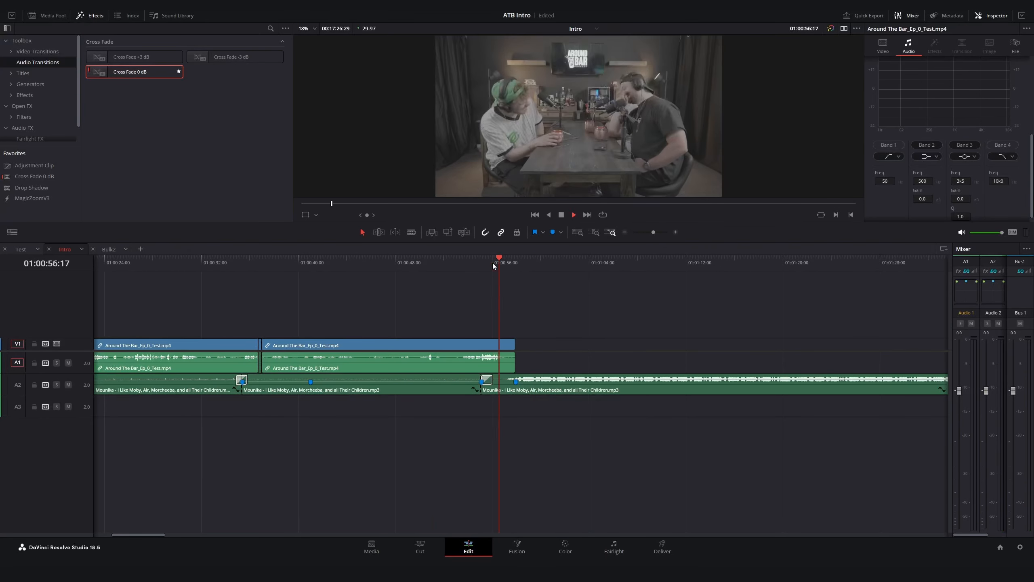
key("space")
key("Up")
key("space")
key("ctrl+minus")
key("ctrl+minus")
key("ctrl+equal")
key("ctrl+equal")
key("ctrl+equal")
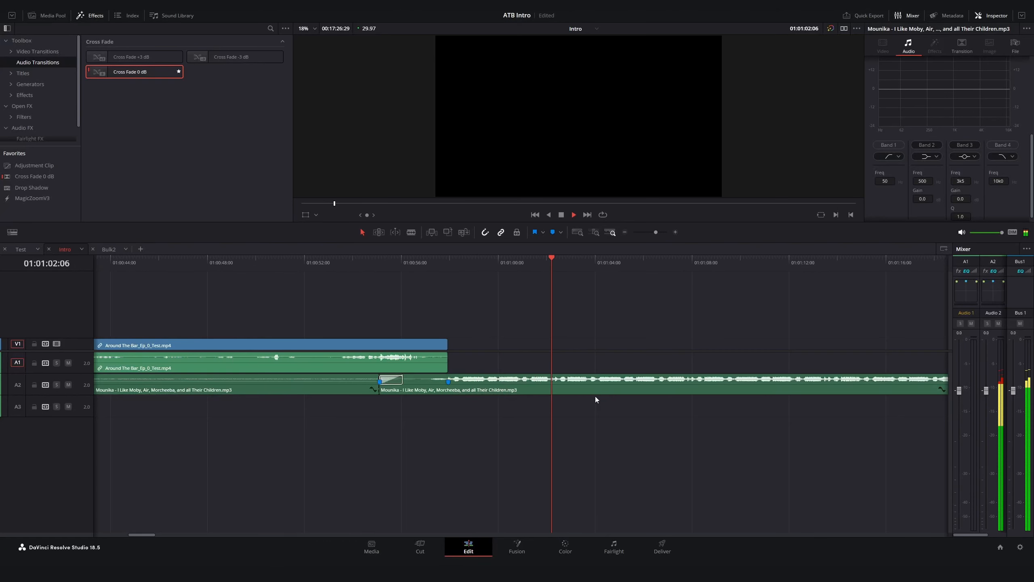
Split the music clip at 01:01:09:06 and play back the passage from the last podcast clip up to the cut
key("ctrl+minus")
left_click(593, 394)
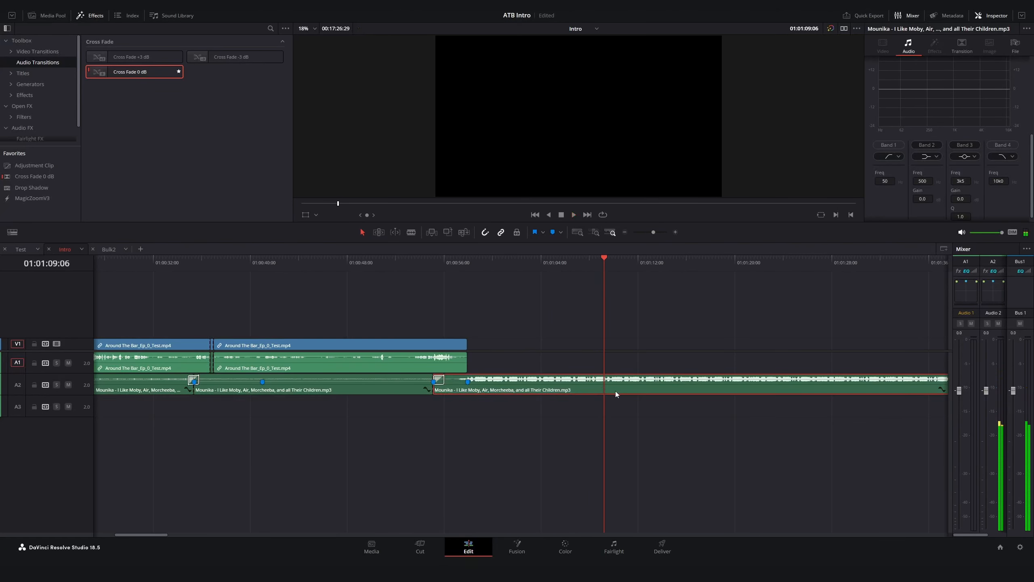
key("ctrl+minus")
key("ctrl+b")
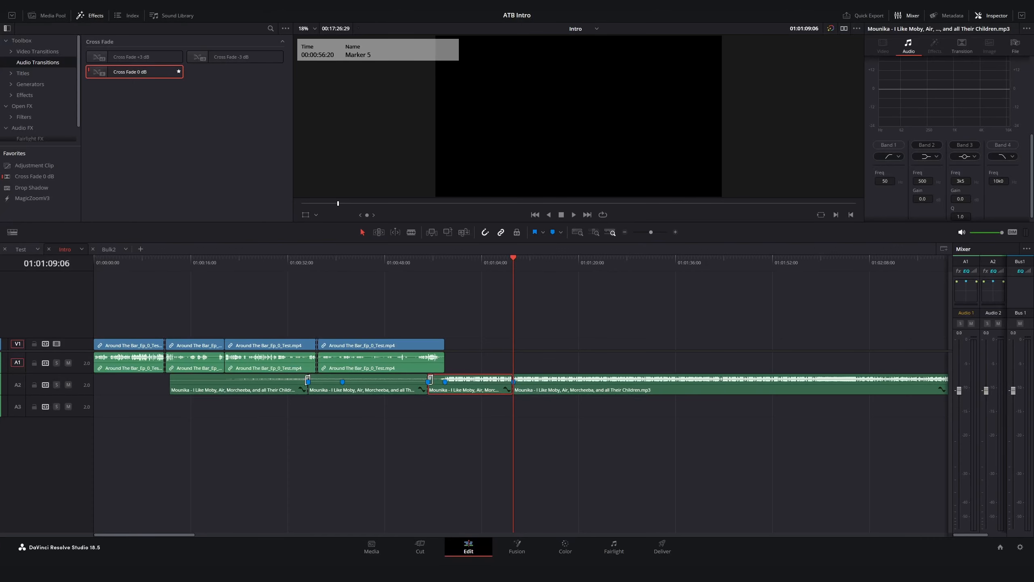
left_click(416, 264)
key("space")
key("ctrl+equal")
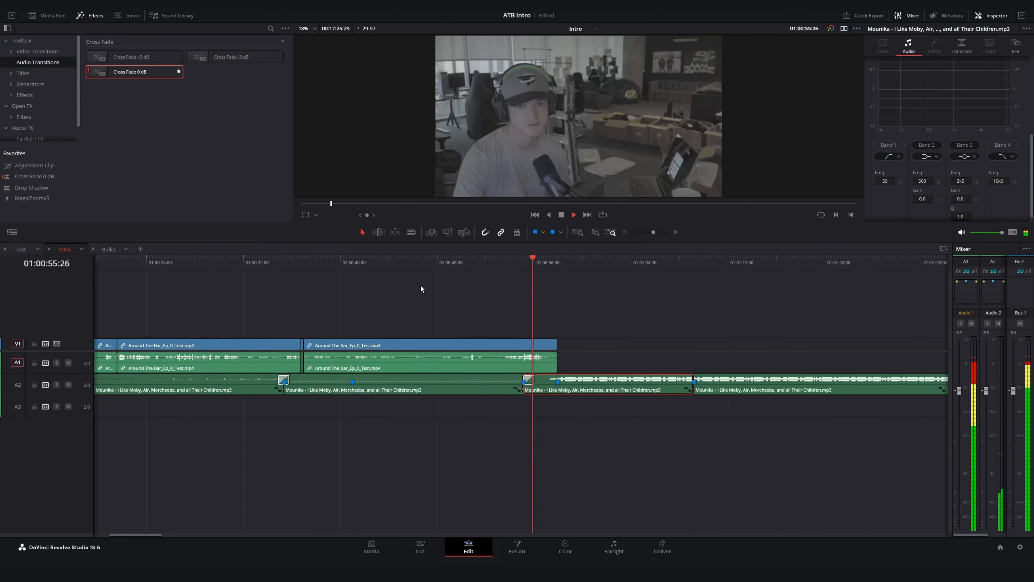
key("ctrl+minus")
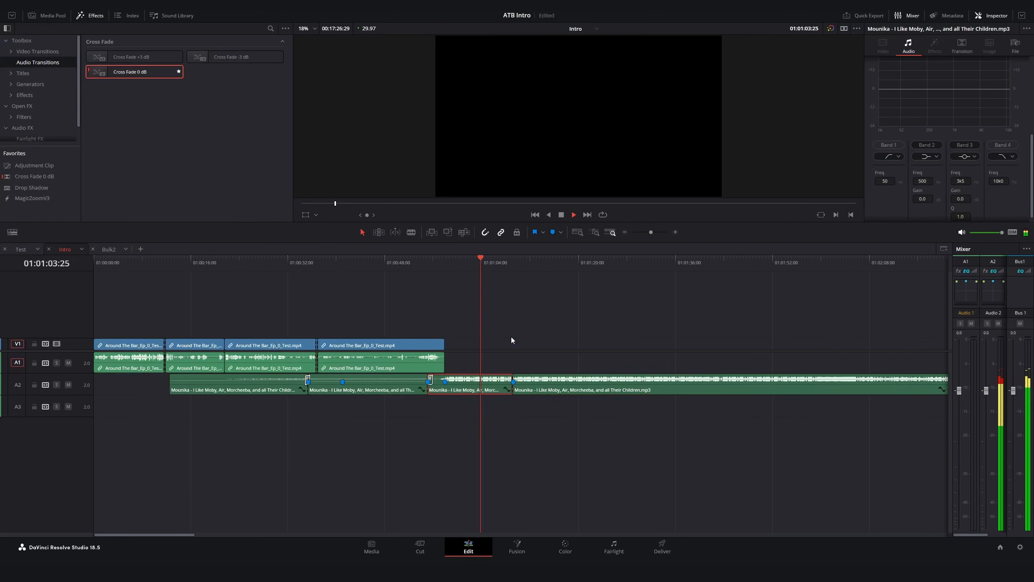
left_click(442, 266)
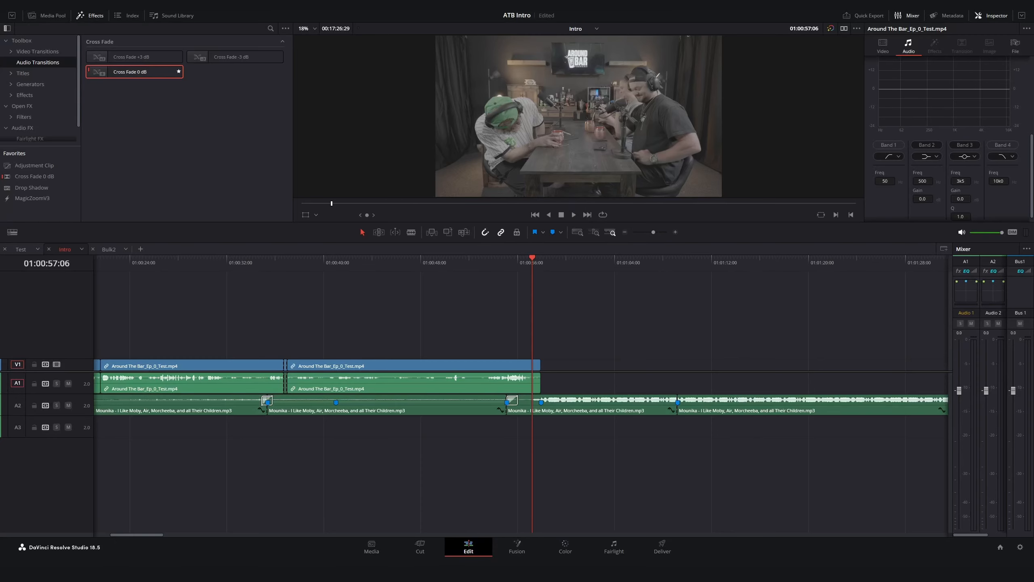
Preview Artboard 2.jpg and Artboard 1.jpg from the media pool in an enlarged viewer
left_click(32, 18)
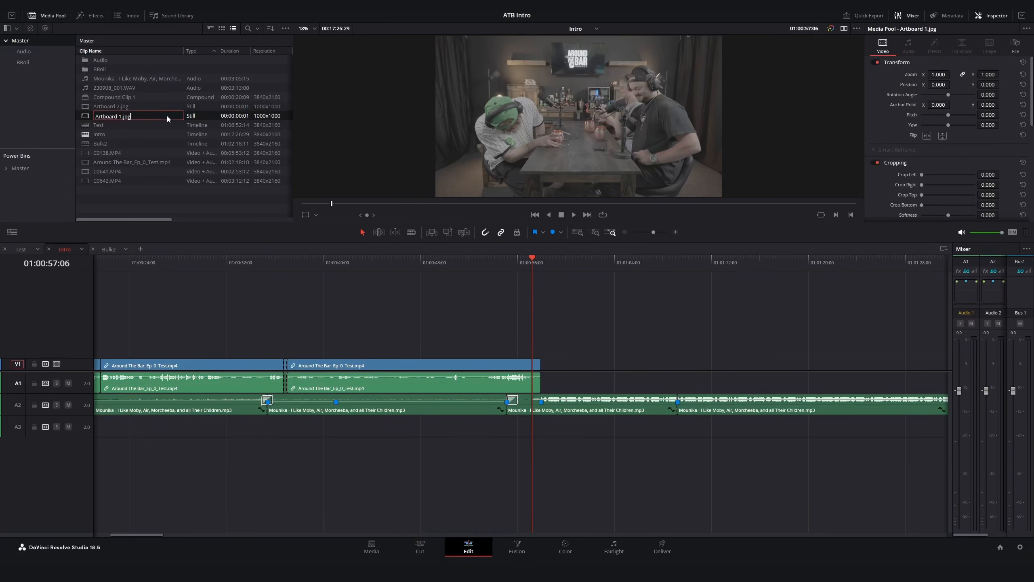
left_click(230, 107)
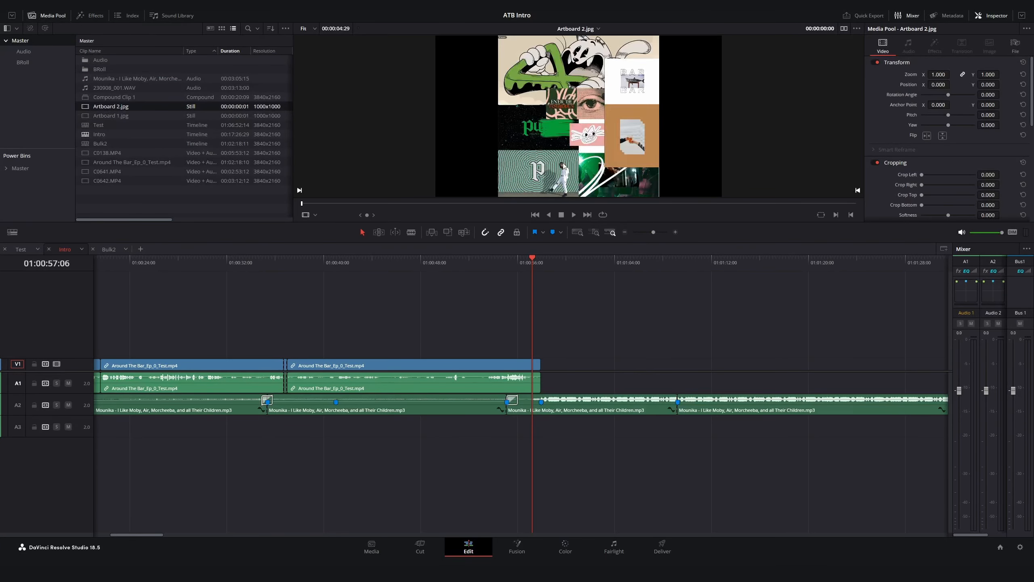
left_click_drag(581, 223, 580, 294)
left_click(170, 116)
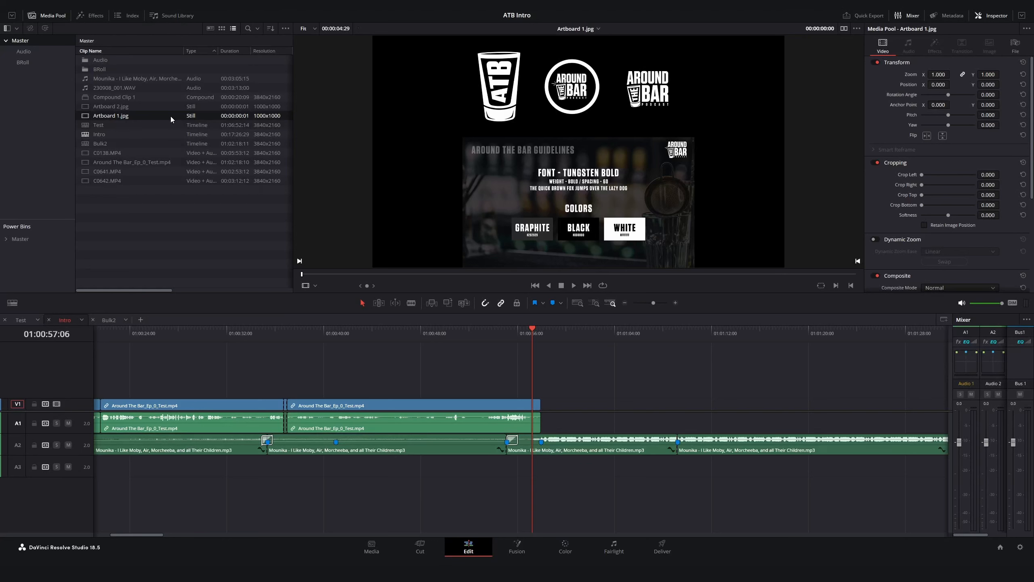
Create a bin named Stills and move Artboard 2.jpg and Artboard 1.jpg into it
left_click(210, 235)
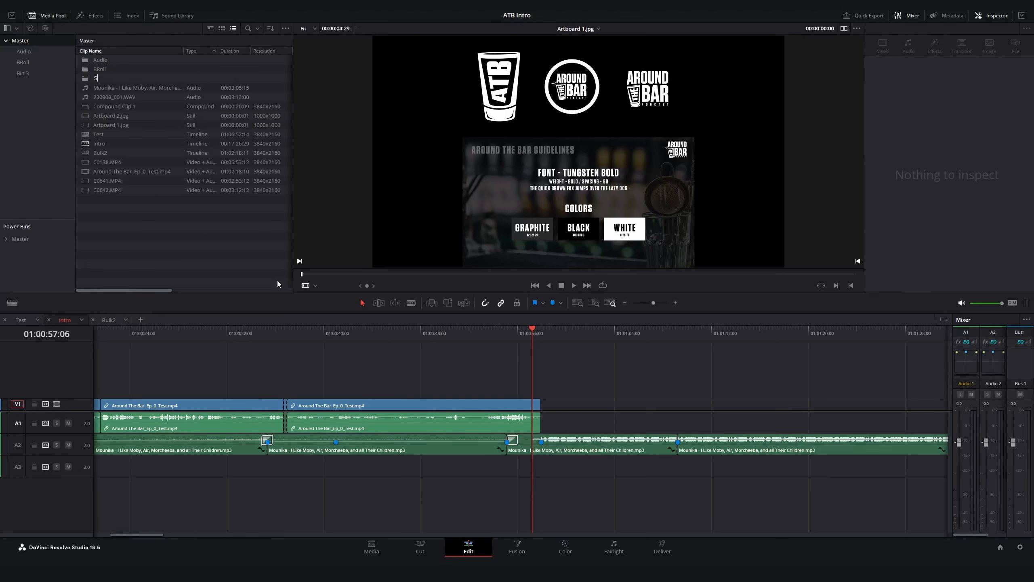
left_click(147, 115)
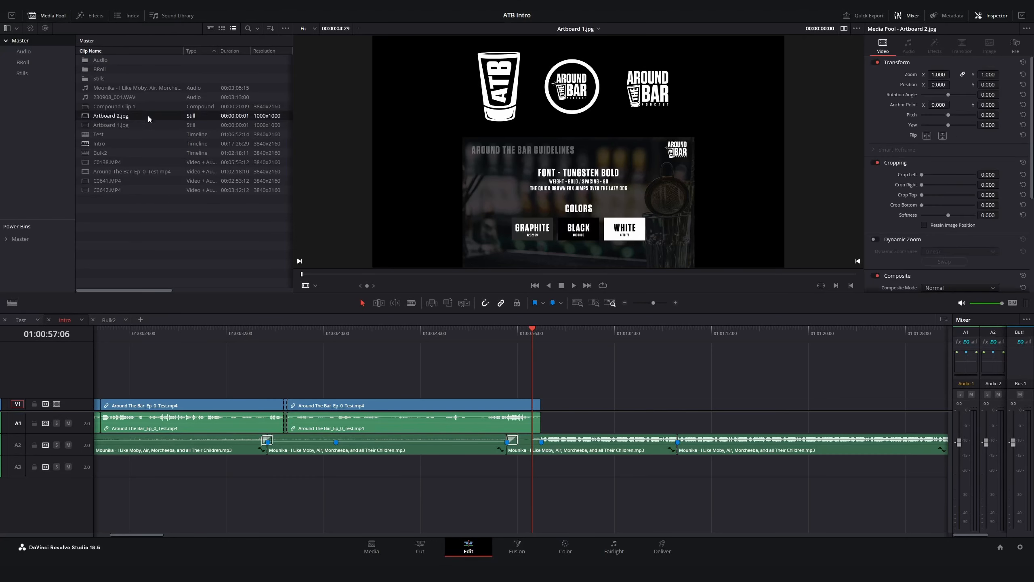
left_click(148, 124, "shift")
left_click_drag(148, 125, 122, 78)
left_click(138, 97)
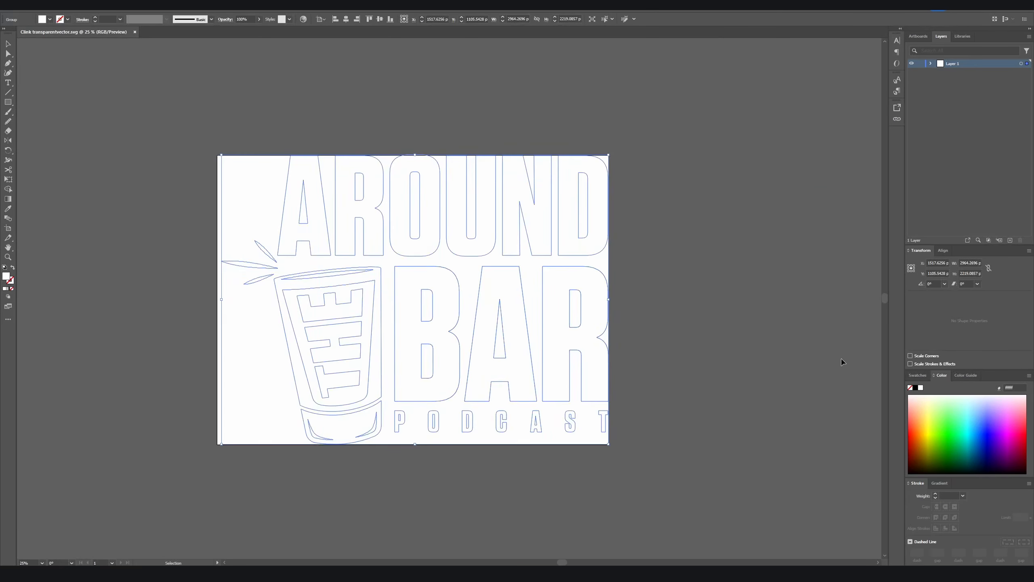
In Illustrator, display the podcast logo over the transparency grid and ungroup it
left_click(842, 361)
key("alt+v")
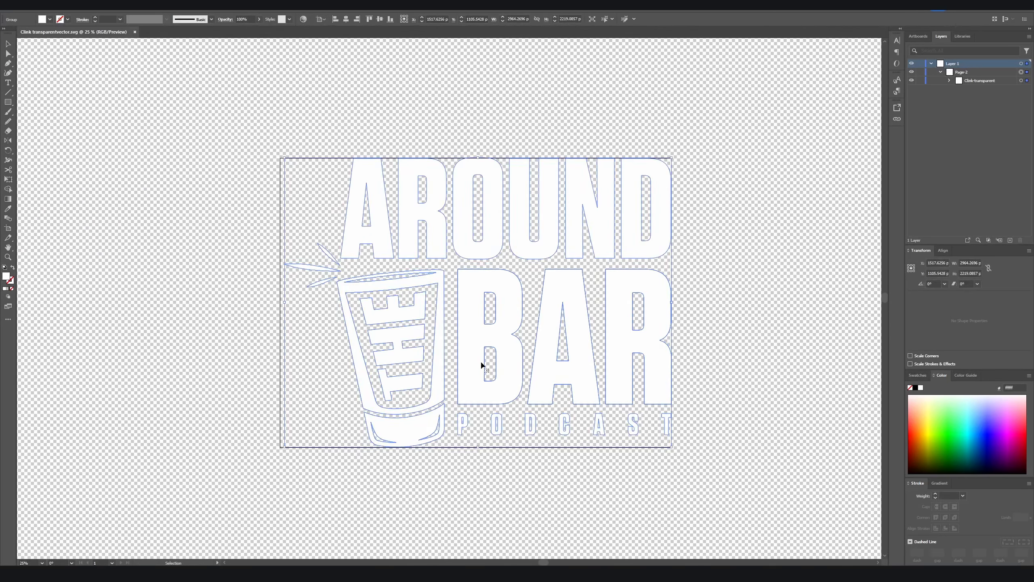
right_click(479, 360)
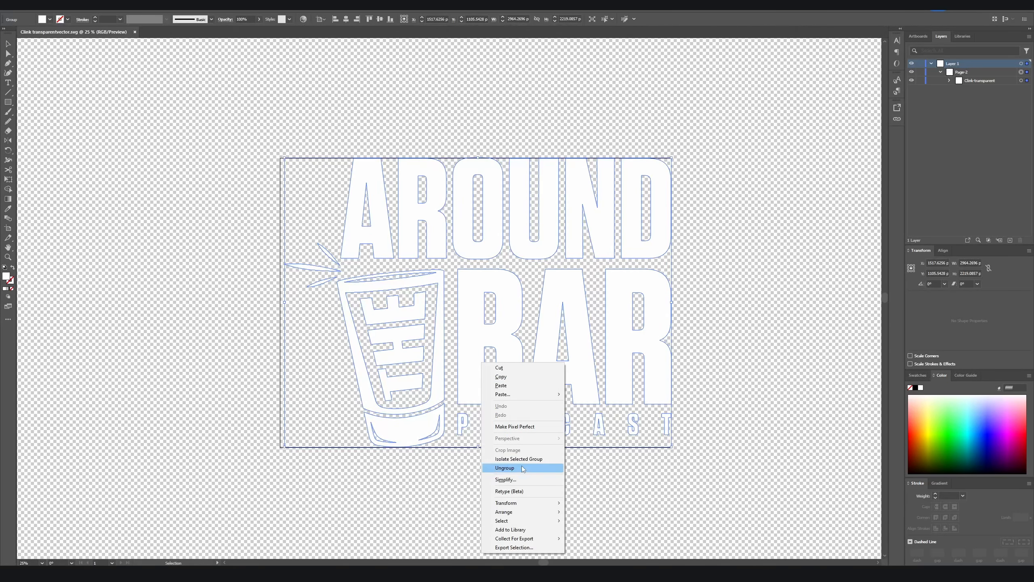
left_click(506, 468)
Hide every logo element except the AROUND lettering and copy the lettering
left_click(912, 80)
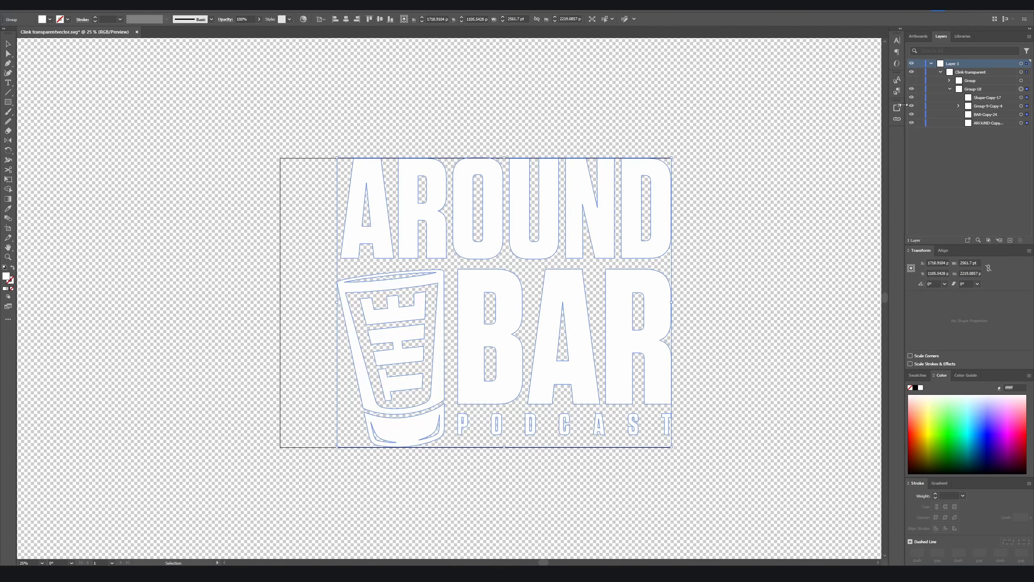
left_click(911, 97)
left_click(912, 105)
left_click(912, 114)
key("ctrl+shift+a")
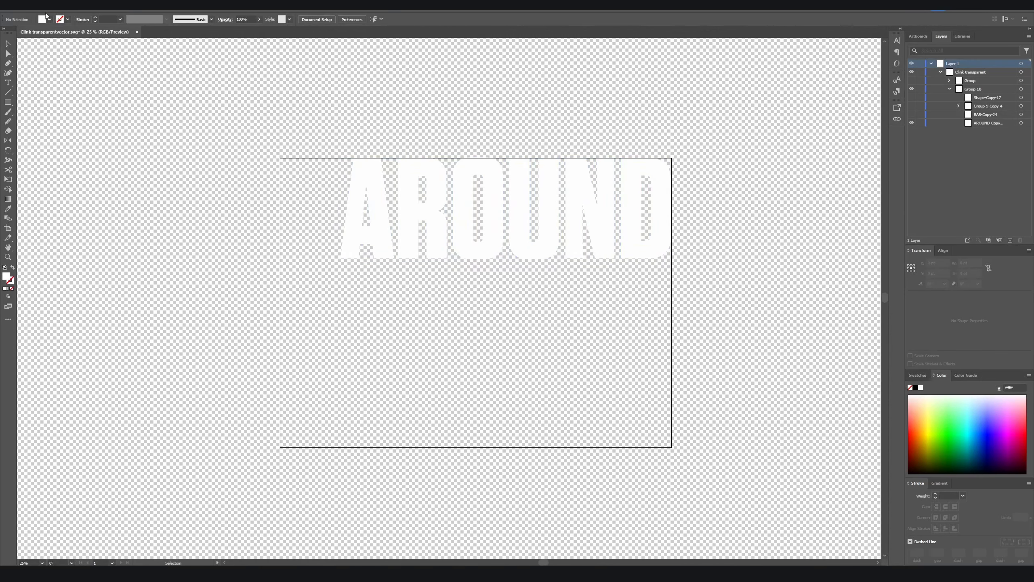
left_click(46, 5)
Open Photoshop and create a new 3000 × 3000 px document
left_click(551, 344)
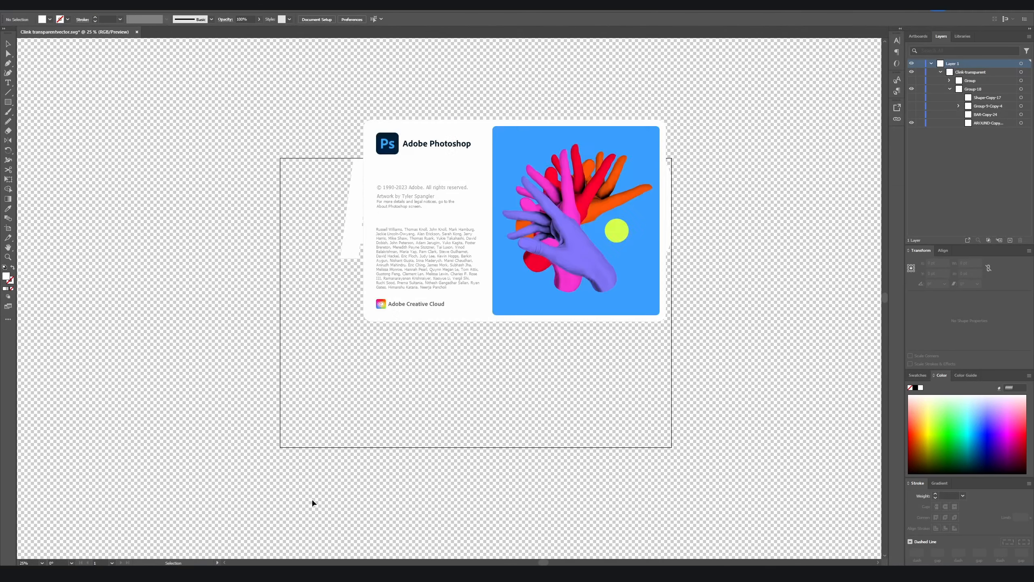
left_click(357, 167)
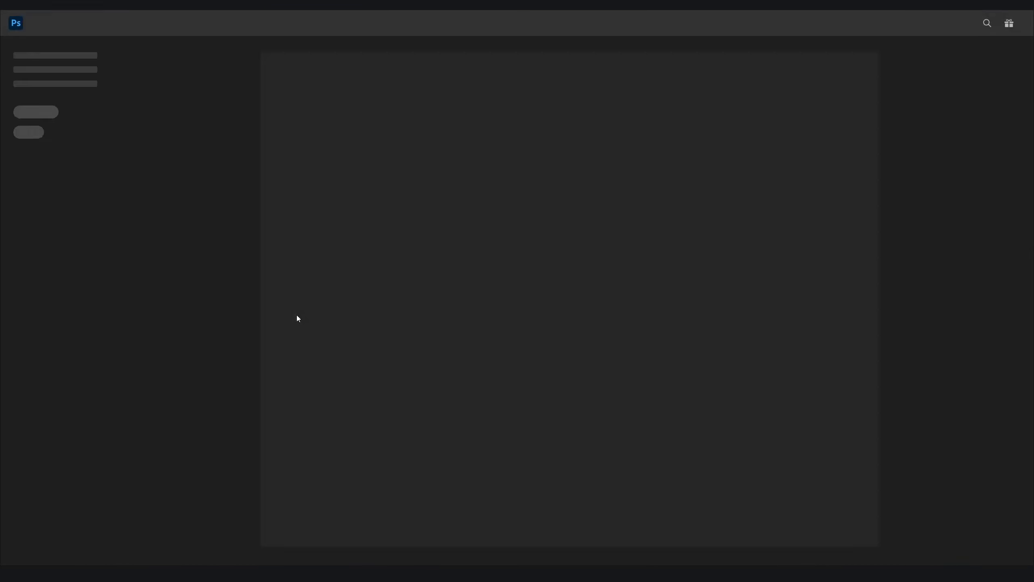
left_click(18, 5)
left_click(49, 13)
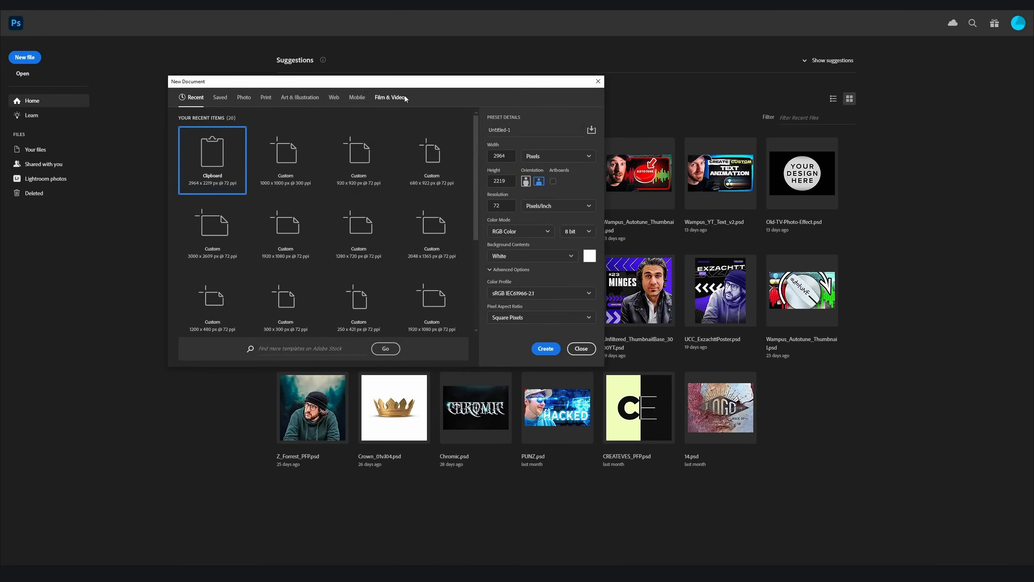
double_click(510, 160)
type("3000")
key("Return")
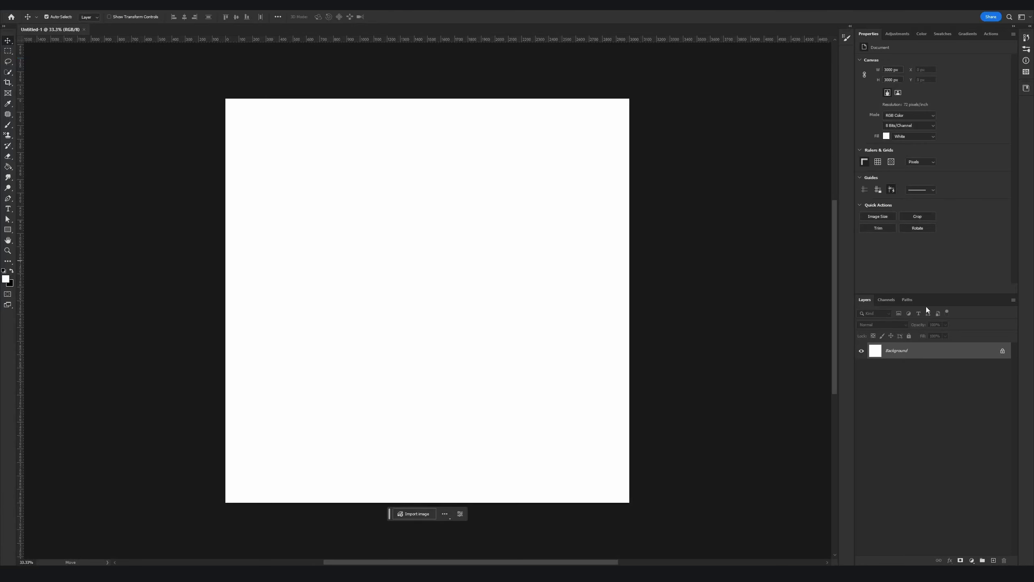
Make the canvas background transparent and paste the AROUND lettering into it as pixels
left_click(907, 136)
left_click(909, 164)
left_click(920, 351)
key("ctrl+v")
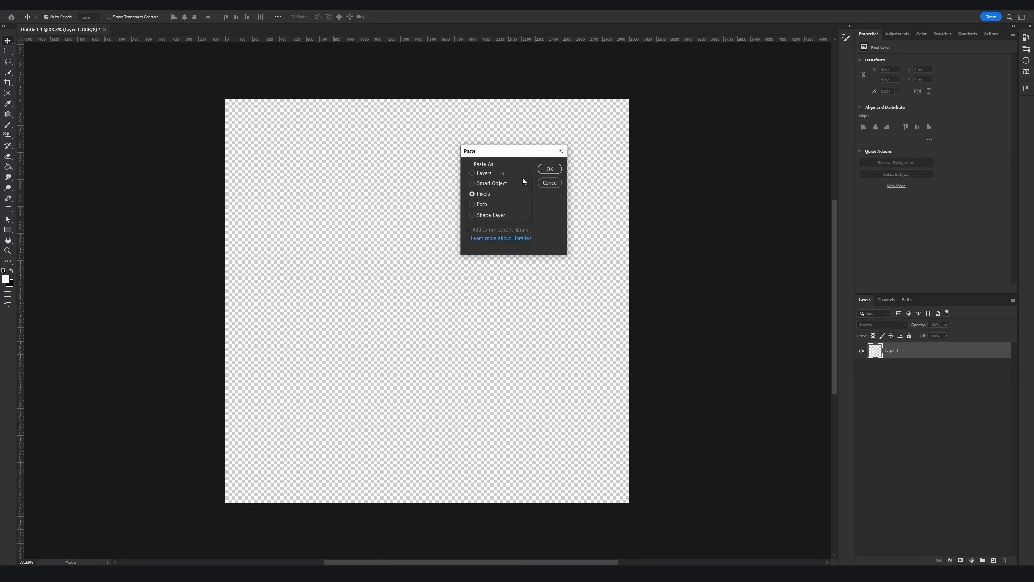
key("Return")
key("Return")
Trim the canvas to the edges of the AROUND lettering
left_click(17, 5)
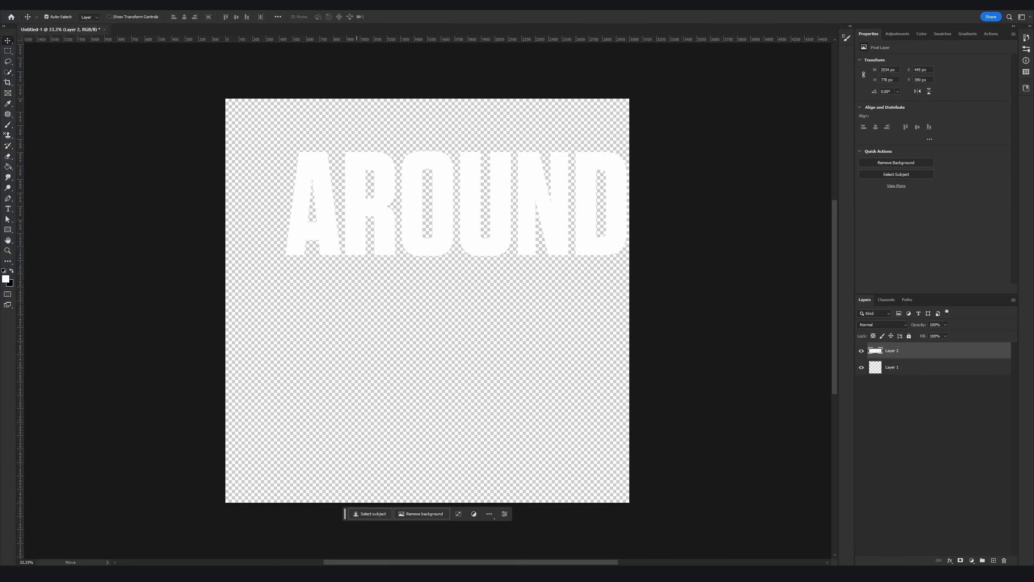
left_click(42, 5)
left_click(48, 97)
left_click(554, 165)
Export the trimmed AROUND lettering as a PNG into the project's folder on the Data (D:) drive
left_click(17, 5)
key("ctrl+alt+shift+w")
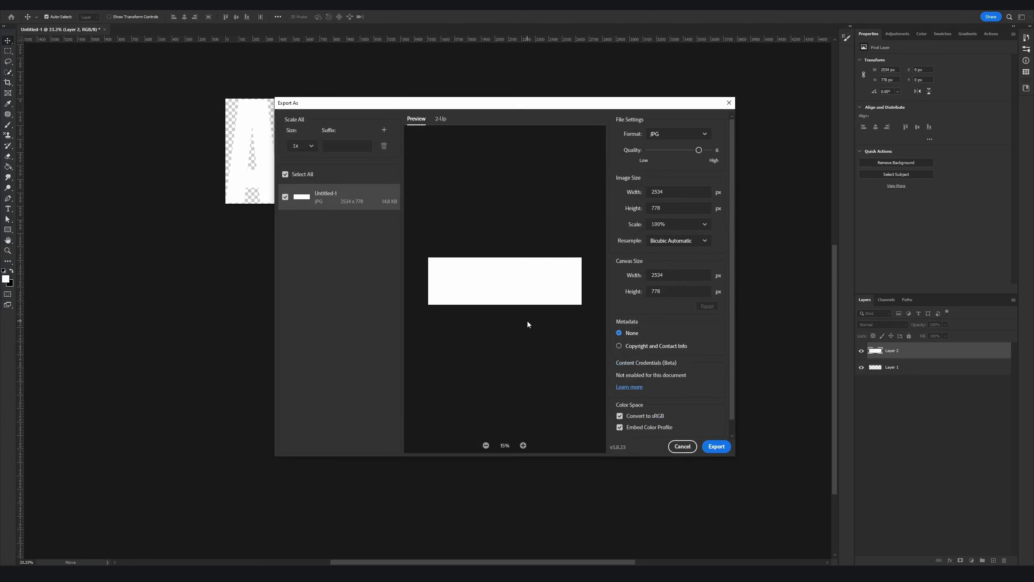
left_click(716, 447)
scroll(319, 203, "up", 2)
left_click(318, 193)
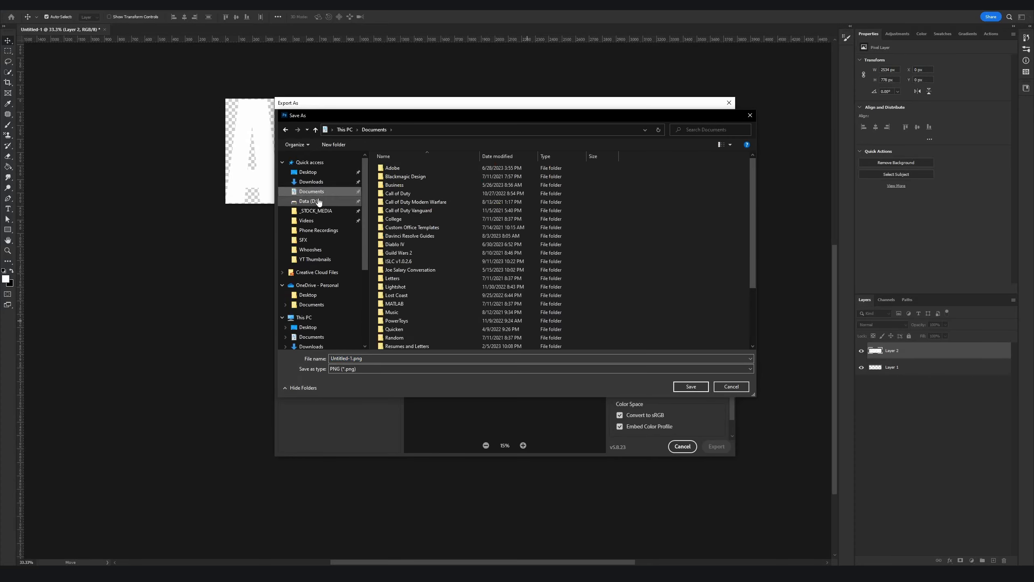
left_click(318, 202)
double_click(407, 176)
double_click(411, 176)
double_click(409, 169)
double_click(409, 185)
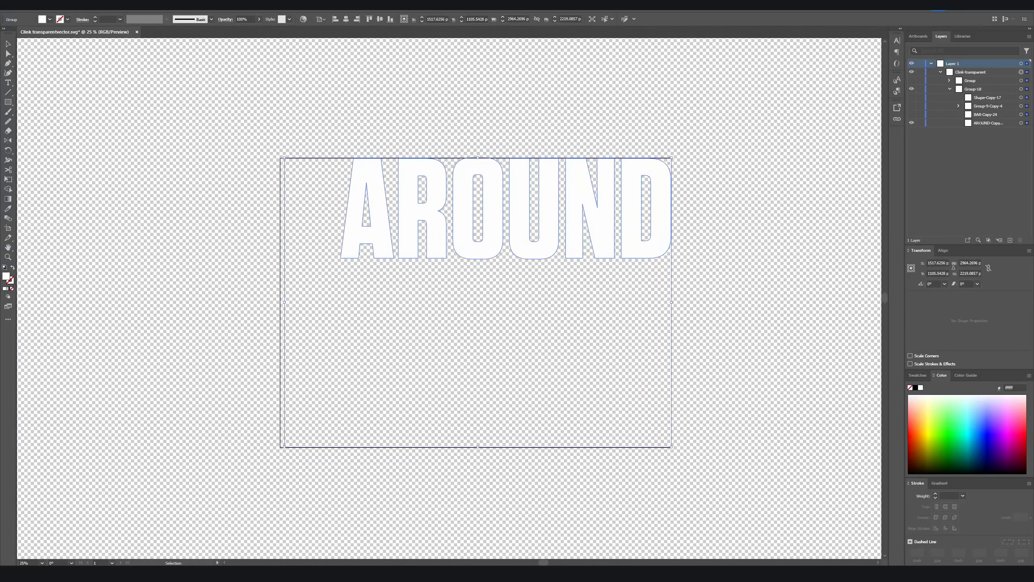
Show only the BAR lettering in the vector logo and paste it into the Photoshop document as pixels
left_click(912, 114)
left_click(912, 123)
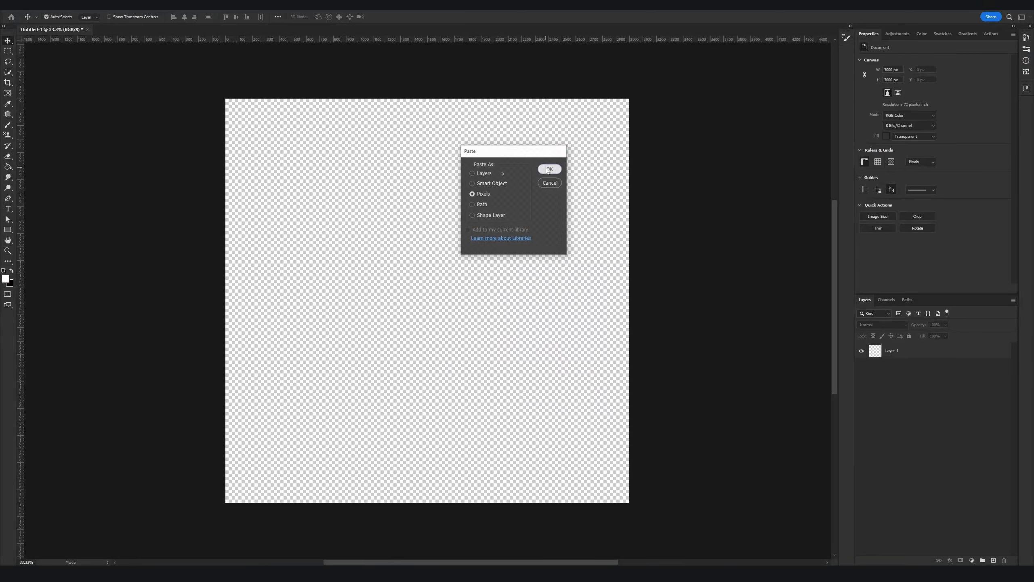
left_click(546, 166)
key("Return")
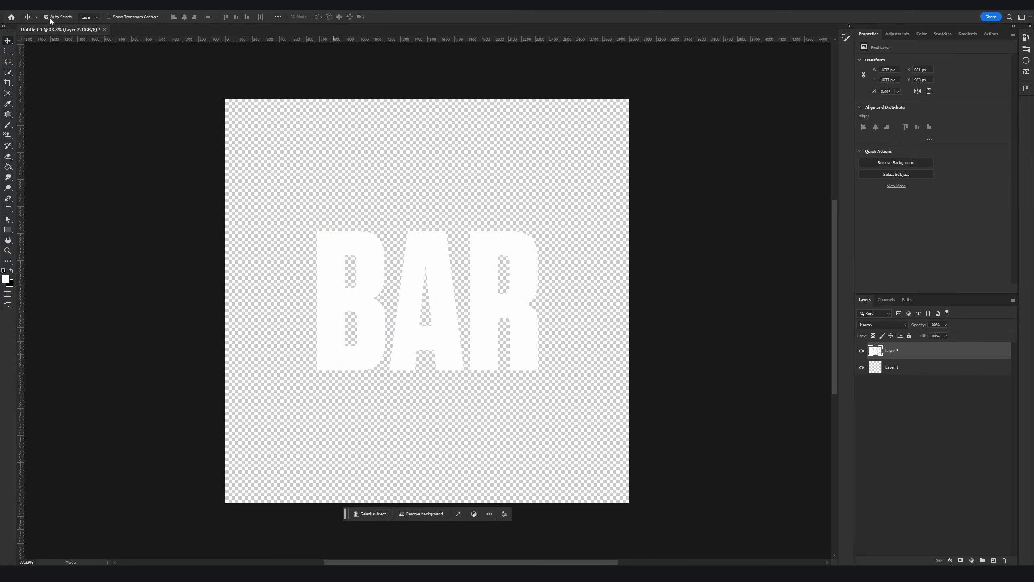
left_click(17, 6)
mouse_move(82, 143)
left_click(135, 152)
key("Escape")
Trim the canvas to the edges of the BAR lettering
left_click(43, 6)
left_click(51, 97)
key("Return")
Export the trimmed BAR lettering as ATB_Bar.png into the Logo Pieces folder
left_click(17, 6)
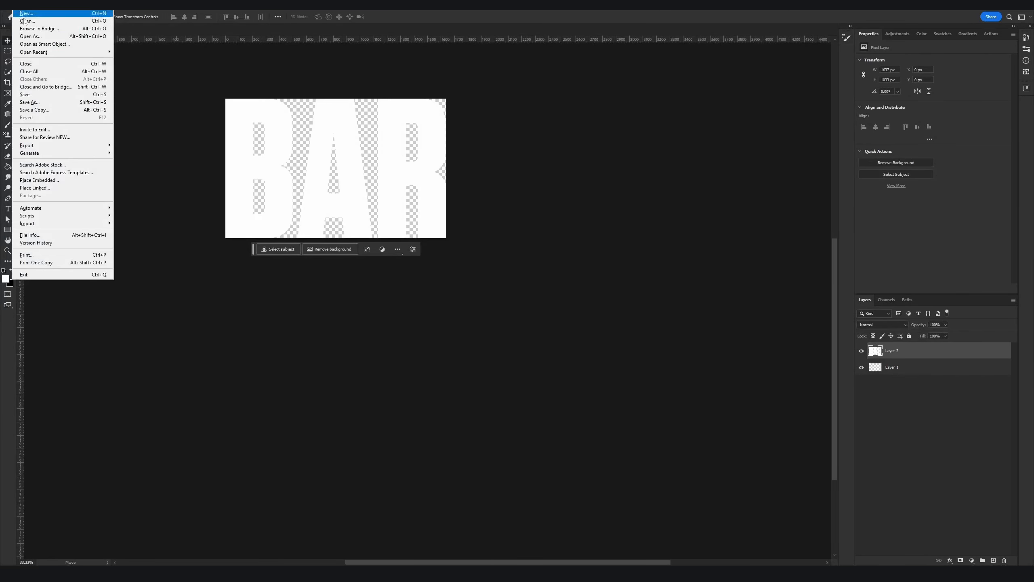
left_click(135, 153)
left_click(716, 446)
type("ATB_Bar")
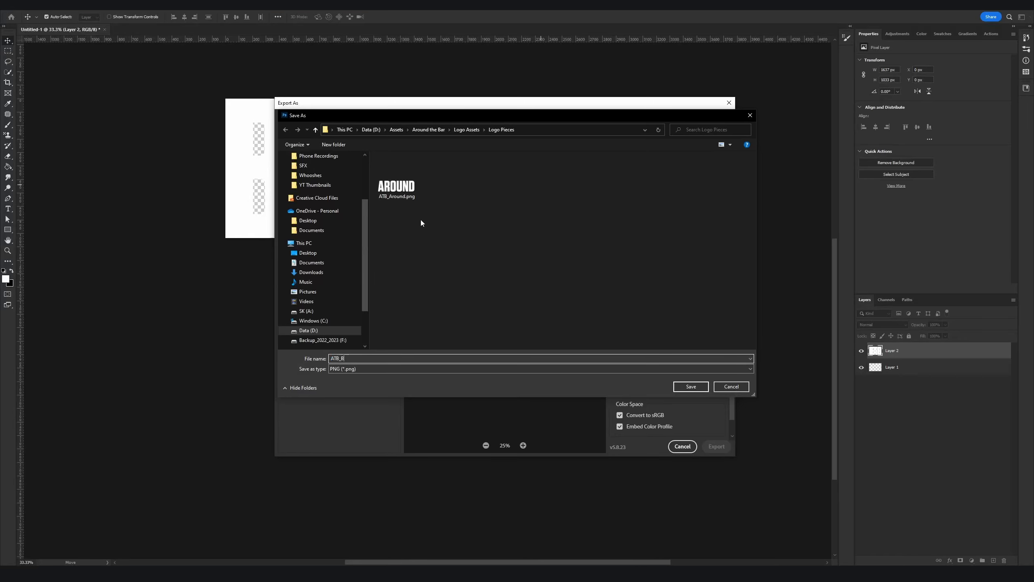
key("Return")
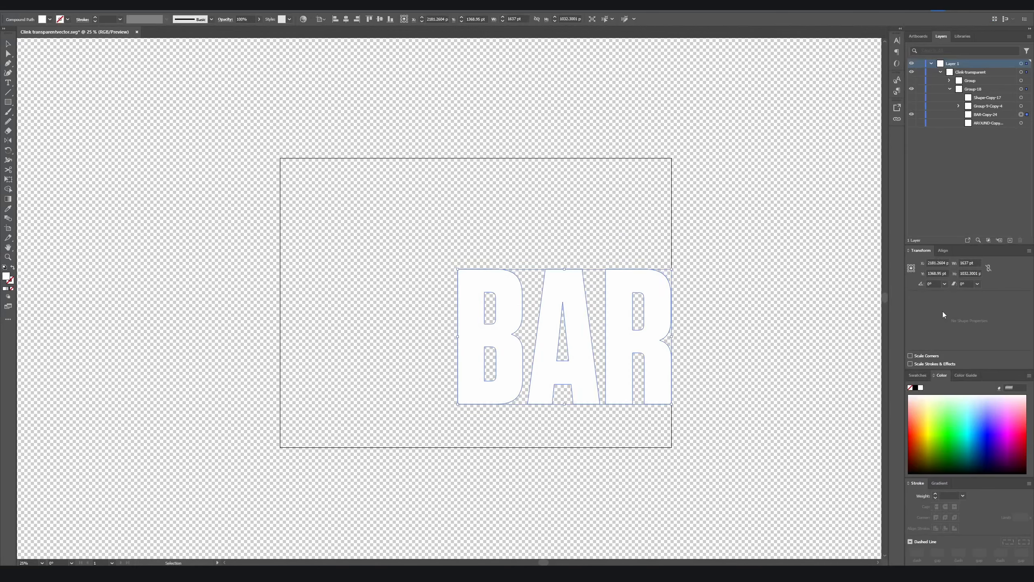
Show only the PODCAST lettering in the vector logo and copy it into the Photoshop document as pixels
left_click_drag(911, 123, 910, 107)
left_click(911, 106)
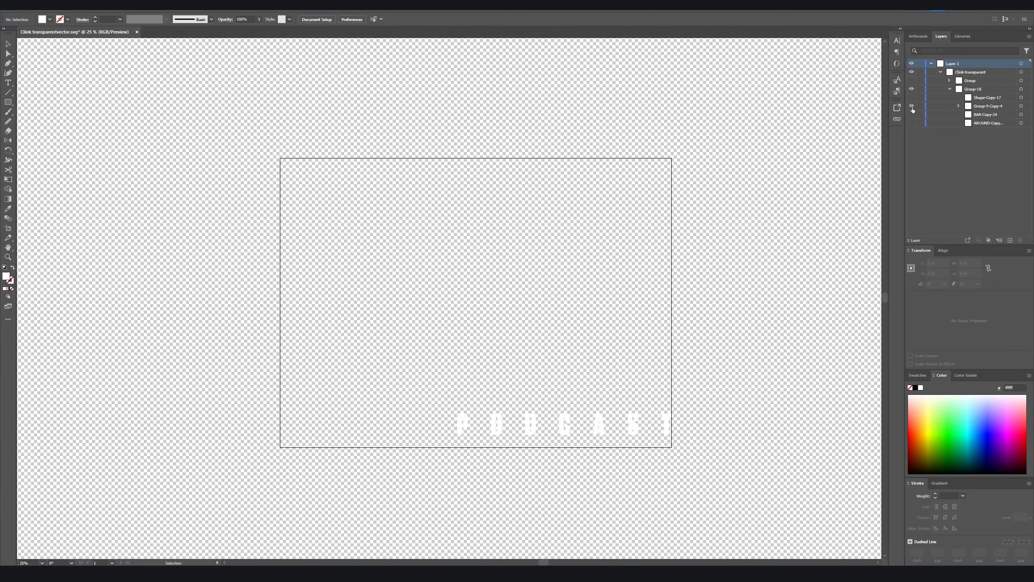
key("ctrl+a")
key("alt+Tab")
key("ctrl+v")
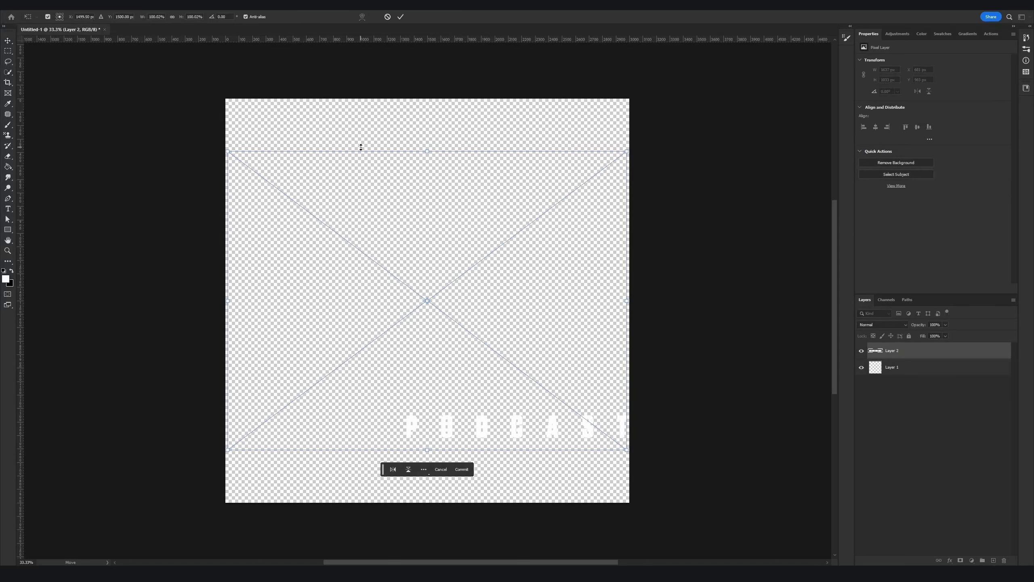
key("Return")
Trim the canvas to the PODCAST lettering and export it as ATB_Podcast.png into the Logo Pieces folder
left_click(18, 5)
mouse_move(61, 145)
left_click(164, 154)
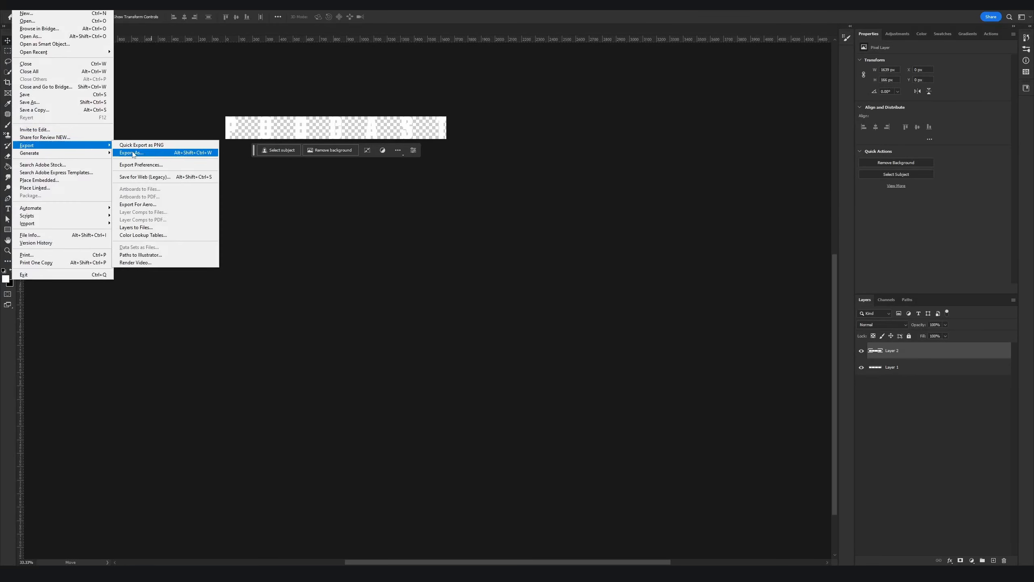
left_click(133, 153)
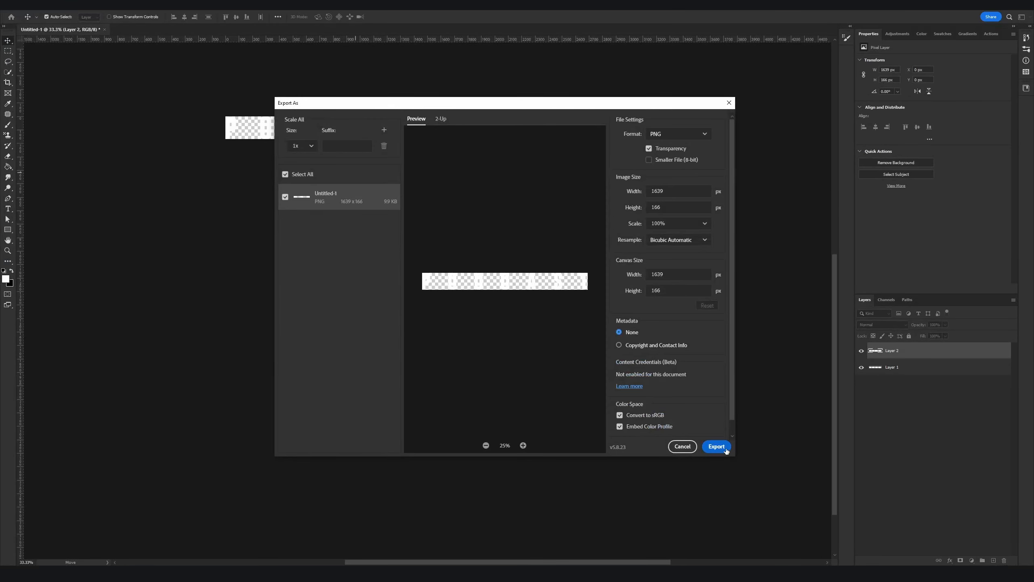
left_click(730, 445)
key("Return")
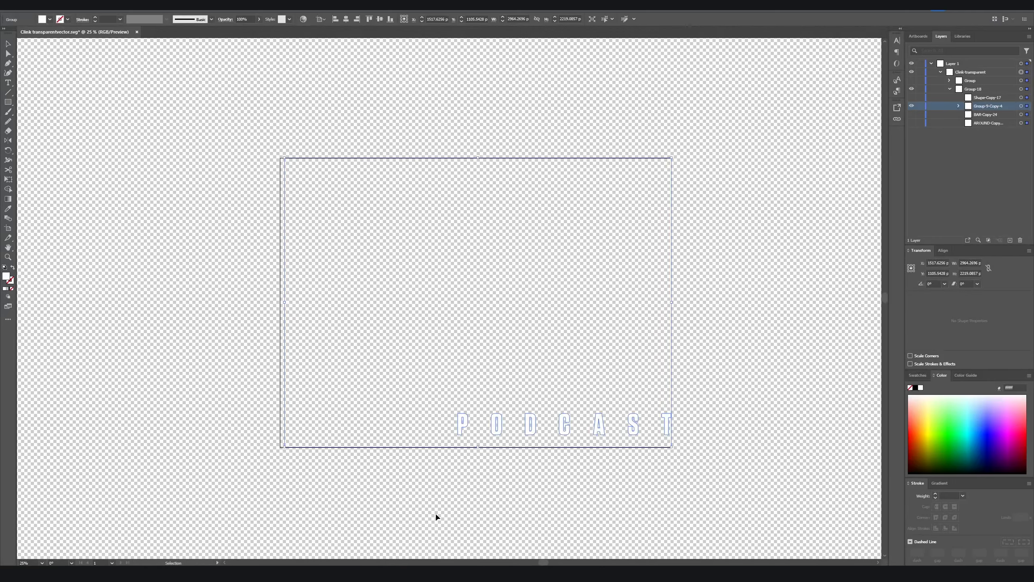
Show the shot glass shape instead of the PODCAST lettering and ungroup the Clink-transparent group
left_click(911, 98)
left_click(958, 106)
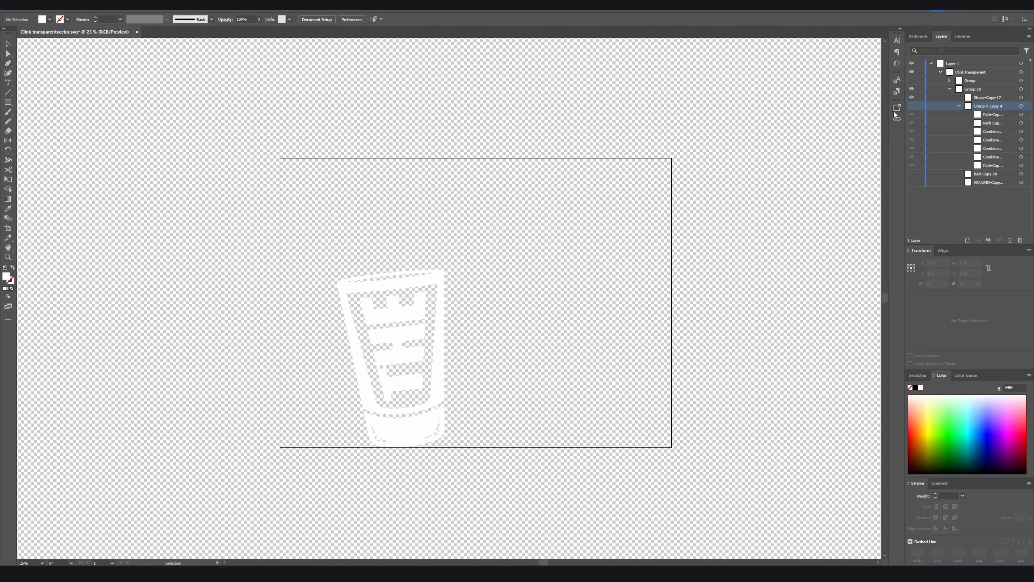
right_click(400, 317)
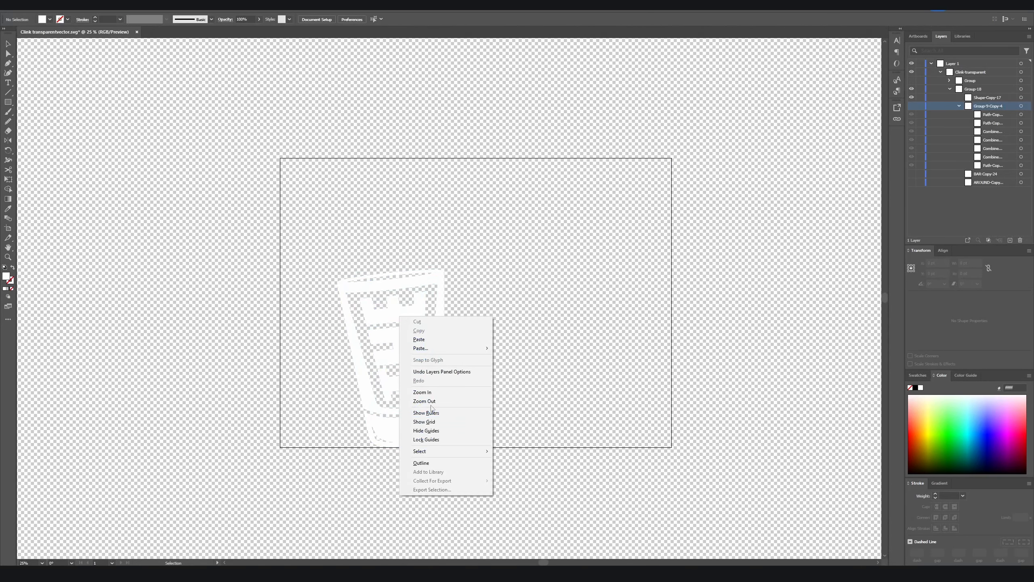
left_click(360, 350)
right_click(360, 351)
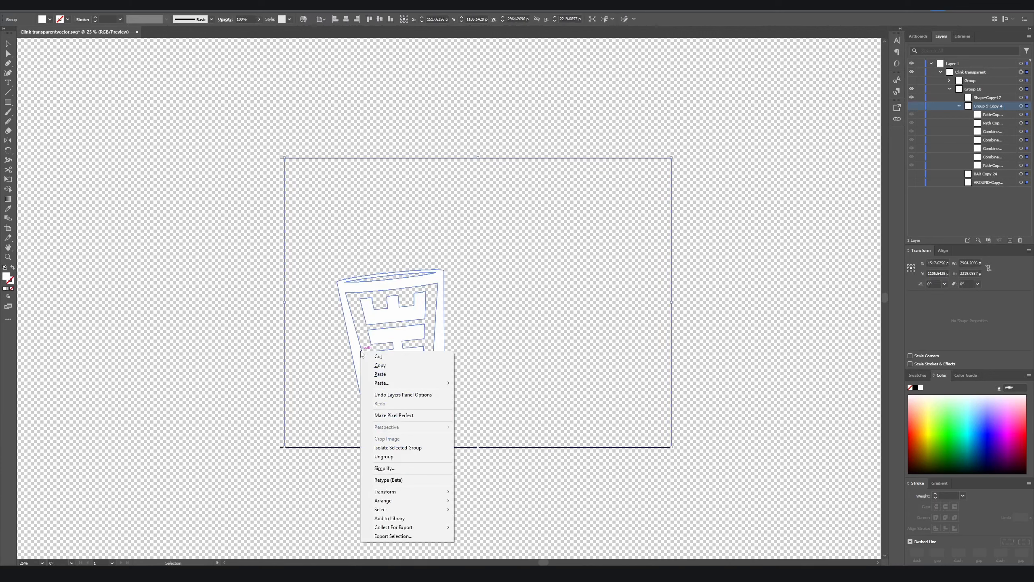
left_click(385, 456)
left_click(542, 351)
left_click(912, 107)
left_click(950, 97)
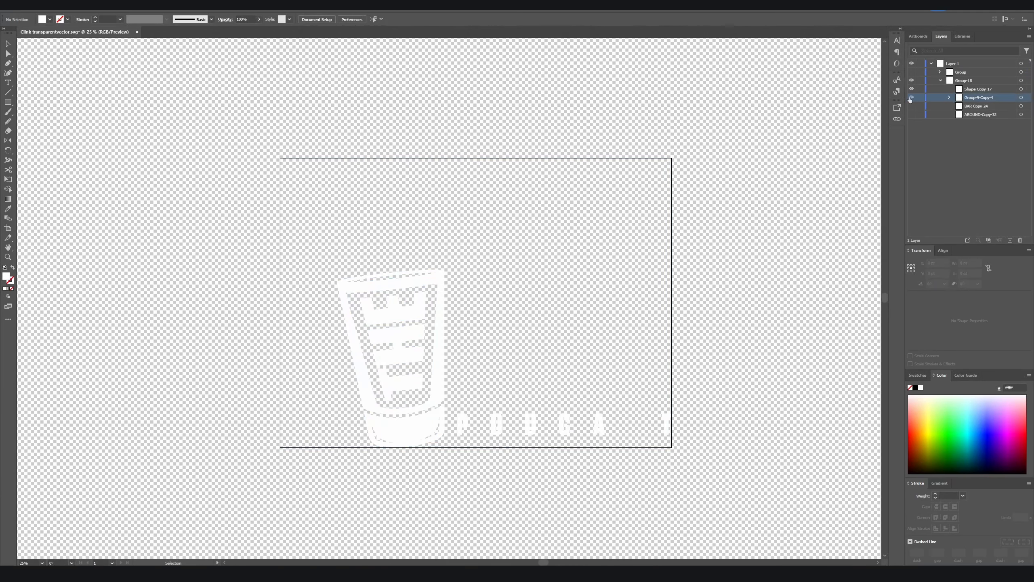
Try to separate the glass from the THE lettering by ungrouping Group-18, and undo that ungrouping
left_click(977, 89)
right_click(413, 324)
left_click(437, 421)
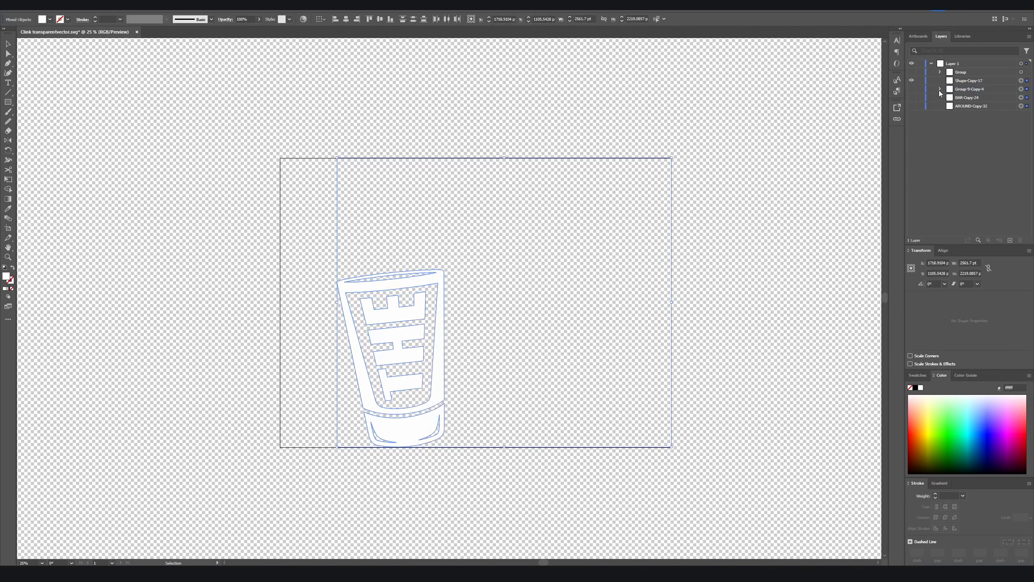
left_click(940, 89)
left_click(939, 88)
left_click(939, 82)
left_click(912, 81)
key("ctrl+z")
key("ctrl+z")
key("ctrl+z")
key("ctrl+z")
key("ctrl+z")
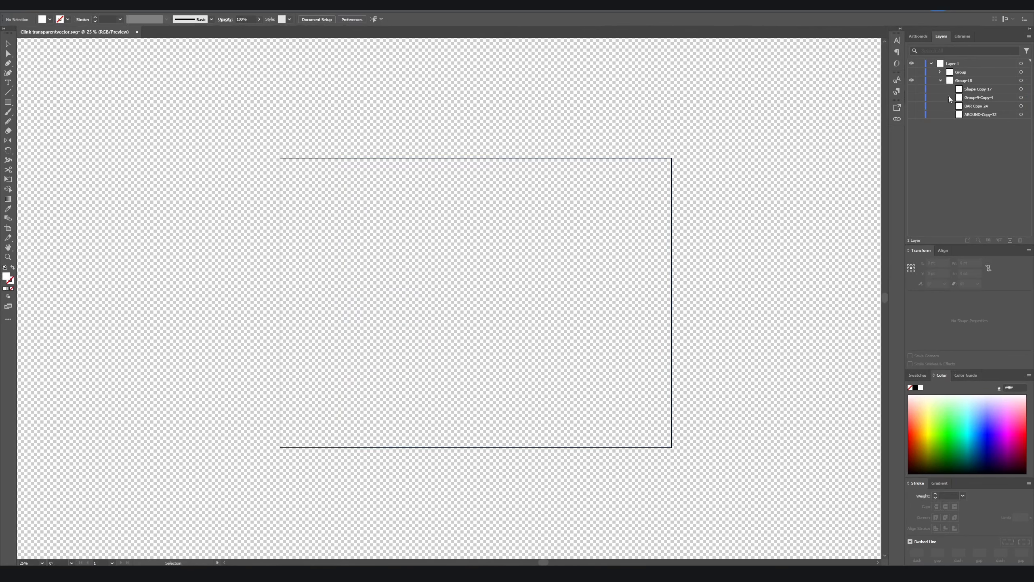
key("ctrl+shift+z")
Show only the shot glass with its THE lettering and copy it into the Photoshop document as pixels
left_click(972, 90)
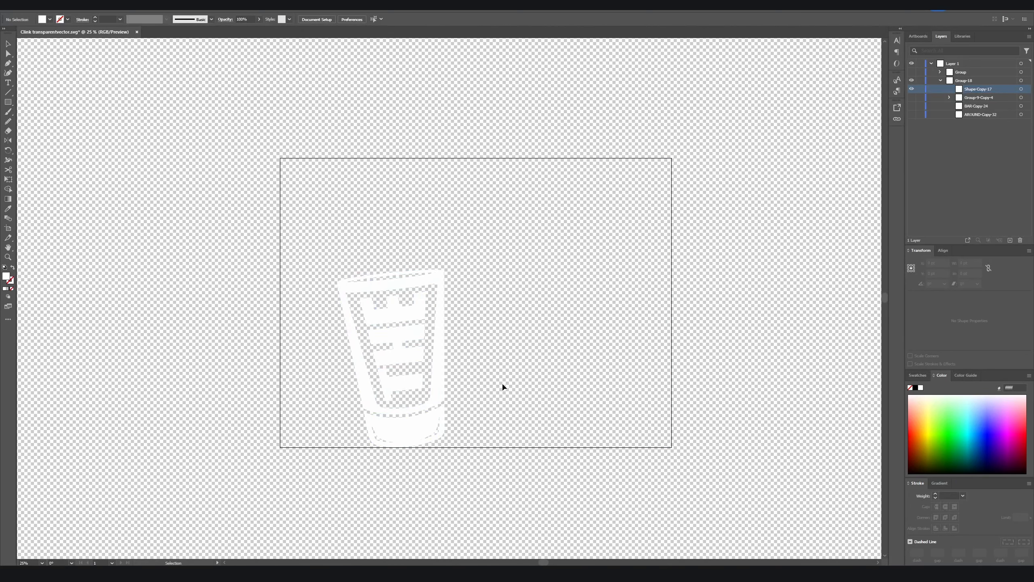
left_click(400, 289)
key("ctrl+a")
key("ctrl+c")
key("ctrl+v")
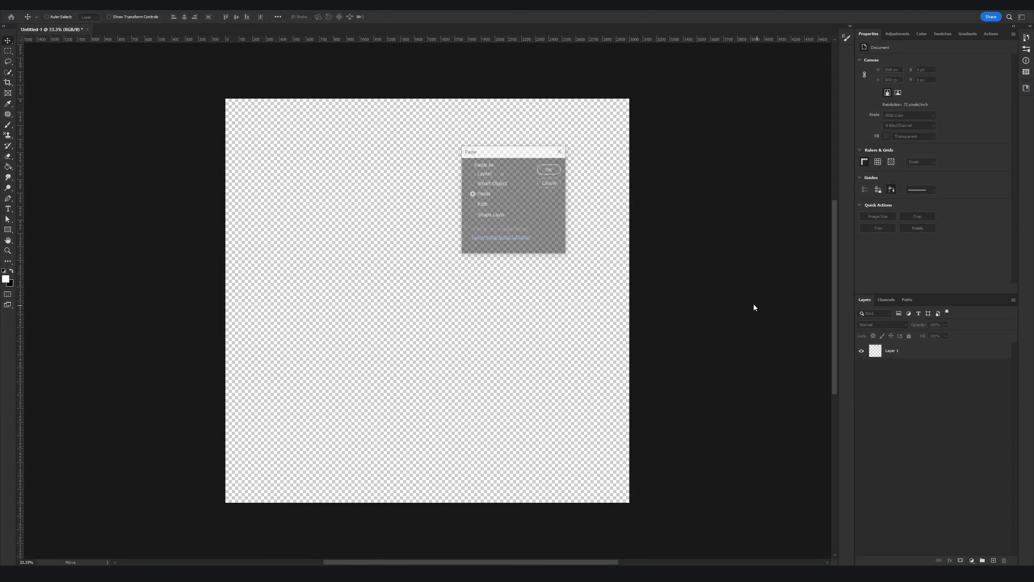
left_click(549, 169)
key("Return")
Trim the canvas to the edges of the shot glass based on transparent pixels
left_click(43, 5)
left_click(53, 95)
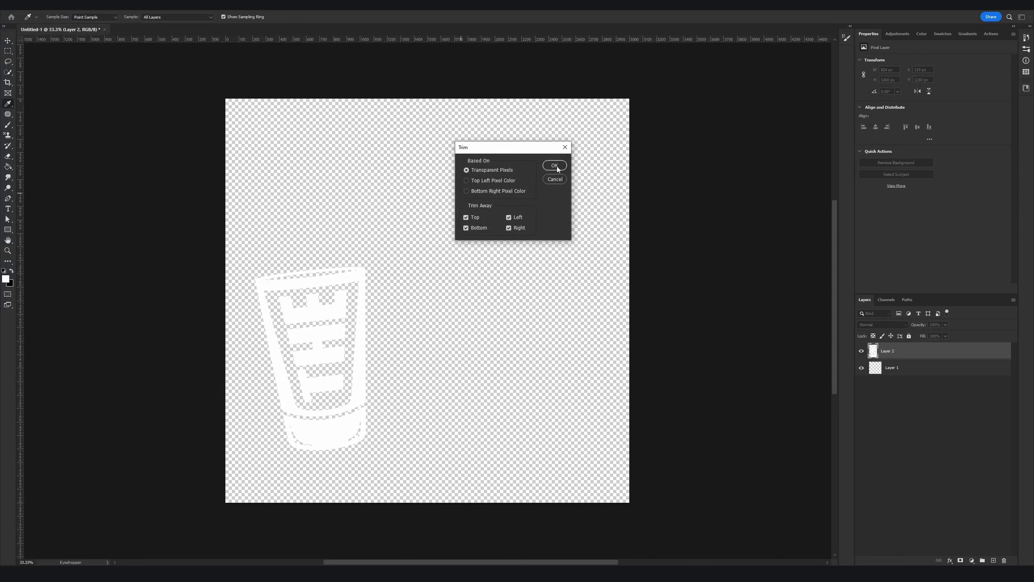
left_click(557, 168)
Add a layer mask to the glass layer and paint out the THE lettering with a black brush
scroll(334, 201, "up", 5)
left_click(961, 561)
scroll(328, 318, "up", 4)
key("b")
left_click(312, 336)
scroll(379, 310, "down", 4)
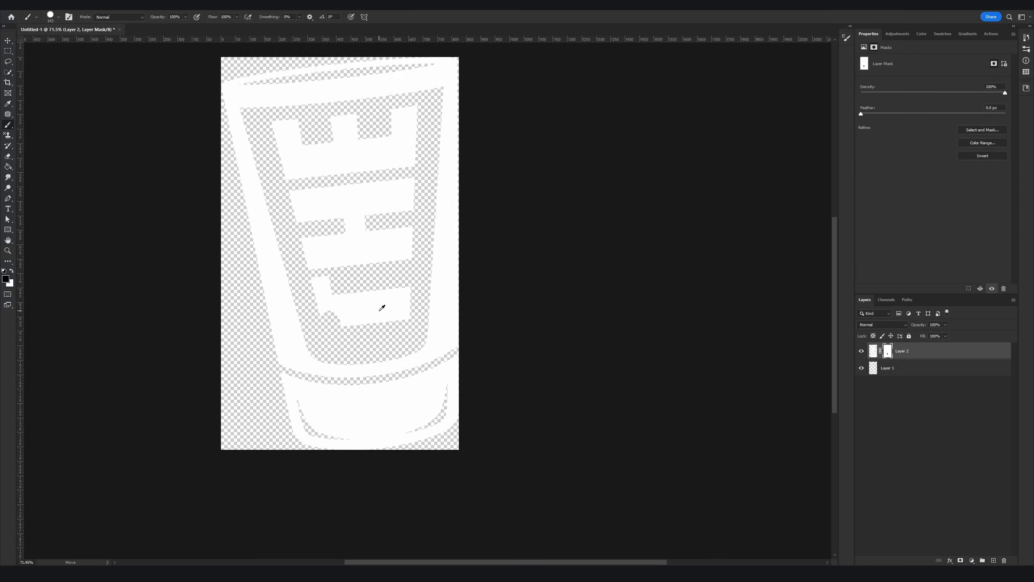
scroll(382, 308, "down", 1)
mouse_move(322, 257)
left_mouse_down()
mouse_move(300, 180)
mouse_move(399, 134)
mouse_move(321, 175)
mouse_move(364, 243)
left_mouse_up()
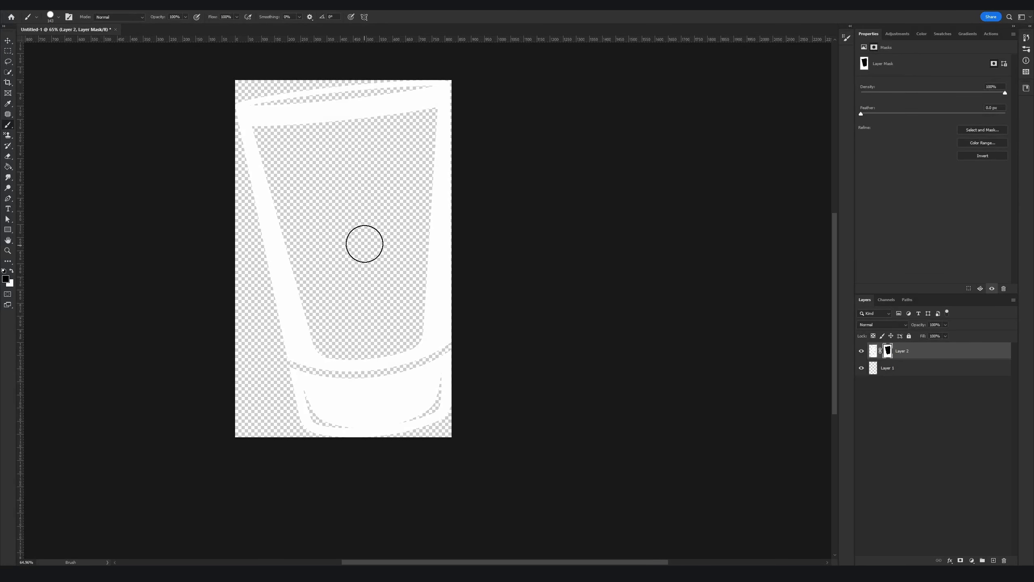
Export the empty shot glass as ATB_Glass1.png into the Logo Pieces folder
scroll(363, 211, "down", 3)
left_click(16, 6)
mouse_move(65, 144)
left_click(149, 151)
left_click(720, 446)
type("ATB_G")
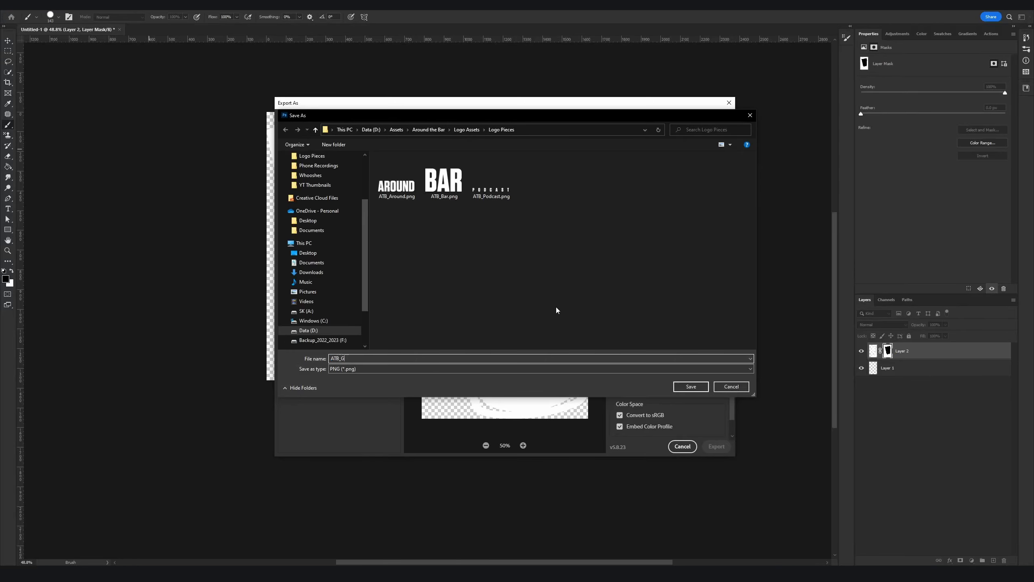
type("lass")
key("Return")
Invert the layer mask to isolate the THE lettering and export it as ATB_The.png into the Logo Pieces folder
key("ctrl+i")
left_click(16, 5)
mouse_move(65, 144)
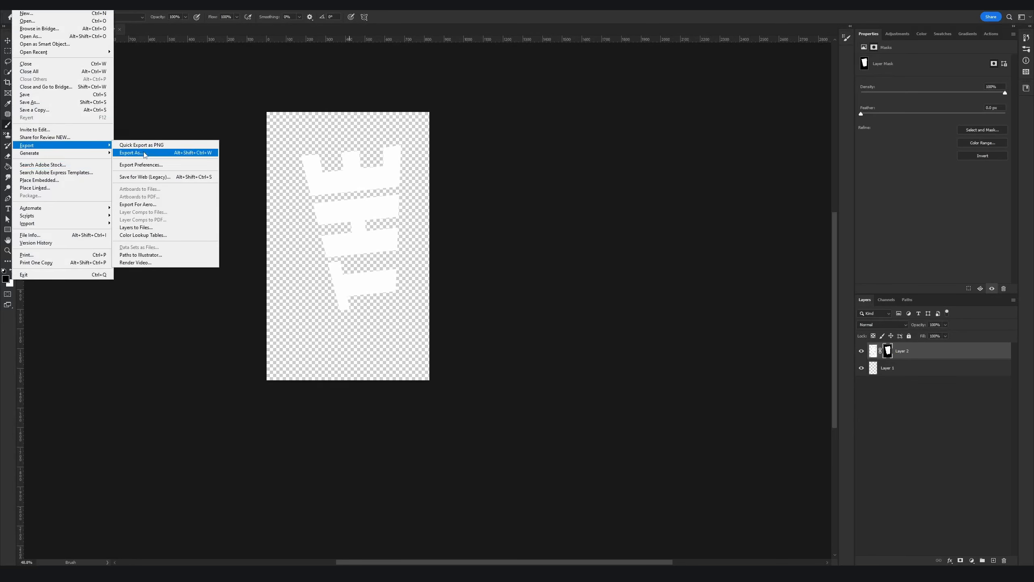
left_click(143, 151)
left_click(717, 447)
type("ATB_The")
key("Return")
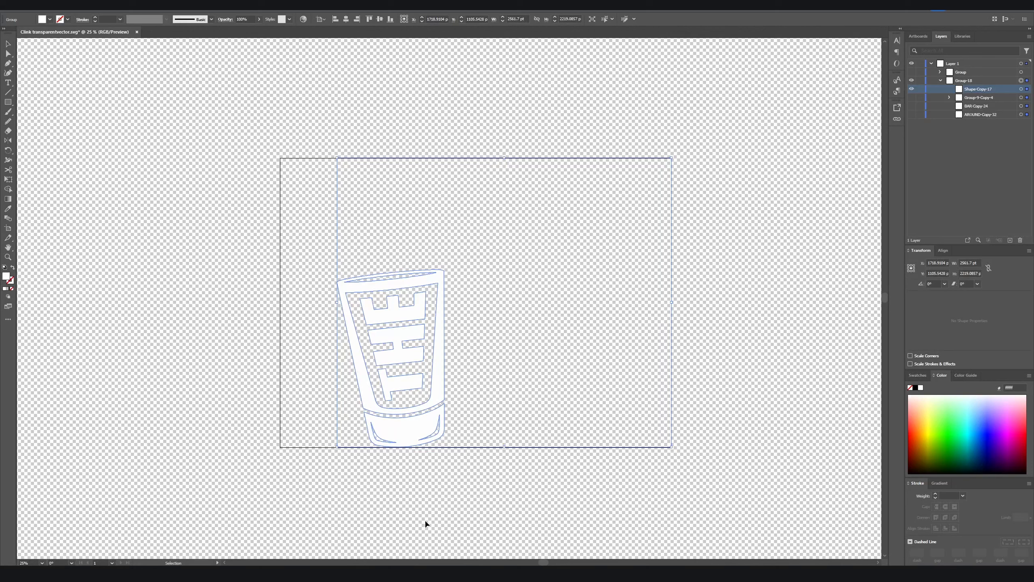
Show only the clink lines in the vector logo and paste them into the Photoshop document as pixels
left_click(912, 81)
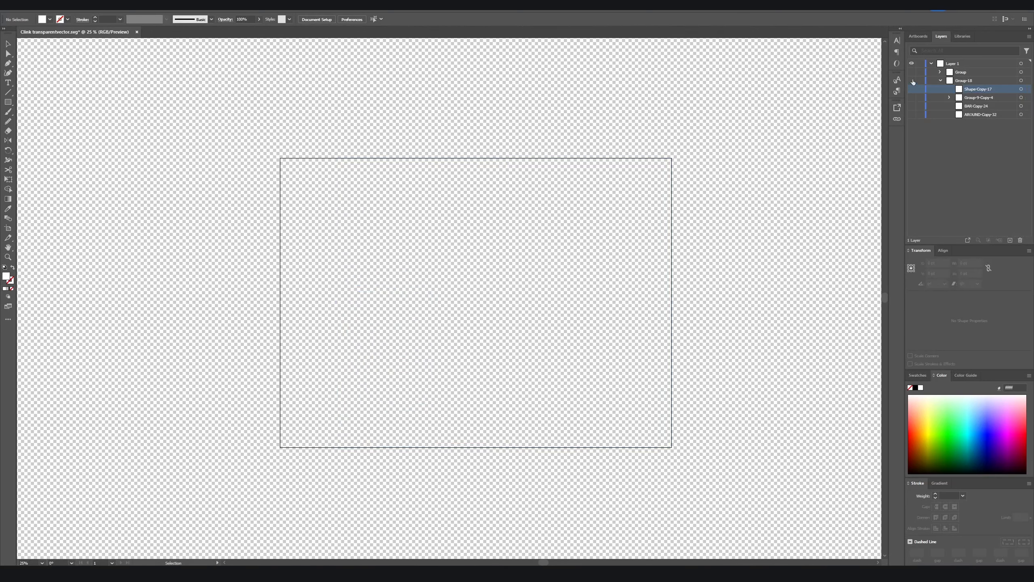
left_click_drag(911, 97, 911, 114)
left_click(911, 80)
left_click(912, 71)
key("ctrl+a")
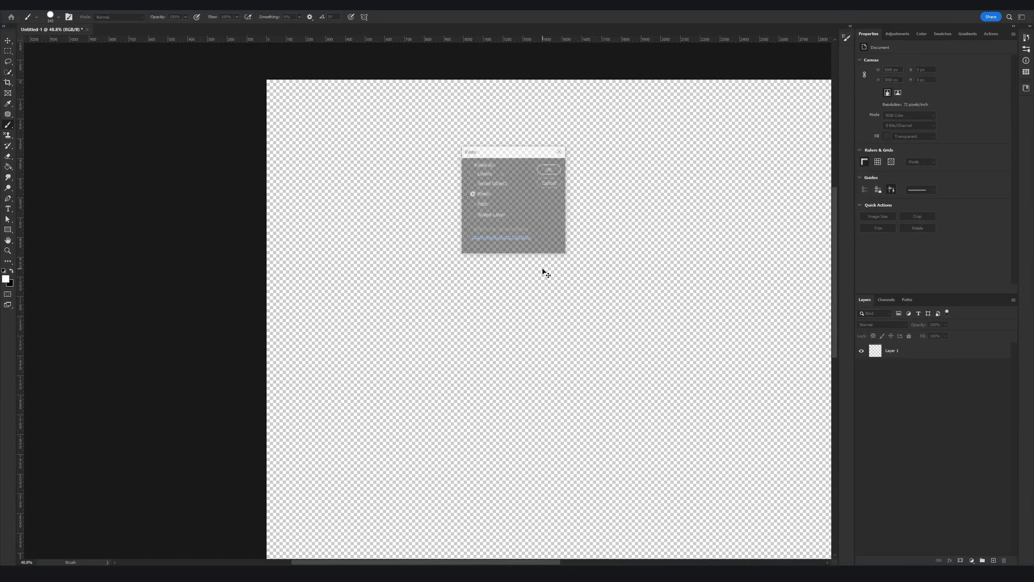
key("Return")
key("Return")
Trim the canvas to the edges of the clink lines based on transparent pixels
left_click(42, 5)
left_click(47, 98)
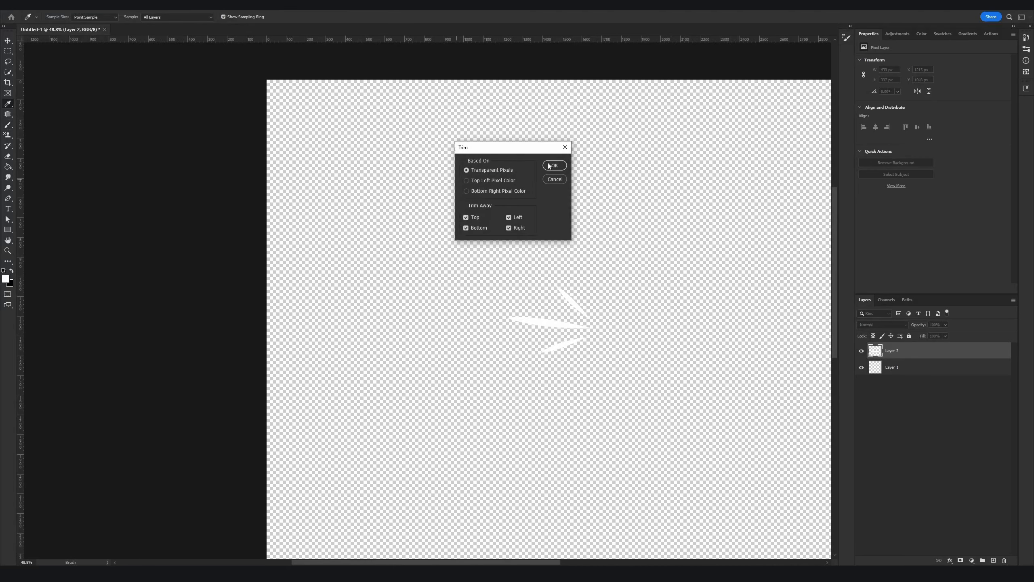
left_click(552, 166)
Export the trimmed clink lines as ATB_Clink.png into the Logo Pieces folder and undo back to the blank canvas
left_click(16, 5)
mouse_move(30, 145)
left_click(131, 153)
left_click(716, 446)
key("Return")
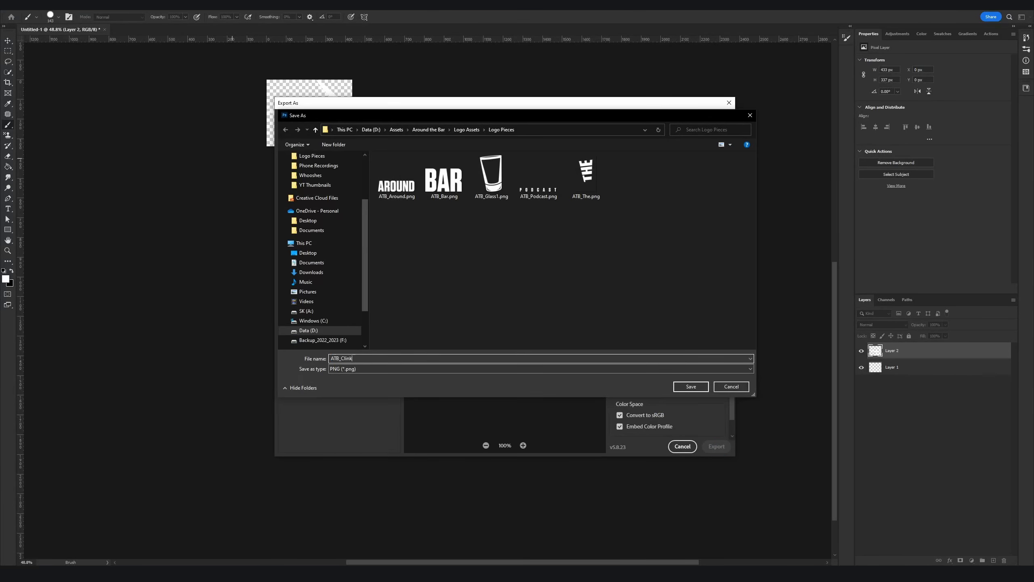
key("ctrl+z")
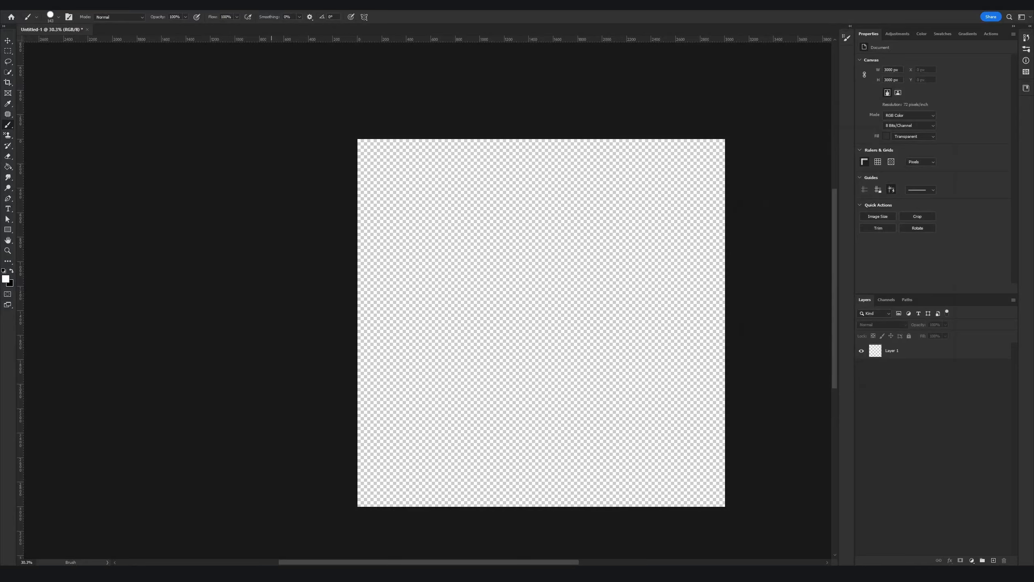
Open the ATB vector SVG in Illustrator from the ATB subfolder of the Shot Glass (ATB) folder
key("alt+Tab")
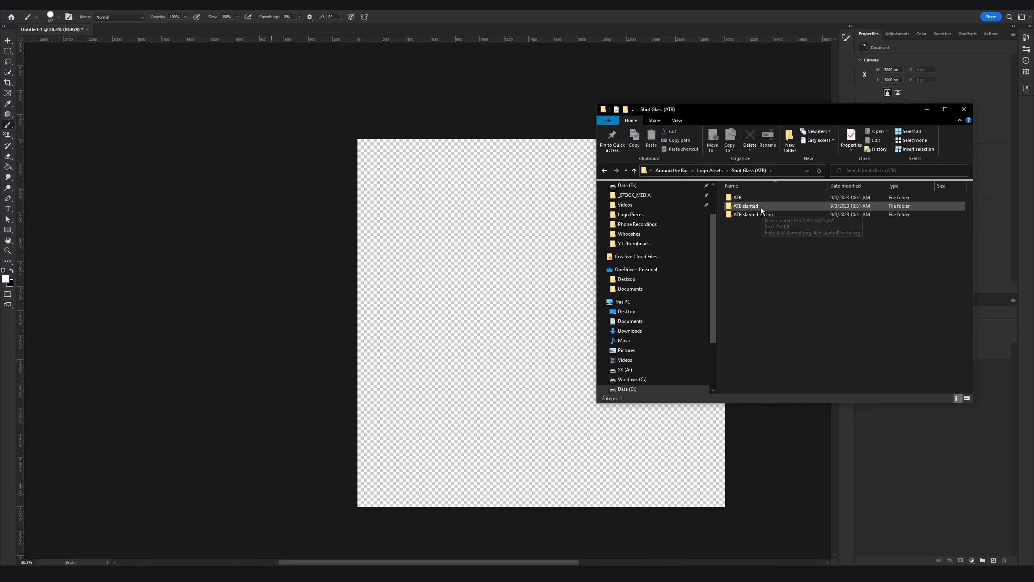
double_click(754, 198)
left_click(808, 210)
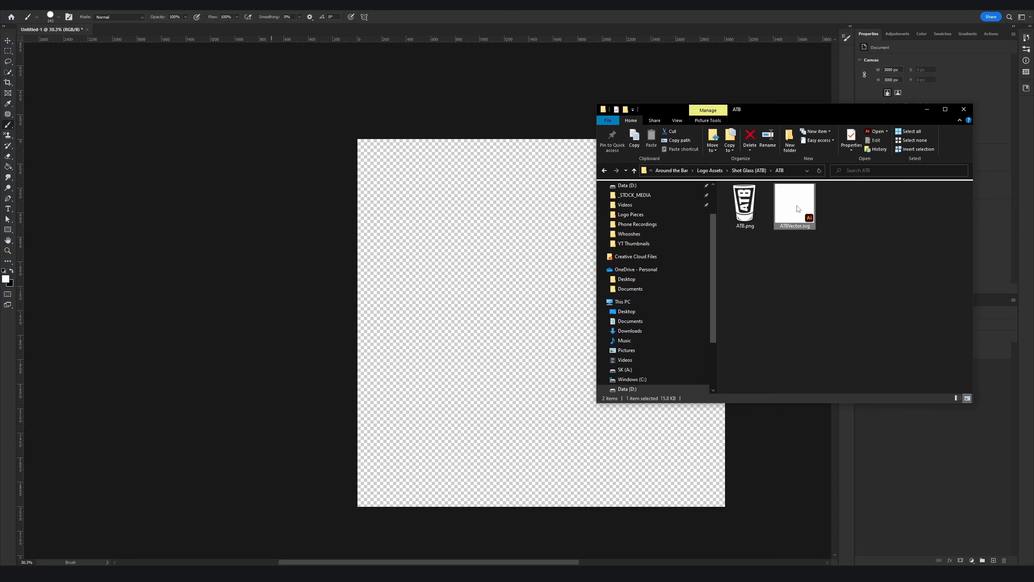
double_click(797, 208)
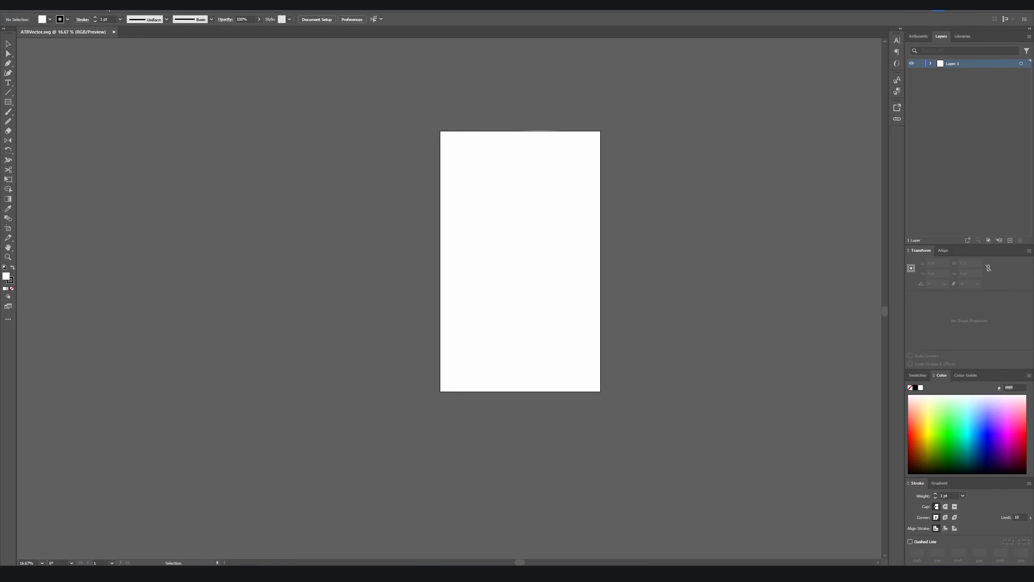
Turn on the transparency grid so the white glass artwork is visible, and expand Layer 1
left_click(141, 4)
left_click(192, 204)
key("ctrl+minus")
key("ctrl+minus")
left_click(931, 64)
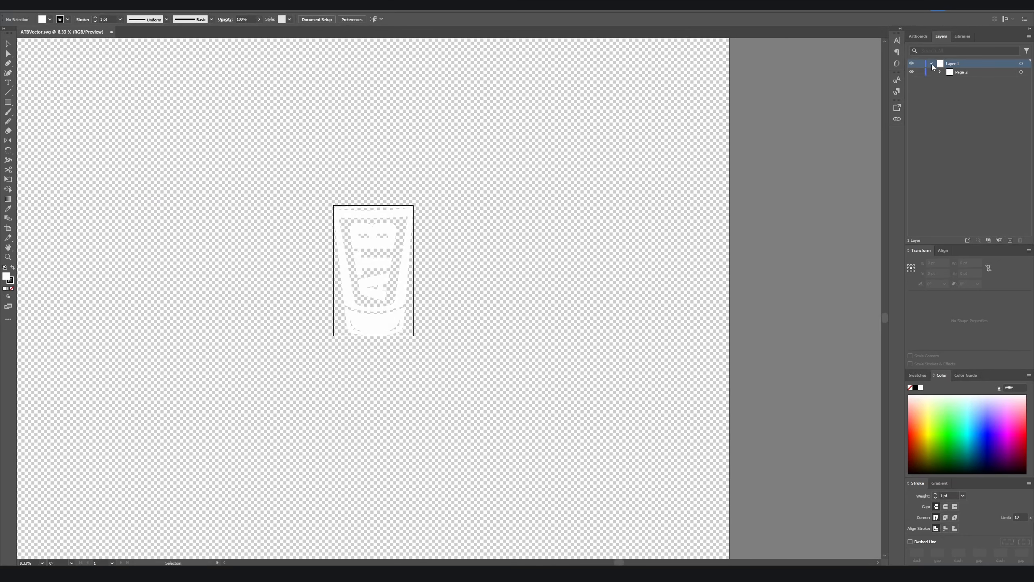
scroll(329, 256, "up", 4)
Copy the ATB shot glass artwork, paste it into the blank Photoshop canvas as pixels and quit Illustrator
left_click(402, 303)
scroll(402, 304, "down", 3)
key("ctrl+c")
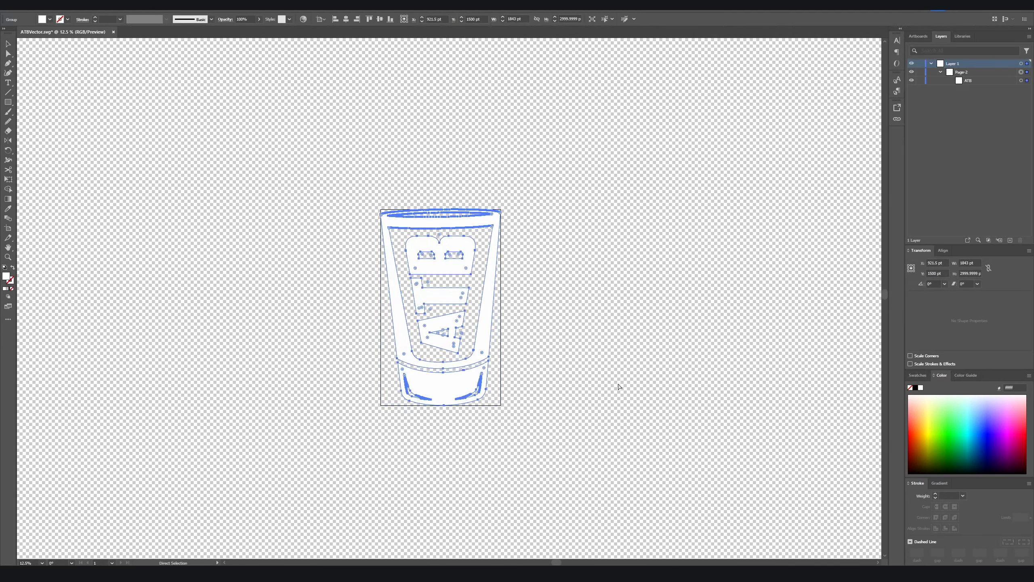
key("alt+Tab")
key("ctrl+v")
key("Return")
key("alt+Tab")
key("ctrl+q")
left_click(557, 299)
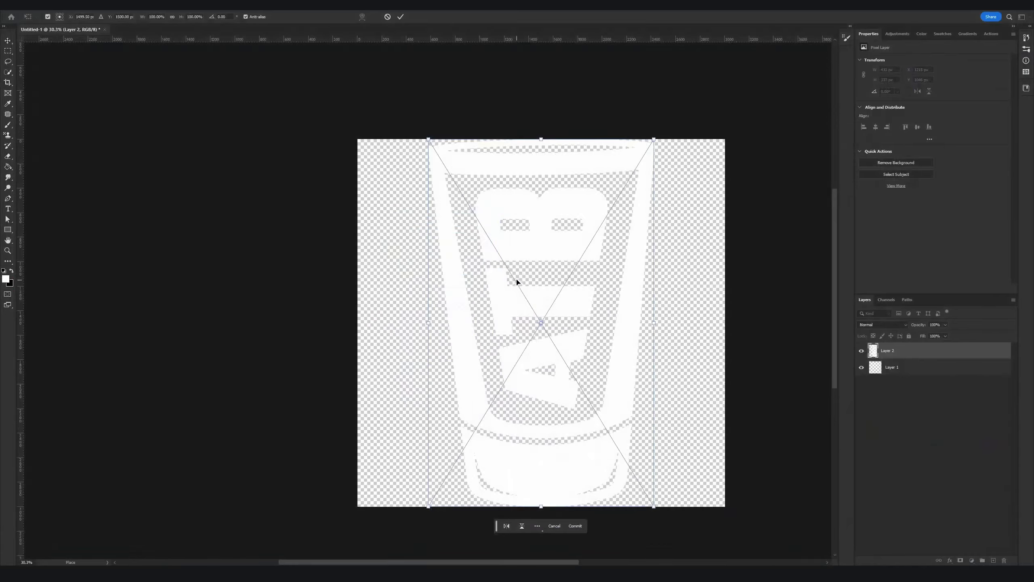
key("Return")
Add a mask to the glass layer with Remove Background and paint out the ATB lettering inside the glass
left_click(895, 162)
scroll(542, 382, "up", 1)
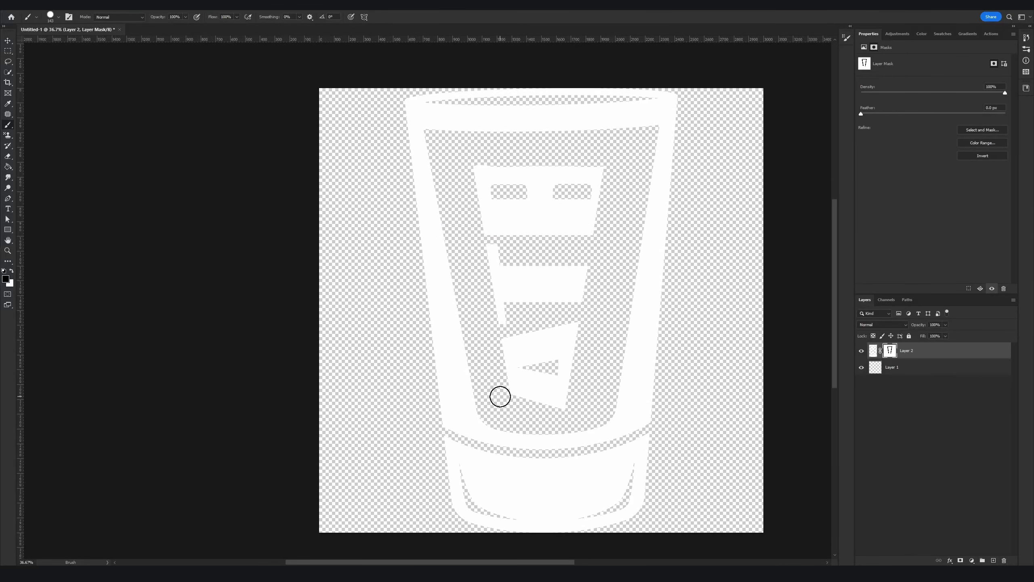
key("x")
left_click_drag(489, 188, 558, 323)
scroll(559, 323, "down", 2)
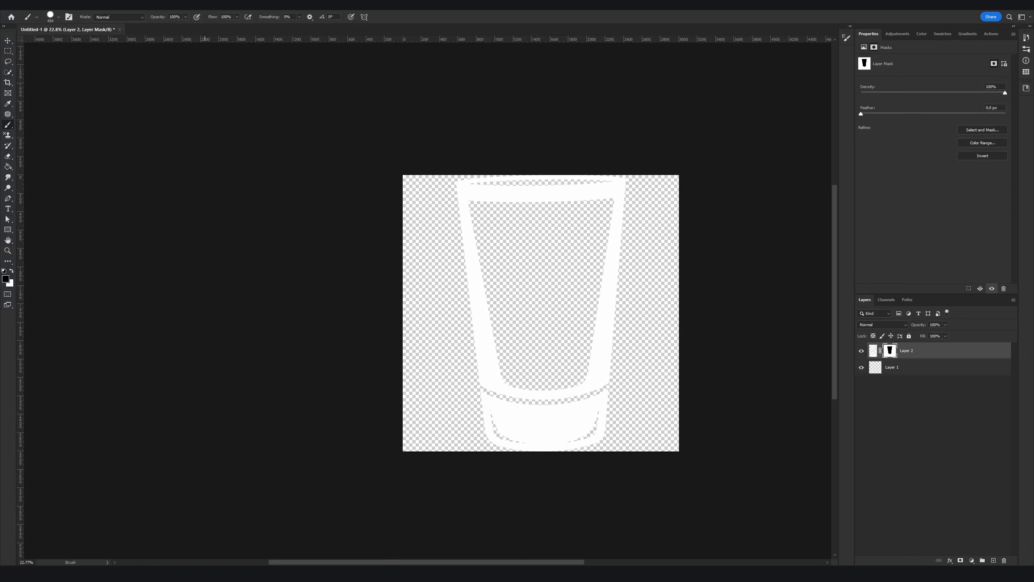
Export the untrimmed glass outline as ATB_Glass2.png into the Logo Pieces folder
key("alt+shift+ctrl+w")
key("Return")
type("ATB_Glass")
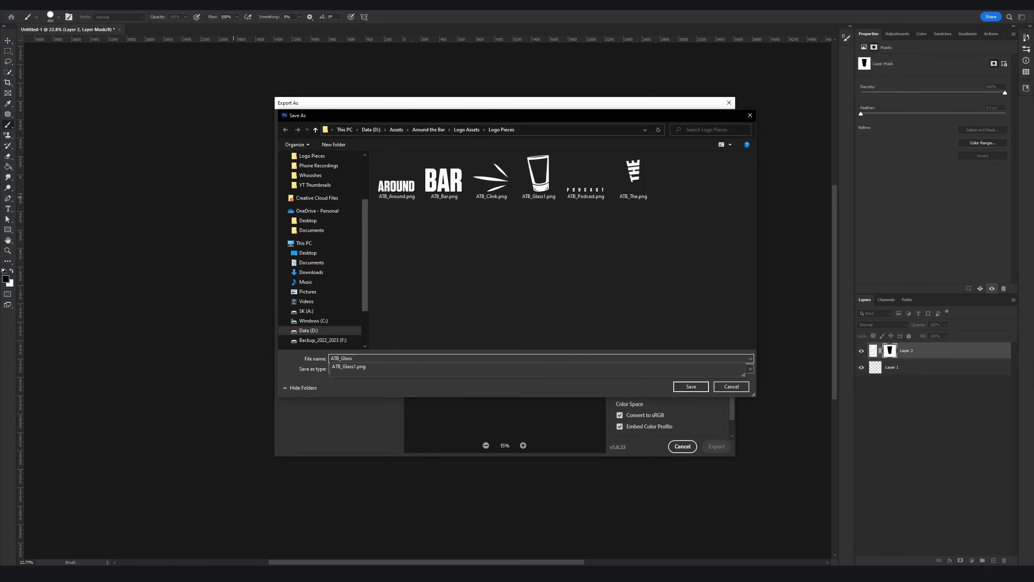
key("Return")
key("ctrl+i")
left_click(32, 5)
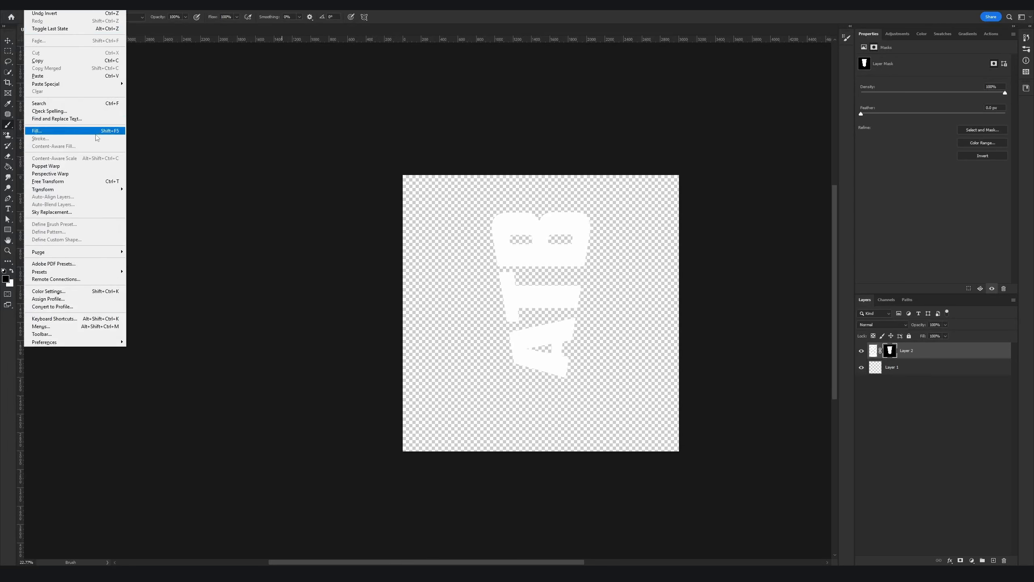
mouse_move(86, 84)
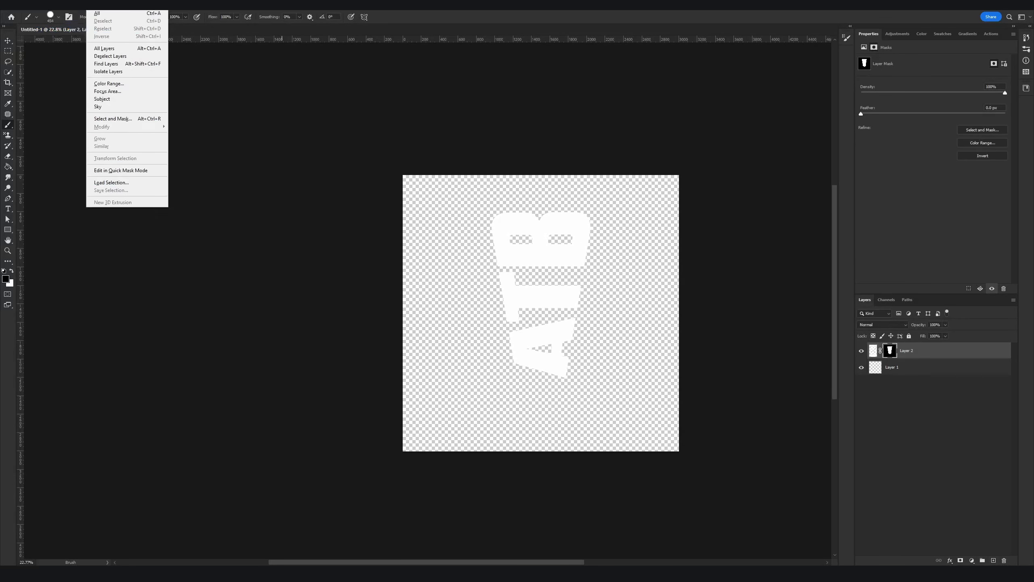
mouse_move(23, 12)
mouse_move(96, 146)
left_click(139, 154)
key("ctrl+z")
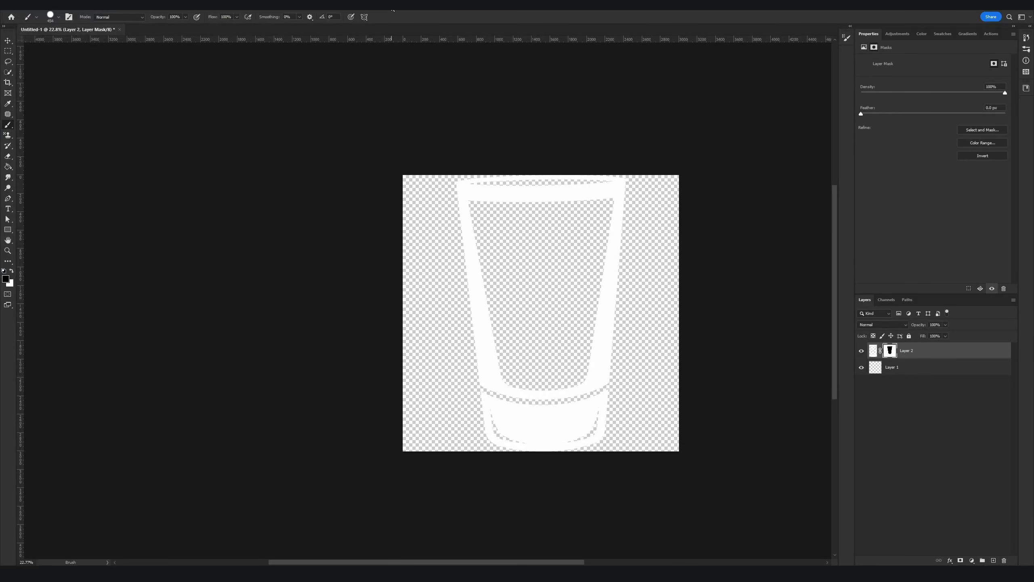
key("ctrl+z")
key("ctrl+z")
key("ctrl+z")
key("ctrl+shift+z")
key("ctrl+shift+z")
key("ctrl+shift+z")
key("ctrl+shift+z")
Trim the canvas to the edges of the glass outline
left_click(44, 5)
left_click(48, 104)
left_click(554, 164)
Export the trimmed glass outline as a transparent PNG named ATB_Glass2.png in the Logo Pieces folder
left_click(16, 5)
mouse_move(96, 146)
left_click(138, 154)
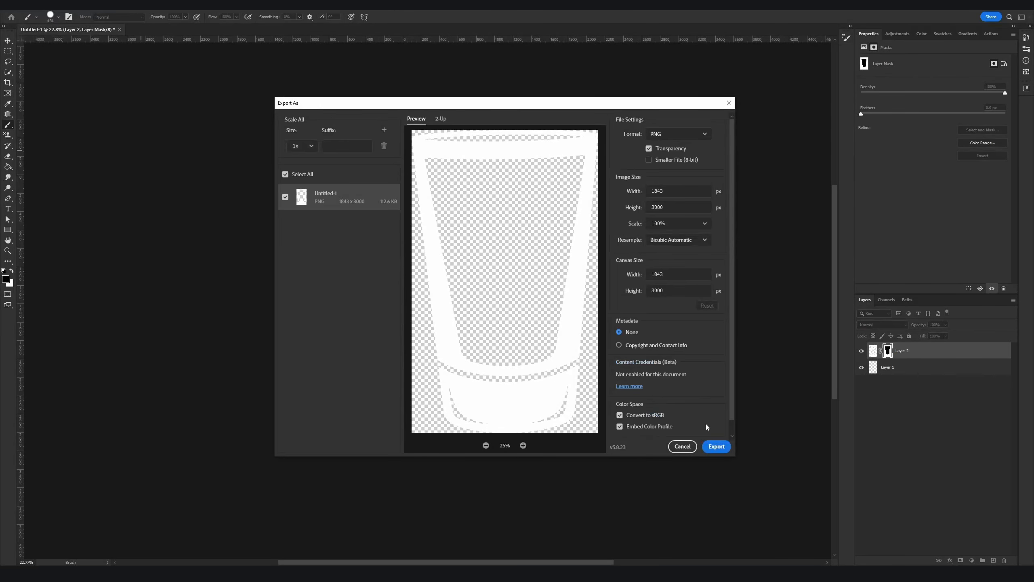
left_click(716, 446)
left_click(685, 386)
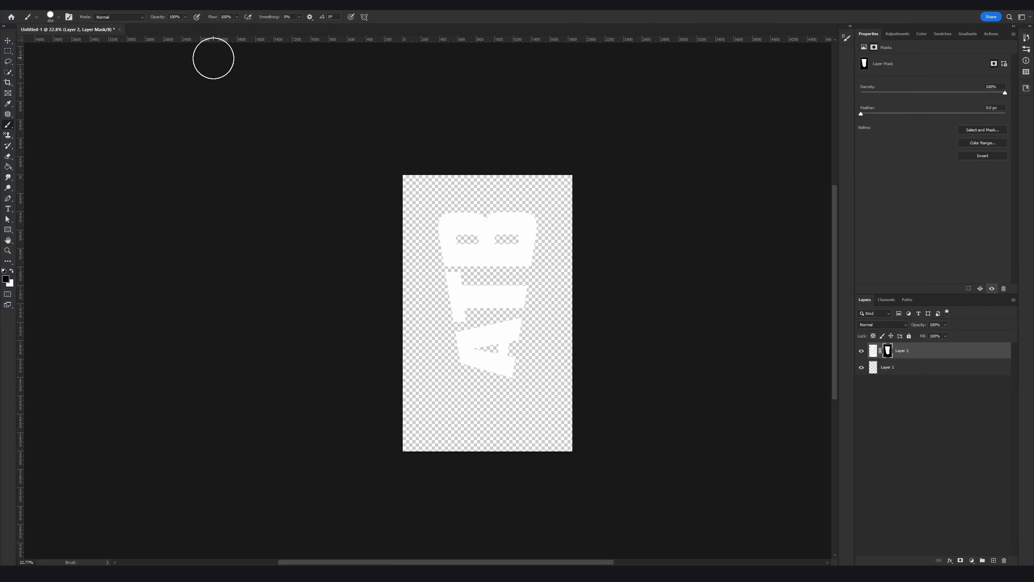
Invert the layer mask to leave only the ATB lettering and export it as ATB_ATB.png into the Logo Pieces folder
left_click(16, 5)
mouse_move(96, 146)
left_click(138, 154)
left_click(715, 446)
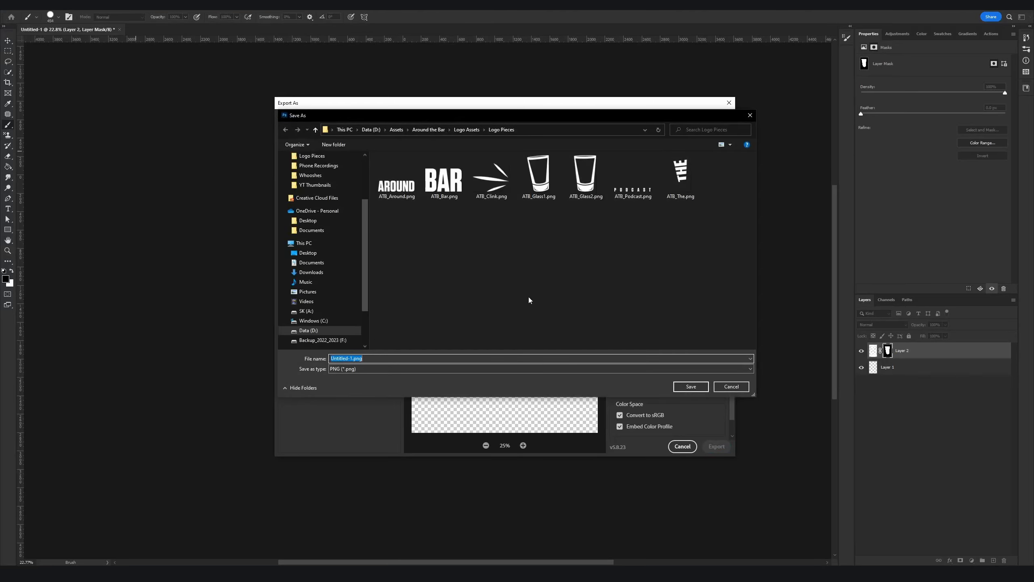
type("ATB_A")
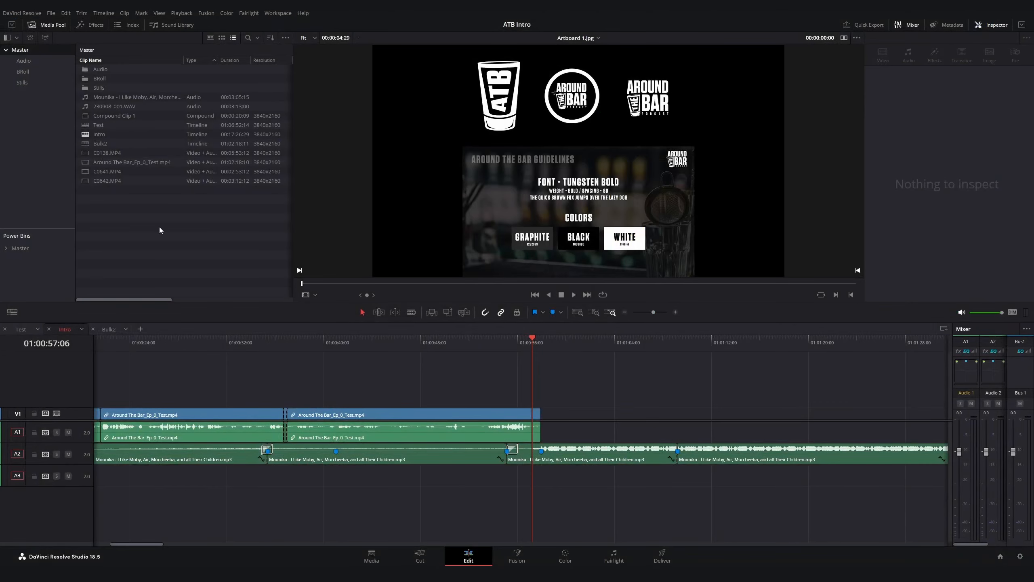
Create a new media pool bin named Logo under Master and open it
right_click(159, 228)
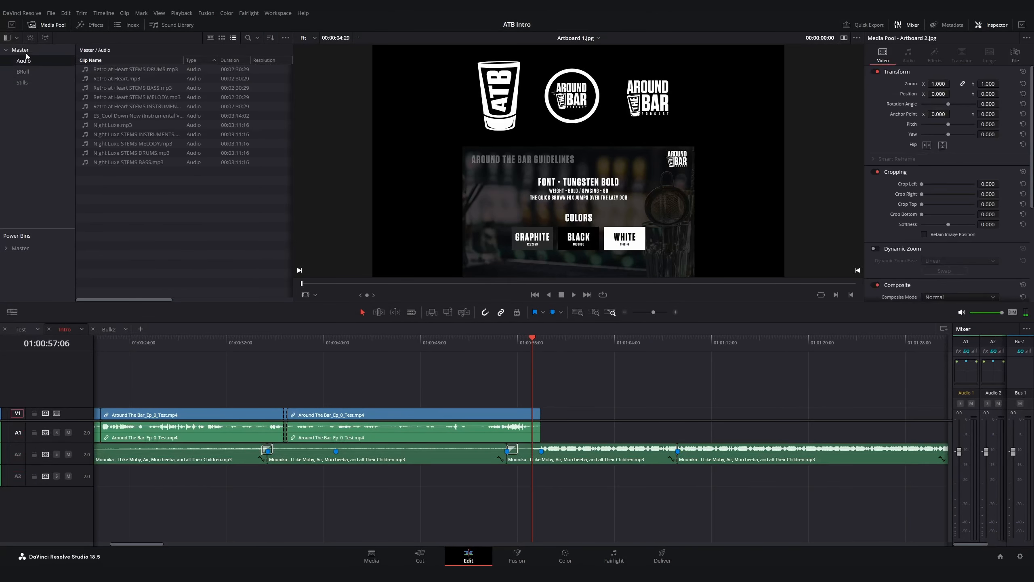
left_click(180, 273)
type("Logo")
key("Return")
double_click(100, 97)
Import all eight ATB logo PNGs from the Logo Pieces folder into the Logo bin
key("alt+Tab")
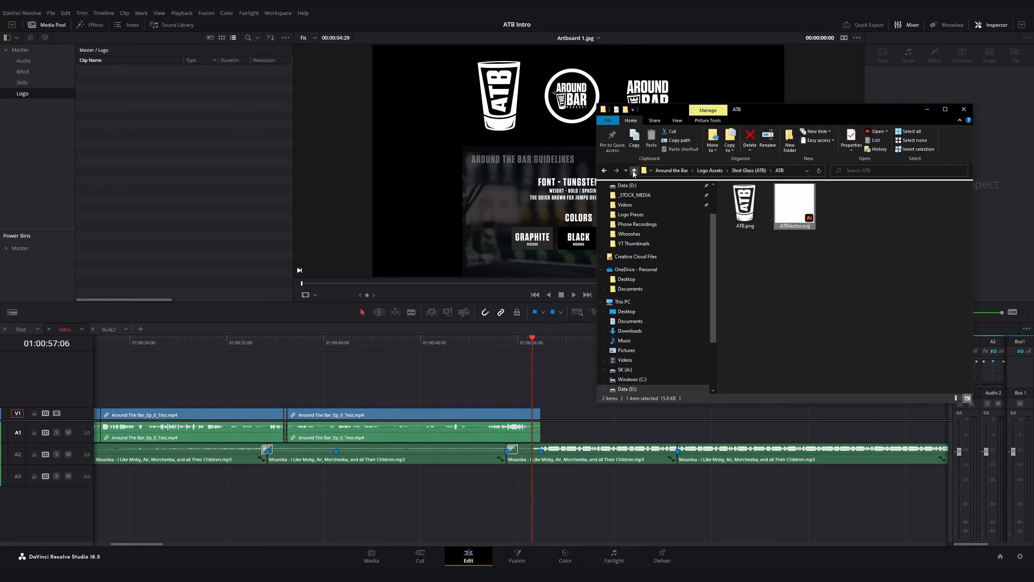
left_click(750, 207)
left_click(604, 170)
left_click(604, 170)
double_click(753, 242)
left_click_drag(952, 289, 728, 219)
left_click_drag(744, 215, 192, 171)
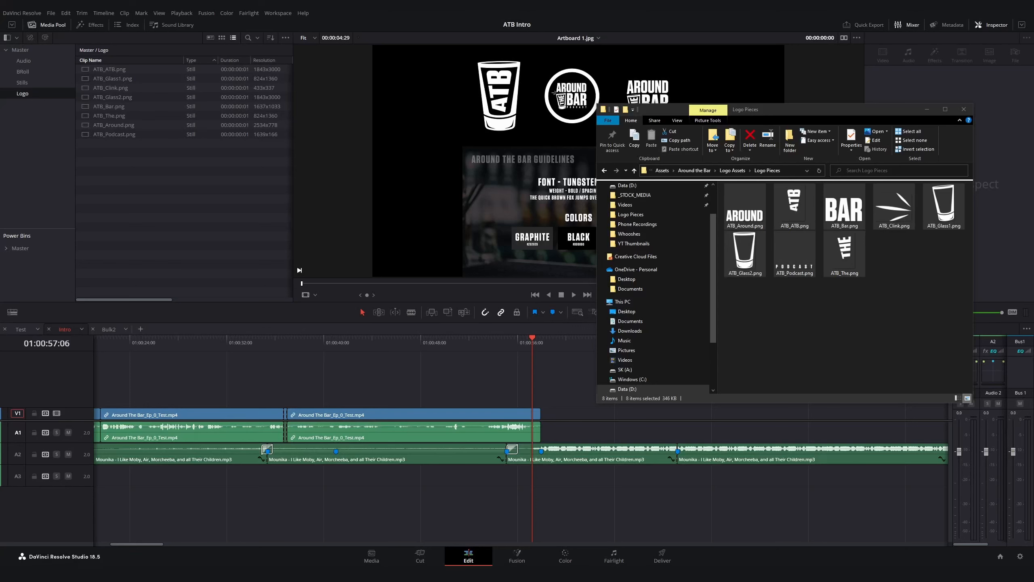
Import Clink transparent.png from the Source Files subfolder of Primary Logo into the Logo bin
left_click(634, 170)
double_click(759, 222)
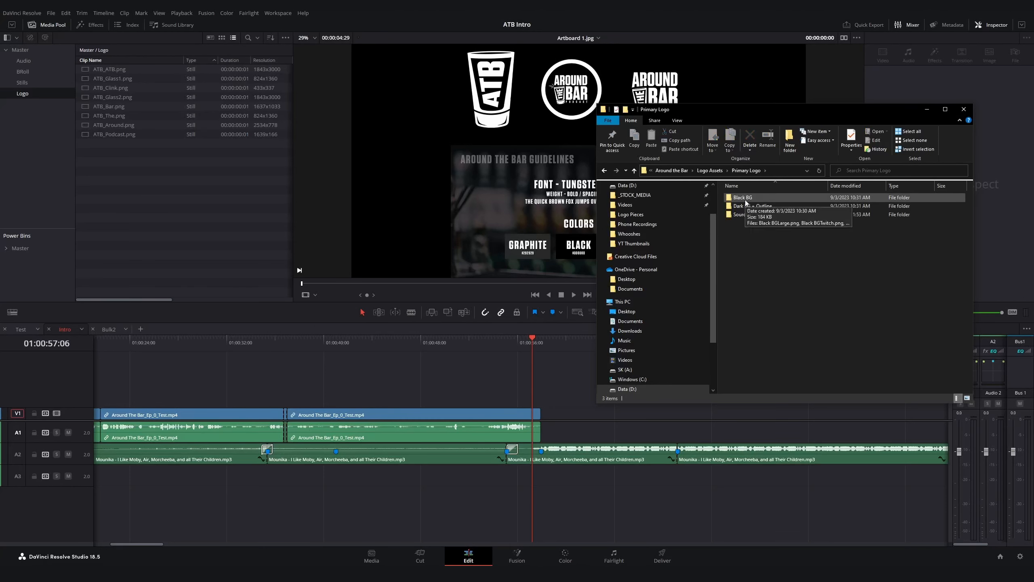
double_click(745, 198)
left_click(634, 171)
double_click(748, 214)
left_click_drag(746, 206, 183, 183)
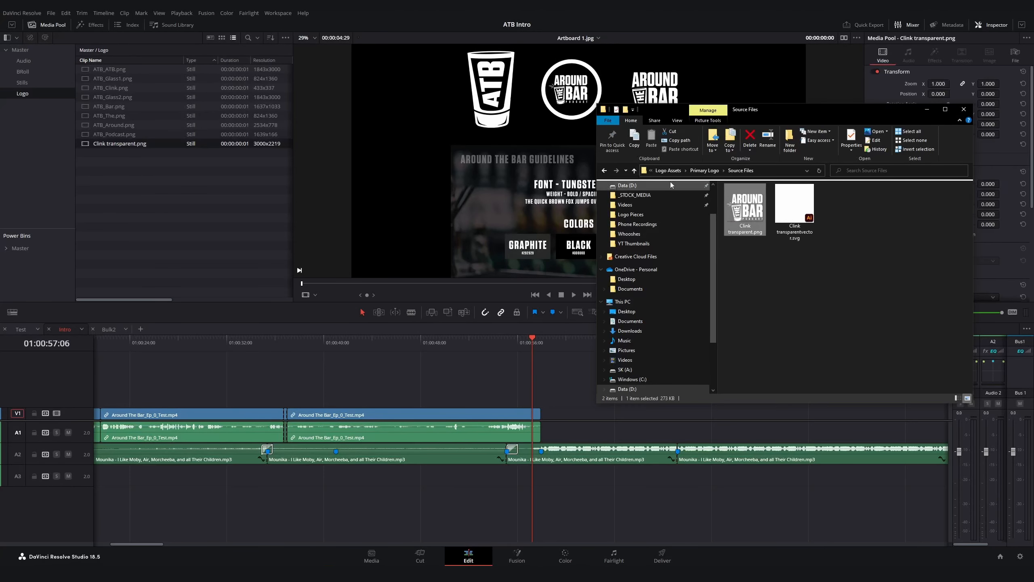
Import Black BGLarge.png and the large logo PNG from the Dark BG + Outline folder into the Logo bin
left_click(633, 170)
double_click(746, 199)
left_click_drag(745, 206, 184, 184)
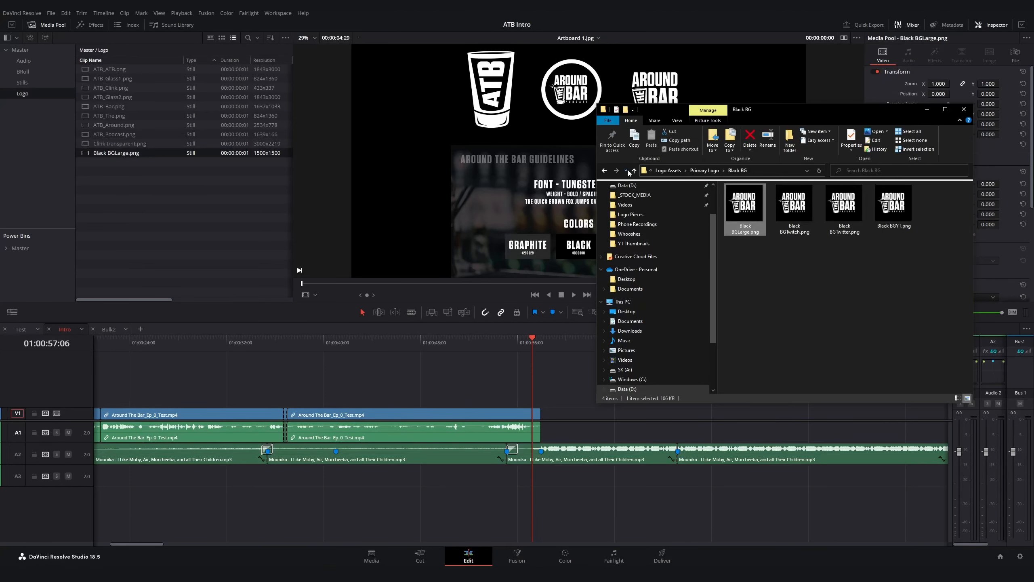
left_click(633, 171)
double_click(794, 203)
left_click_drag(745, 205, 183, 183)
left_click(183, 224)
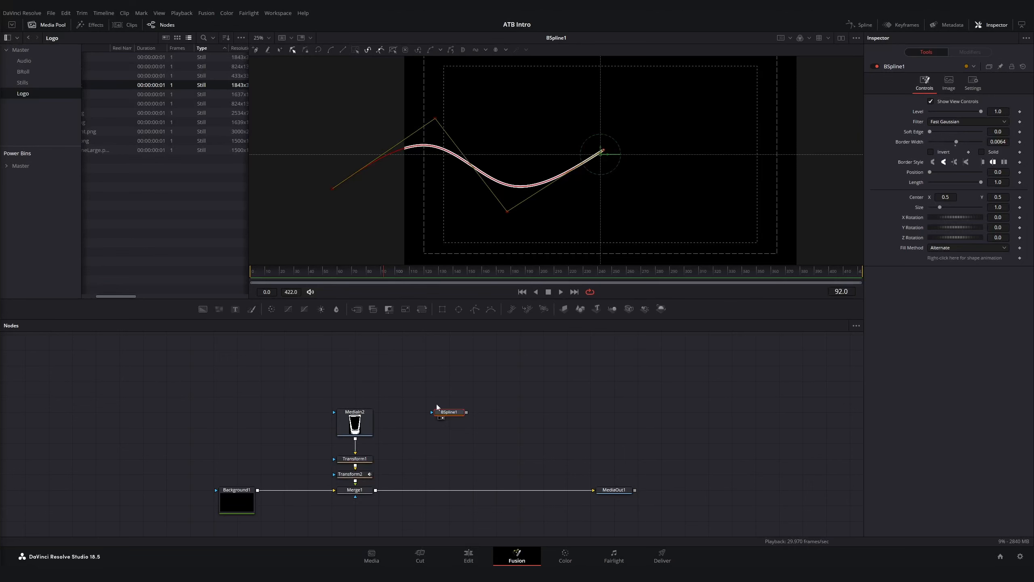
Set BSpline1's Length to 0.25 with a keyframe at frame 85, and set its Position to 1.0
type("0.25")
key("Tab")
left_click(375, 273)
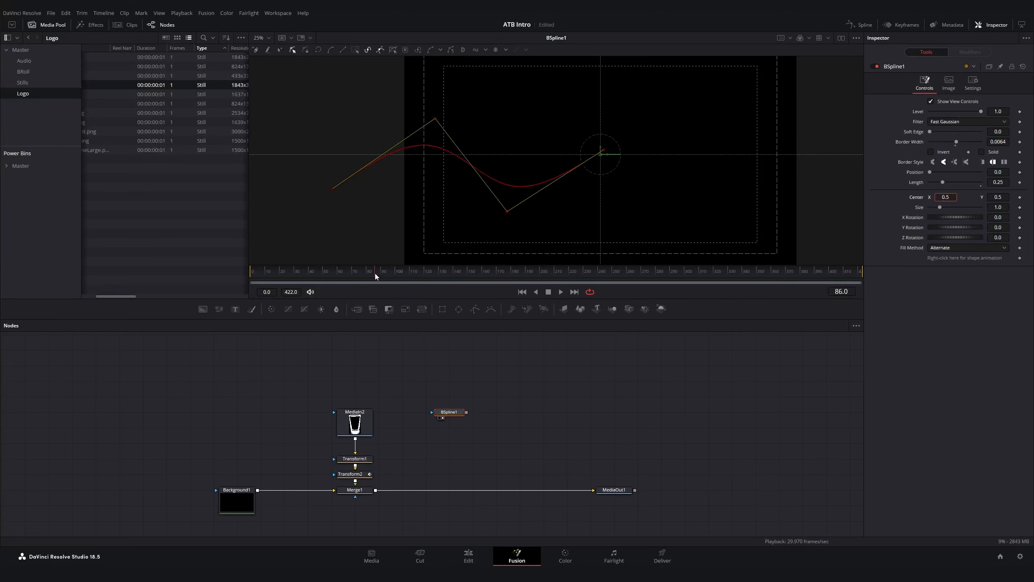
left_click(1020, 182)
left_click(419, 259)
key("ctrl+Left")
left_click(1020, 182)
left_click(1024, 182)
left_click_drag(930, 172, 1005, 174)
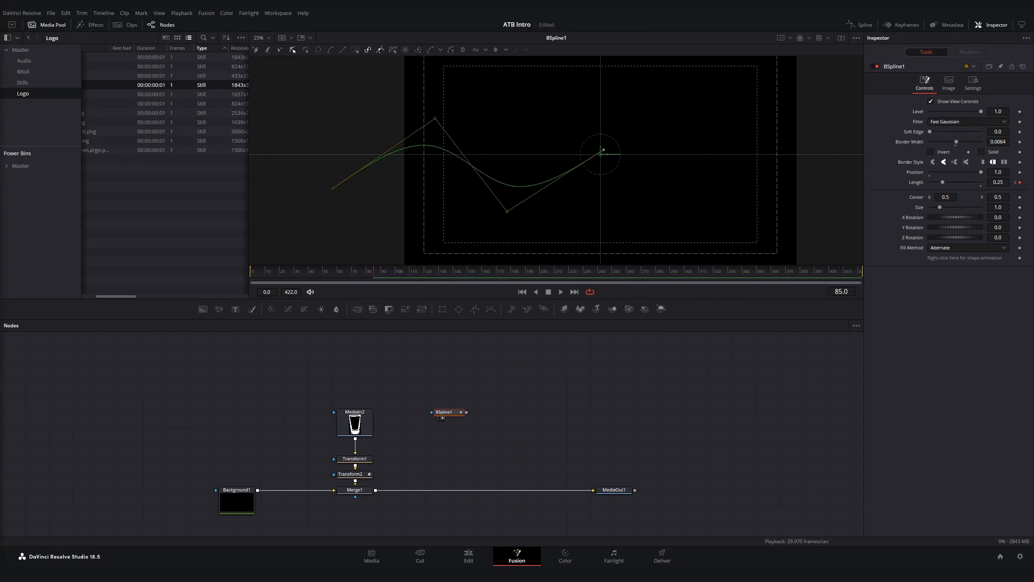
Enable motion blur on BSpline1 with Quality 20, Shutter Angle 1400 and Sample Spread 2.5, and preview the result
left_click(973, 83)
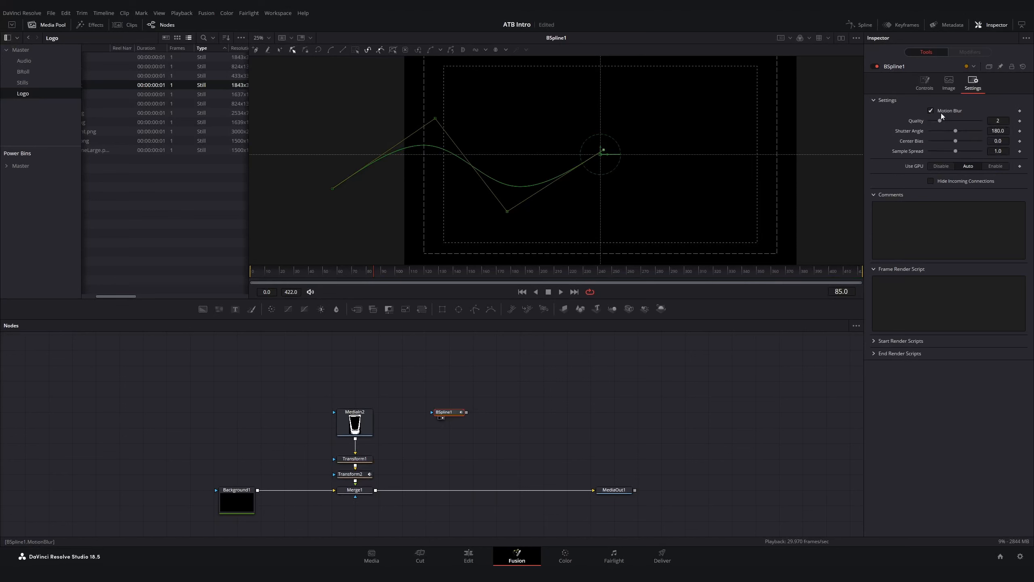
left_click(1002, 121)
type("20")
key("Tab")
type("1400")
key("Tab")
key("Tab")
type("2.5")
left_click(351, 275)
left_click(448, 412)
left_click(565, 375)
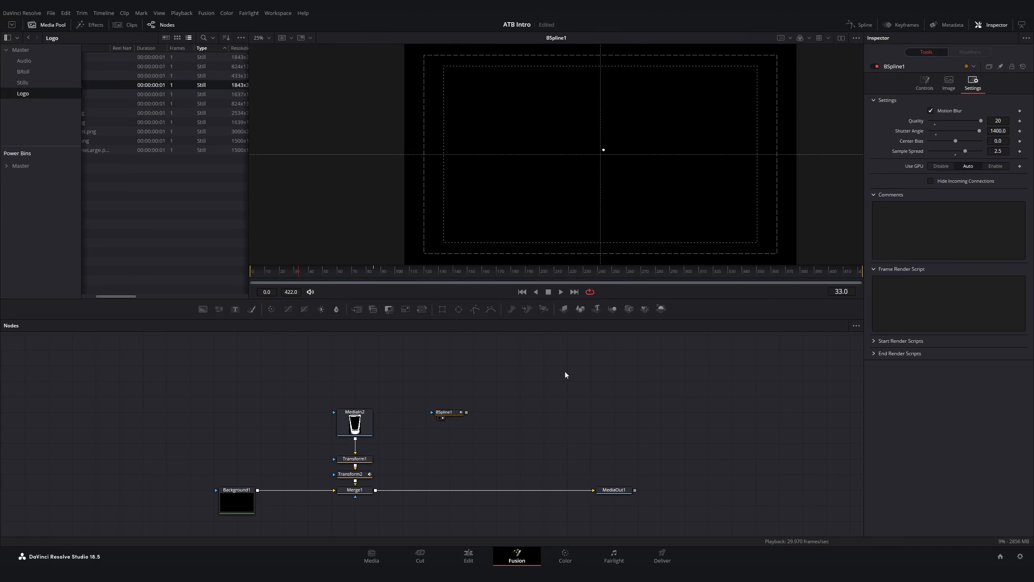
Remove BSpline1's Length keyframe, keyframe Position at 1.0 on frame 85 instead, and return to frame 0
left_click(925, 81)
left_click(1024, 182)
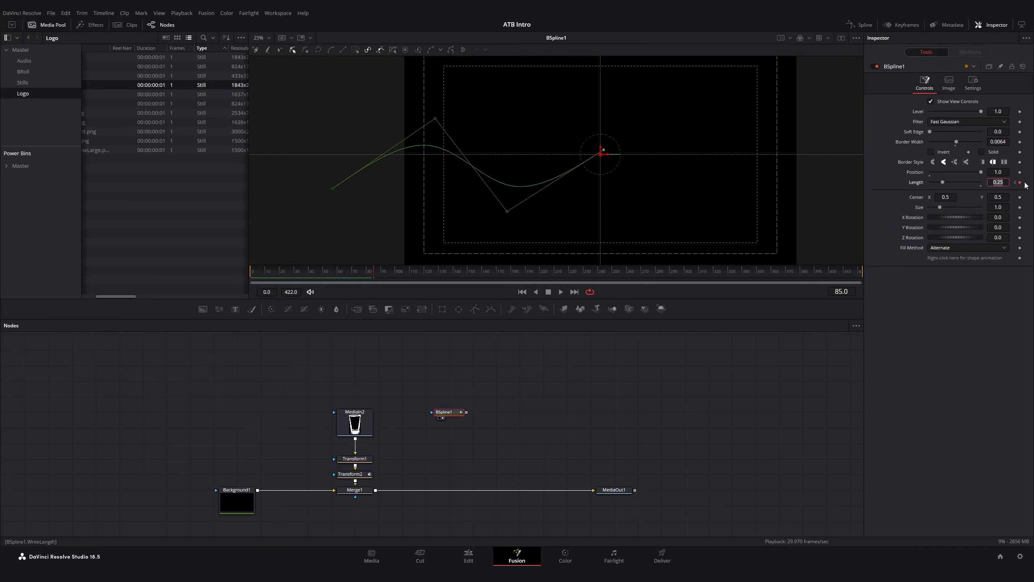
left_click(1020, 173)
key("Home")
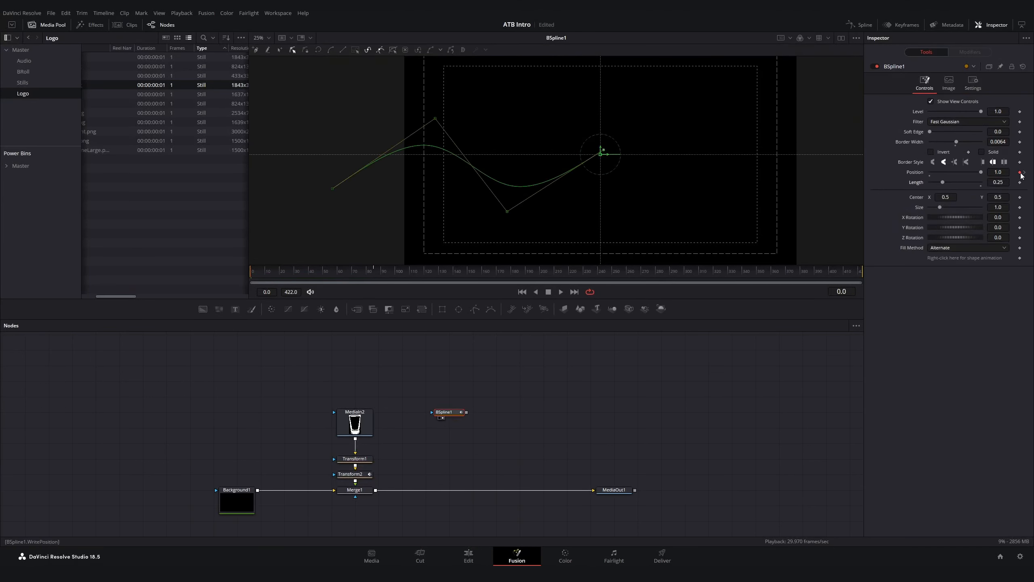
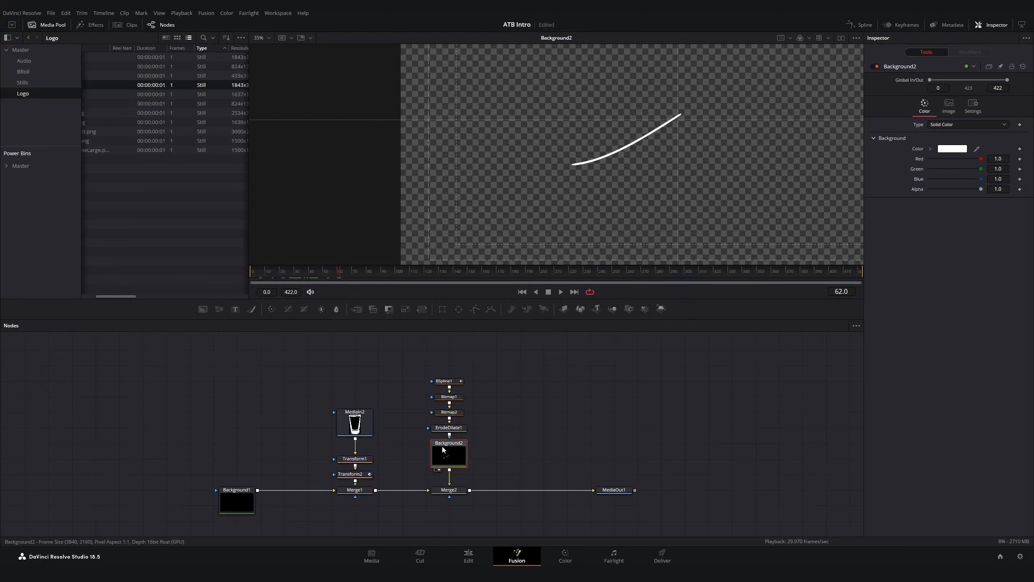
Animate BSpline1's shape at frame 85 by raising its lower control point and adjusting its end point
left_click(445, 382)
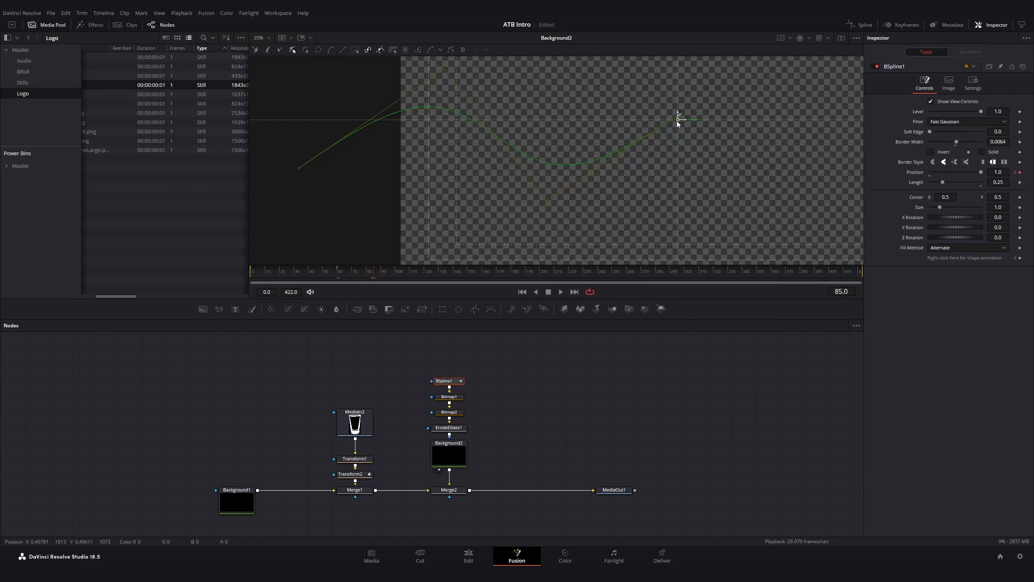
left_click_drag(545, 200, 580, 94)
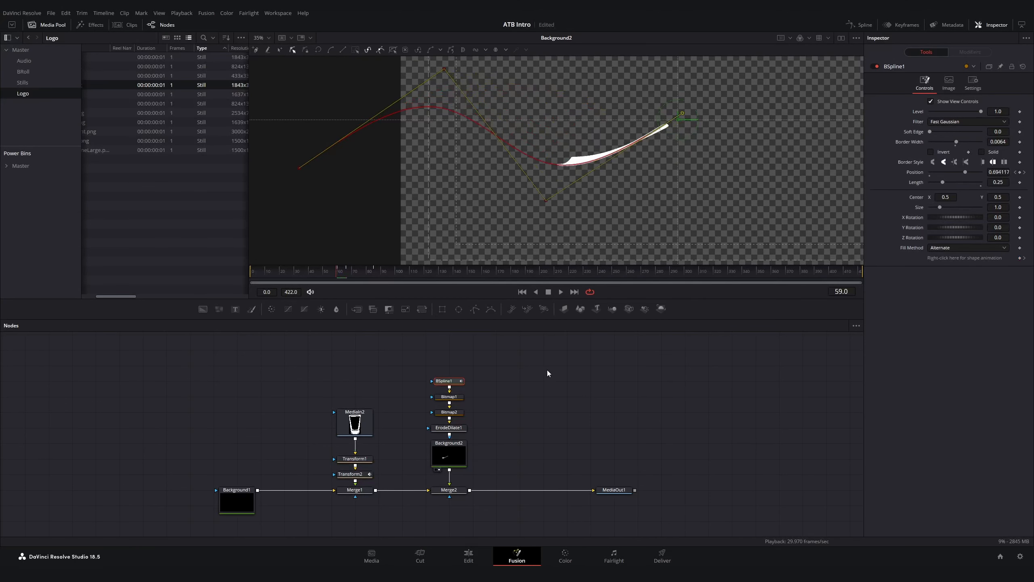
left_click(374, 273)
left_click_drag(680, 160, 680, 123)
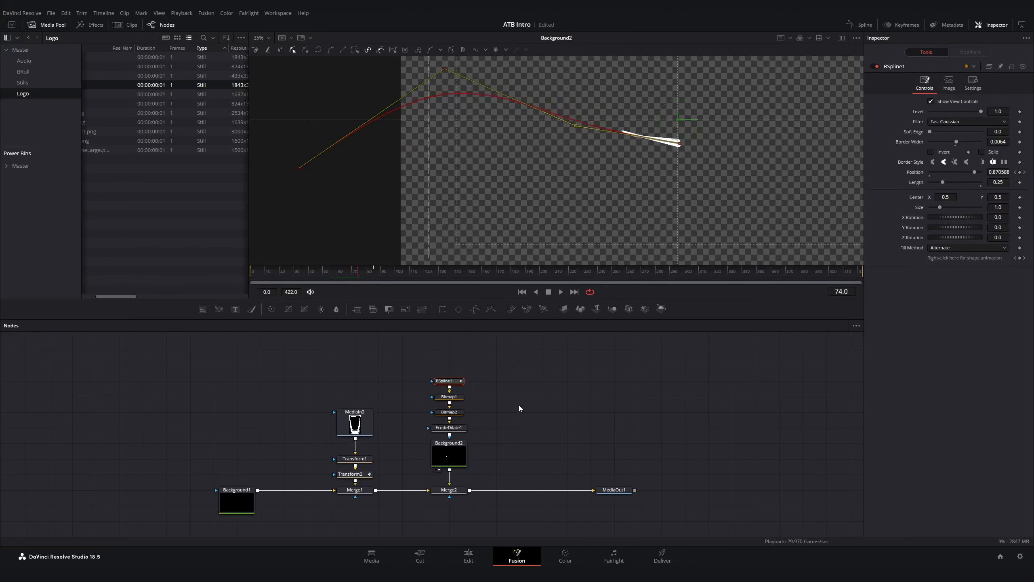
Smooth all keyframes of BSpline1's Polyline curve in the Spline editor and pull the last keyframe's handle down to steepen its ending
left_click(860, 25)
left_click(203, 396)
left_click_drag(182, 404, 304, 405)
left_click(826, 326)
key("ctrl+a")
key("shift+s")
left_click_drag(726, 357, 820, 423)
key("space")
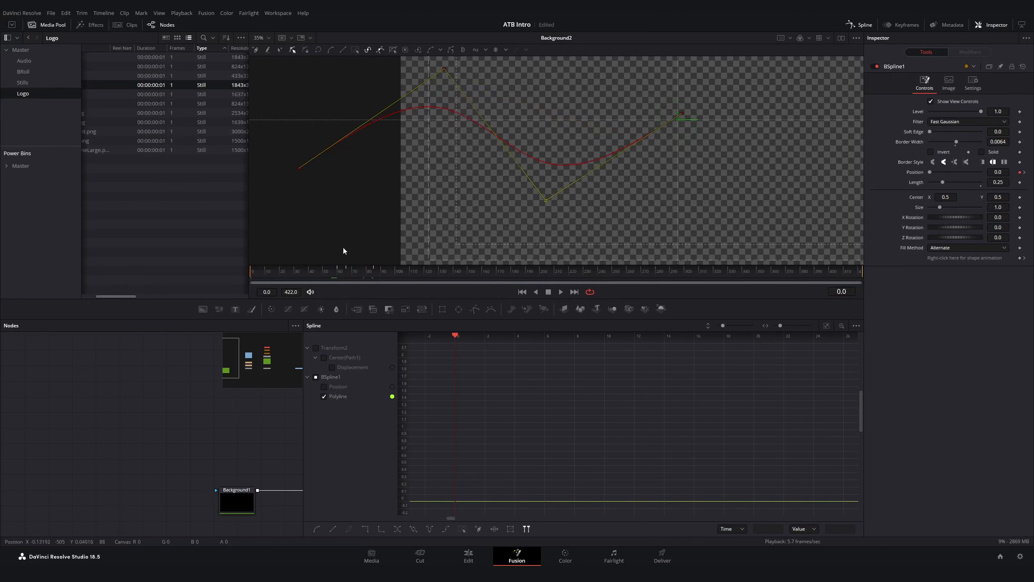
left_click_drag(304, 436, 591, 434)
left_click(515, 429)
key("space")
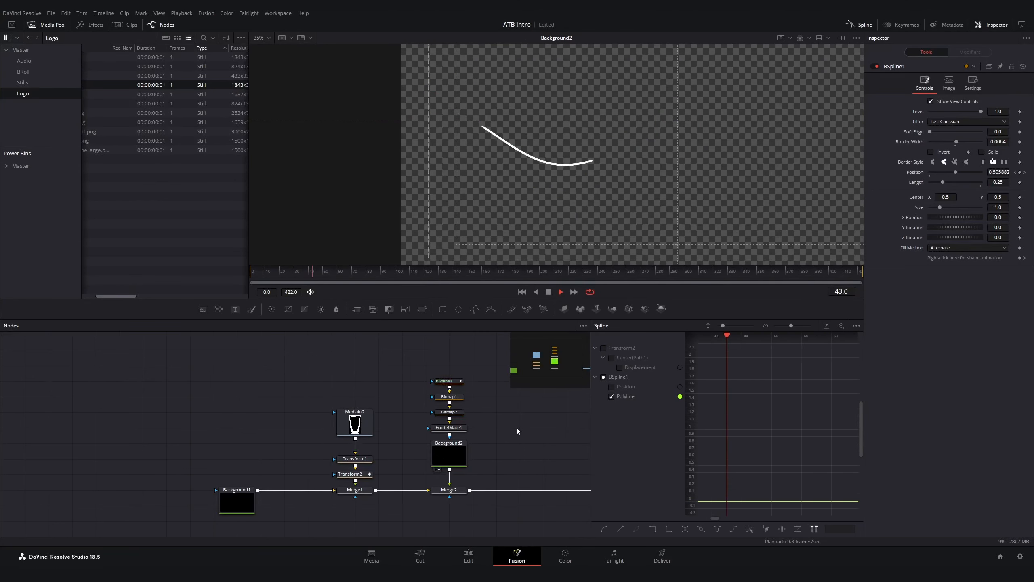
Reshape BSpline1 at its frame 60 shape keyframe by lowering the second and end points and raising the first and third points
mouse_move(344, 274)
left_mouse_down()
mouse_move(273, 274)
mouse_move(345, 274)
mouse_move(325, 275)
left_mouse_up()
left_click(446, 381)
left_click(1025, 258)
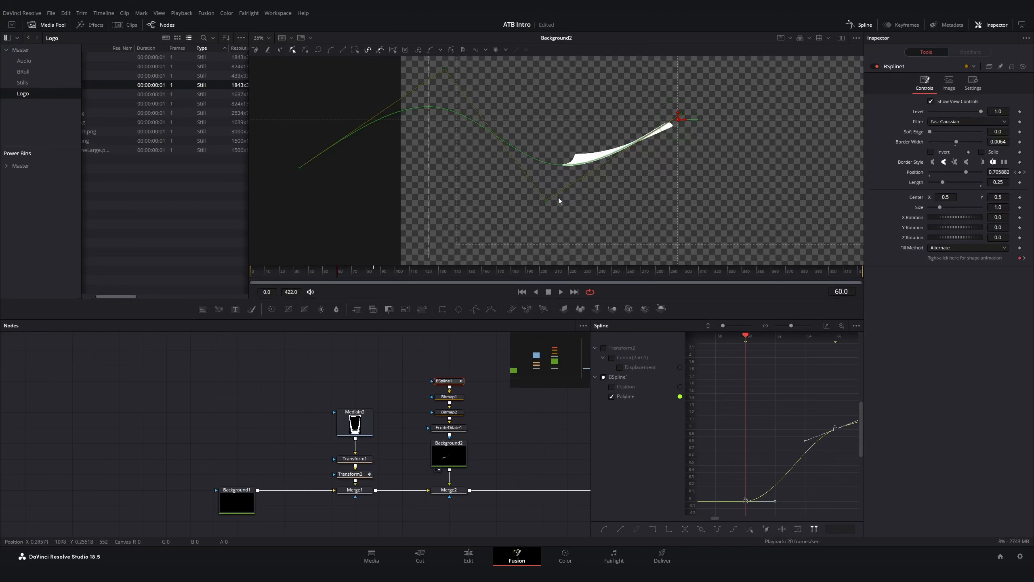
left_click_drag(444, 70, 441, 155)
left_click_drag(299, 167, 314, 79)
left_click_drag(546, 200, 531, 84)
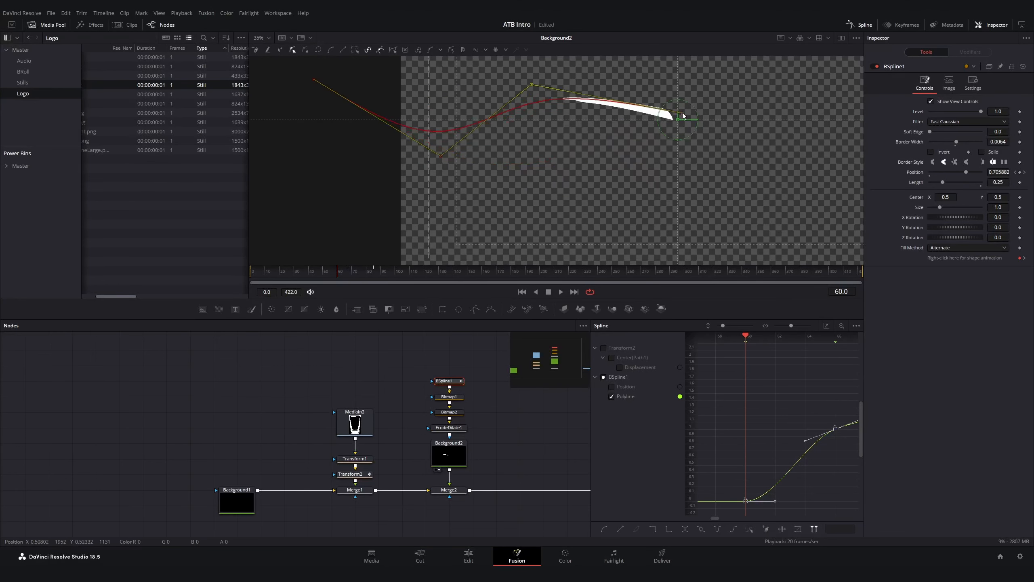
left_click_drag(682, 113, 678, 147)
left_click(1025, 257)
left_click(1024, 258)
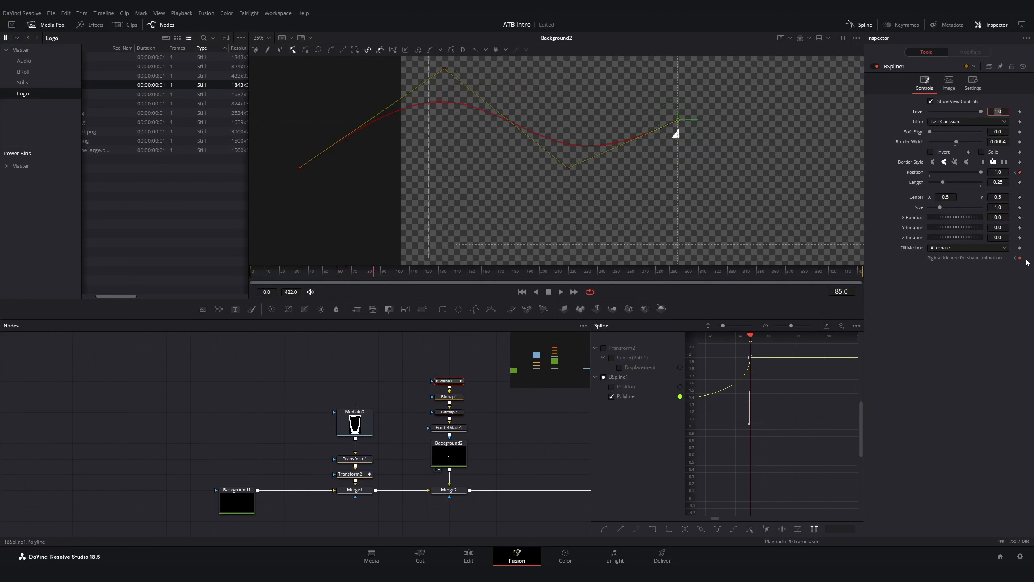
Move the BSpline1, Bitmap1 and Bitmap2 nodes up and ErodeDilate1 down to leave a gap between Bitmap2 and ErodeDilate1
left_click_drag(407, 434, 469, 356)
left_click_drag(449, 381, 449, 365)
left_click_drag(450, 412, 450, 428)
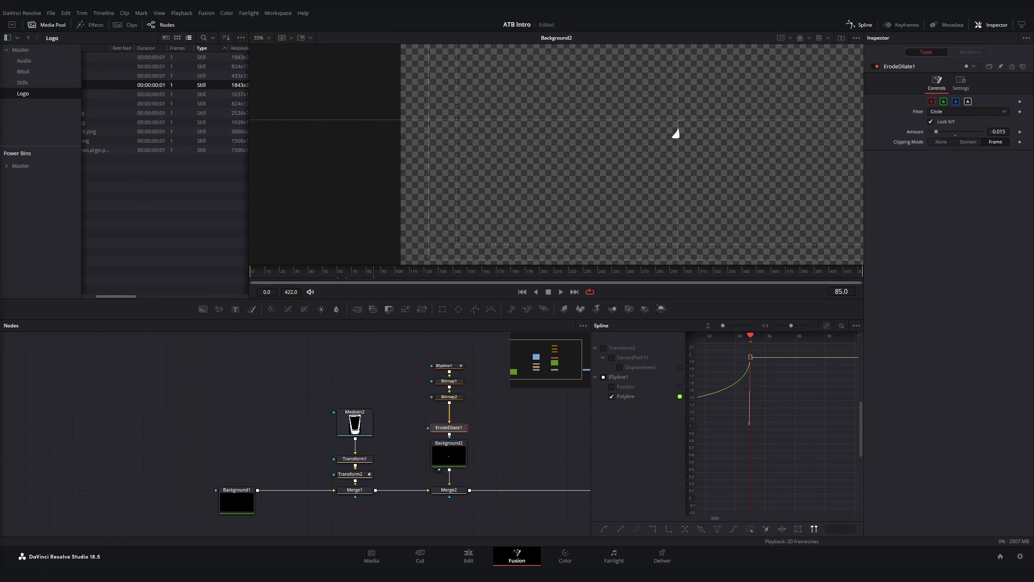
Move ErodeDilate1 up, insert a Transform node between it and Background2, and increase the Transform's size to about 1.02
left_click_drag(449, 427, 448, 413)
key("shift+space")
type("xf")
key("Return")
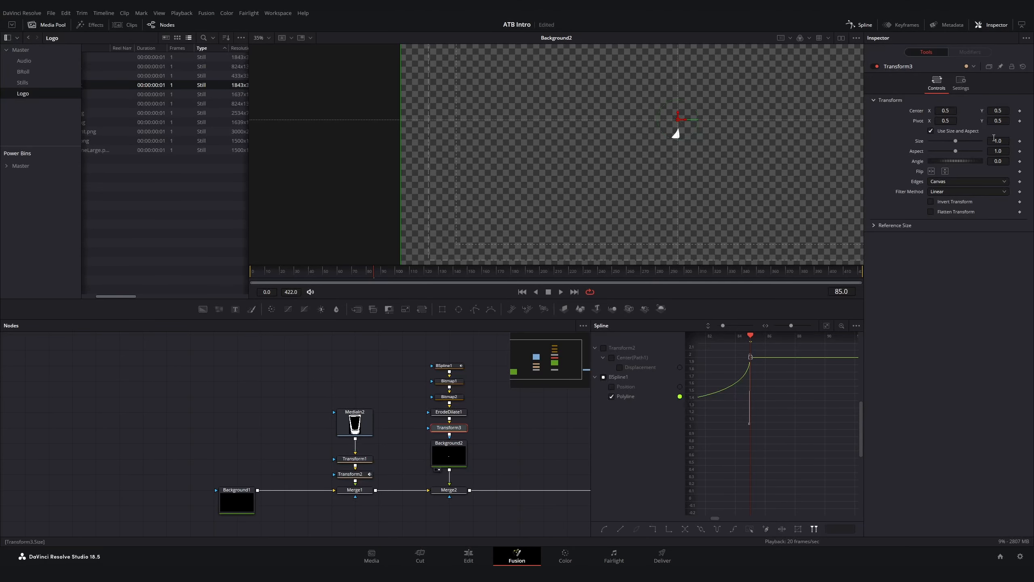
left_click_drag(998, 141, 1000, 141)
Scrub the splash animation, play the Fusion Composition clip over the intro footage on the Edit page, and return to Fusion
mouse_move(350, 272)
left_mouse_down()
mouse_move(299, 272)
mouse_move(350, 271)
mouse_move(326, 264)
mouse_move(367, 258)
mouse_move(301, 256)
left_mouse_up()
scroll(381, 213, "down", 5)
left_click(468, 556)
left_click(511, 338)
key("space")
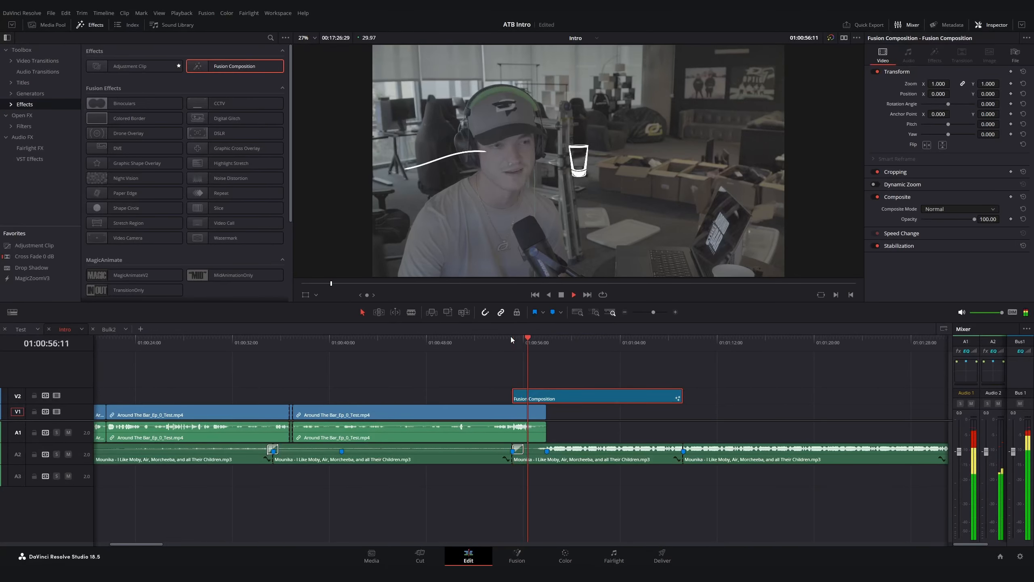
left_click(505, 341)
key("space")
left_click_drag(523, 346, 529, 347)
key("space")
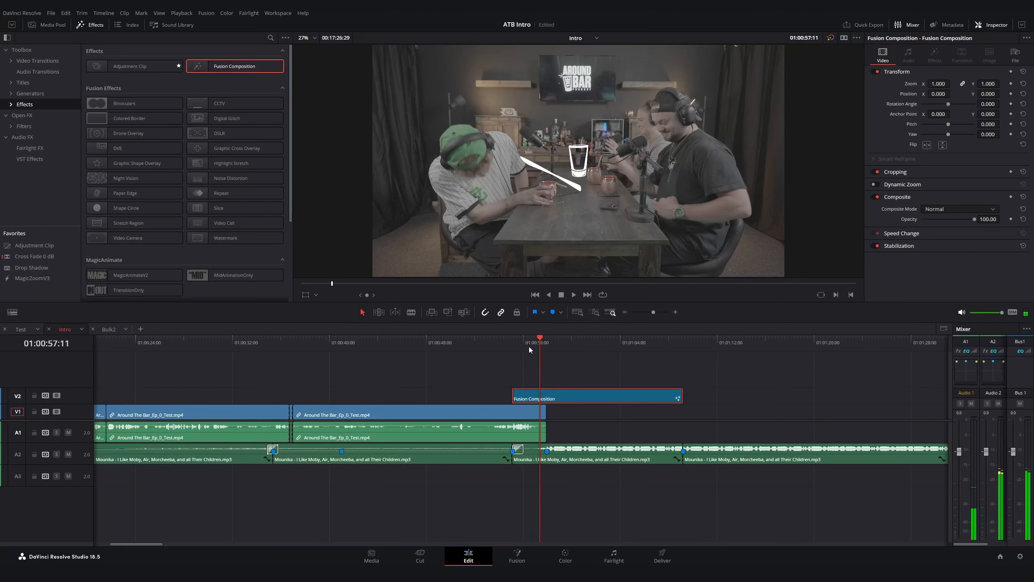
left_click(516, 554)
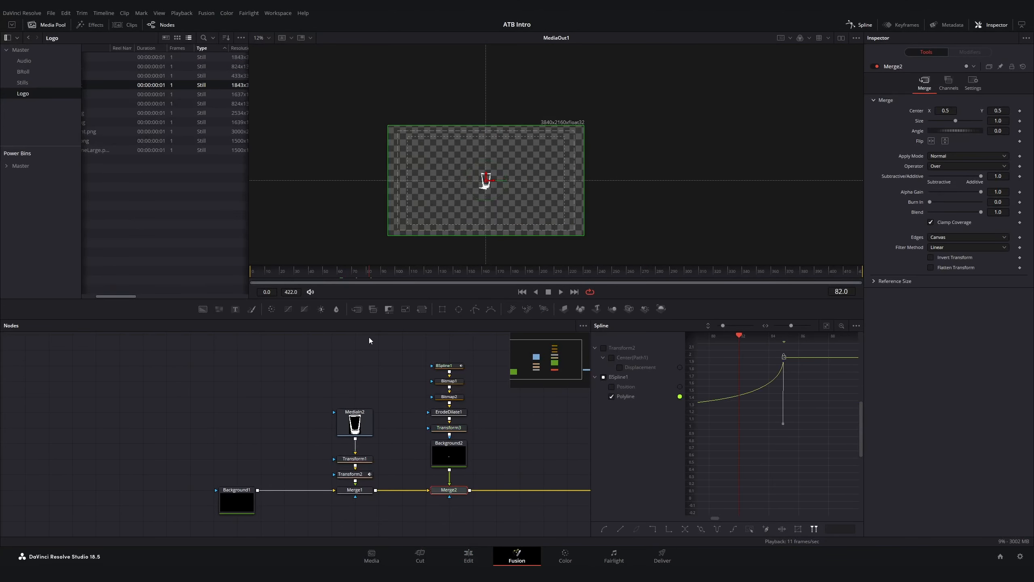
Examine the splash node chain from BSpline1 to Background2, checking the controls of BSpline1 and Bitmap1 at frame 28
left_click(460, 429)
left_click(448, 366)
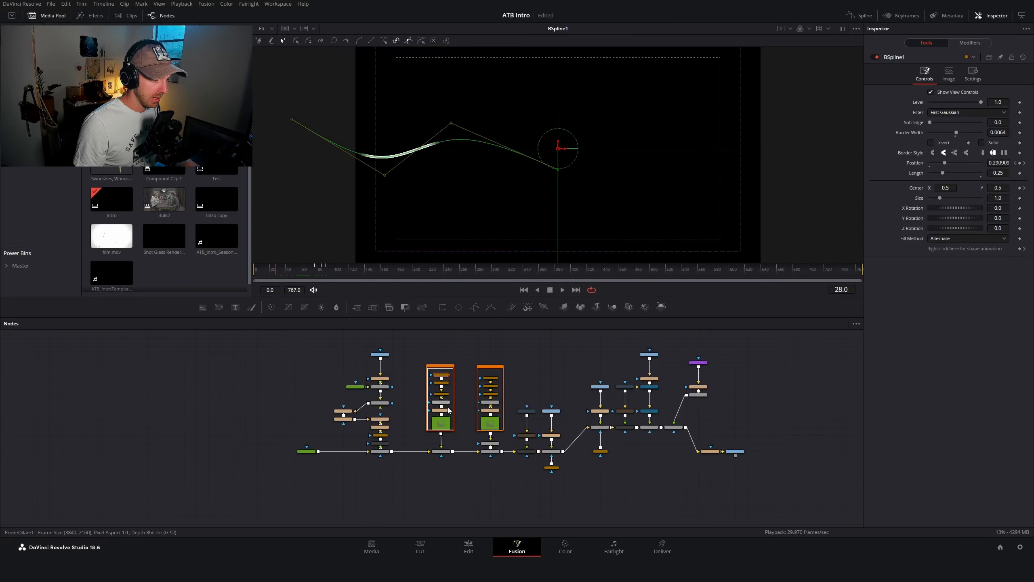
scroll(447, 407, "up", 5)
scroll(448, 407, "down", 5)
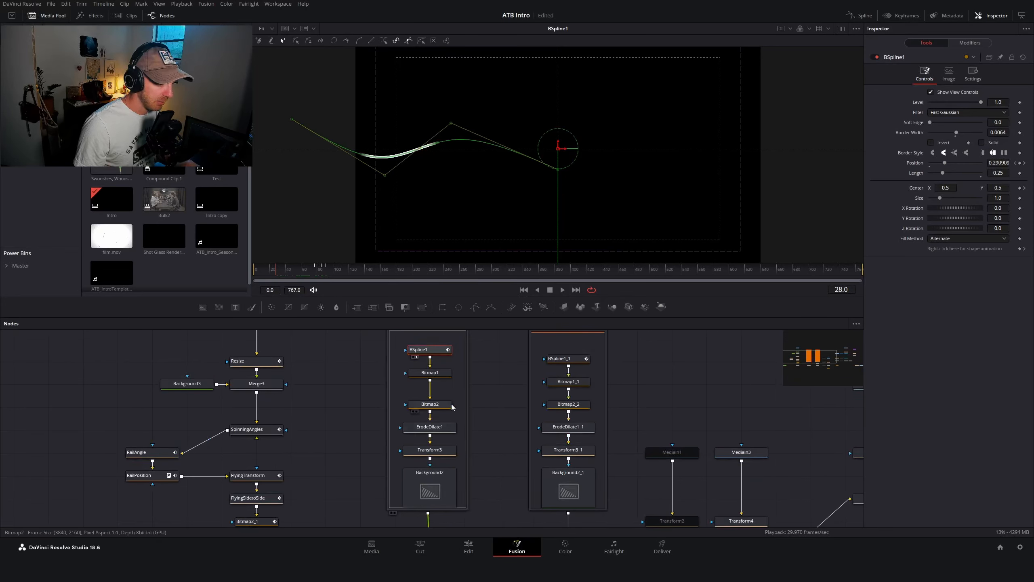
left_click_drag(398, 342, 445, 497)
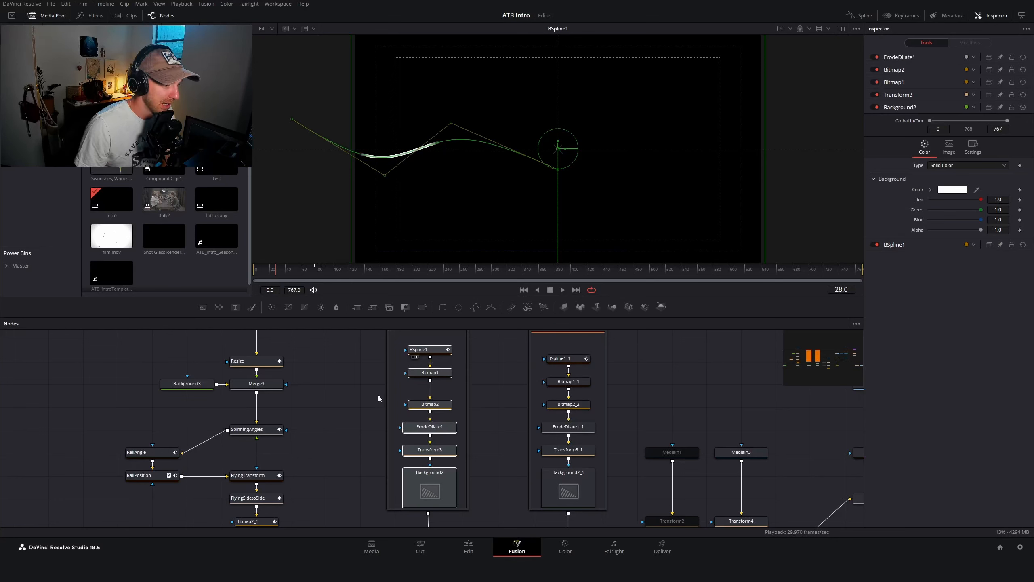
left_click_drag(398, 340, 454, 409)
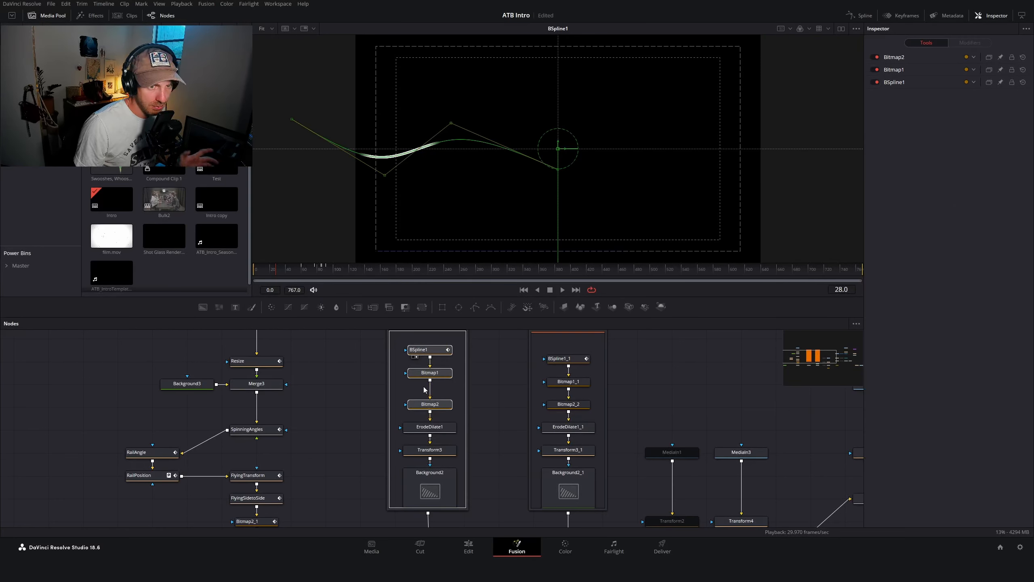
left_click(431, 351)
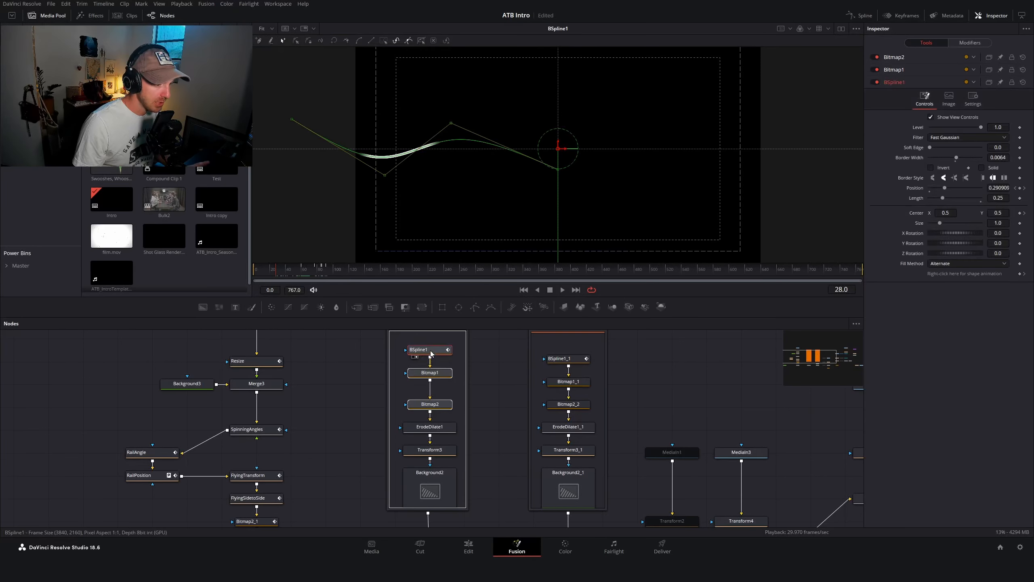
left_click(430, 373)
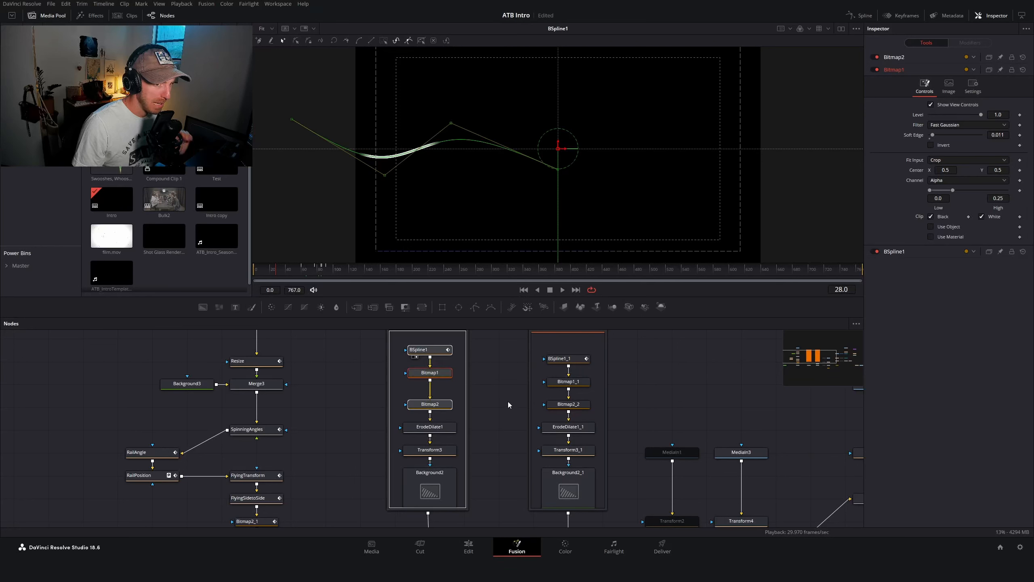
left_click(432, 350)
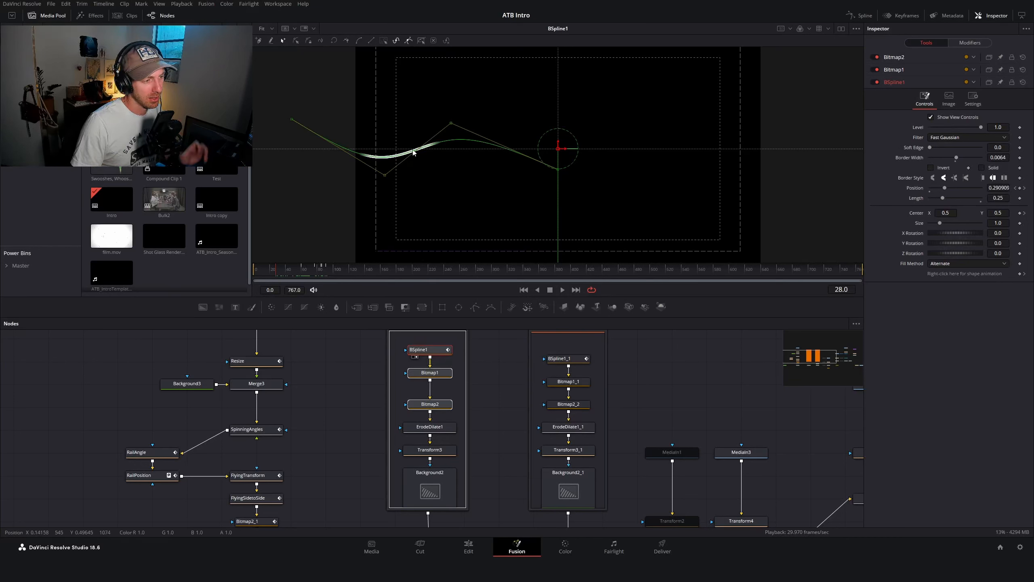
Inspect BSpline1's stroke at frame 49 together with its modifiers and motion blur settings
scroll(298, 153, "up", 2)
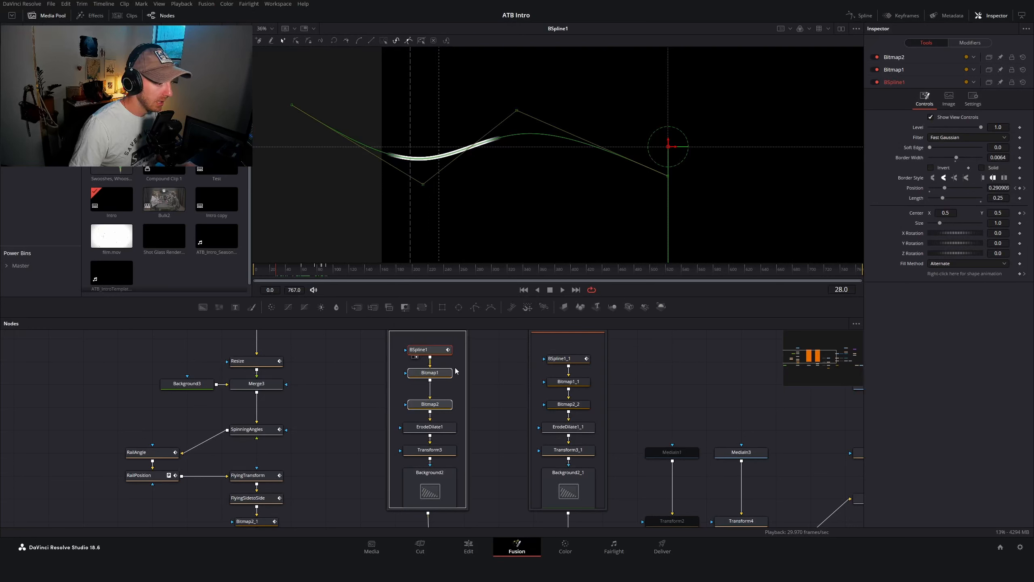
left_click(517, 358)
left_click(423, 349)
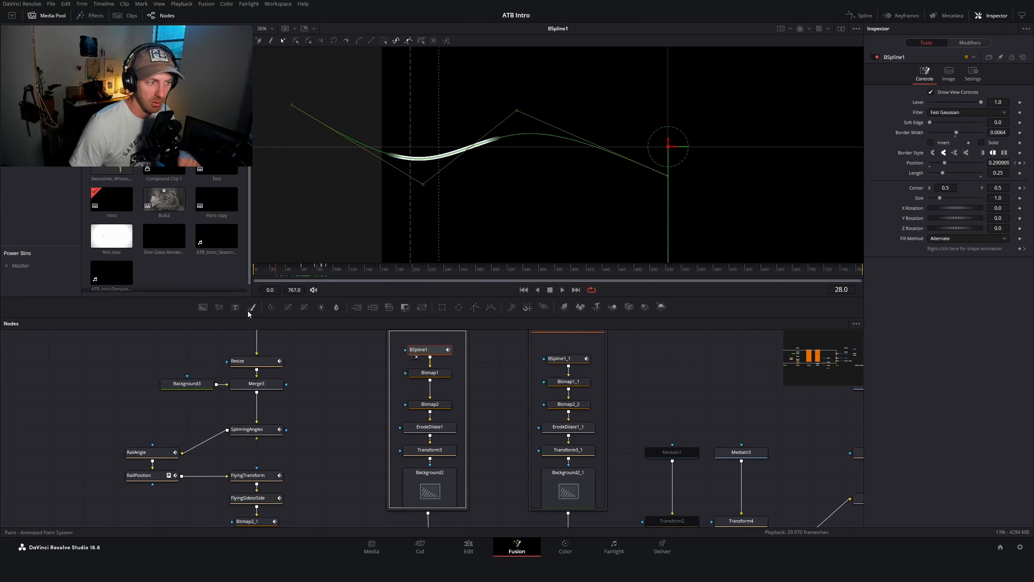
mouse_move(281, 271)
left_mouse_down()
mouse_move(334, 273)
mouse_move(283, 267)
mouse_move(292, 264)
left_mouse_up()
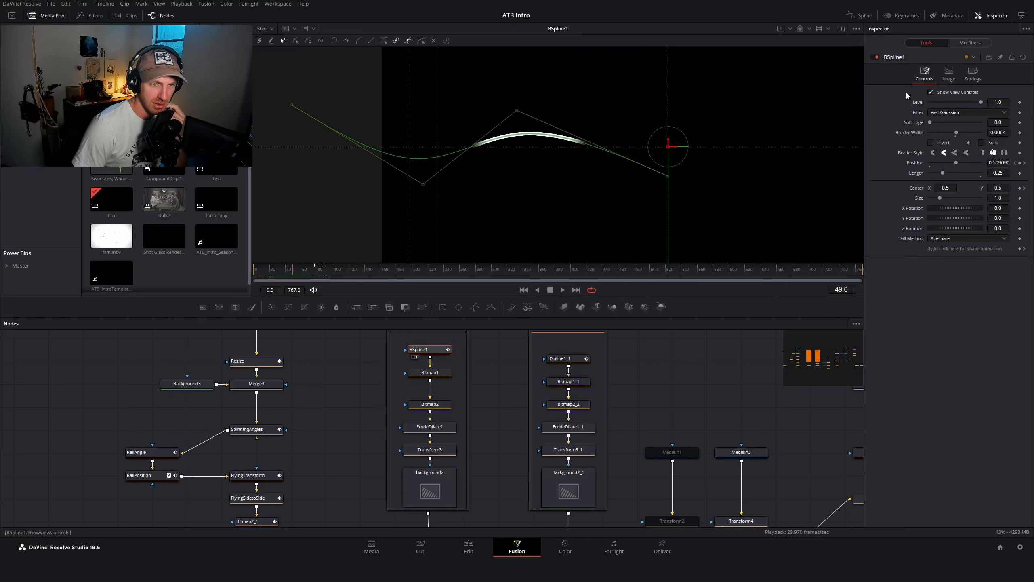
left_click(969, 42)
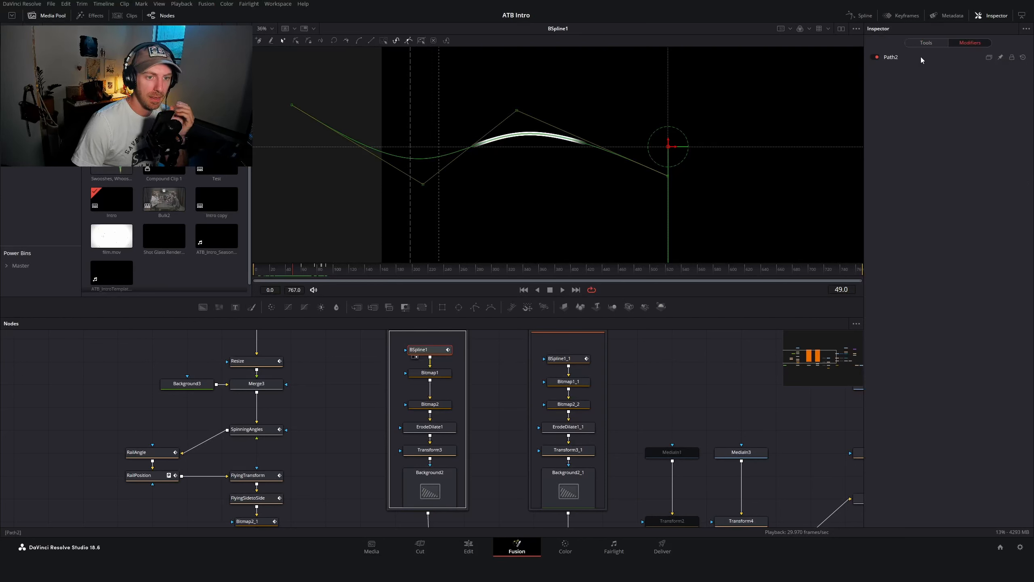
left_click(922, 43)
left_click(973, 74)
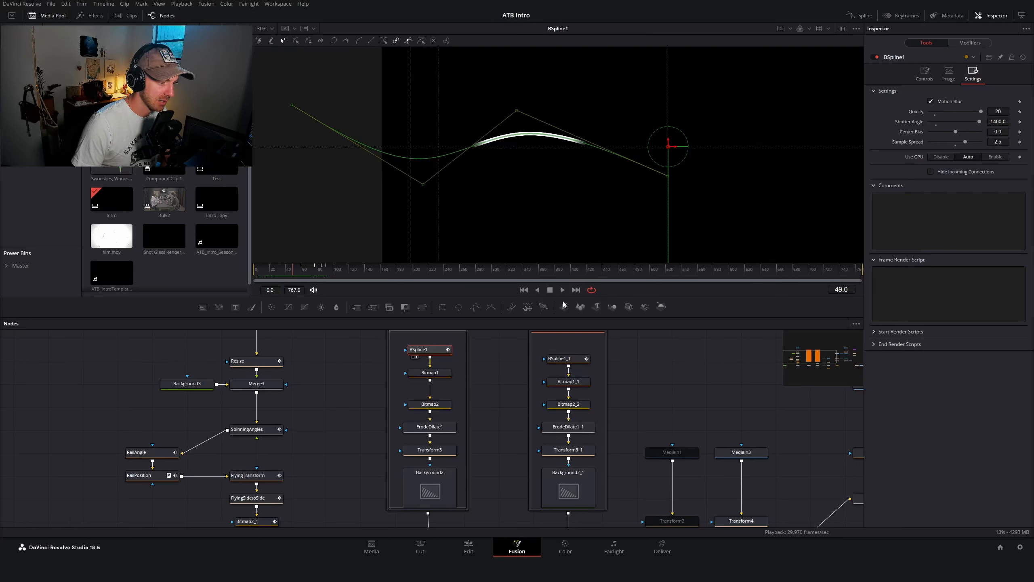
Compare the outputs of BSpline1 and Bitmap1 around frames 49 and 69 to see how the Bitmap softens the stroke
left_click(428, 374)
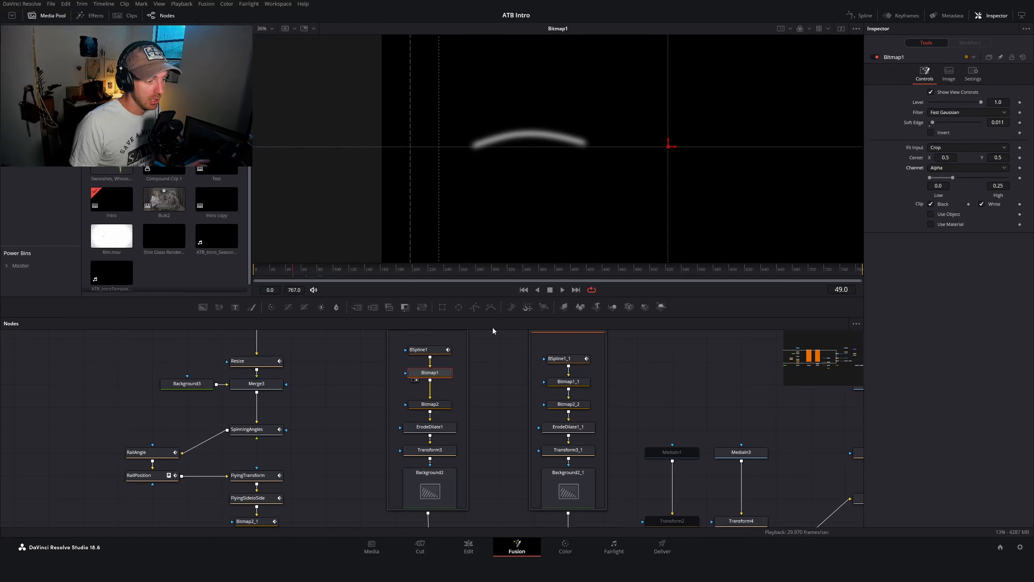
left_click(425, 349)
left_click_drag(288, 272, 310, 272)
left_click(429, 372)
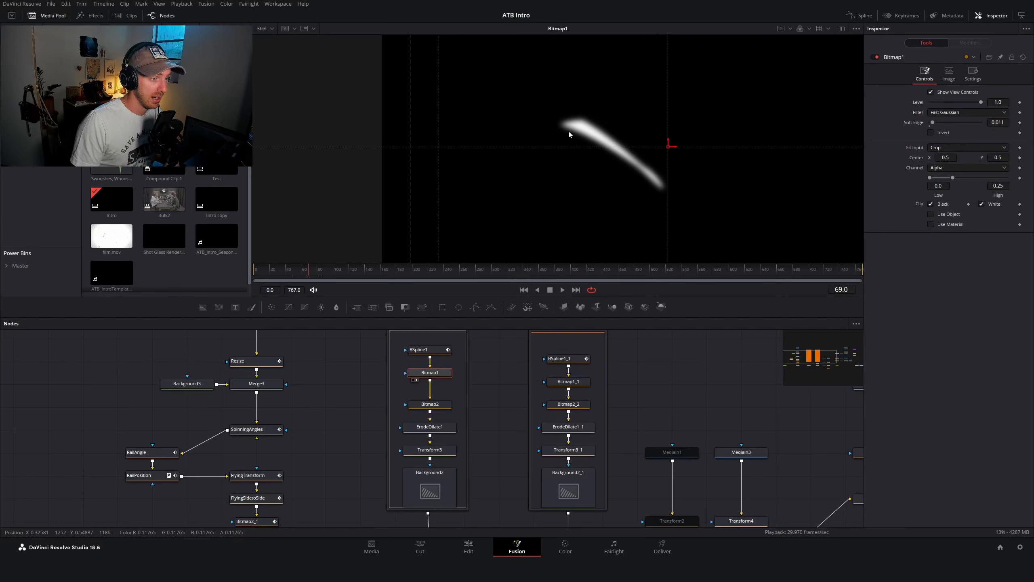
left_click(439, 352)
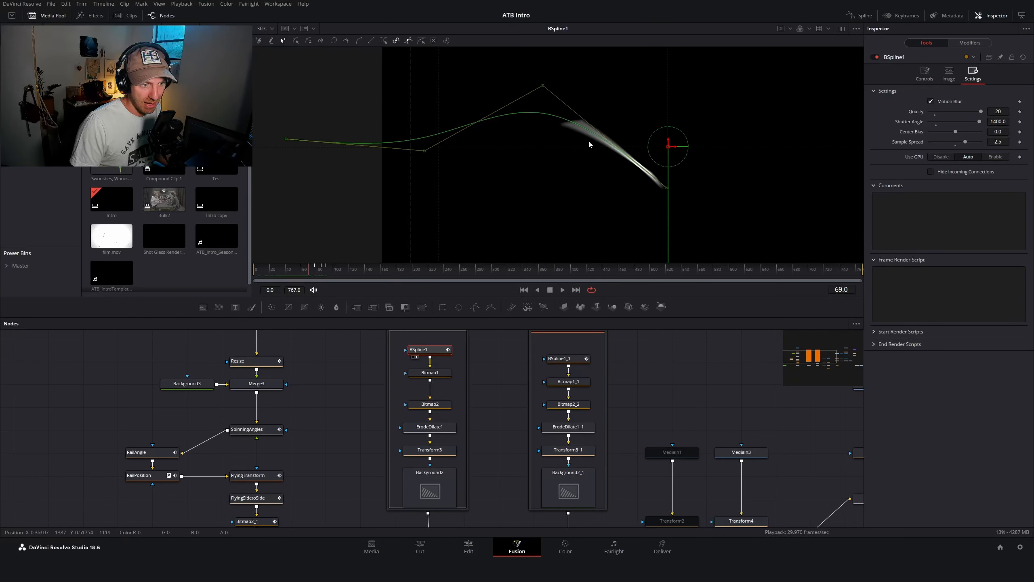
left_click(423, 372)
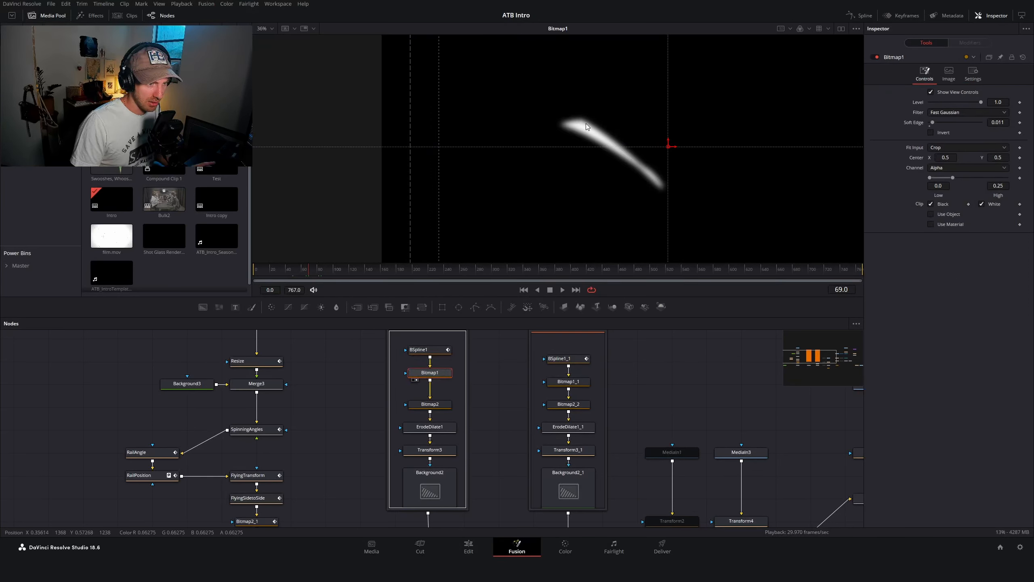
View Bitmap2's output and move the node up closer to Bitmap1
left_click(431, 406)
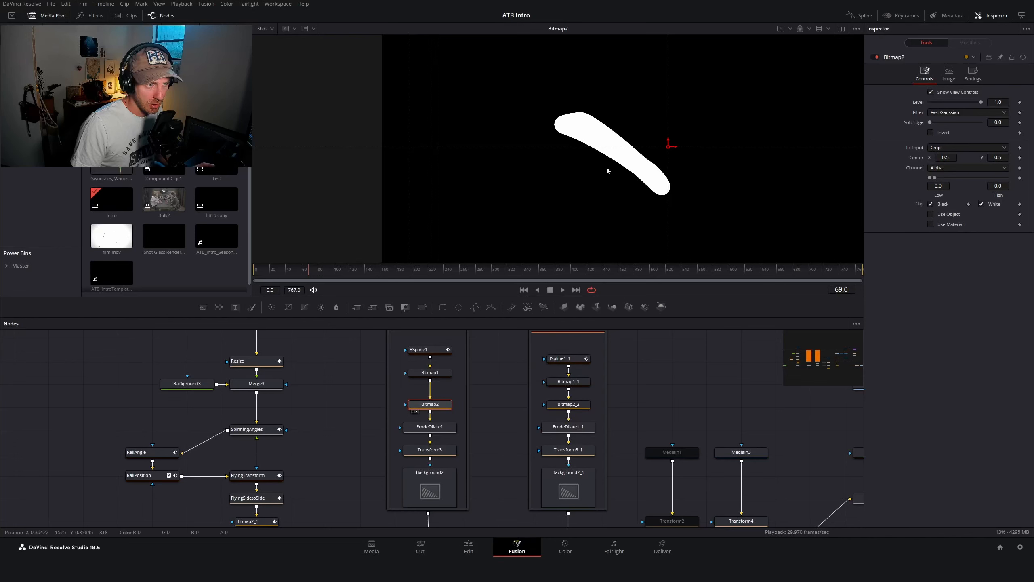
left_click(432, 373)
left_click_drag(434, 403, 433, 394)
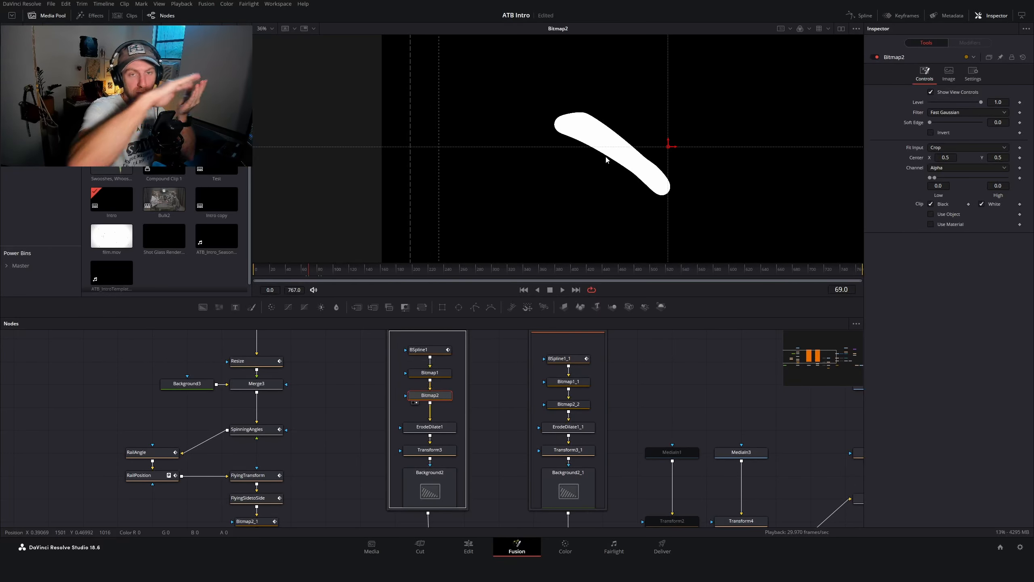
Compare the viewer outputs of Bitmap1, Bitmap2 and ErodeDilate1 at frames 69 and 52
left_click(431, 373)
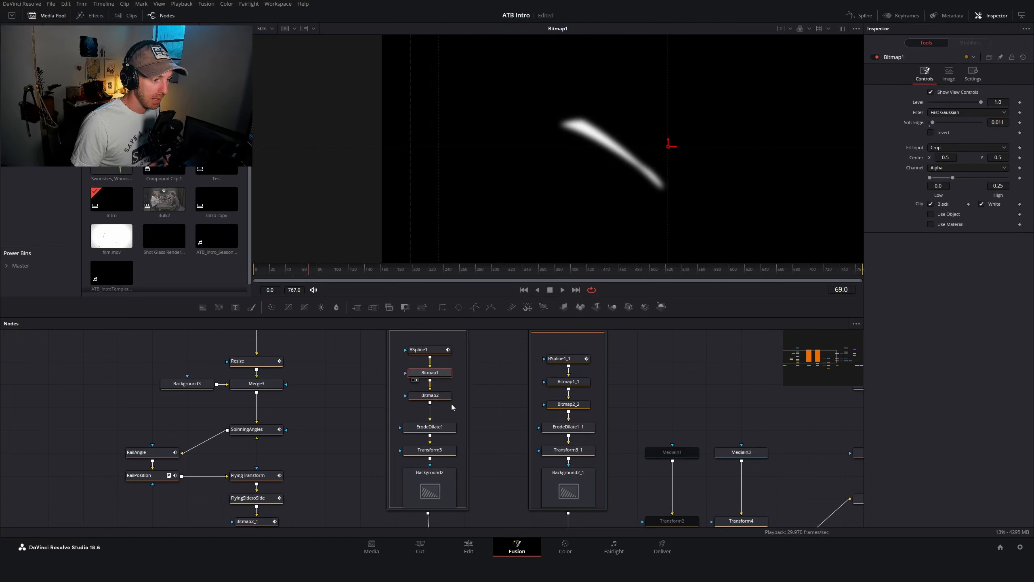
left_click(419, 348)
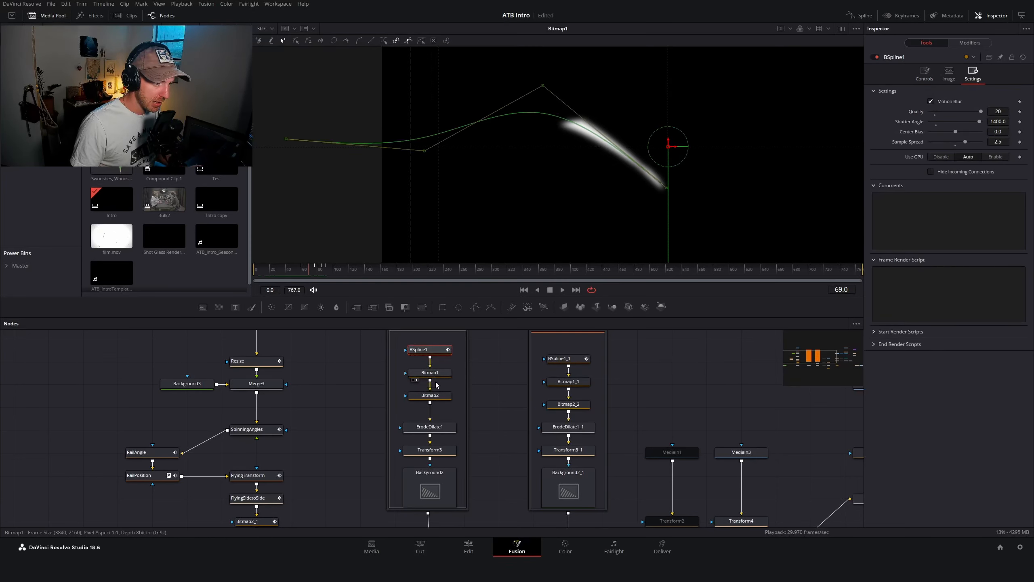
left_click(439, 433)
key("1")
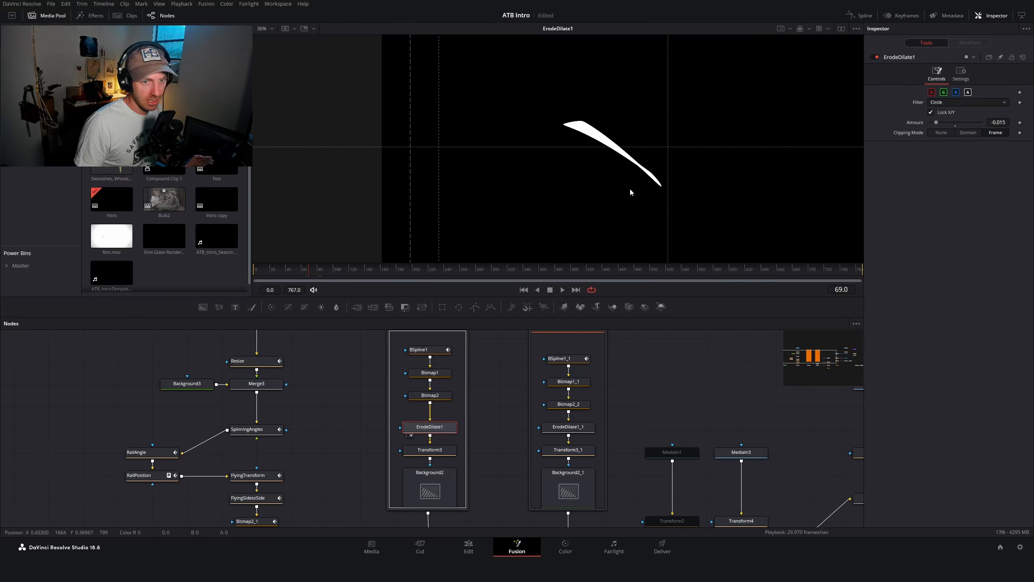
left_click(430, 395)
key("1")
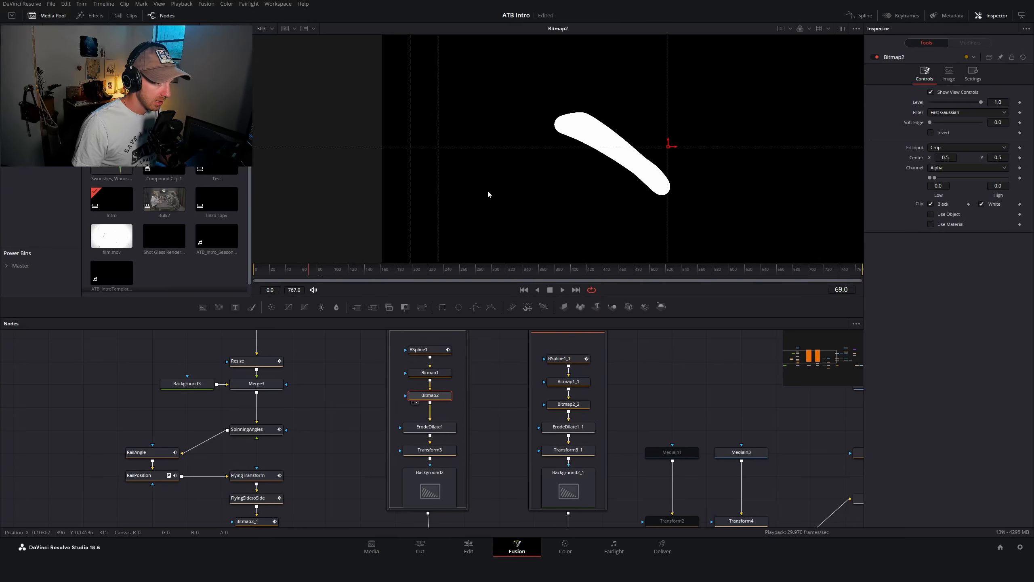
left_click_drag(303, 269, 297, 270)
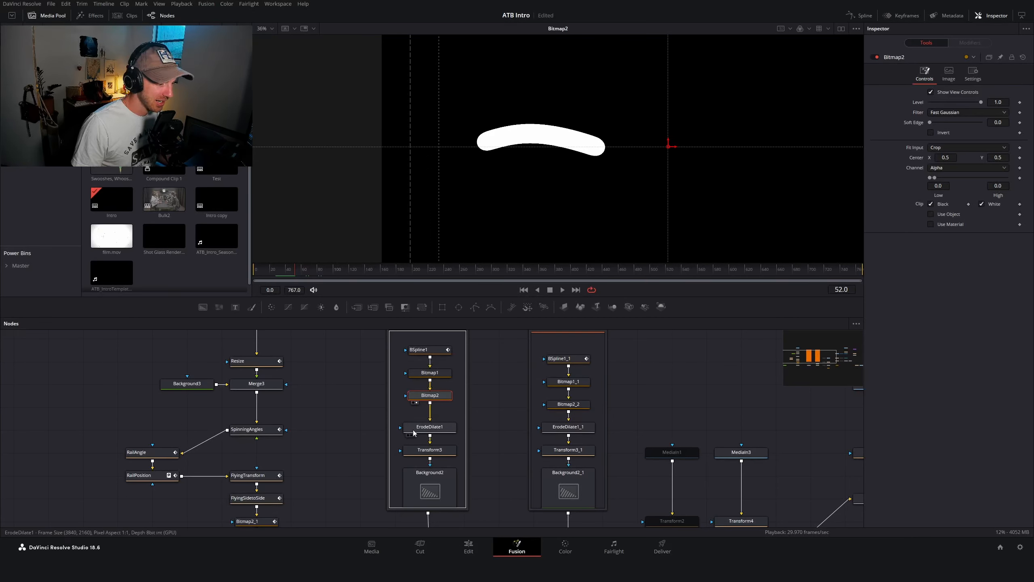
left_click(429, 428)
key("1")
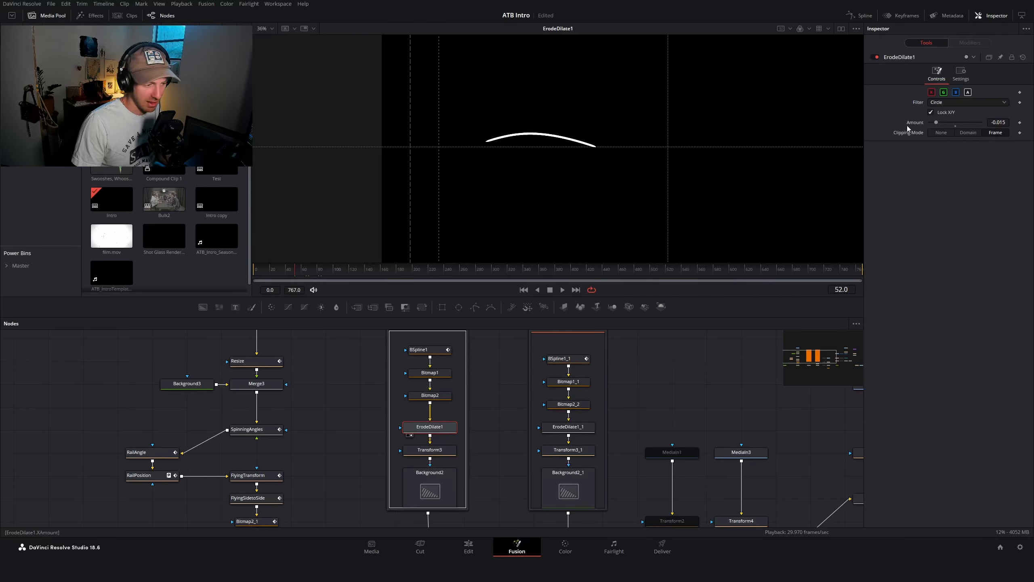
View Transform3's output with its transform settings and save the project
left_click(429, 449)
key("1")
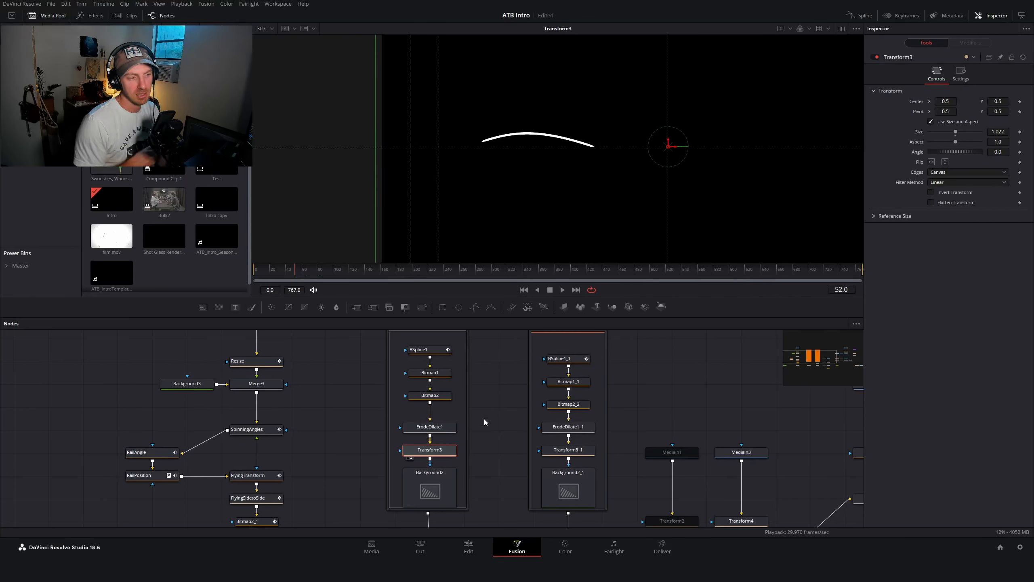
key("ctrl+s")
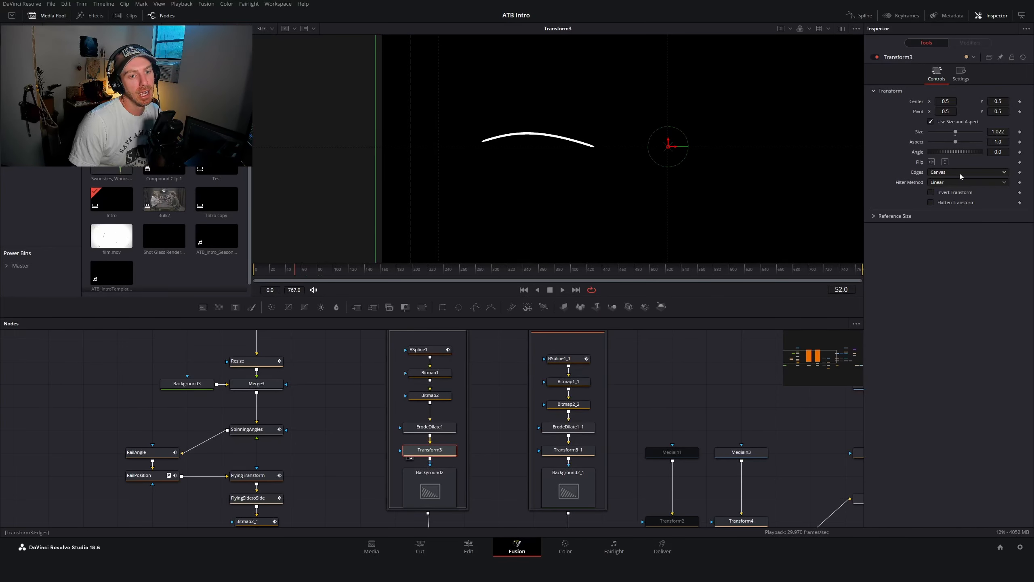
View Background2's masked output at frame 52 and check its color settings and the neighbouring node groups
left_click(446, 494)
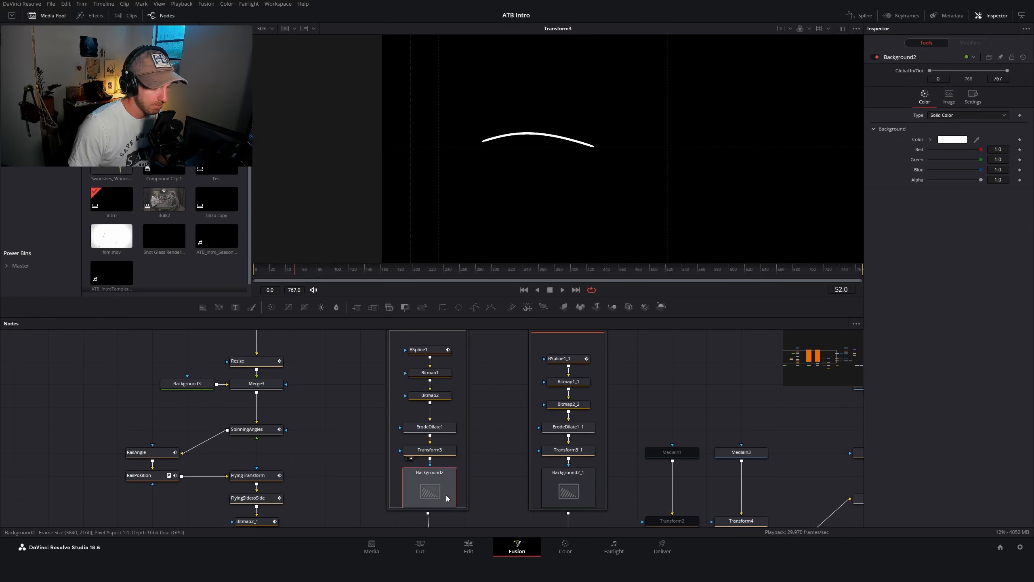
scroll(493, 425, "down", 3)
key("1")
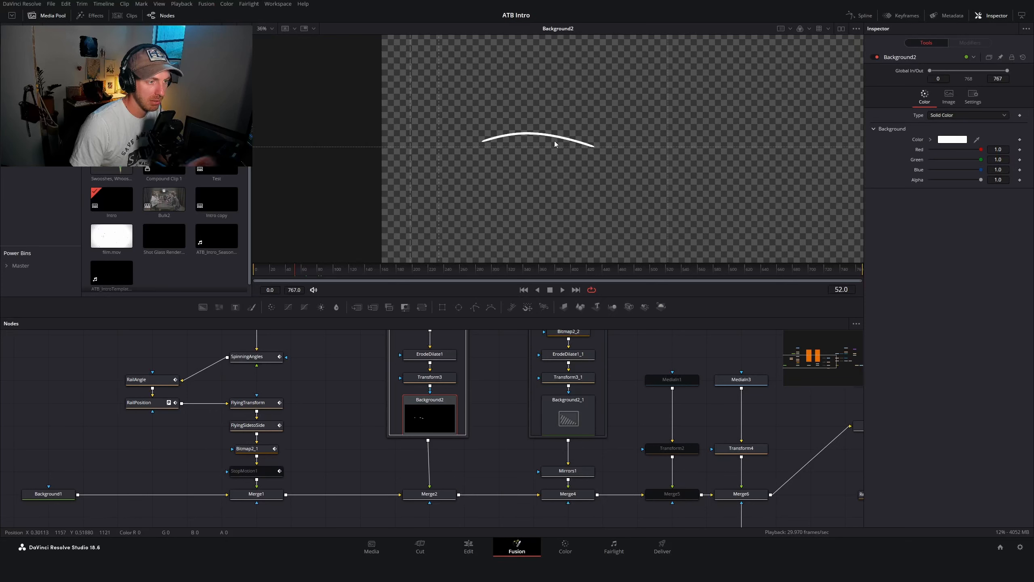
scroll(554, 140, "down", 2)
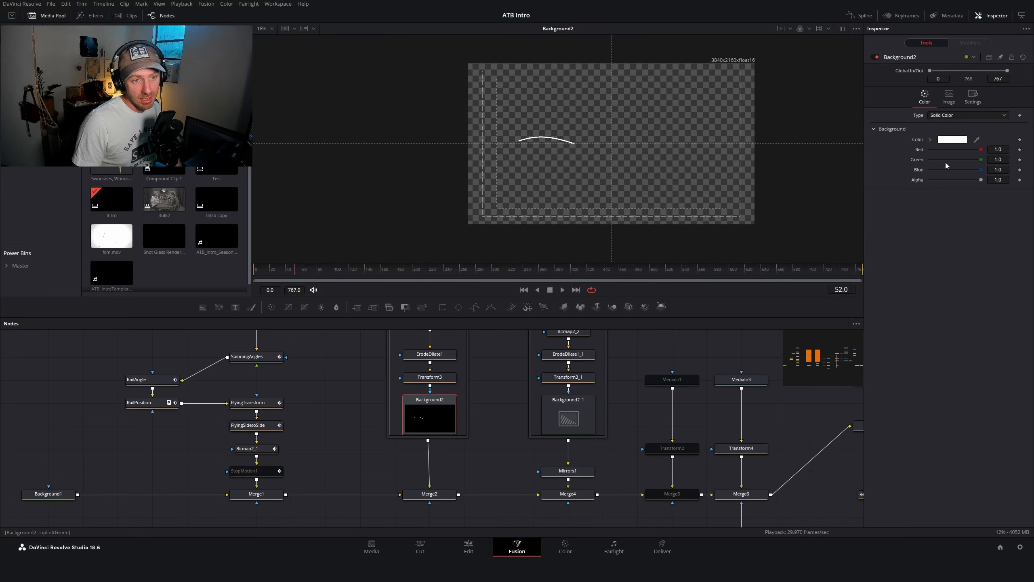
left_click_drag(573, 216, 554, 216)
left_click(577, 332)
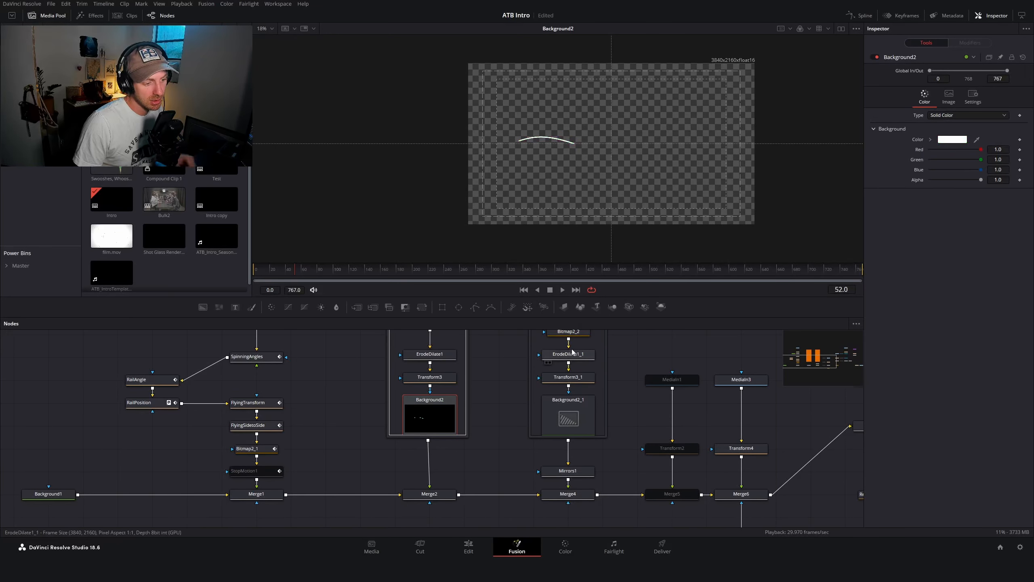
left_click(492, 404)
scroll(461, 419, "down", 1)
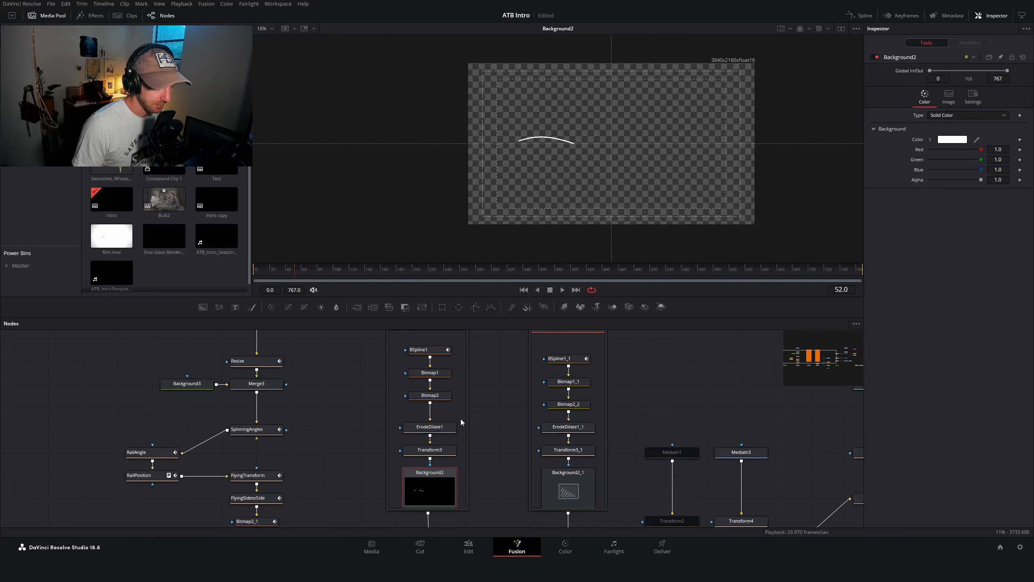
scroll(459, 412, "down", 1)
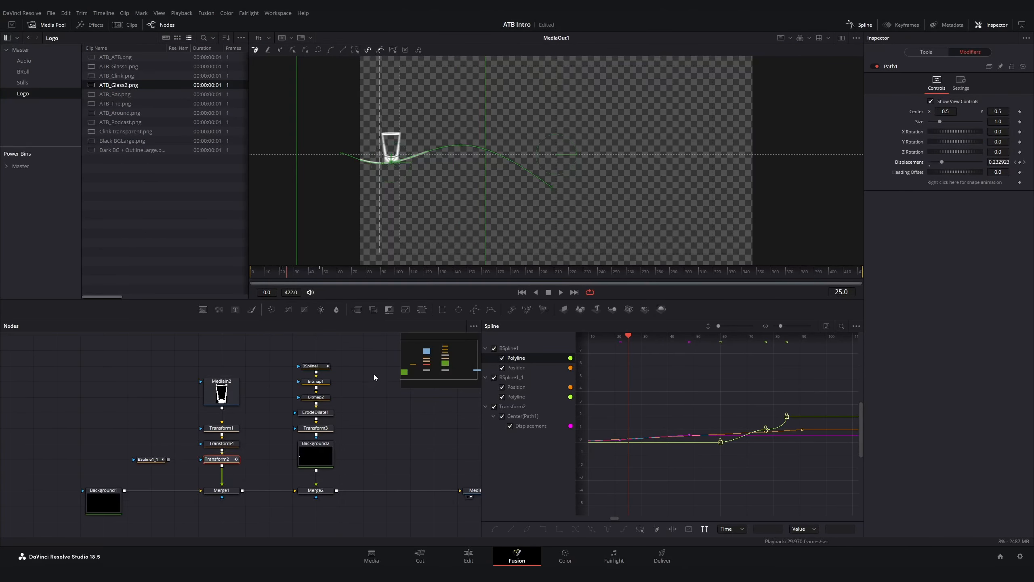
Set Path1's Displacement to 1.0 at frame 84 so the glass reaches the end of its path
left_click_drag(294, 275, 372, 273)
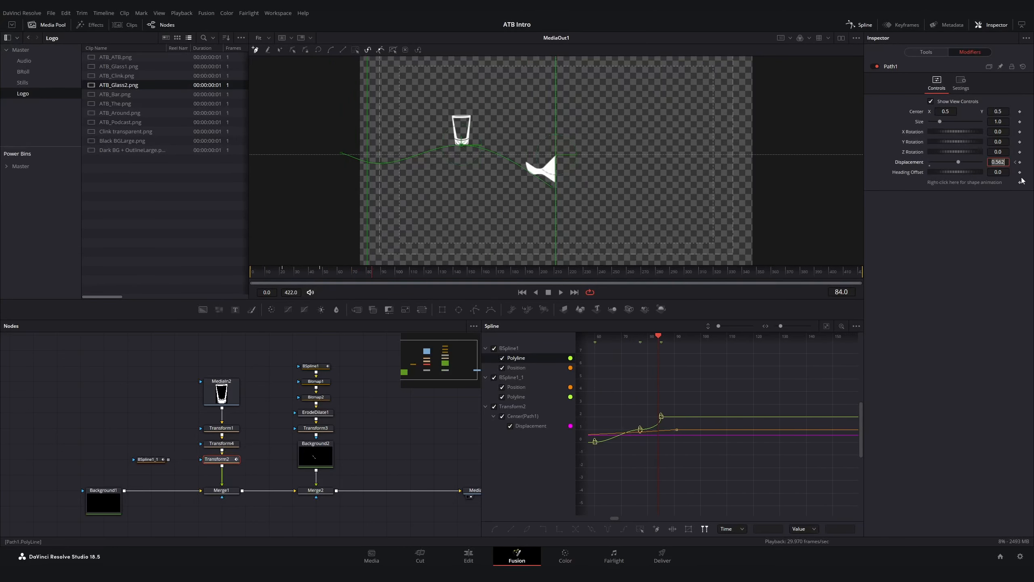
type("1")
key("Tab")
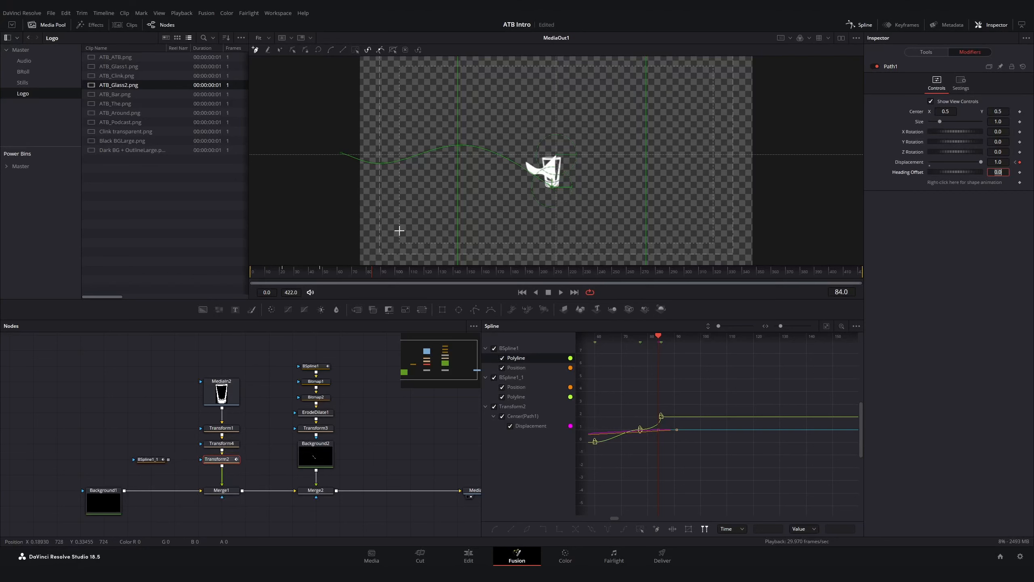
Try a shape animation keyframe on Path1 around frame 60, stepping through the neighbouring frames
mouse_move(349, 276)
left_mouse_down()
mouse_move(322, 273)
mouse_move(353, 273)
mouse_move(341, 272)
left_mouse_up()
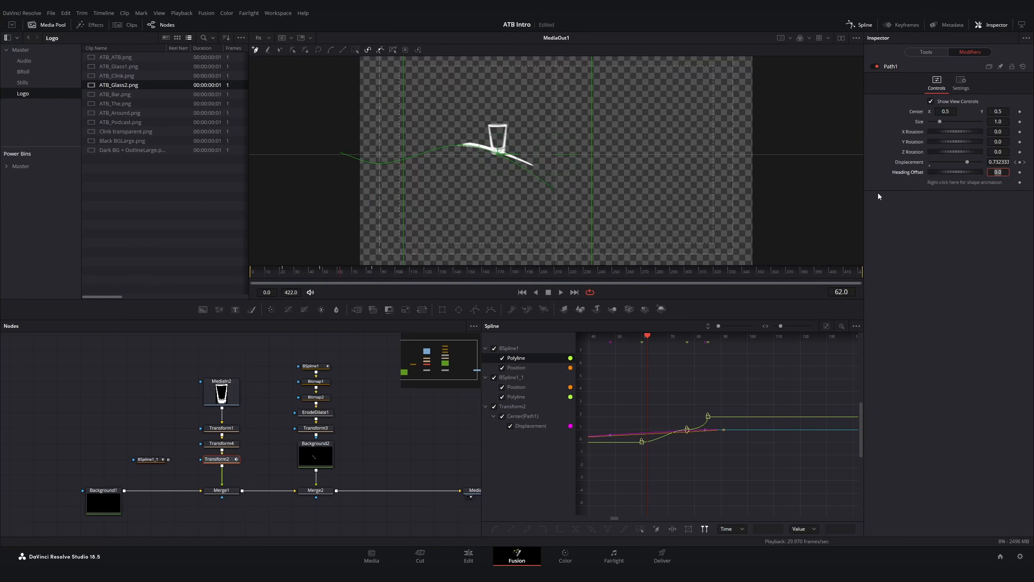
left_click(959, 84)
left_click(943, 85)
key("Right")
key("Right")
key("Left")
key("Left")
key("Left")
key("Left")
left_click(1019, 183)
key("Right")
key("Right")
key("Right")
key("Right")
key("Left")
key("Left")
key("Left")
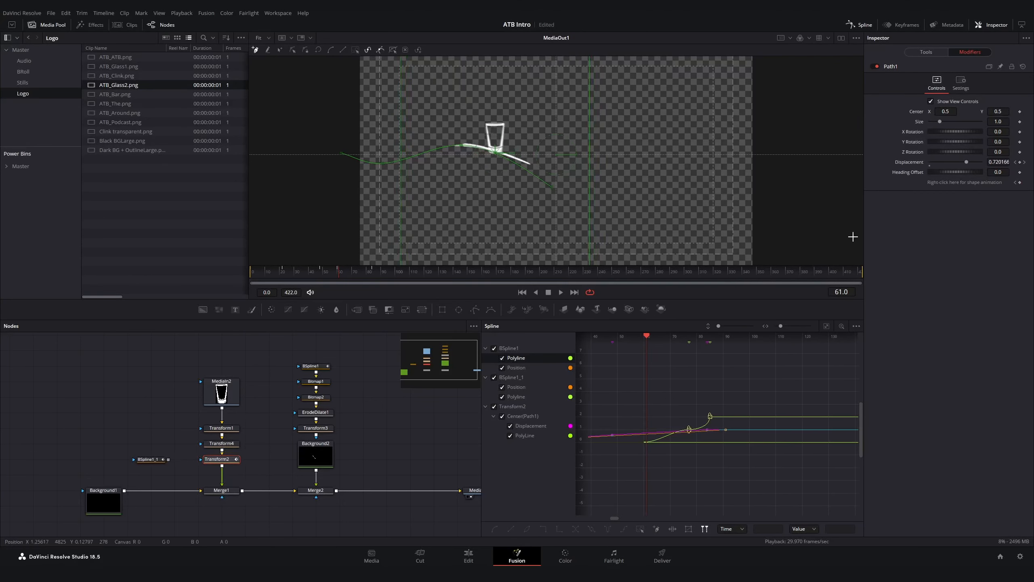
key("Left")
key("ctrl+z")
Hide the Position and Displacement curves in the spline graph and set a Path1 shape keyframe at frame 60
left_click(509, 455)
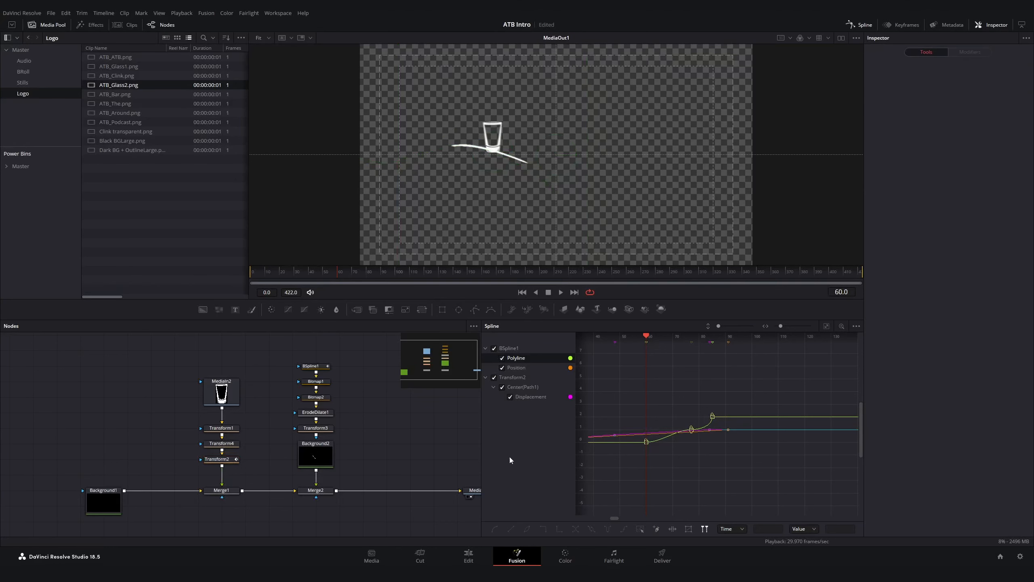
left_click(509, 397)
left_click(504, 368)
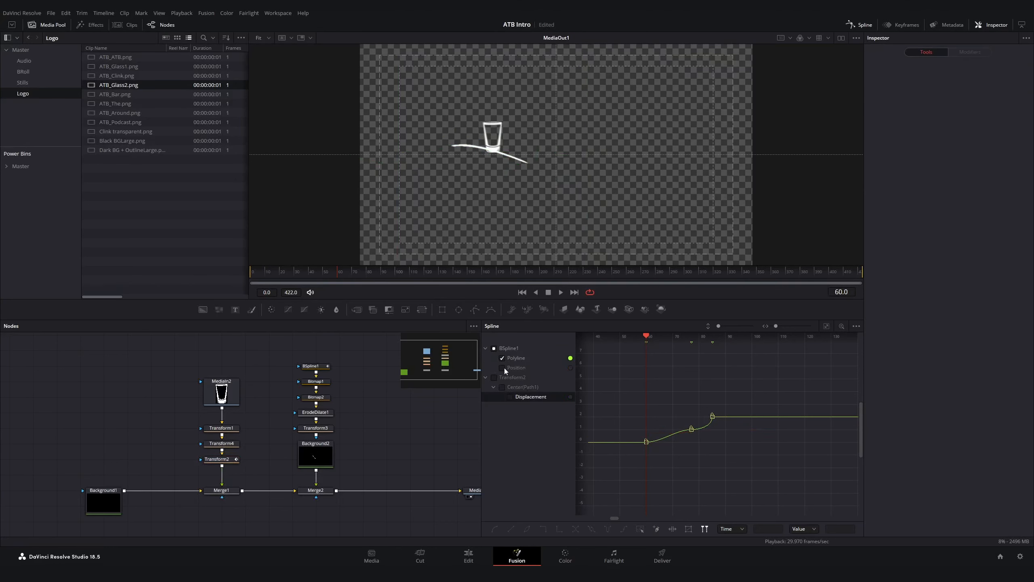
left_click(970, 52)
left_click(1020, 182)
Add Path1 shape keyframes at frames 77 and 85
key("Right")
key("Right")
key("Right")
key("Right")
key("Right")
key("Right")
key("Right")
key("Right")
key("Right")
key("Right")
key("Right")
key("Right")
key("Right")
key("Right")
key("Right")
key("Right")
key("Right")
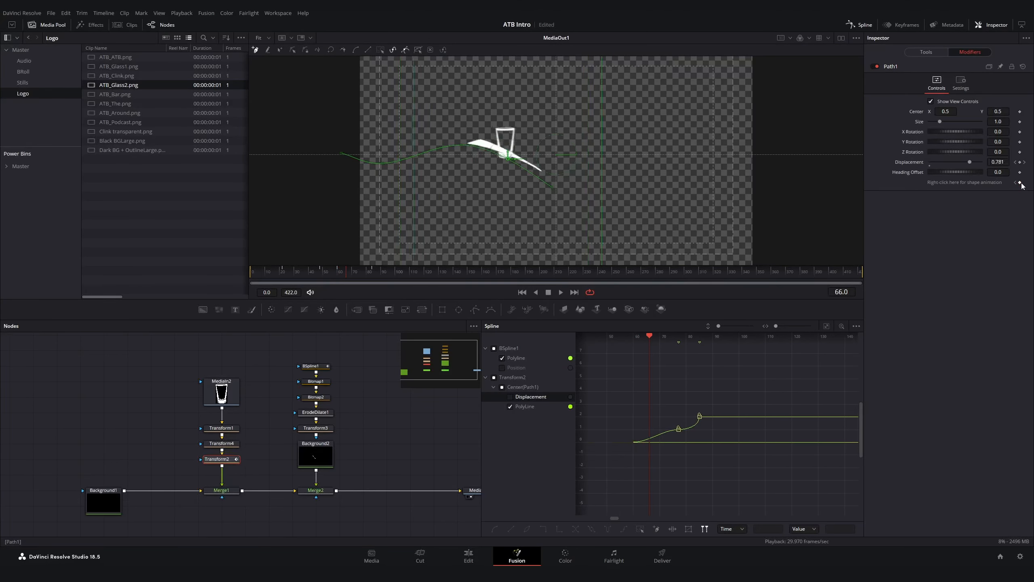
left_click(1019, 183)
key("Right")
key("Right")
key("Right")
key("Right")
key("Right")
key("Right")
key("Right")
key("Right")
key("Left")
key("Left")
key("Left")
key("Left")
key("Left")
key("Left")
key("Left")
key("Left")
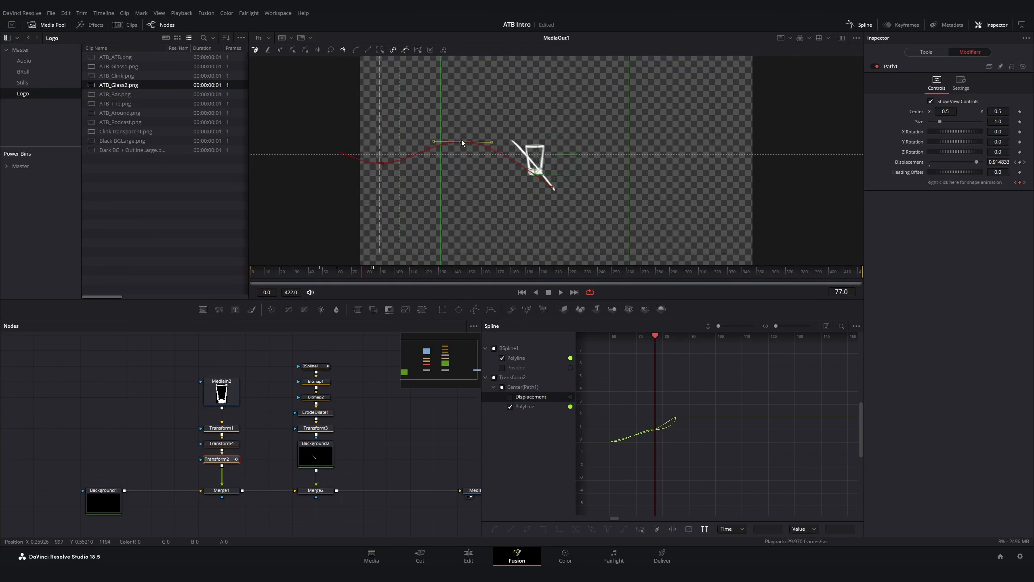
Reshape Path1 with its middle point raised at frame 77, and with that point lowered and the end point raised at frame 85
left_click_drag(462, 141, 467, 111)
left_click(556, 191)
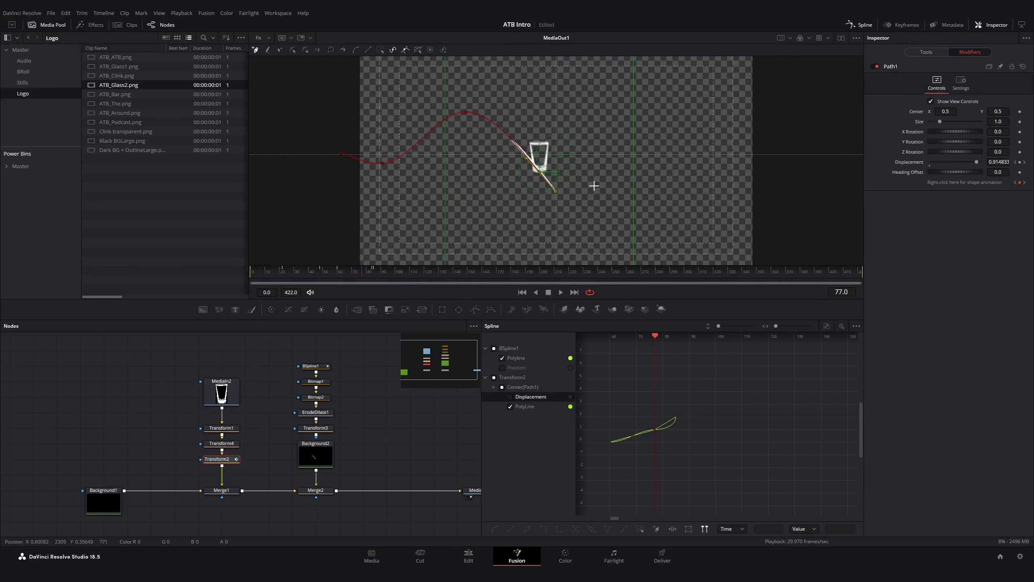
key("Right")
key("Right")
key("Right")
key("Right")
key("Right")
key("Right")
key("Right")
key("Right")
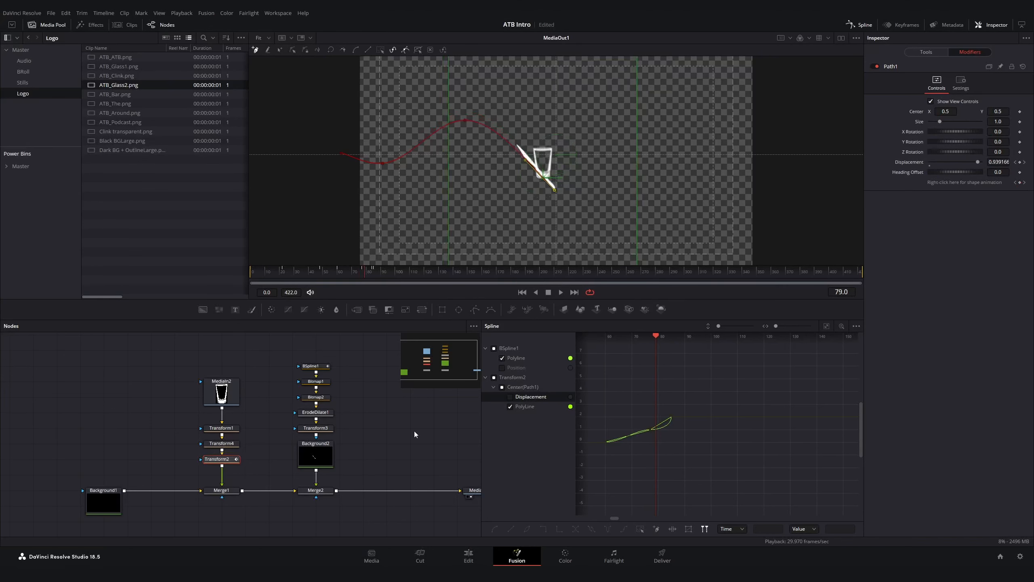
left_click_drag(461, 143, 460, 177)
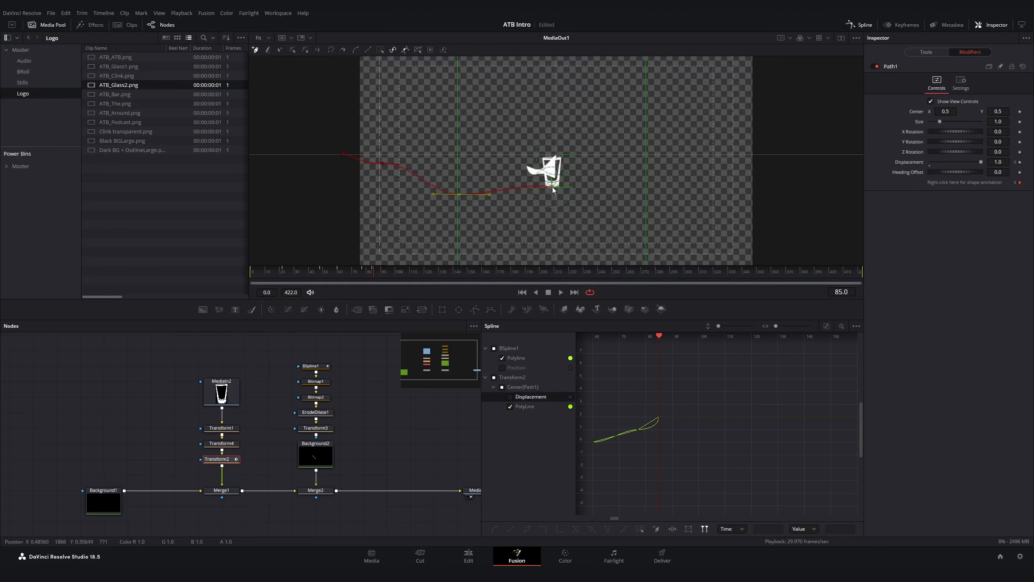
left_click_drag(553, 186, 557, 155)
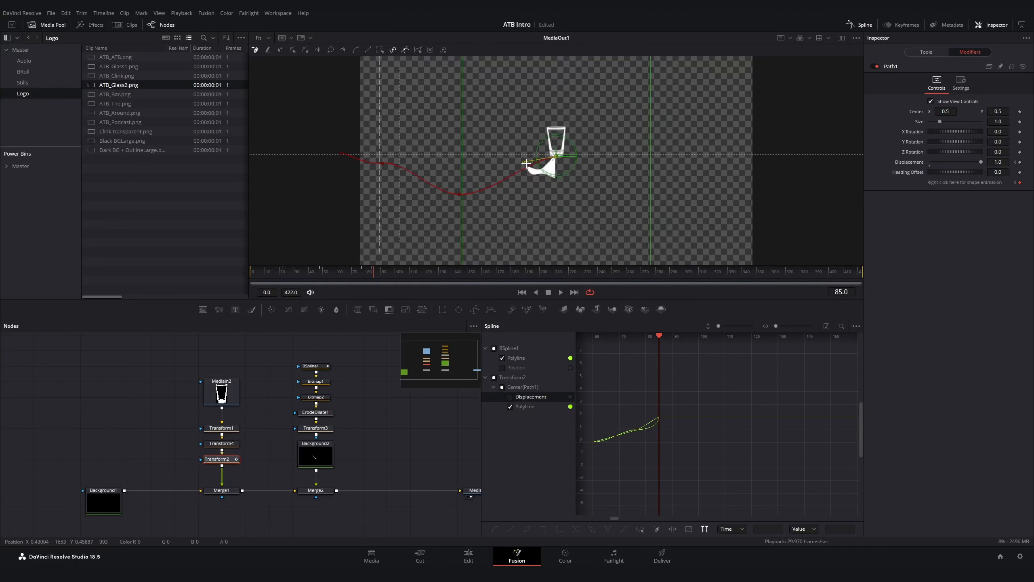
Fit the spline graph and step back from frame 88 to frame 59 to examine the path's shape animation
left_click(460, 195)
key("Left")
key("Left")
key("Right")
left_click(826, 326)
key("Left")
key("Left")
key("Left")
key("Left")
key("Left")
key("Left")
key("Left")
key("Left")
key("Left")
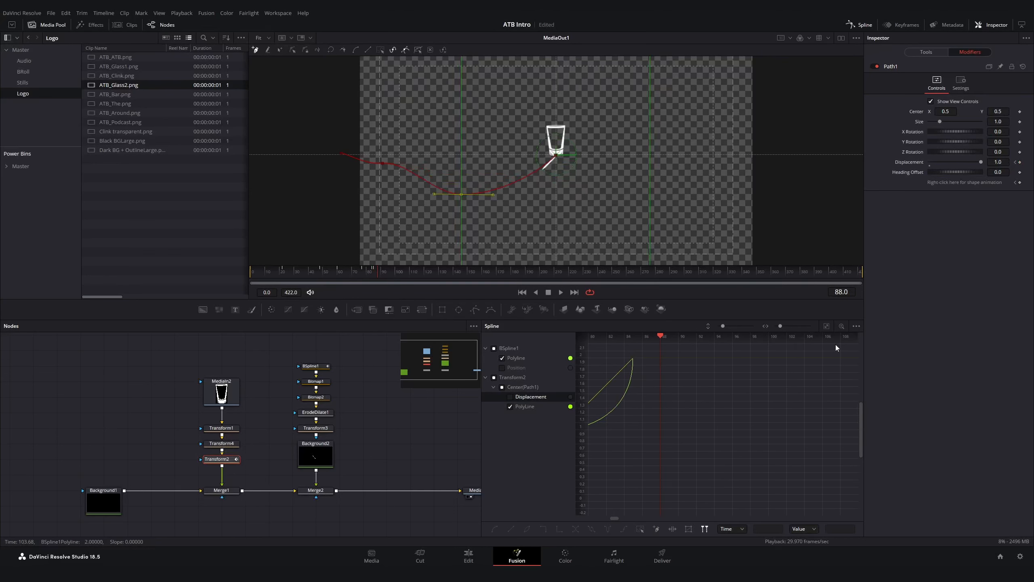
key("Left")
key("Left")
key("Left")
key("Left")
key("Left")
key("Left")
key("Left")
key("Left")
key("Left")
key("Left")
key("Left")
key("Left")
key("Left")
key("Left")
key("Left")
key("Left")
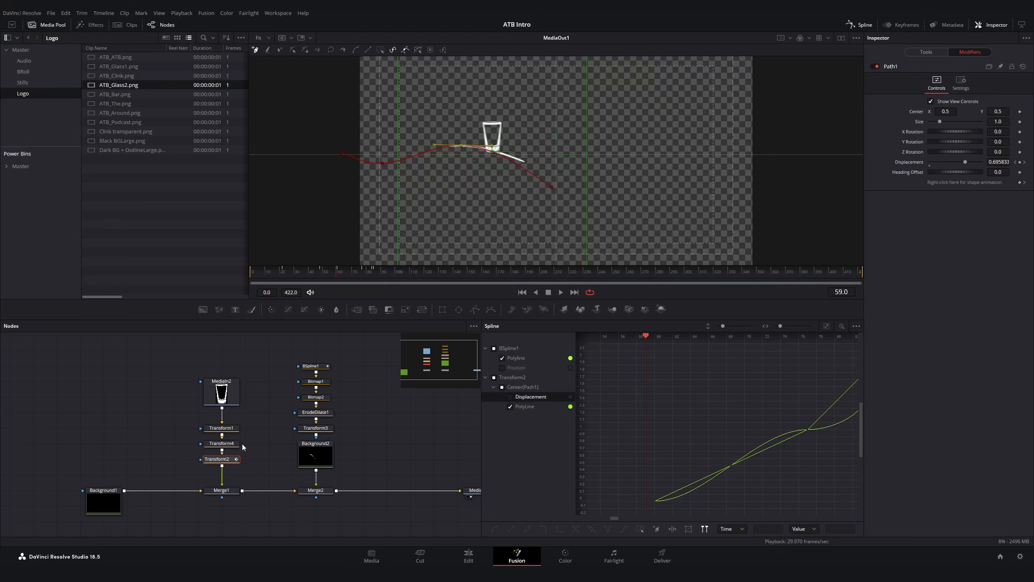
Set Transform4's Pivot Y to 0.458
left_click(228, 443)
left_click(1004, 120)
type("0.458")
key("Return")
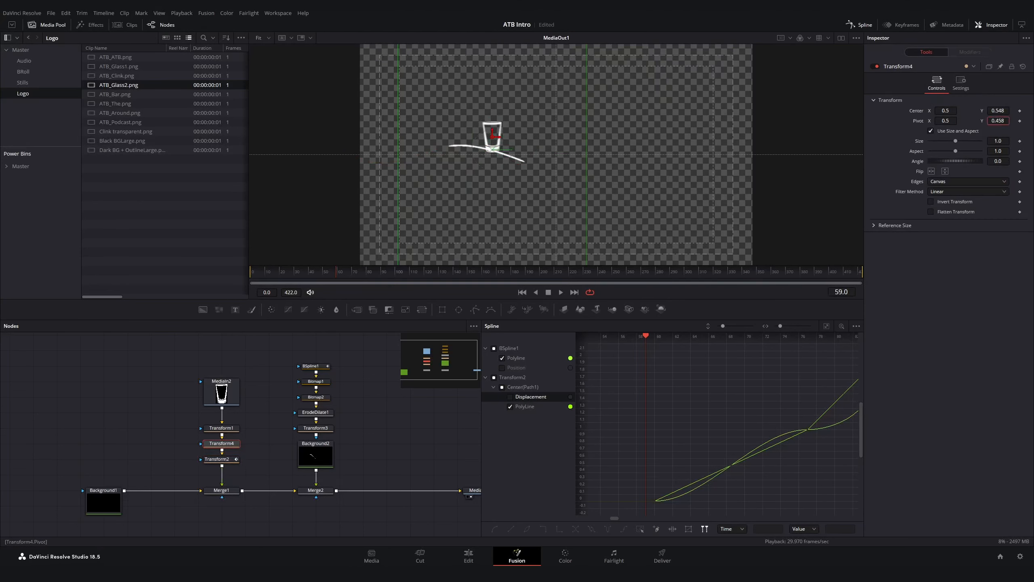
Show only Transform2's path Displacement curve in the spline graph and flatten its keyframe handles
left_click(217, 458)
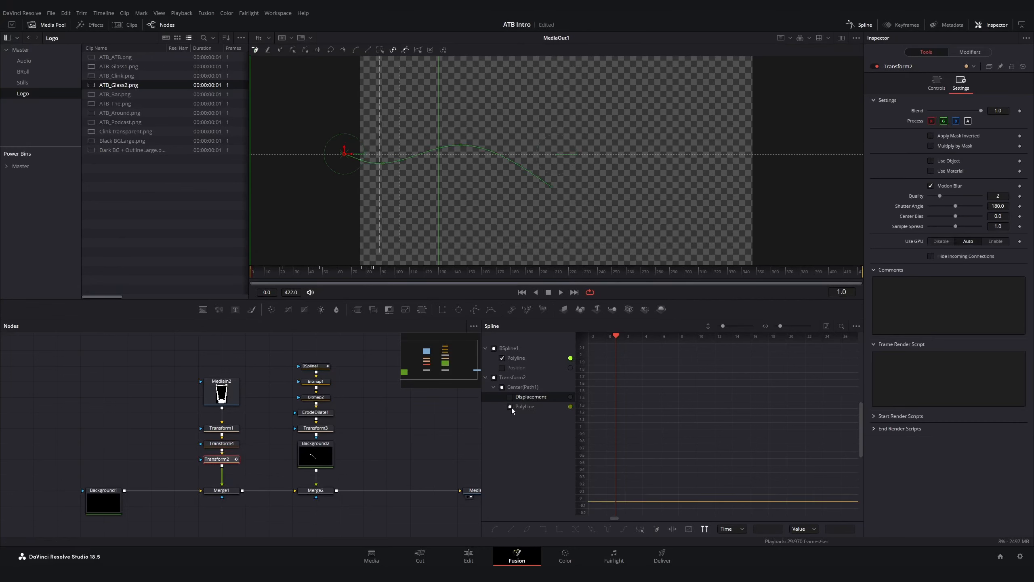
left_click(530, 396)
left_click(826, 326)
left_click(494, 347)
left_click(267, 272)
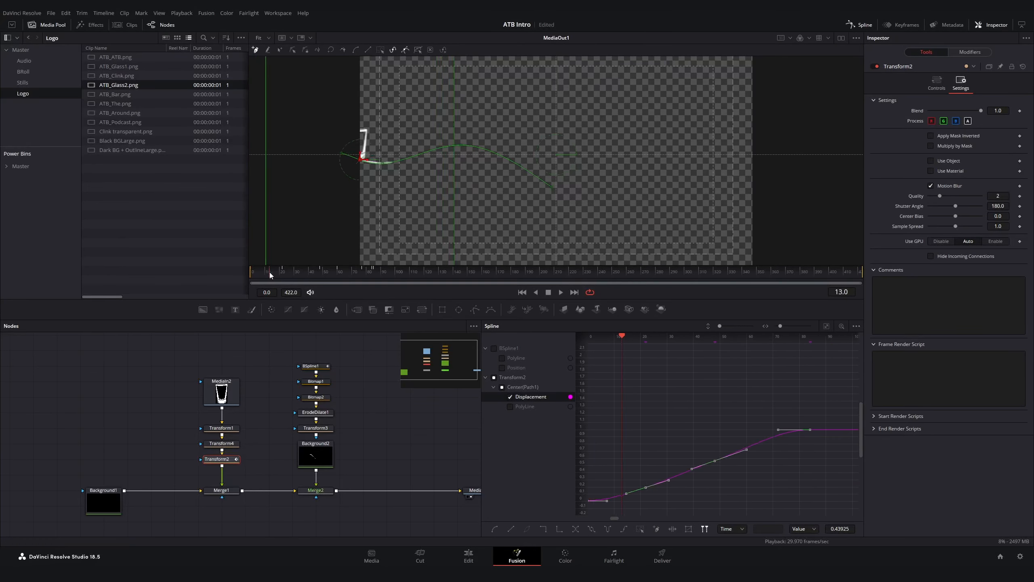
key("f")
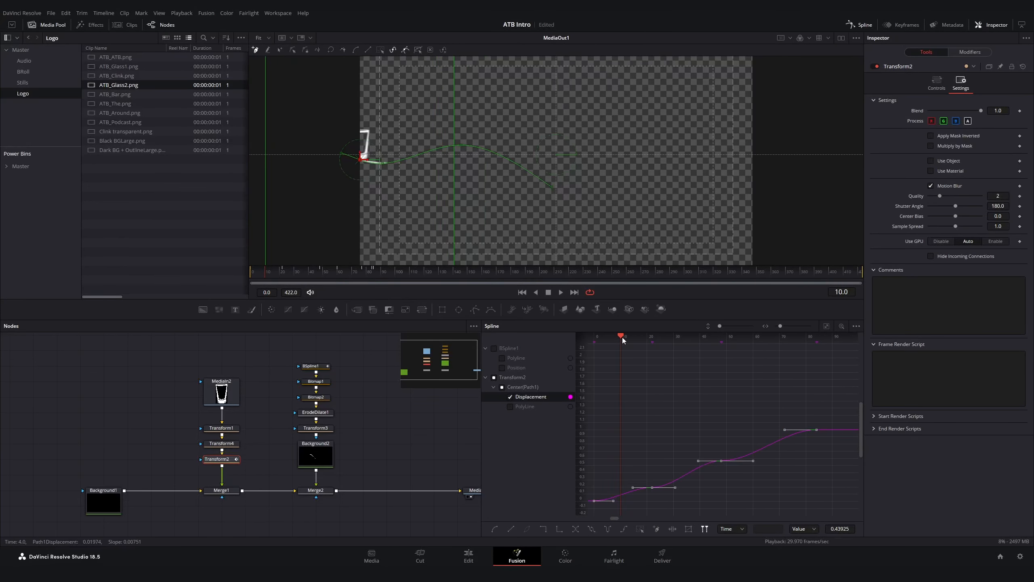
Try steeper curve handles on the displacement keyframes near frames 20 and 48, checking the glass along the path
left_click_drag(622, 340, 660, 346)
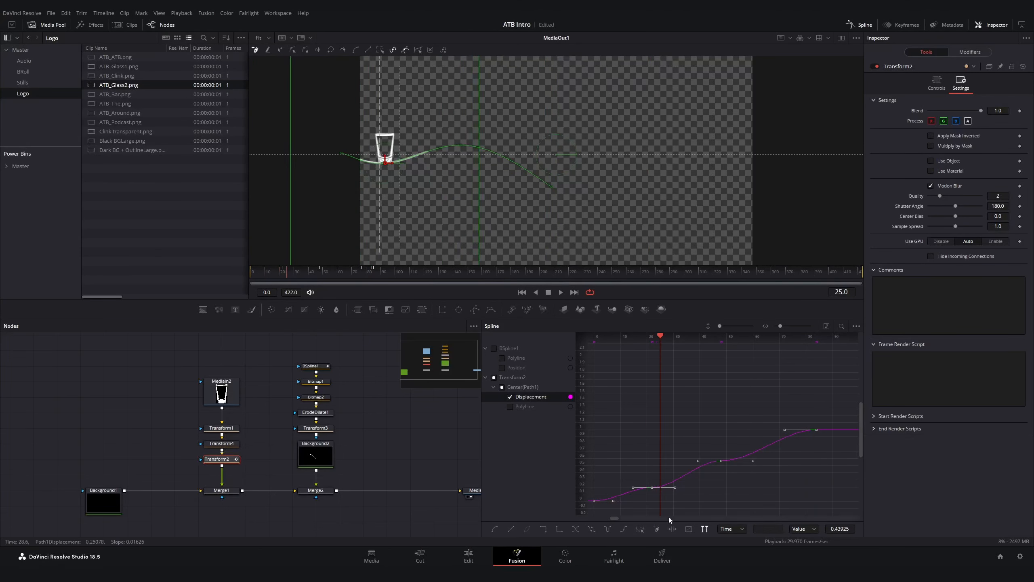
left_click_drag(676, 487, 676, 484)
left_click_drag(660, 339, 689, 339)
left_click_drag(698, 460, 702, 471)
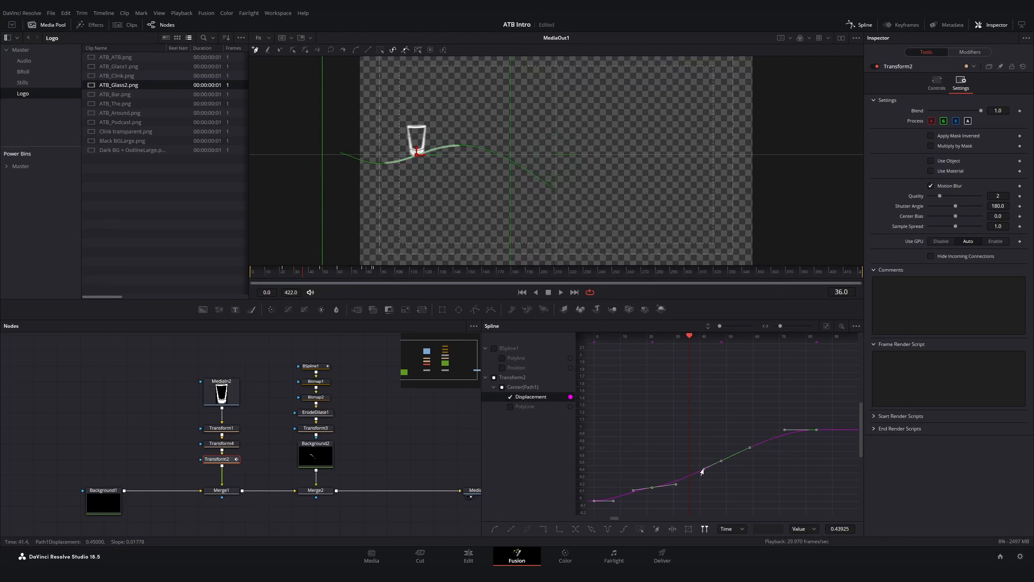
key("ctrl+z")
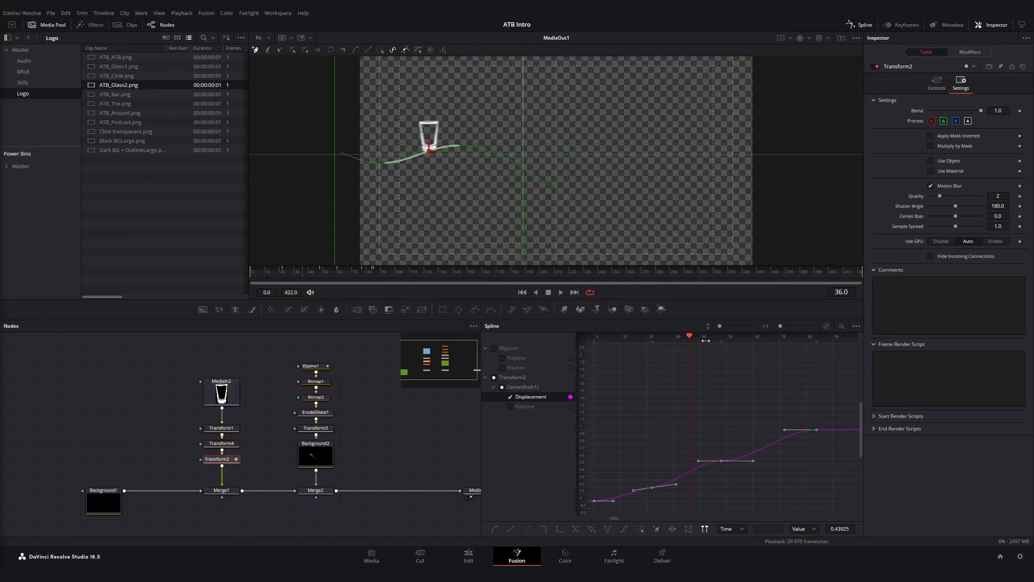
Delete the displacement keyframe near frame 20
left_click(684, 337)
left_click(685, 474)
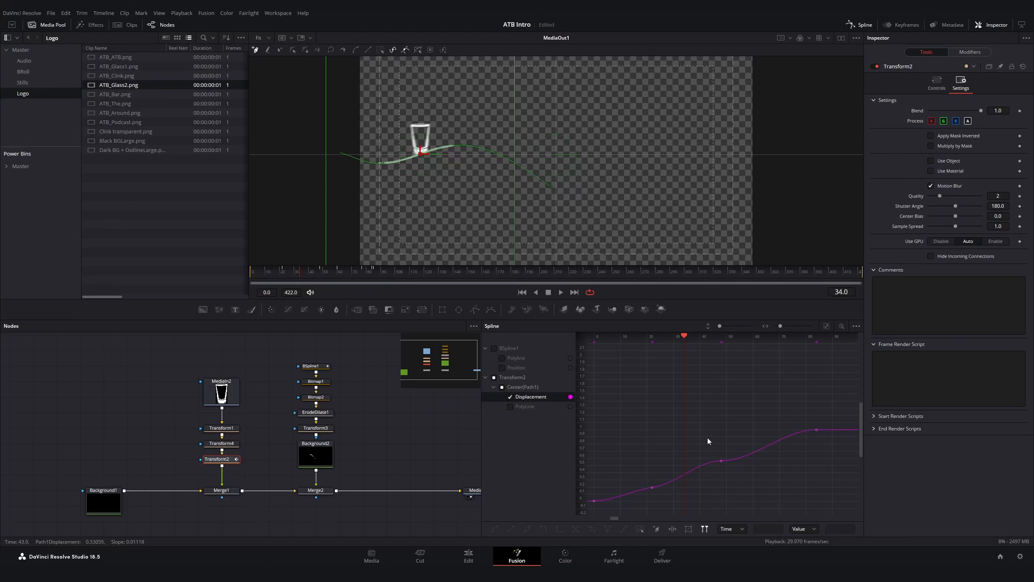
left_click_drag(685, 474, 673, 411)
left_click(652, 488)
key("Delete")
Try an extra displacement keyframe at frame 34 with an adjusted handle, and scrub through the glass movement
left_click(684, 474)
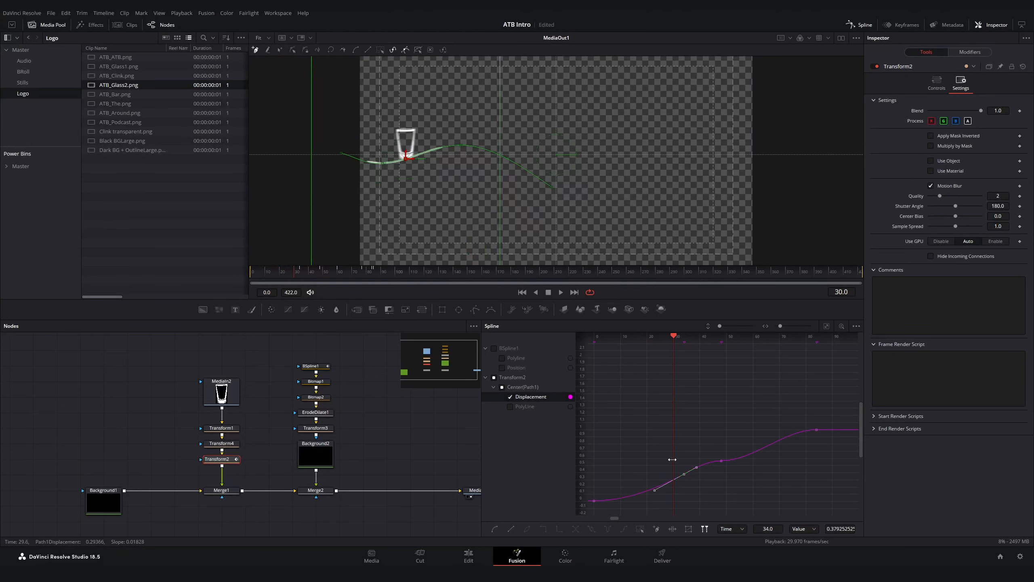
left_click_drag(697, 468, 696, 470)
left_click_drag(673, 344, 713, 368)
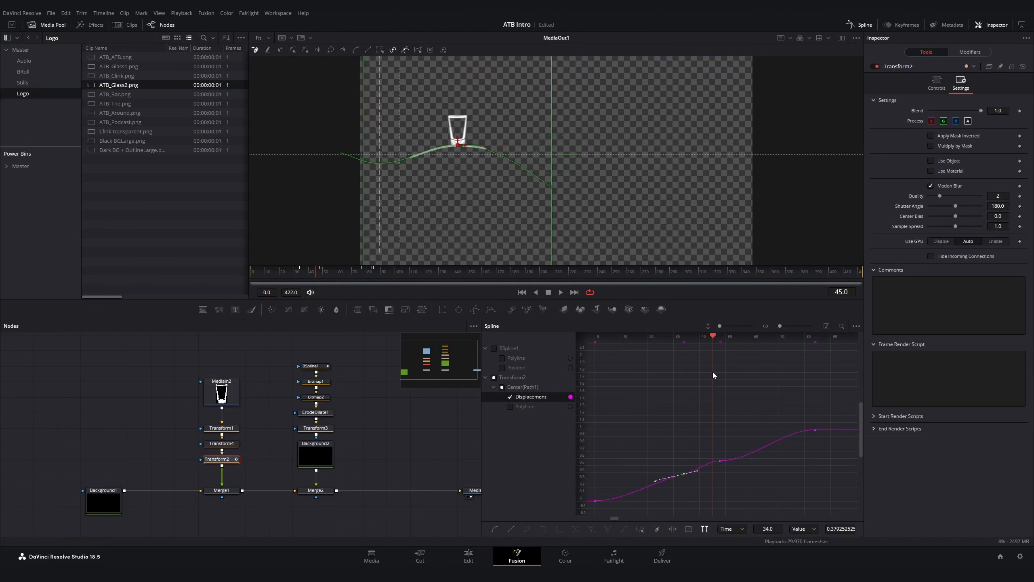
key("Delete")
left_click_drag(713, 383, 632, 404)
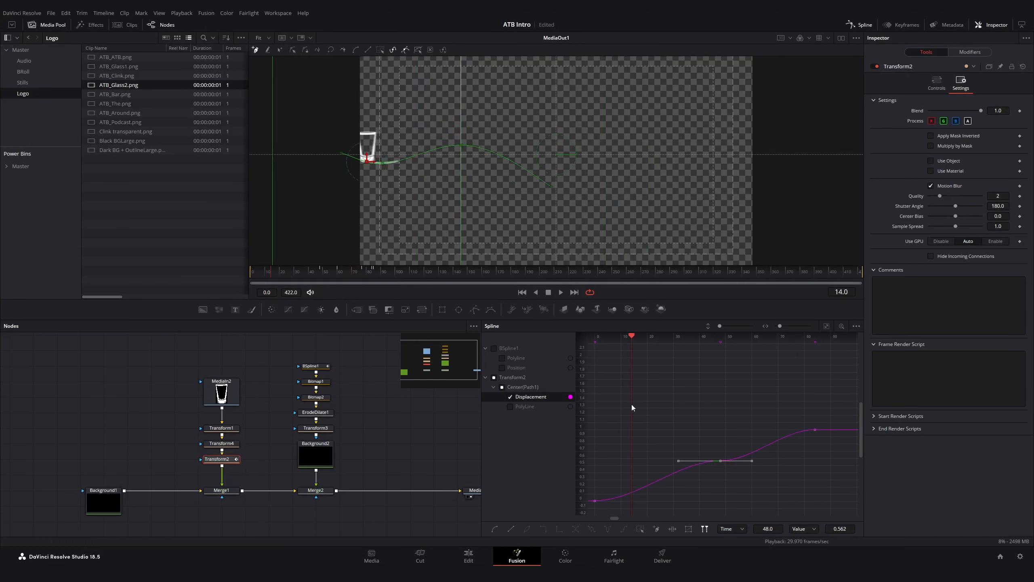
left_click_drag(369, 272, 373, 272)
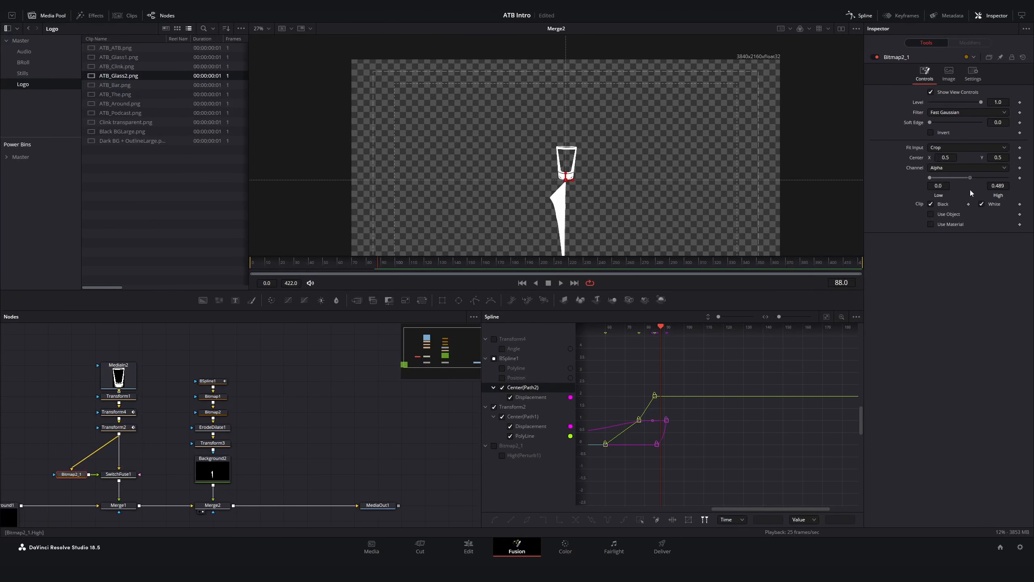
Set the Minimum of the Shake modifier on Bitmap2_1's High value to 0.2 and scrub to check the glass outline
left_click(970, 43)
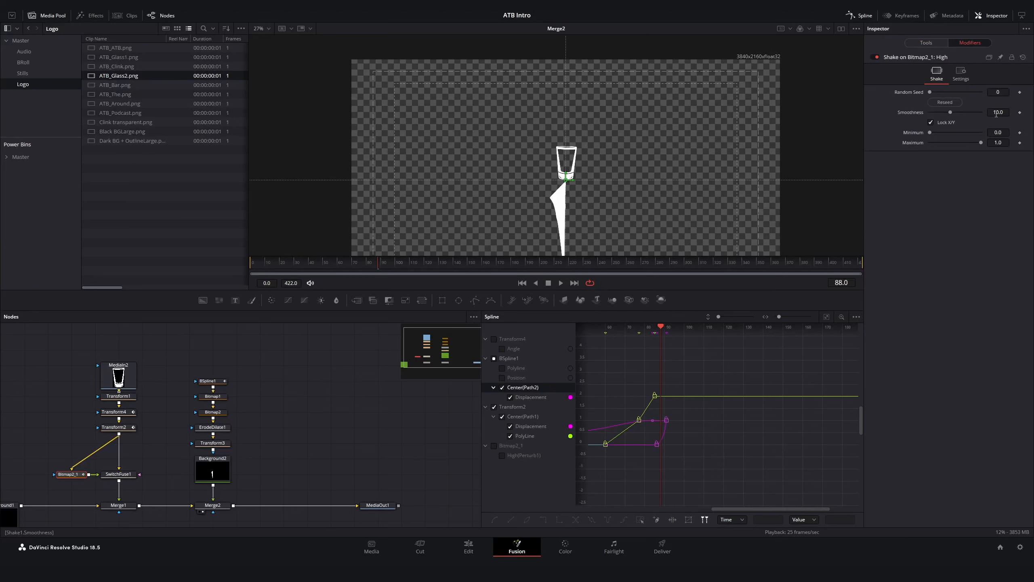
left_click(1001, 133)
type("0.2")
key("Return")
left_click(926, 42)
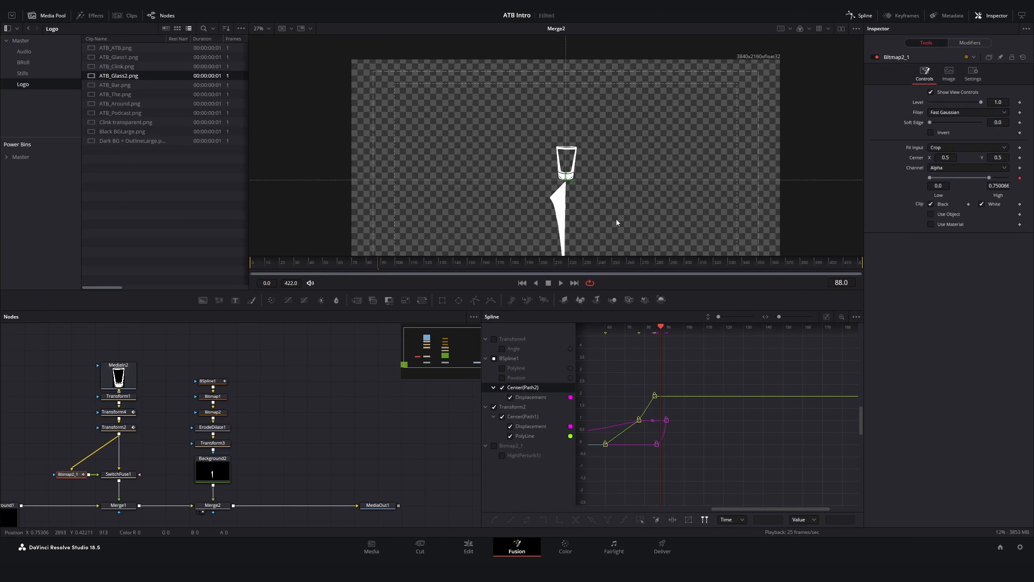
mouse_move(407, 261)
left_mouse_down()
mouse_move(266, 266)
mouse_move(416, 262)
left_mouse_up()
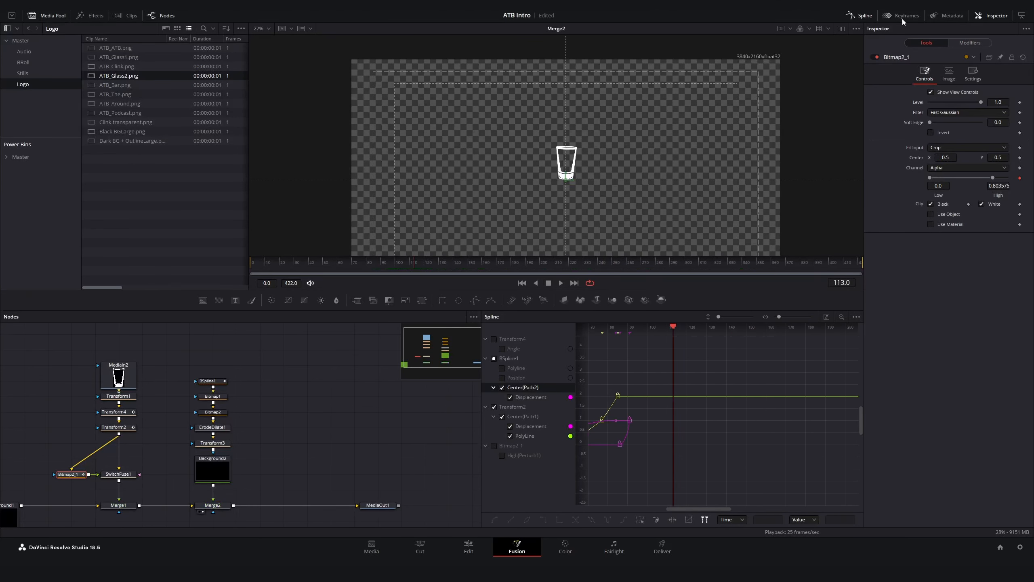
Change the Smoothness of the Shake modifier on Bitmap2_1's High value and scrub back to review the flicker
left_click(970, 43)
left_click(989, 112)
key("Return")
left_click(926, 42)
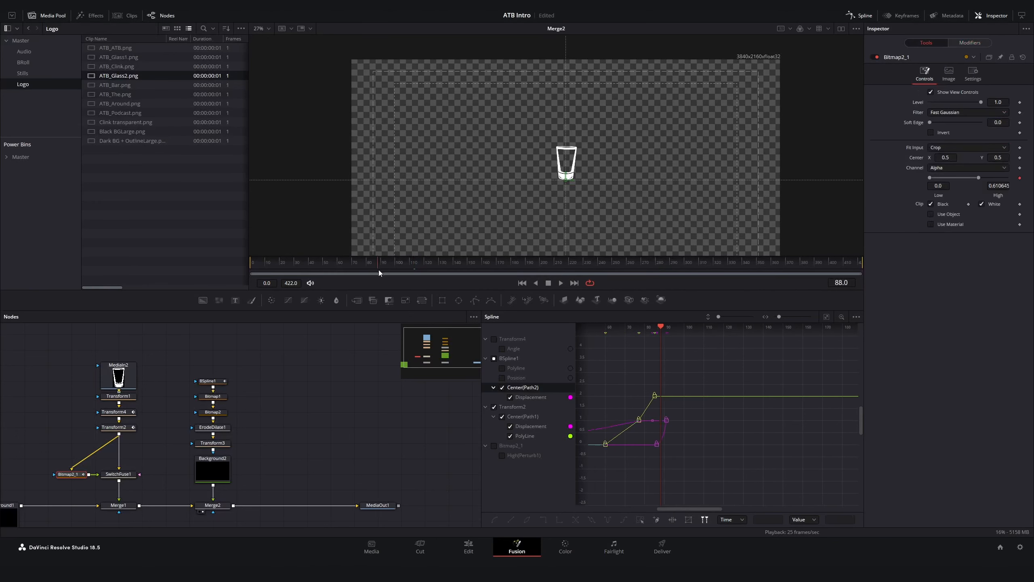
left_click_drag(378, 270, 334, 273)
left_click(970, 42)
left_click(926, 42)
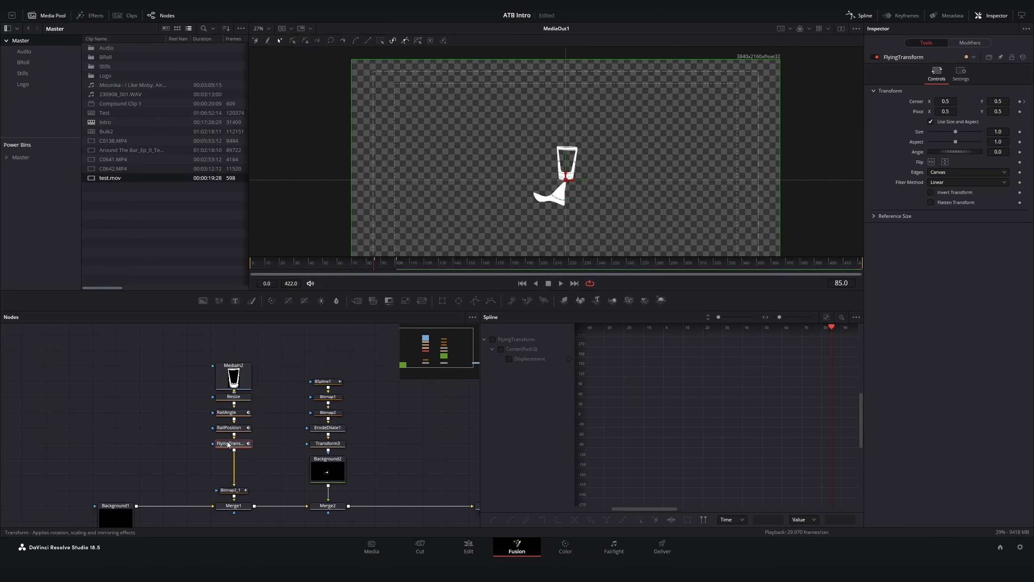
Try the Pitch and Position Y controls of an added Transform1 node placed after FlyingTransform
key("2")
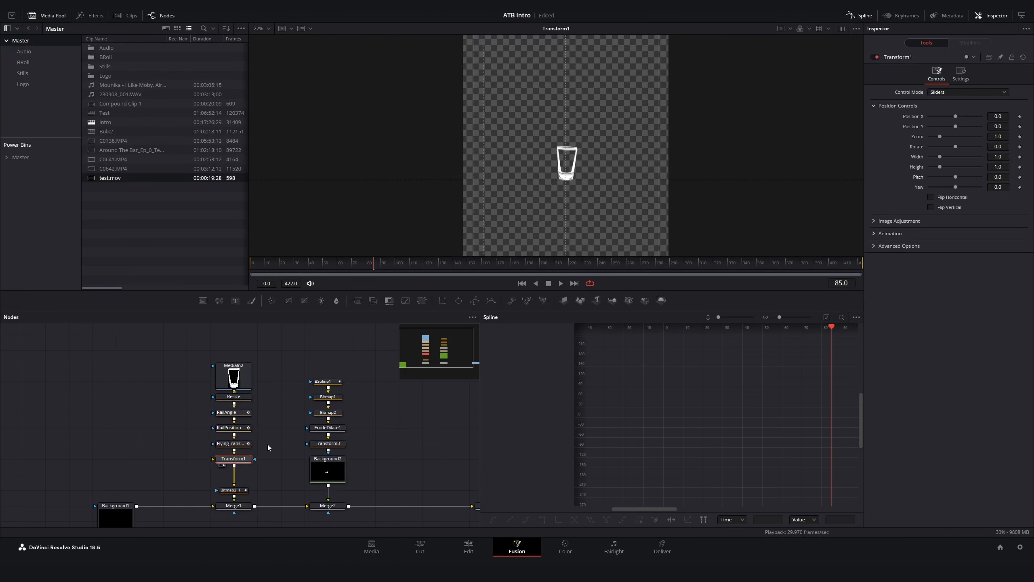
left_click_drag(1000, 177, 983, 177)
key("ctrl+z")
left_click_drag(997, 126, 993, 126)
mouse_move(1000, 177)
left_mouse_down()
mouse_move(975, 177)
mouse_move(1014, 177)
mouse_move(1005, 177)
left_mouse_up()
key("ctrl+z")
key("ctrl+z")
left_click(235, 443)
left_click(236, 459)
key("Delete")
View Resize's output and shift RailAngle, RailPosition and FlyingTransform down to open a gap beneath Resize
left_click(234, 380)
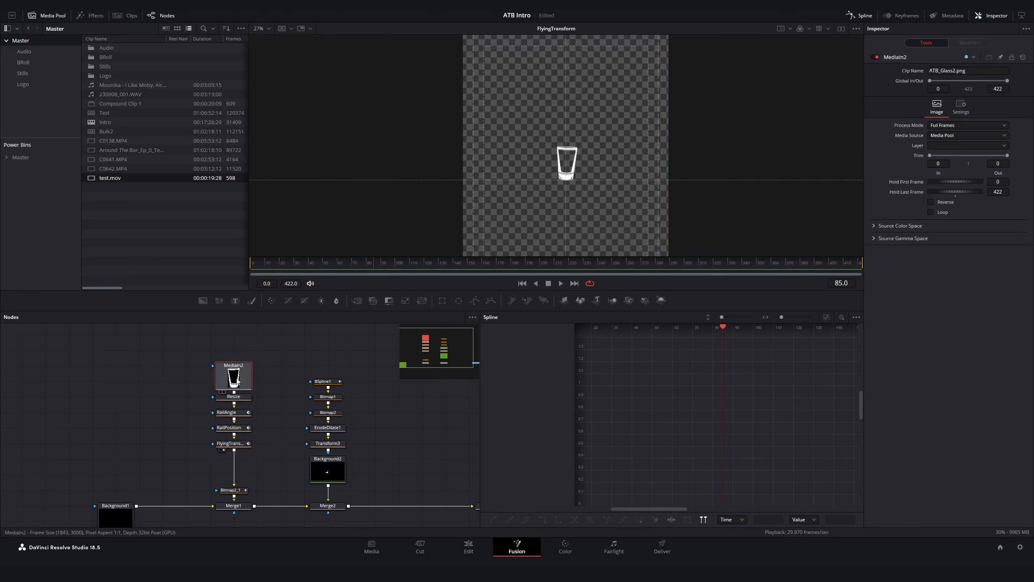
left_click(234, 397)
key("2")
left_click_drag(258, 450, 240, 417)
key("ctrl+z")
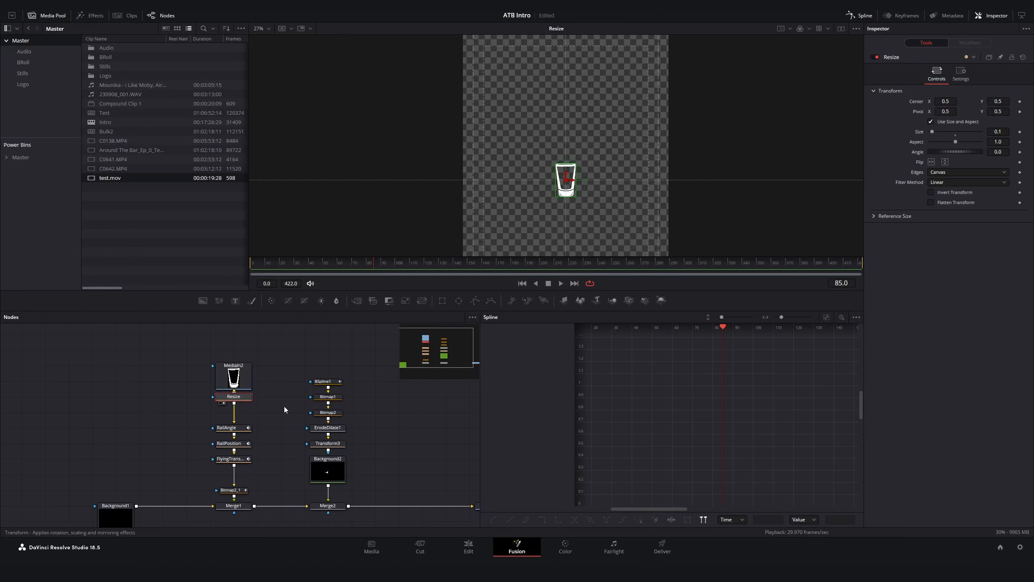
View FlyingTransform's output and insert Transform1 between Resize and RailAngle
left_click(240, 460)
key("2")
left_click(236, 413)
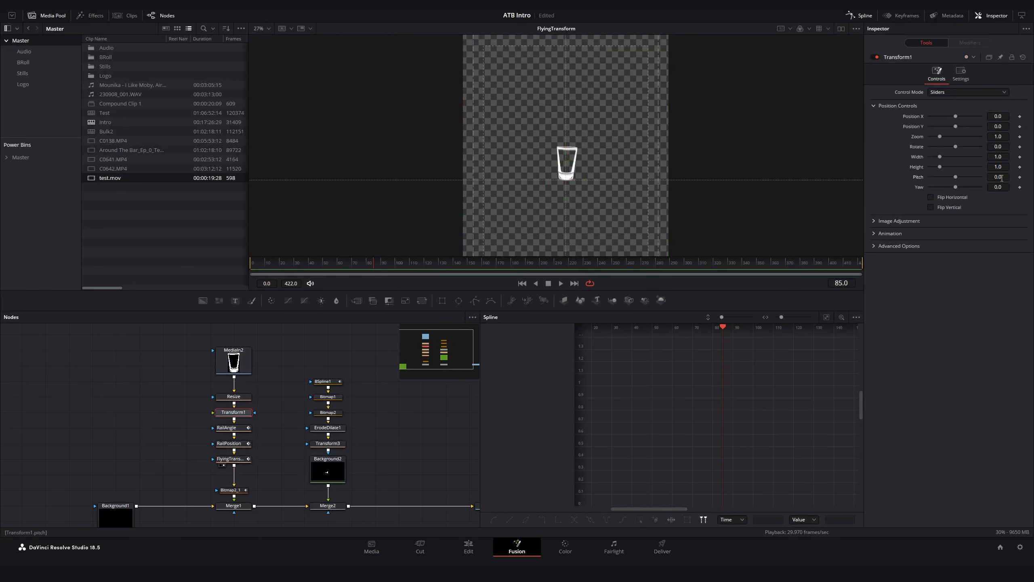
Try Transform1's Pitch and Yaw controls on the glass and undo each change
left_click_drag(997, 177, 987, 177)
key("ctrl+z")
key("shift+4")
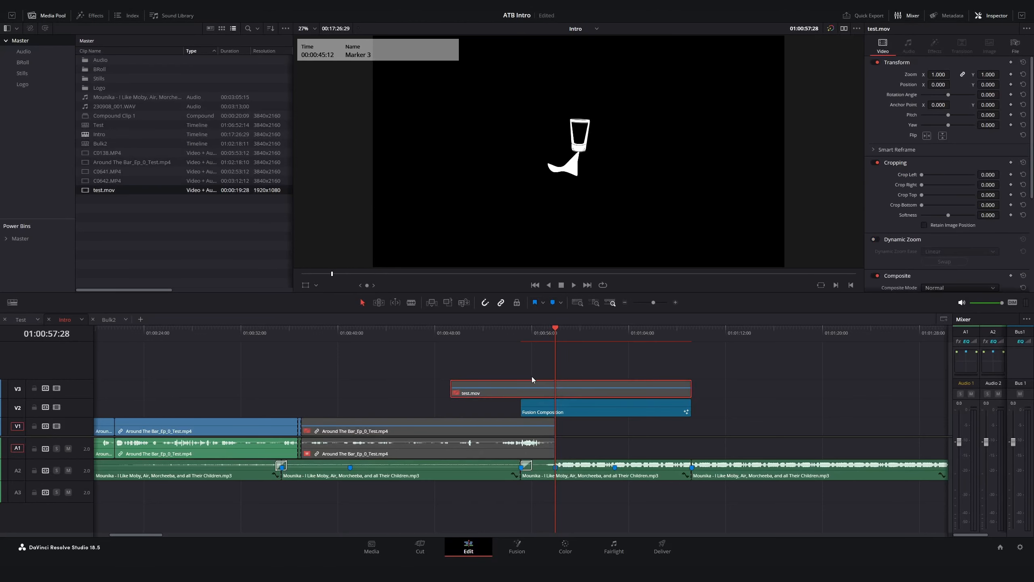
left_click(517, 546)
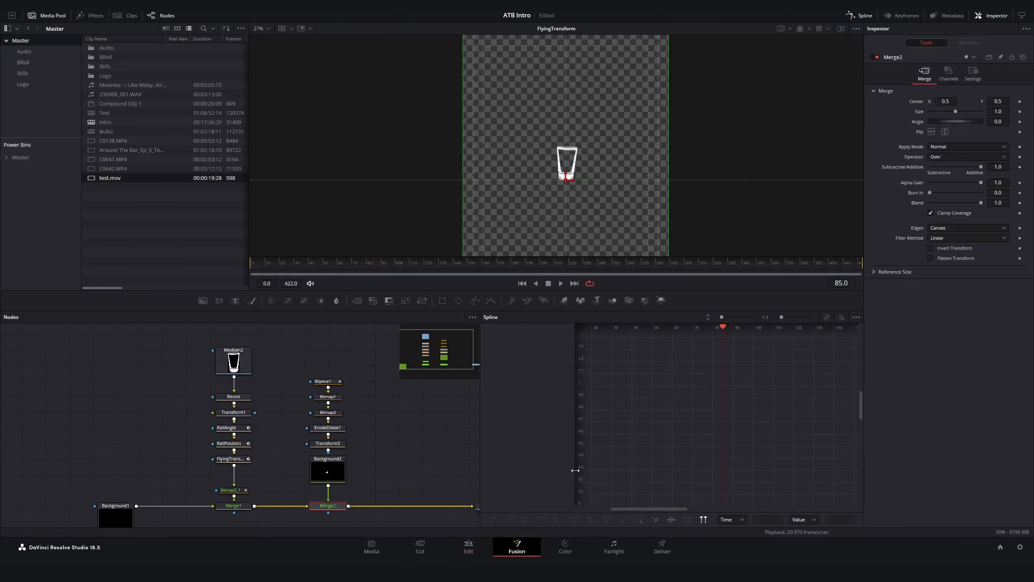
left_click_drag(989, 187, 916, 187)
key("ctrl+z")
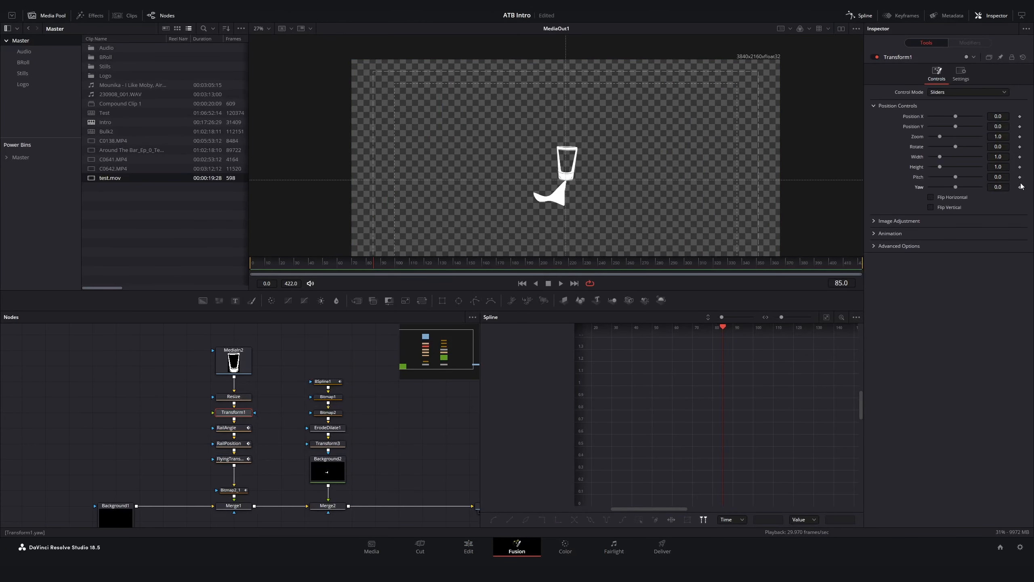
left_click_drag(997, 177, 859, 169)
key("ctrl+z")
Reseed the Perturb modifier on Transform1's Pitch and keyframe its Strength at 0.0
left_click(970, 42)
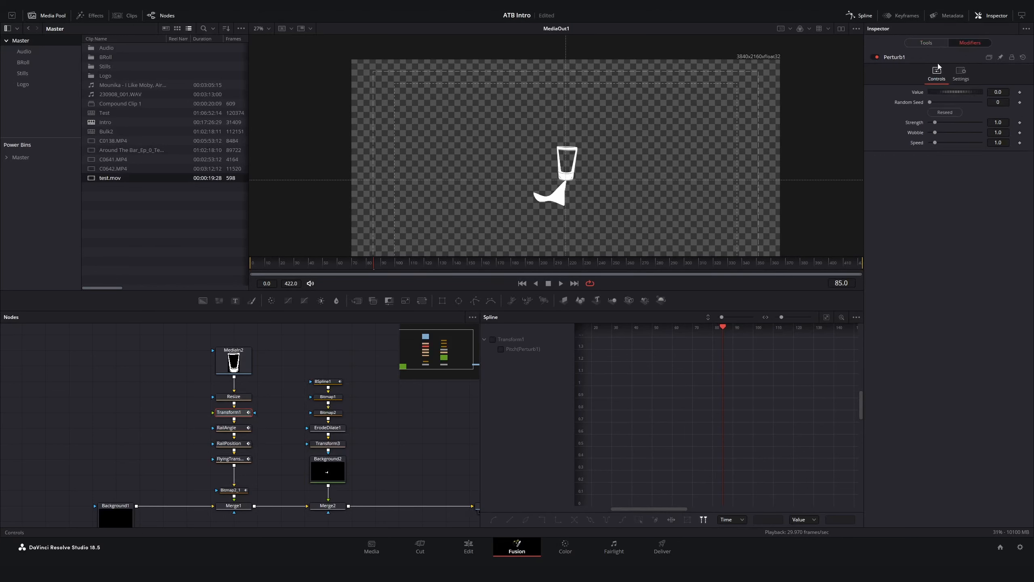
left_click(1020, 122)
key("Right")
key("Right")
key("Right")
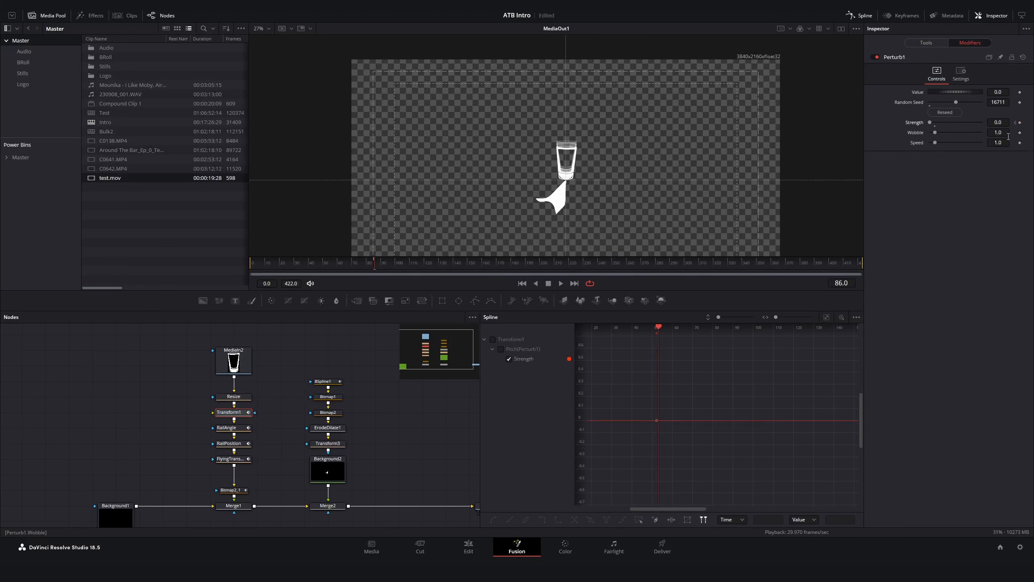
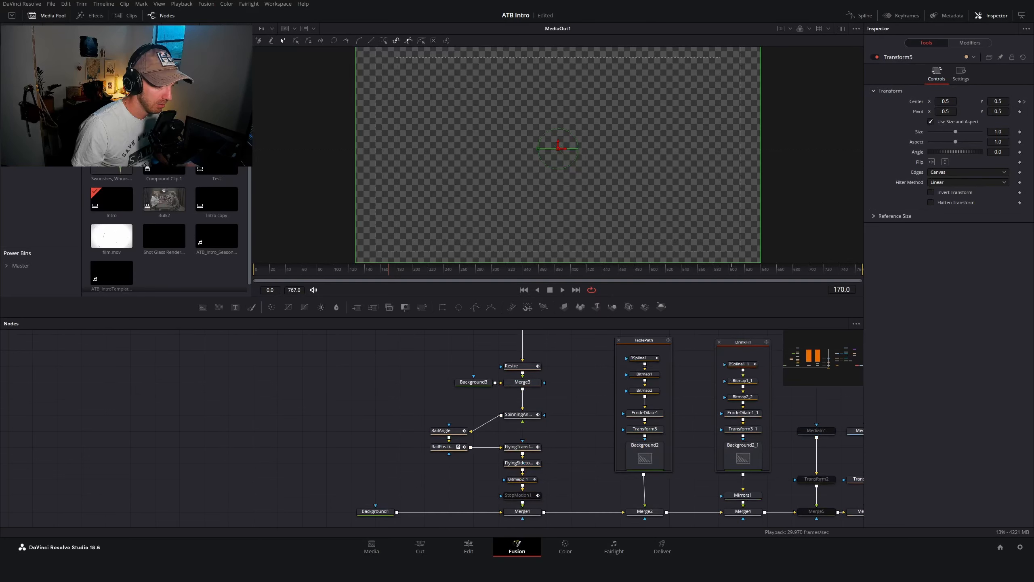
Select the glass animation branch of the node graph and view MediaIn2's output
scroll(328, 427, "down", 2)
scroll(328, 426, "up", 1)
left_click_drag(400, 363, 484, 523)
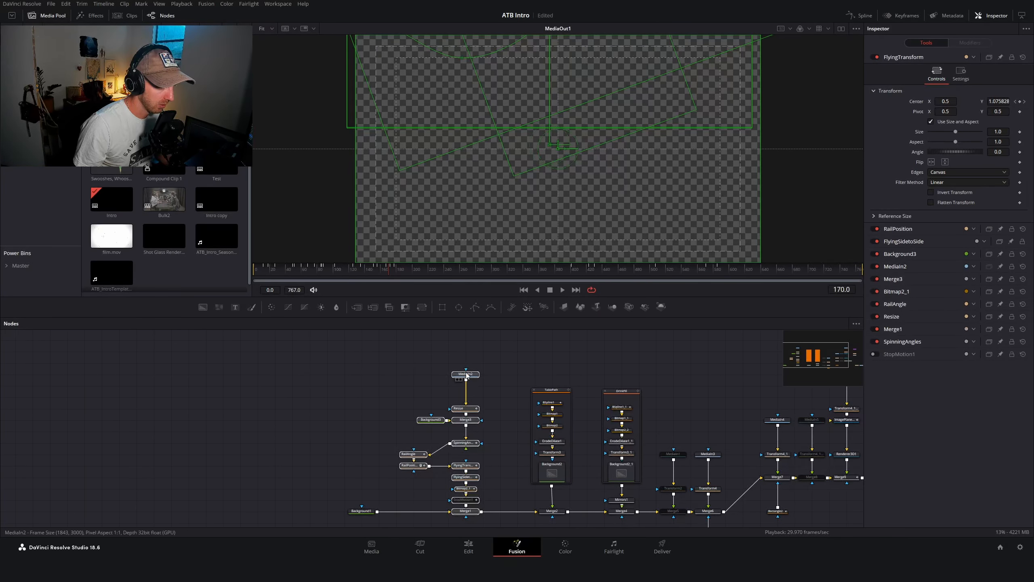
left_click(453, 377)
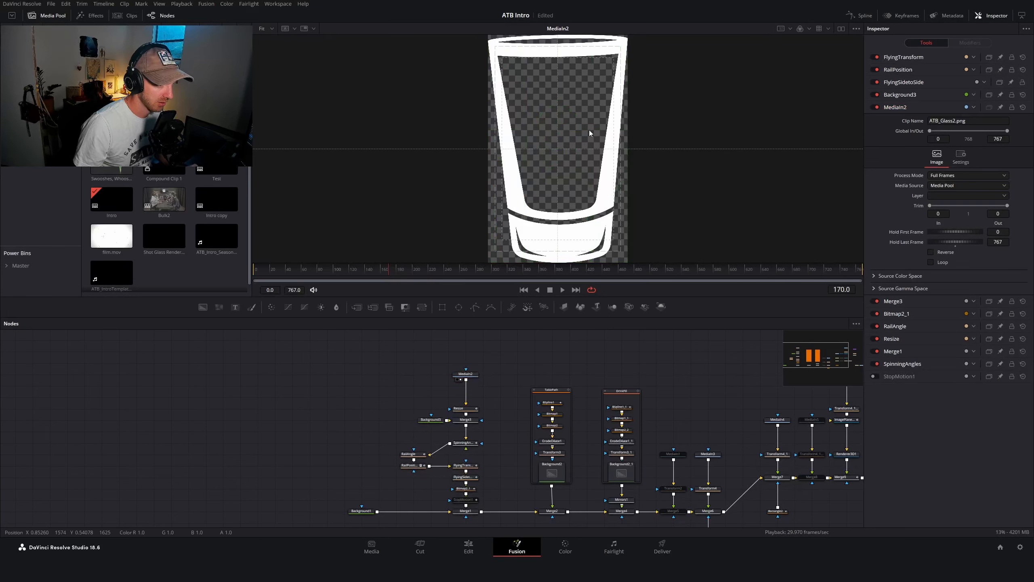
left_click_drag(346, 354, 497, 548)
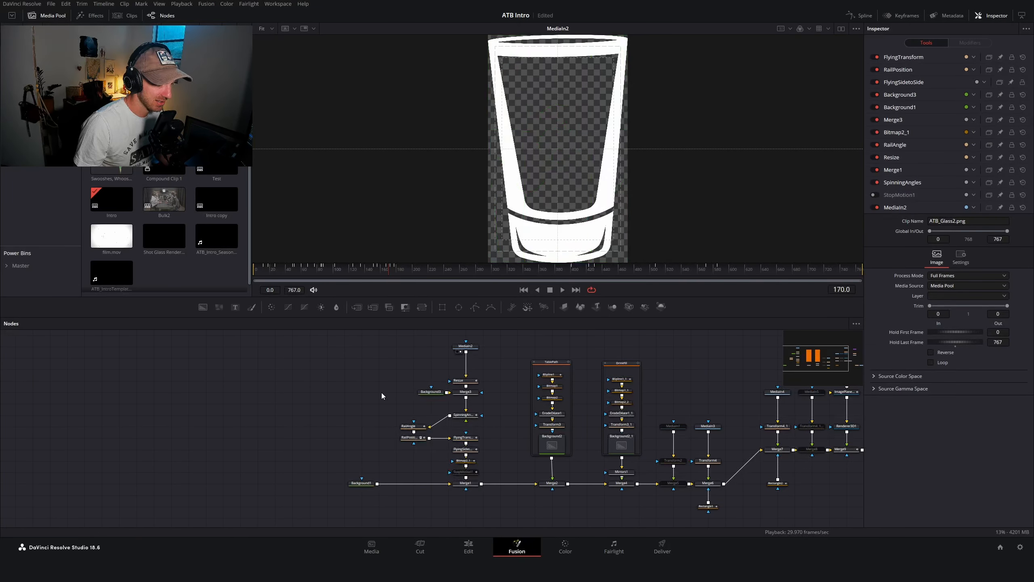
Move the RailAngle node up so it lines up with SpinningAngles
left_click(363, 484)
left_click_drag(418, 427, 418, 416)
left_click(417, 416)
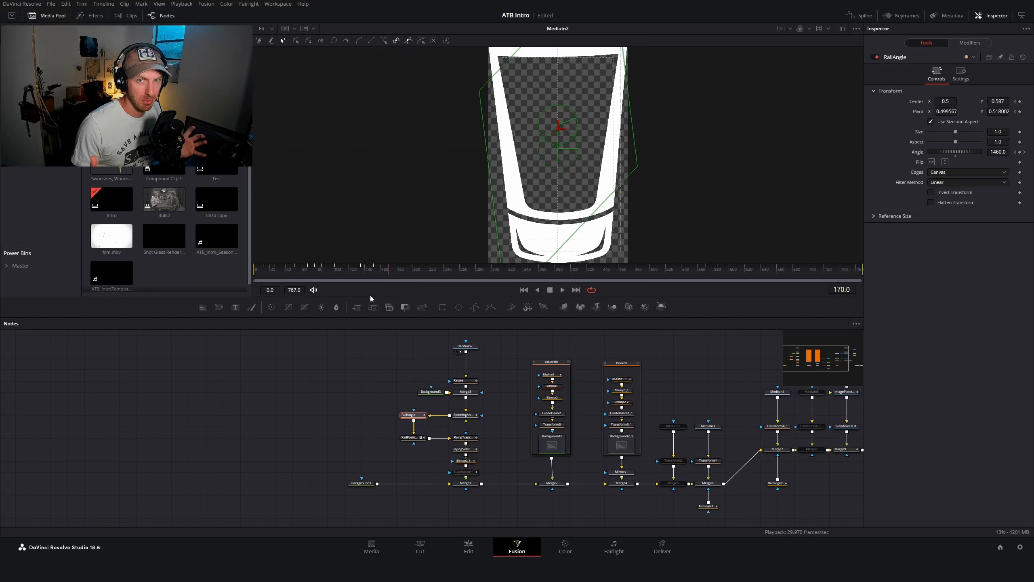
Examine MediaIn2's source glass image and compare it with Resize's scaled output
left_click(465, 347)
left_click_drag(479, 389, 477, 387)
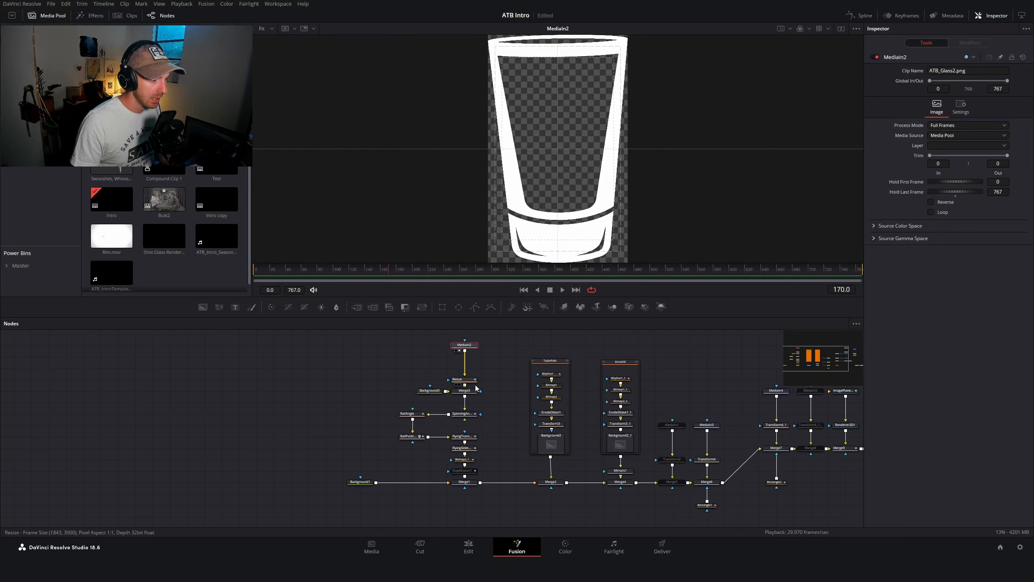
key("2")
key("2")
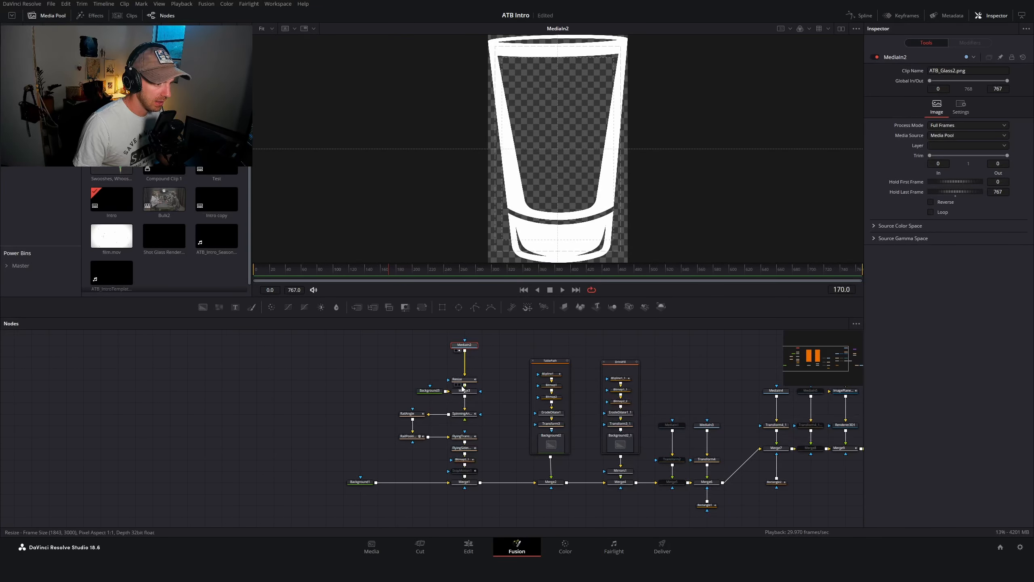
scroll(452, 385, "up", 6)
scroll(476, 389, "down", 5)
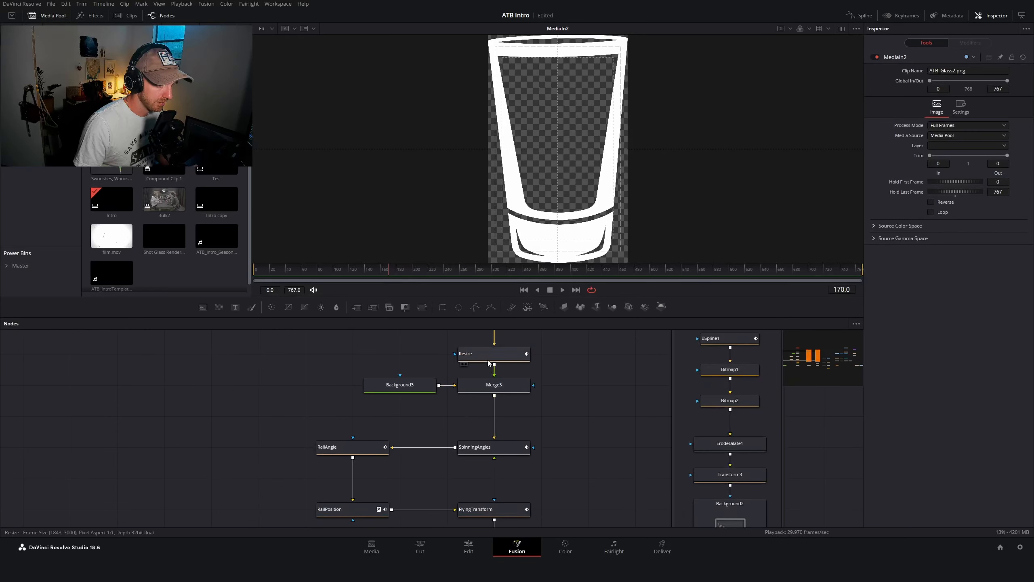
left_click(489, 353)
key("2")
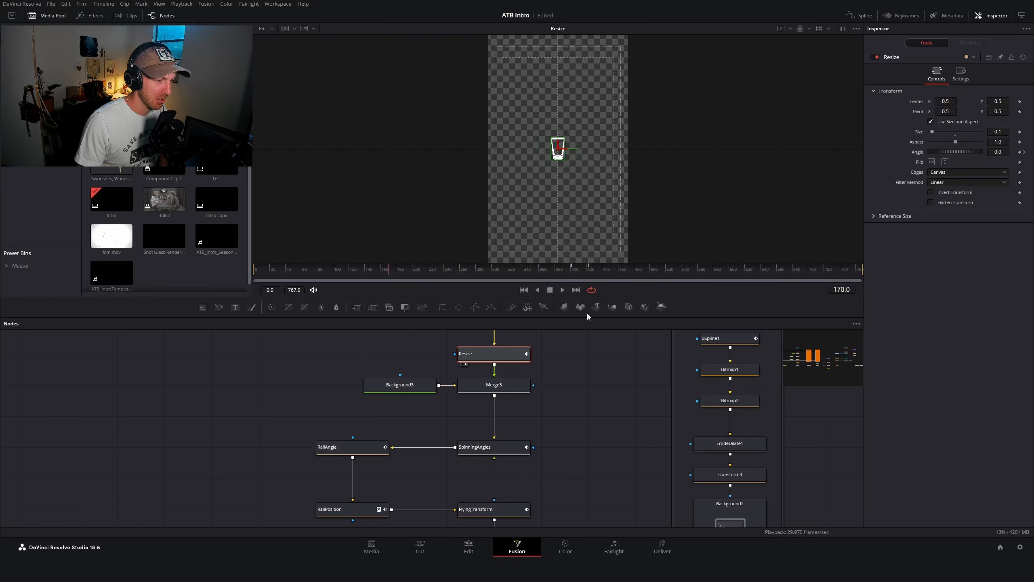
Check the image size of Background3, which feeds Merge3, and save the project
left_click(492, 386)
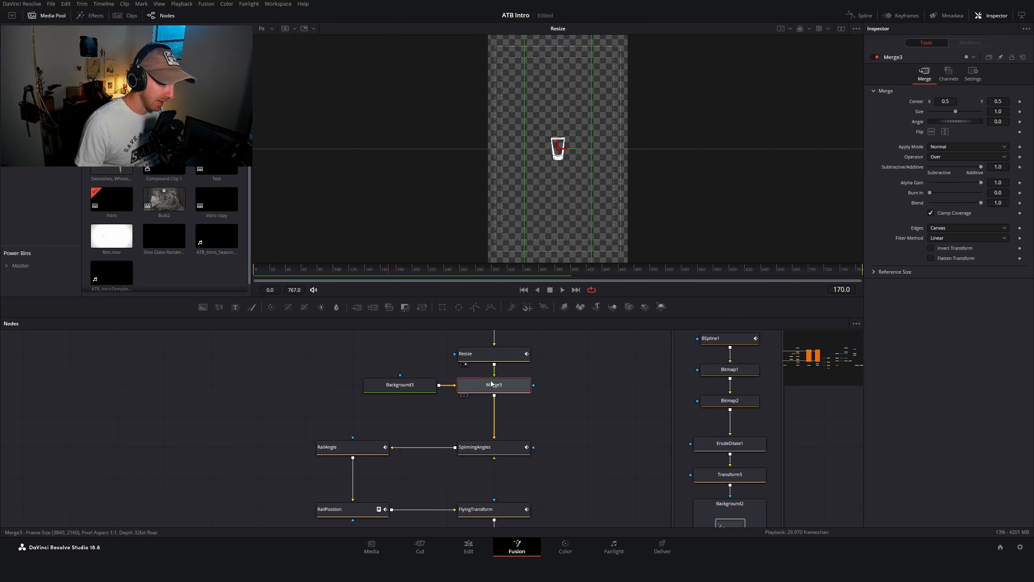
key("1")
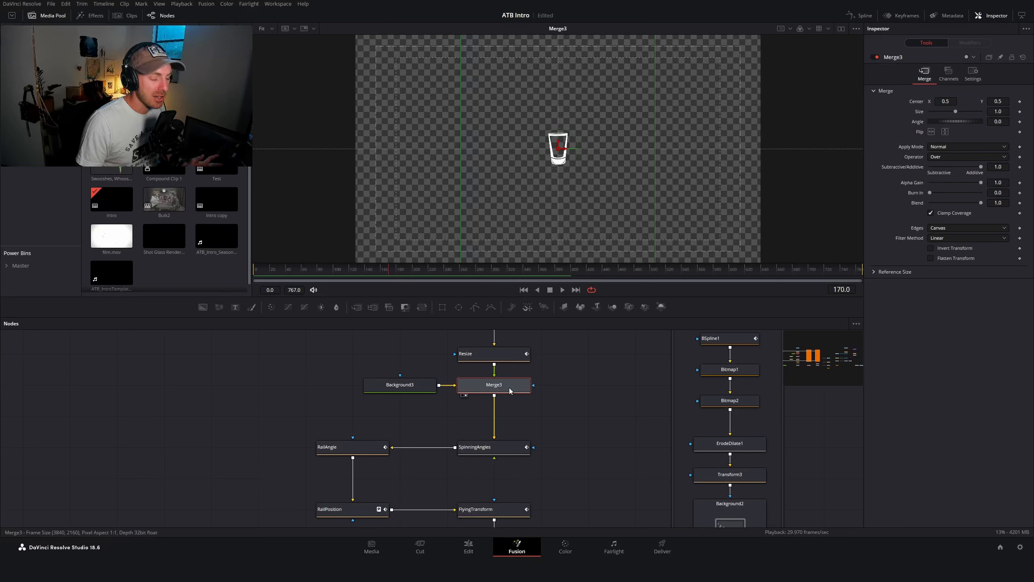
left_click_drag(299, 389, 521, 406)
left_click(378, 384)
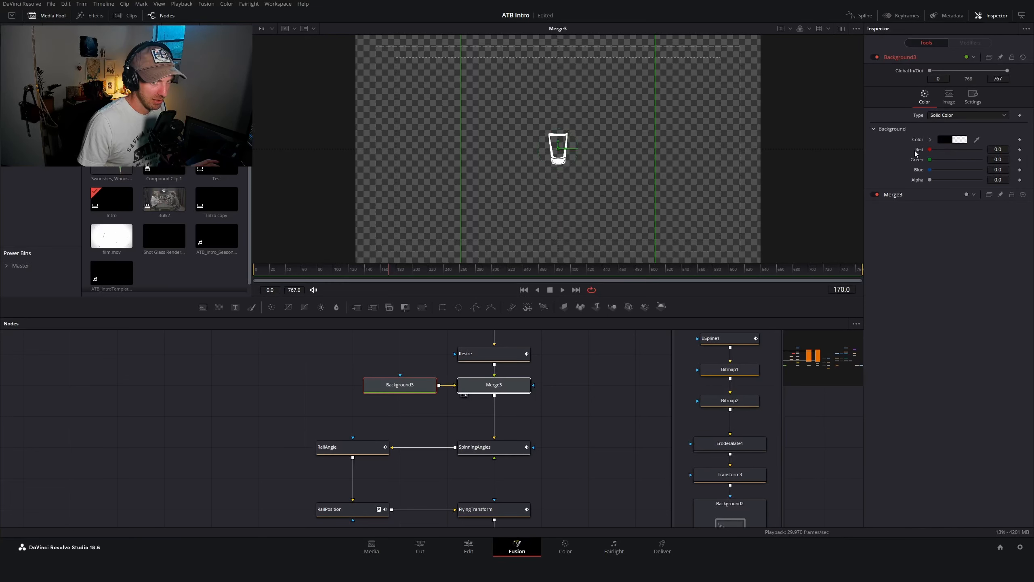
left_click(951, 99)
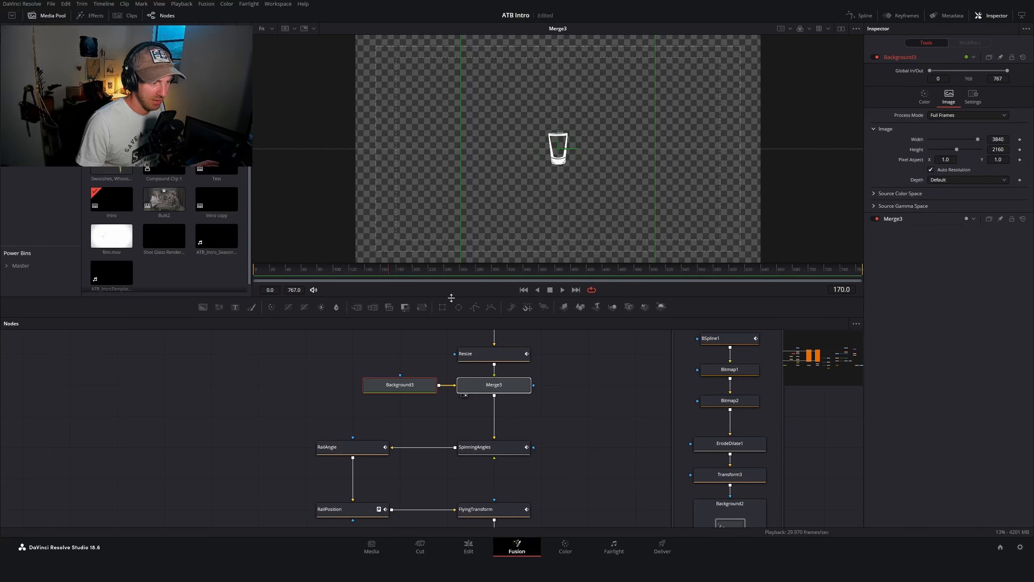
key("ctrl+s")
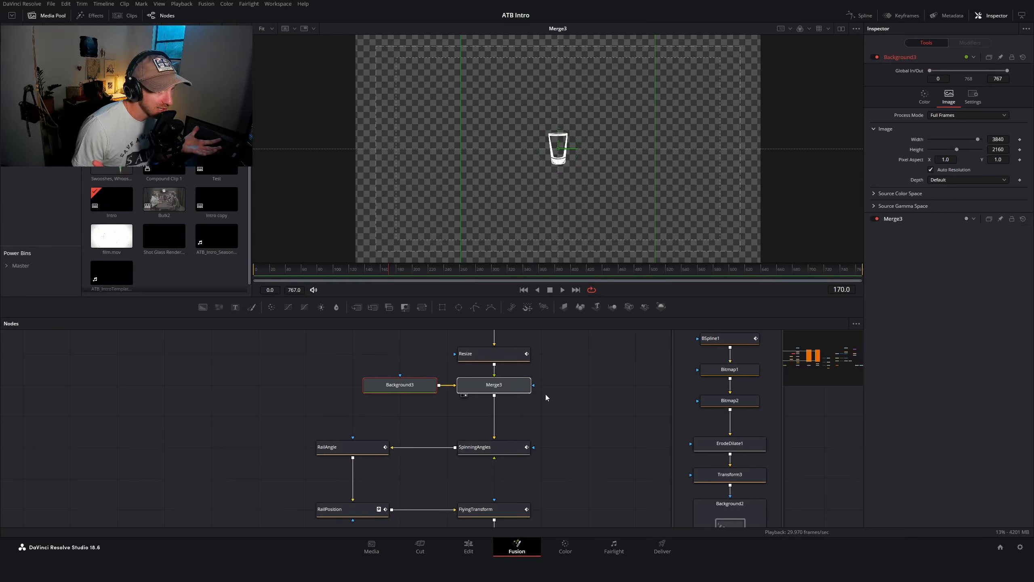
left_click(589, 387)
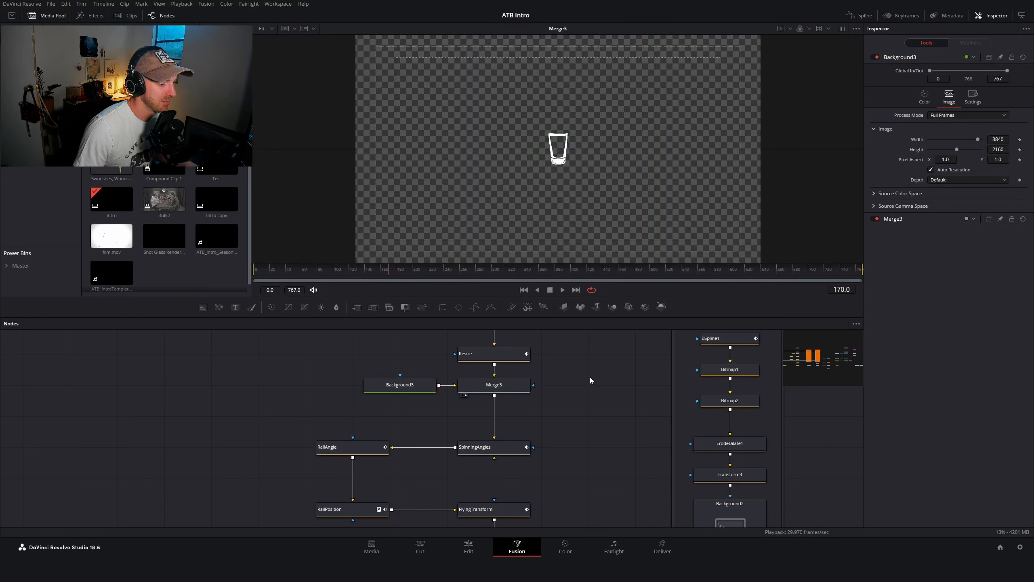
View SpinningAngles' output and scrub the timeline to examine the glass's rotation and pitch wobble up close
left_click(507, 447)
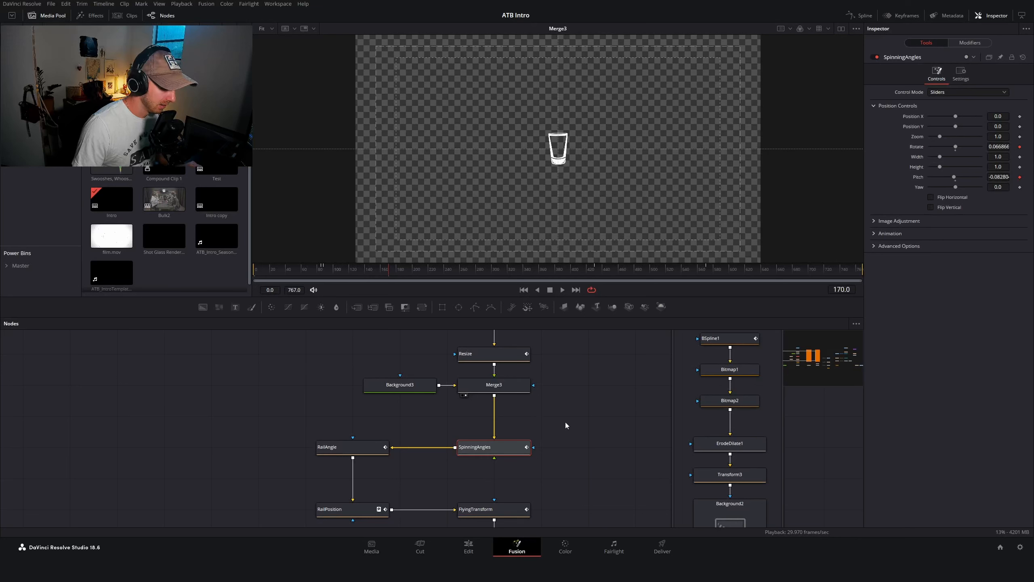
scroll(565, 422, "down", 3)
scroll(562, 420, "down", 3)
scroll(501, 446, "up", 2)
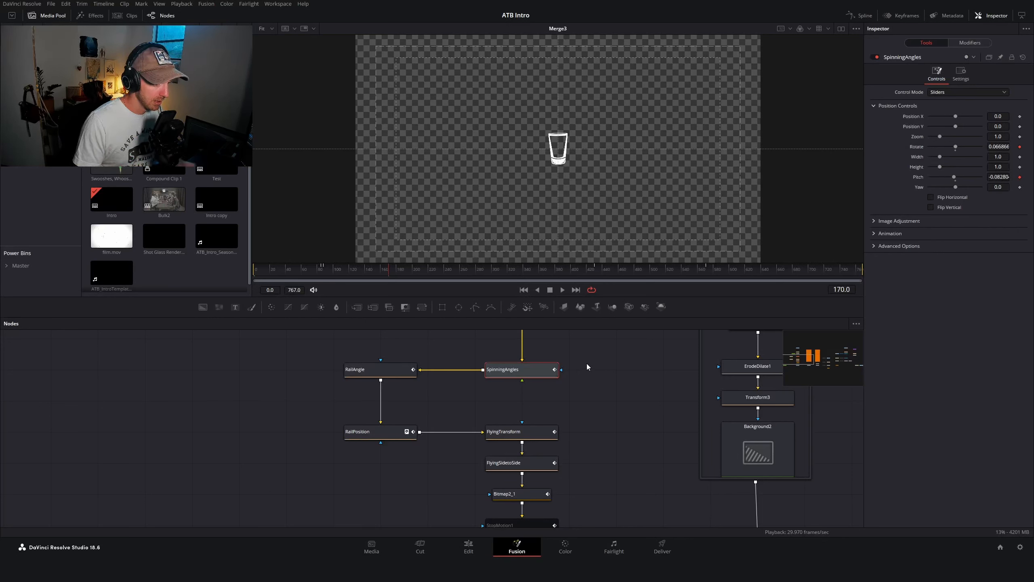
key("1")
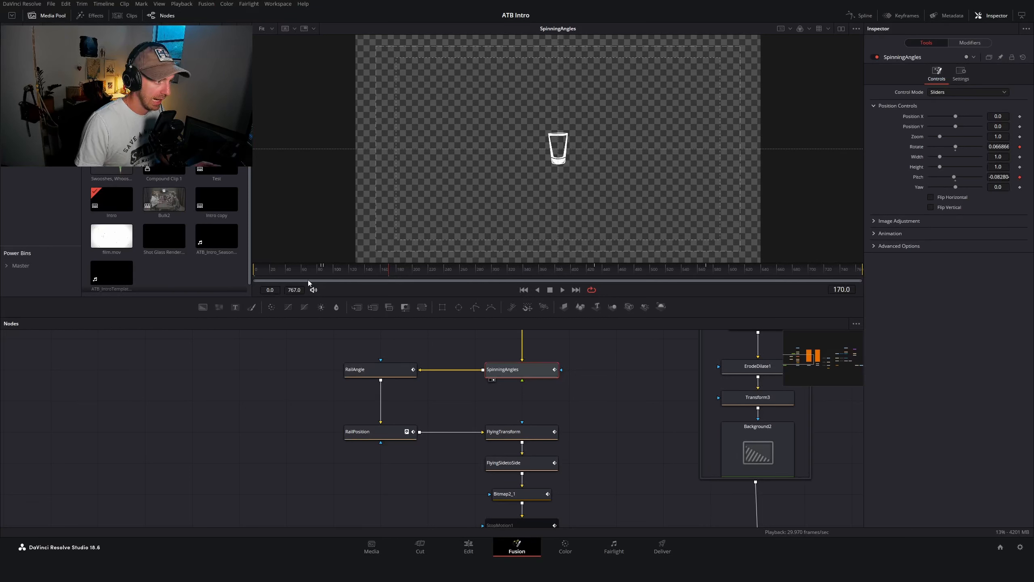
left_click_drag(308, 280, 441, 279)
scroll(579, 162, "up", 1)
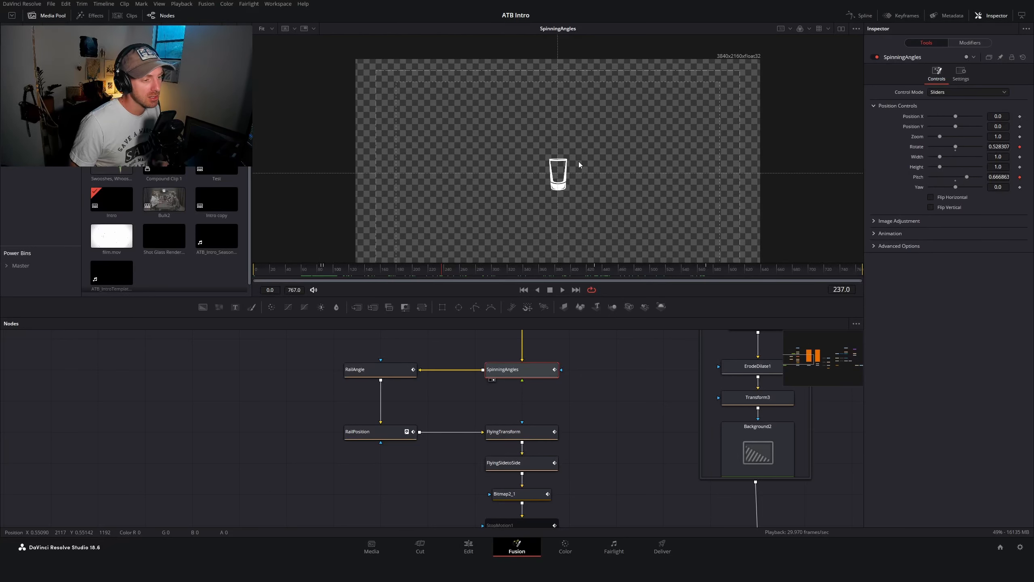
scroll(550, 193, "up", 5)
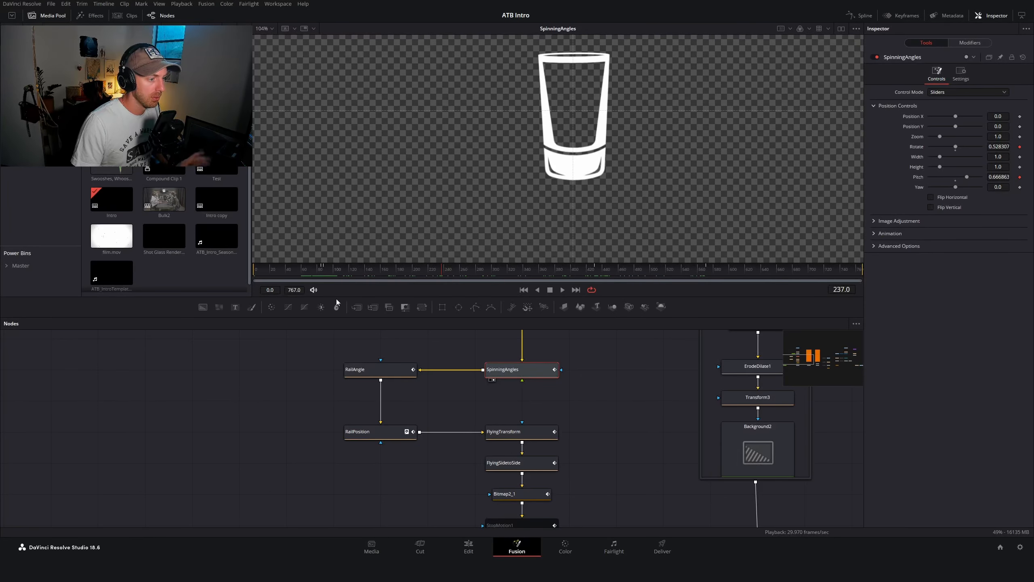
left_click_drag(317, 268, 451, 261)
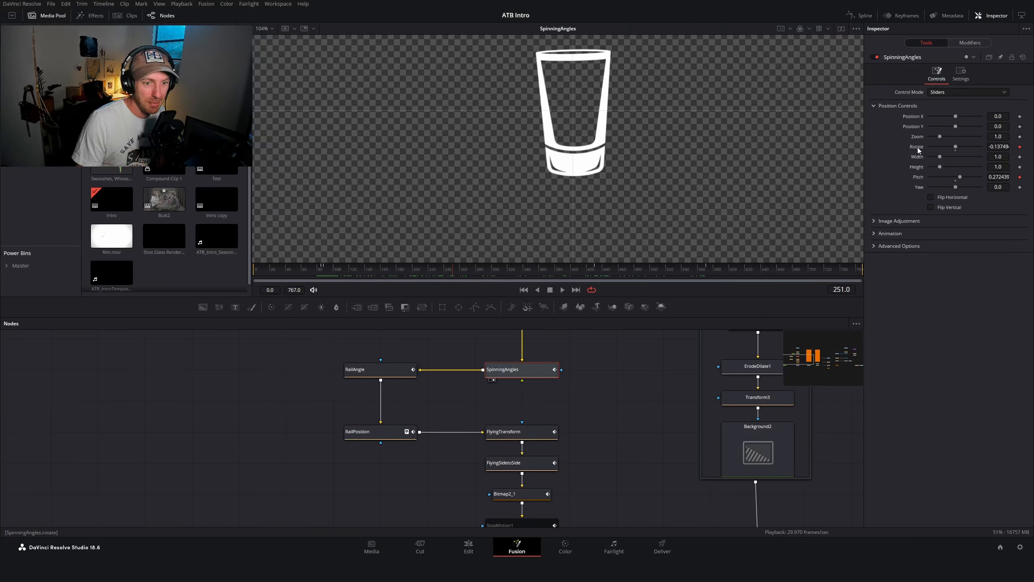
Examine the Shake modifiers on SpinningAngles' Rotate and Pitch and scrub to frame 109
left_click(614, 398)
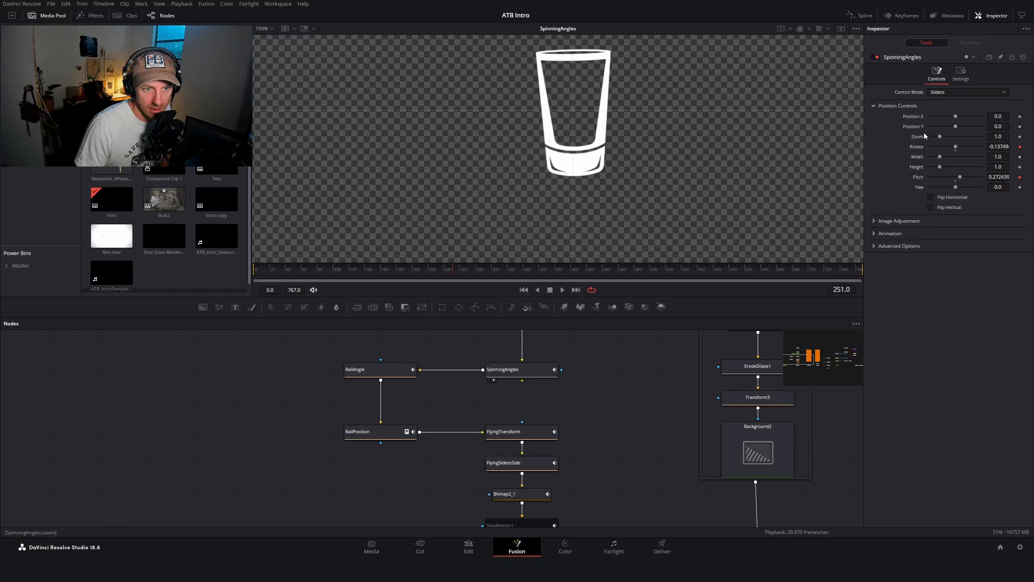
left_click(973, 43)
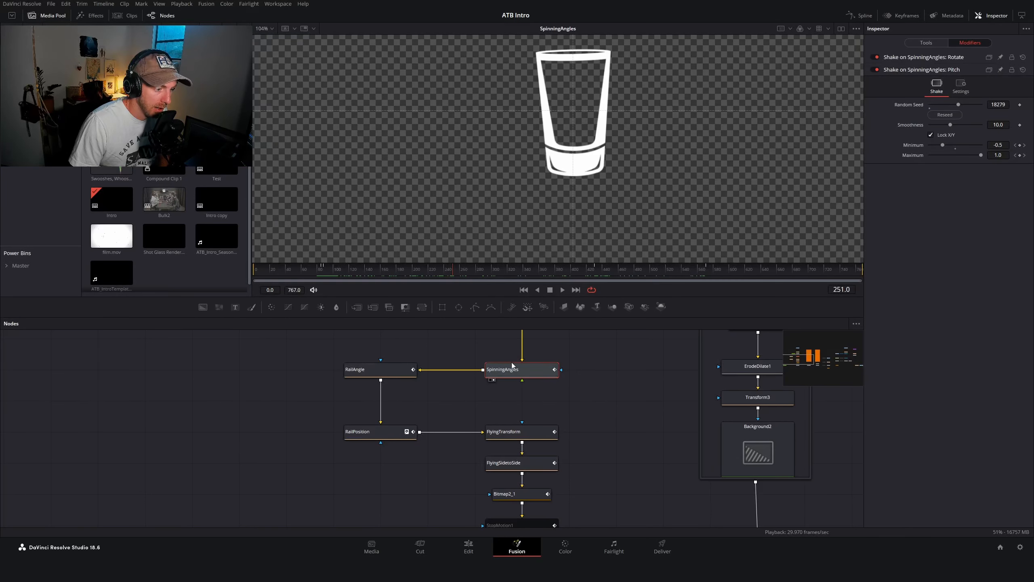
left_click(332, 270)
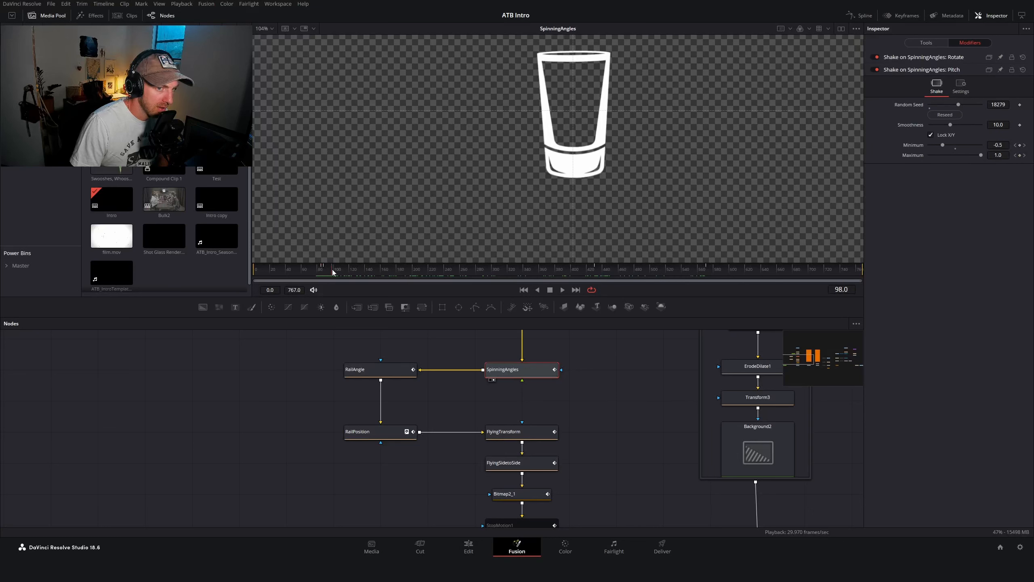
left_click_drag(333, 273, 341, 272)
View RailAngle's output with the whole frame visible and scrub the opening frames to examine the glass's tilt
left_click(365, 376)
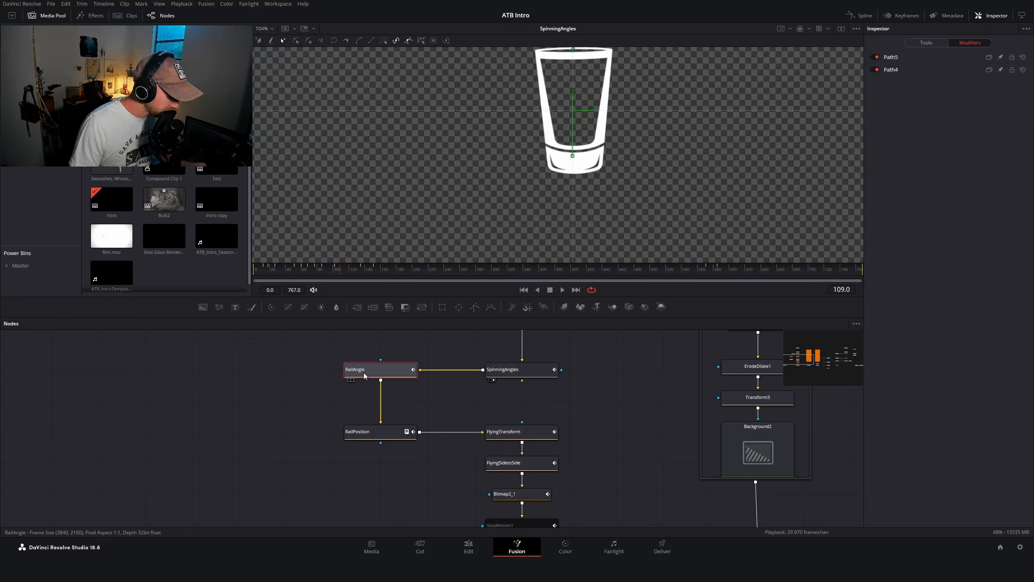
key("1")
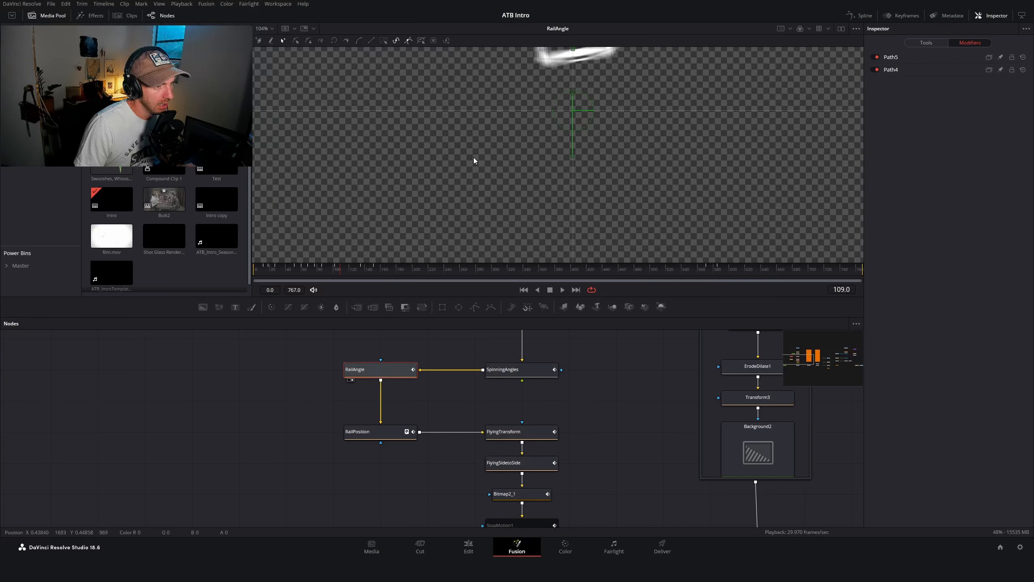
scroll(475, 157, "down", 5)
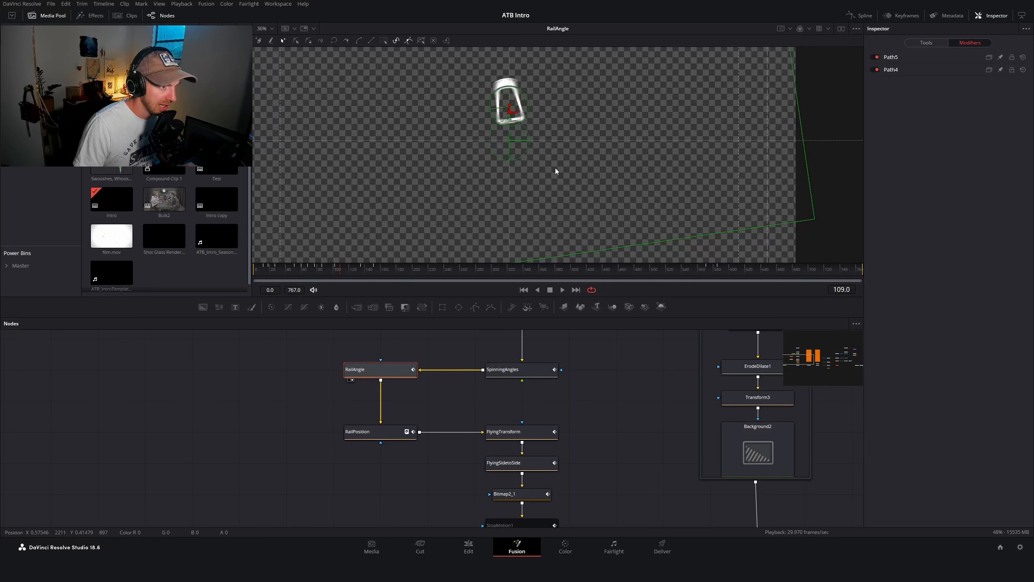
scroll(519, 186, "down", 2)
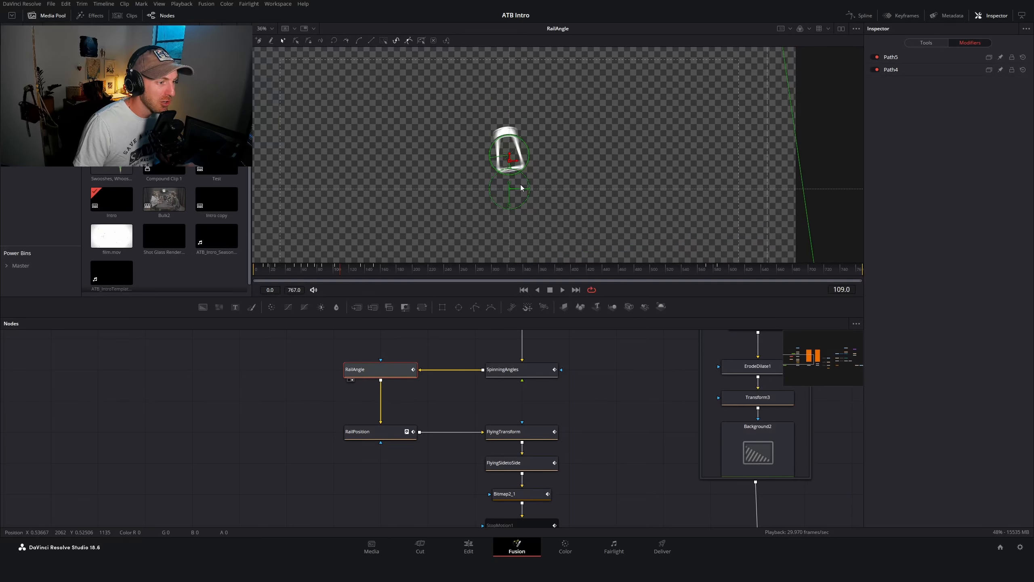
left_click(261, 269)
left_click_drag(262, 270, 272, 269)
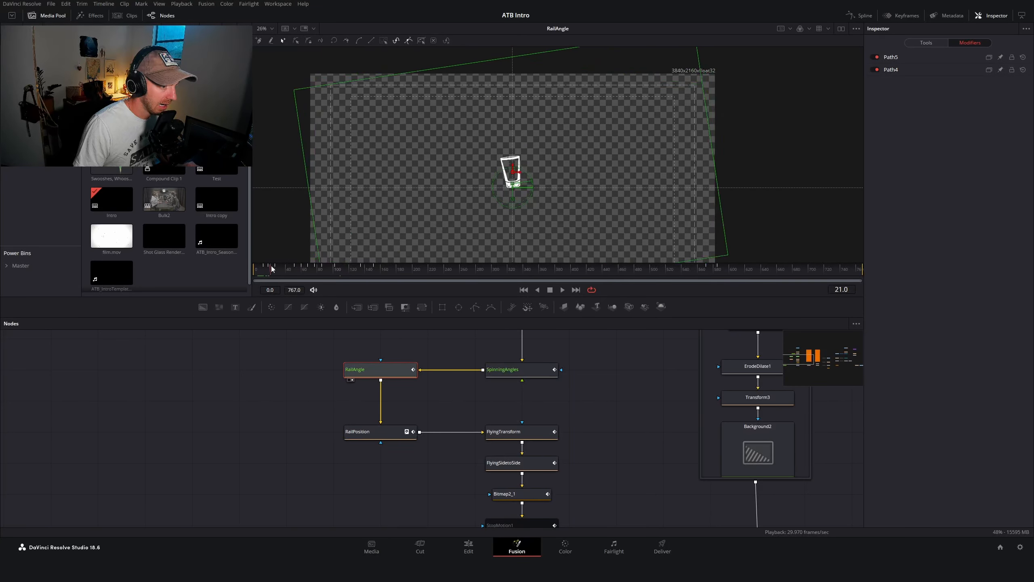
Scrub RailAngle's opening frames up close to frame 49 to examine how the glass tilts around the pivot at its base
scroll(511, 208, "up", 2)
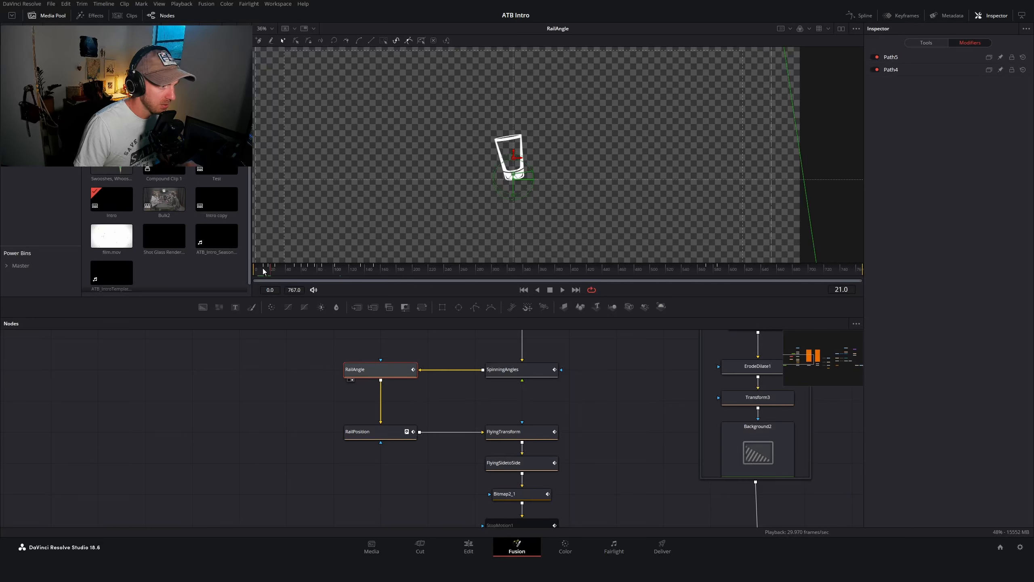
scroll(544, 189, "up", 3)
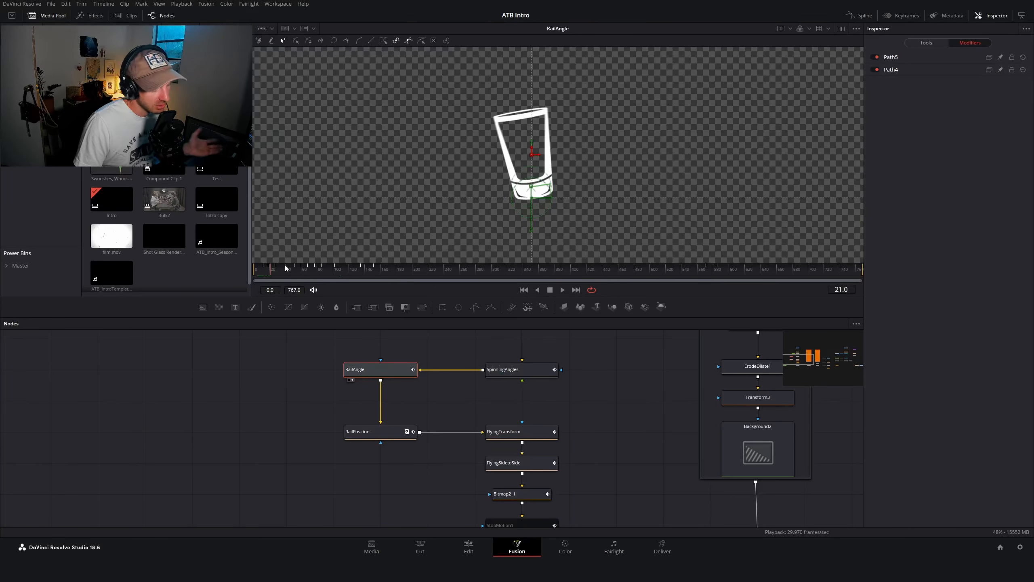
left_click(263, 269)
mouse_move(263, 269)
left_mouse_down()
mouse_move(304, 277)
mouse_move(278, 276)
left_mouse_up()
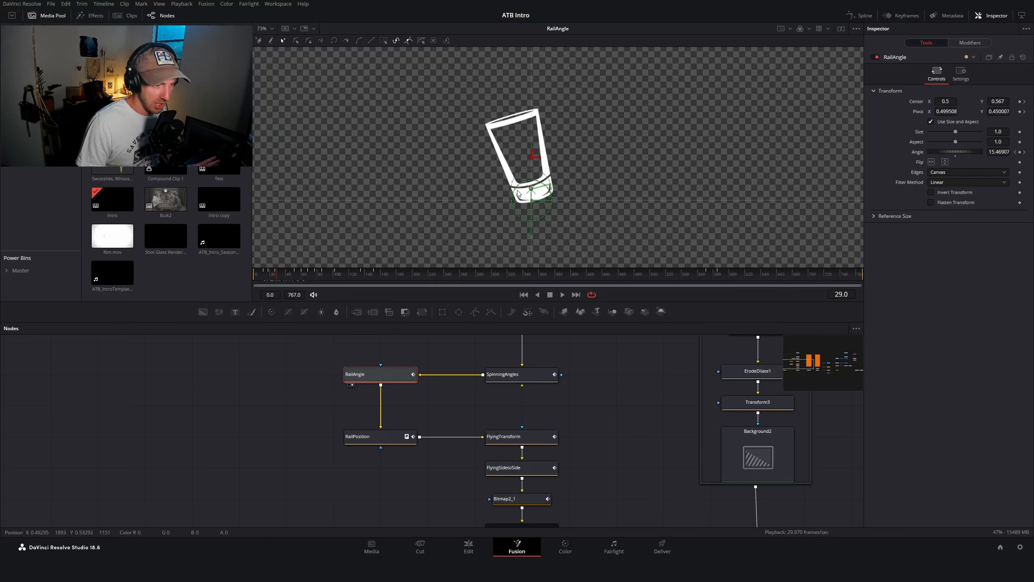
scroll(545, 195, "up", 4)
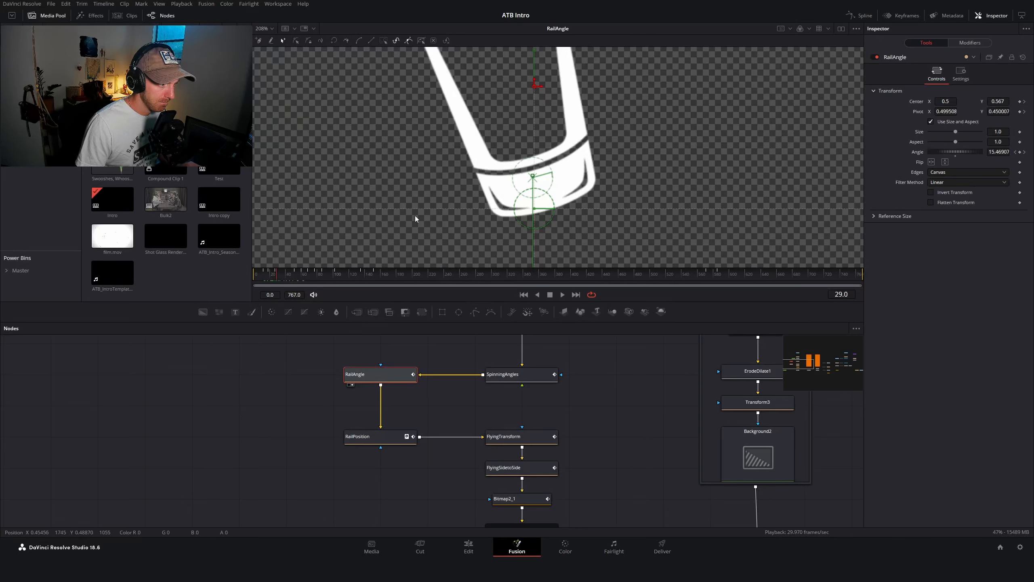
scroll(415, 219, "down", 3)
left_click_drag(273, 276, 293, 276)
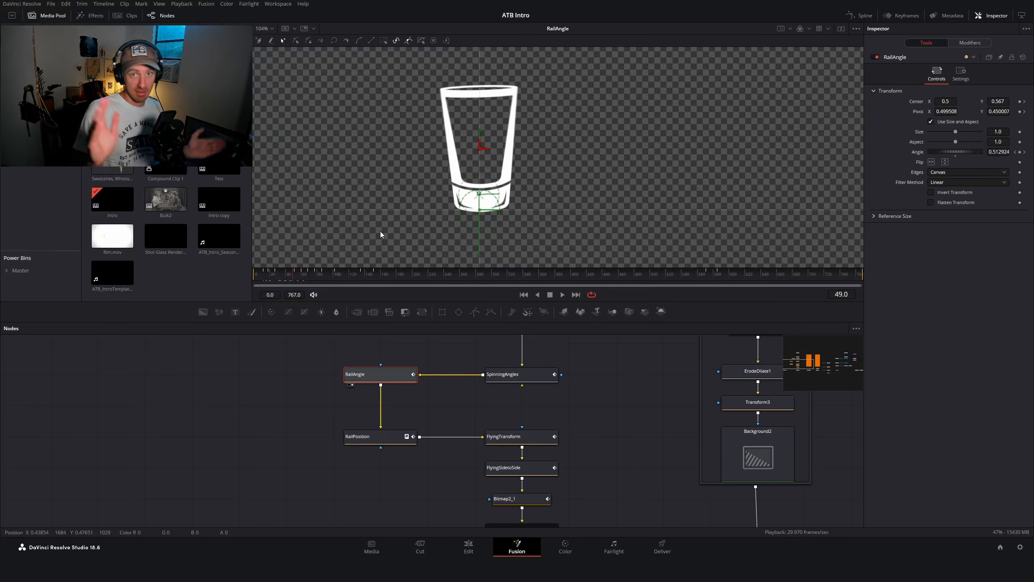
Scrub RailAngle's output forward to about frame 148 and back to frame 32 to examine its angle and pivot animation
left_click(296, 275)
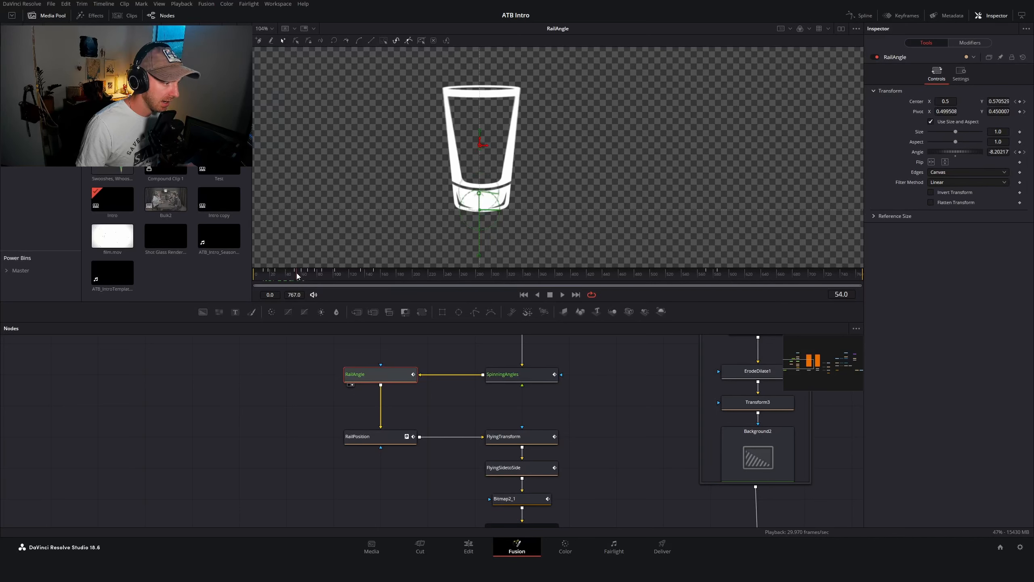
left_click_drag(297, 275, 370, 275)
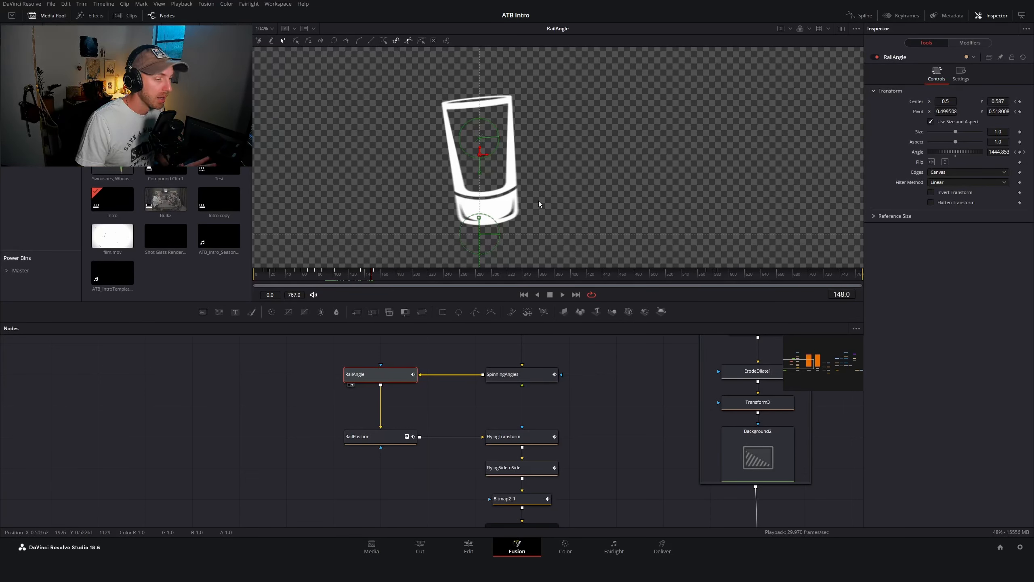
left_click_drag(357, 275, 286, 277)
scroll(464, 188, "down", 3)
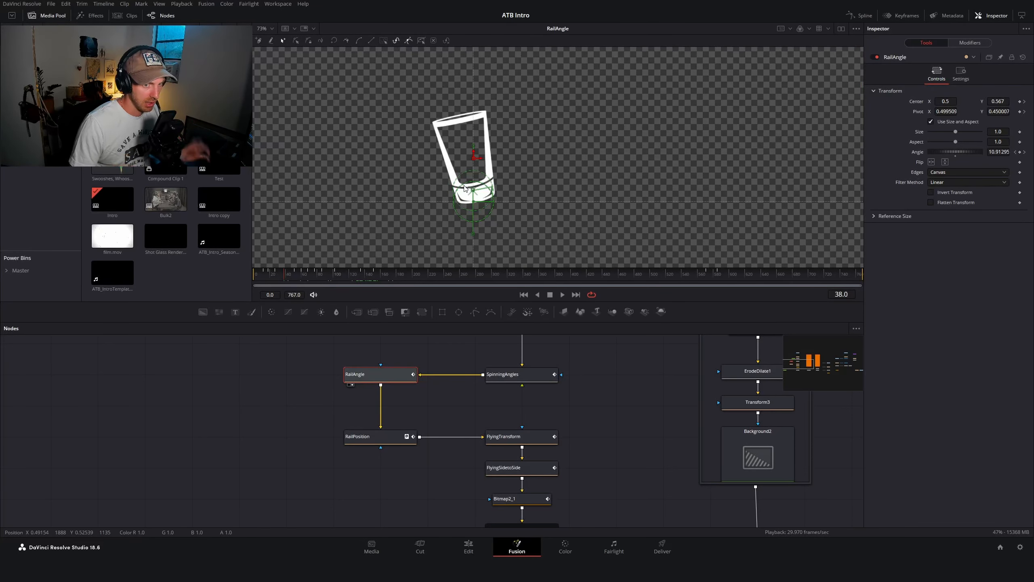
left_click_drag(281, 273, 279, 276)
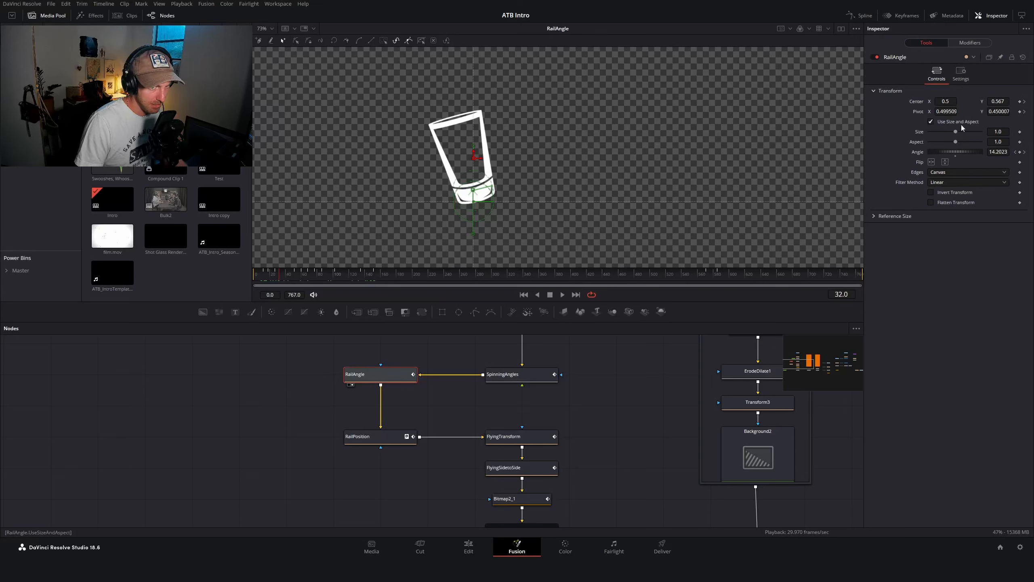
View RailPosition's output with the glass and its motion path in frame, and examine the Path1 modifier's settings
left_click(378, 438)
key("1")
scroll(470, 203, "left", 3)
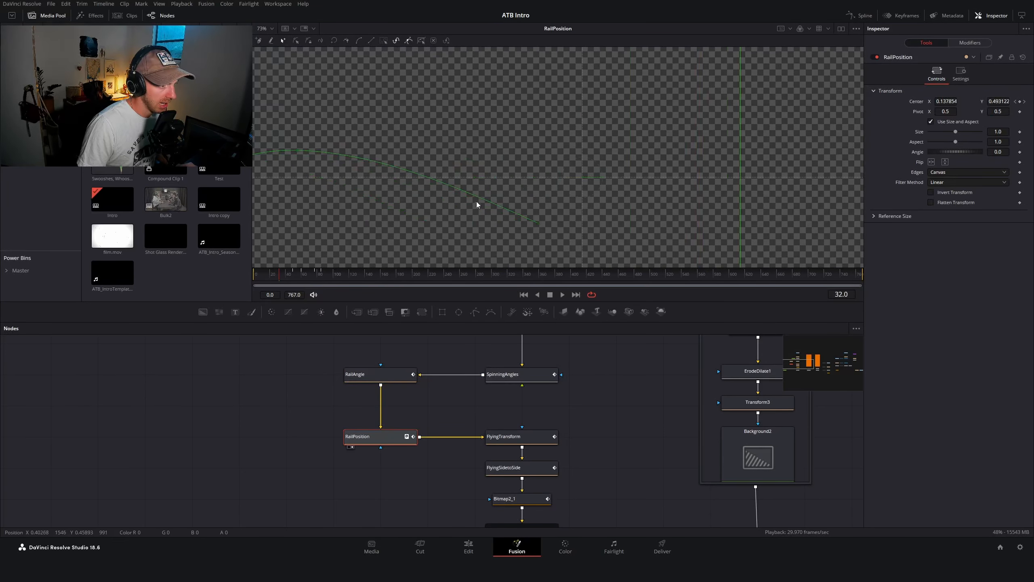
scroll(476, 201, "down", 4)
scroll(365, 220, "left", 4)
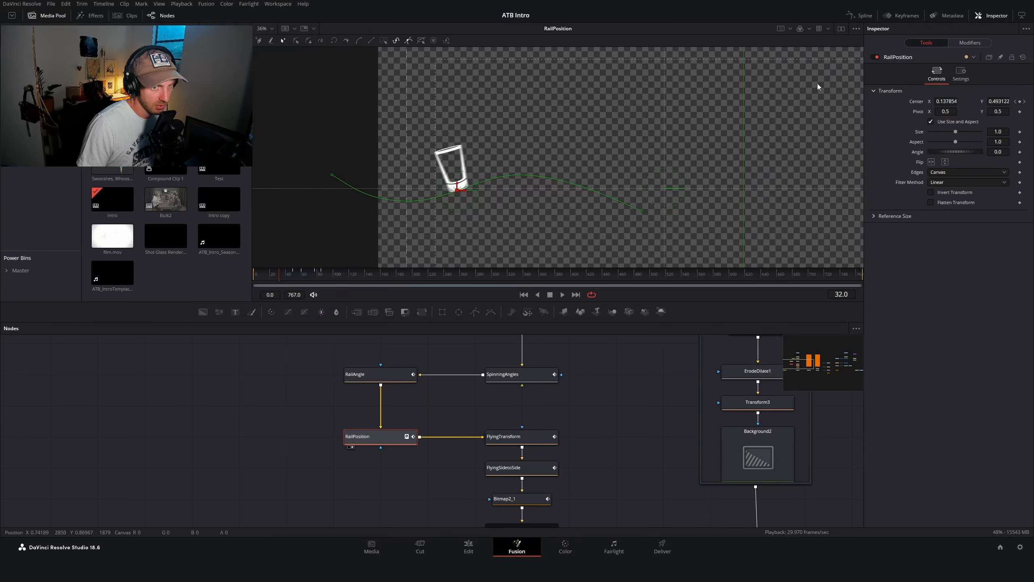
left_click(960, 44)
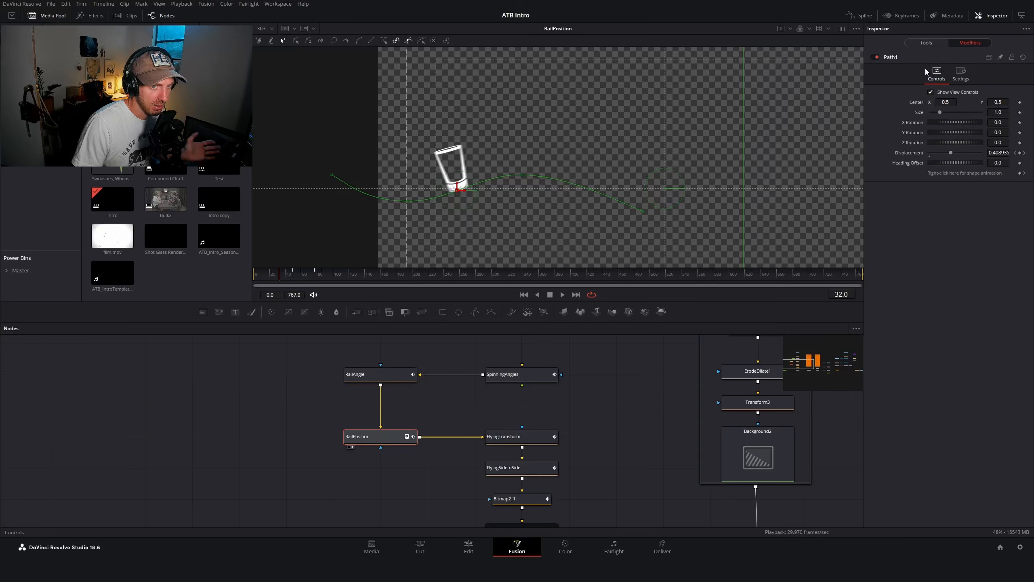
Examine the RailPosition node's transform and Path1 modifier settings while scrubbing between frames 32 and 77 to follow the glass along its path
left_click(928, 42)
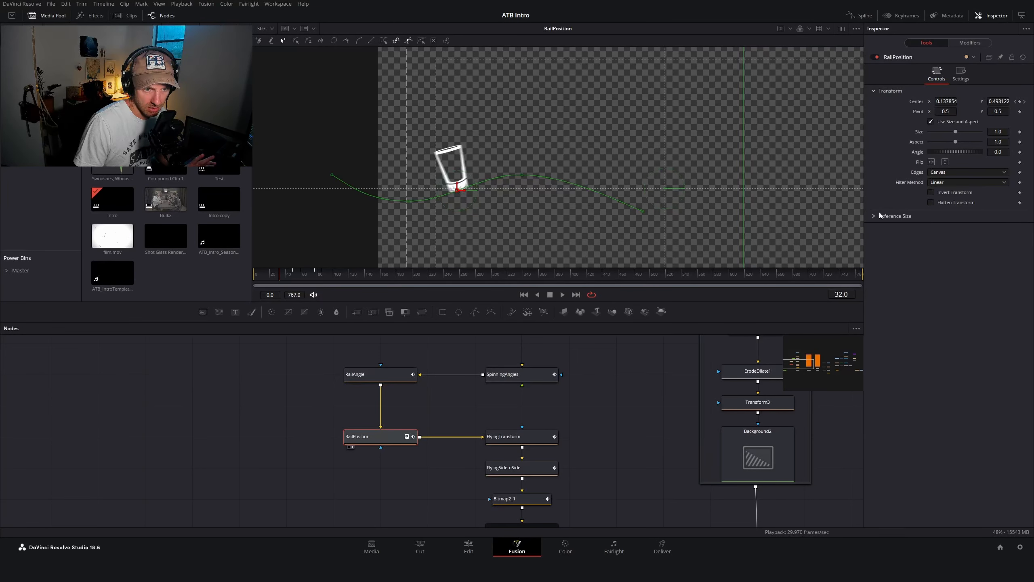
left_click(979, 43)
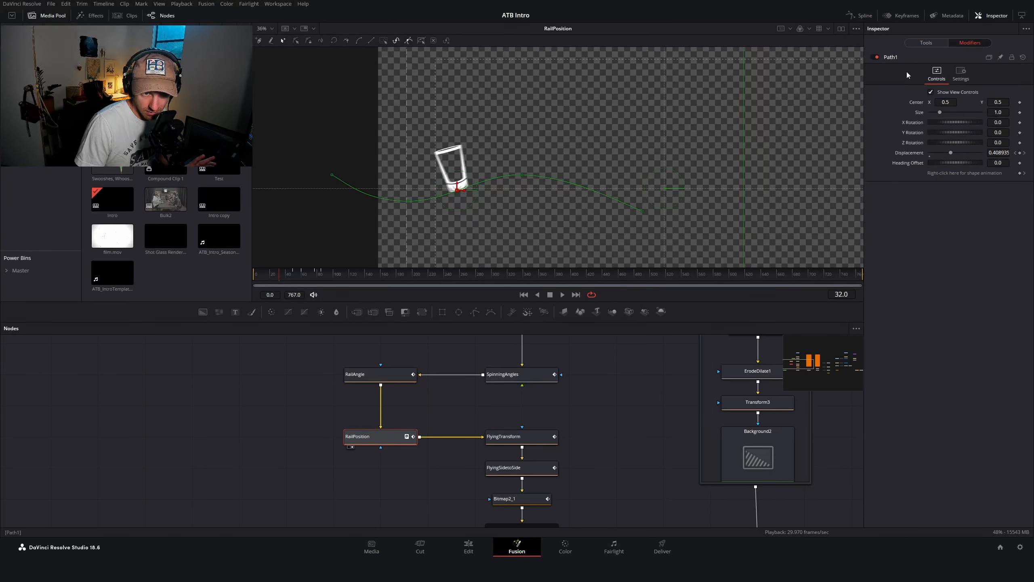
left_click_drag(274, 274, 305, 275)
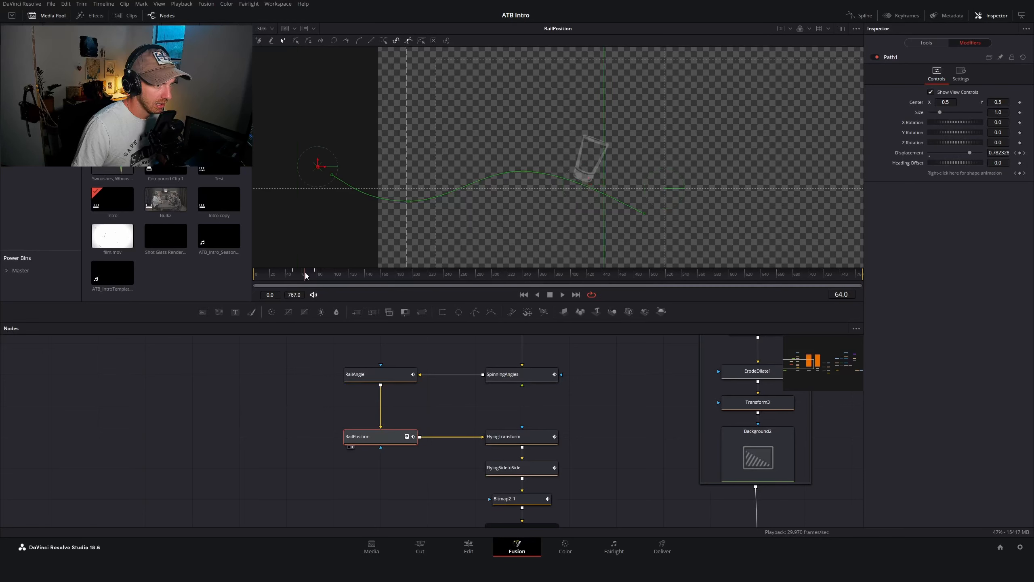
scroll(632, 198, "up", 5)
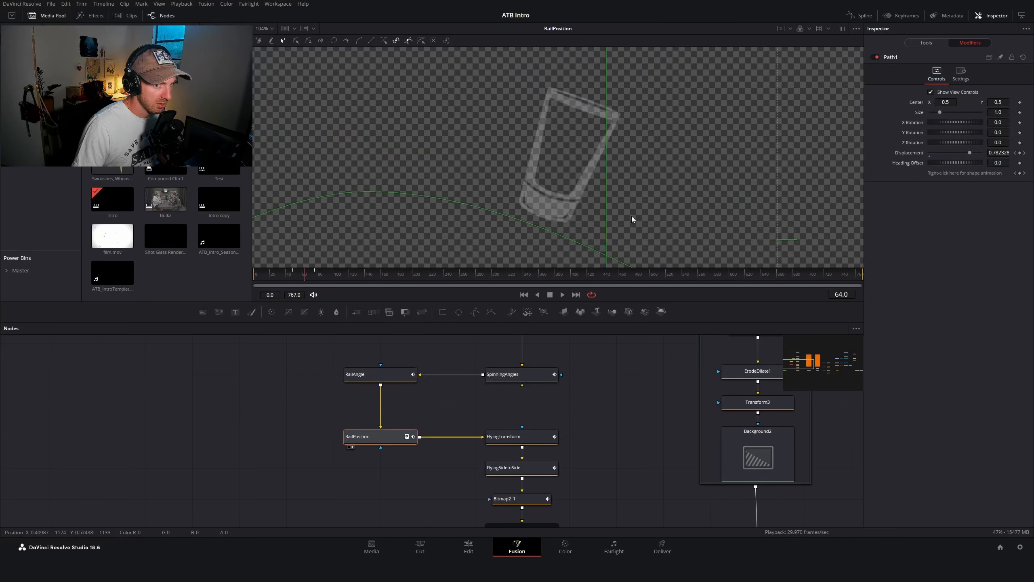
scroll(631, 215, "down", 2)
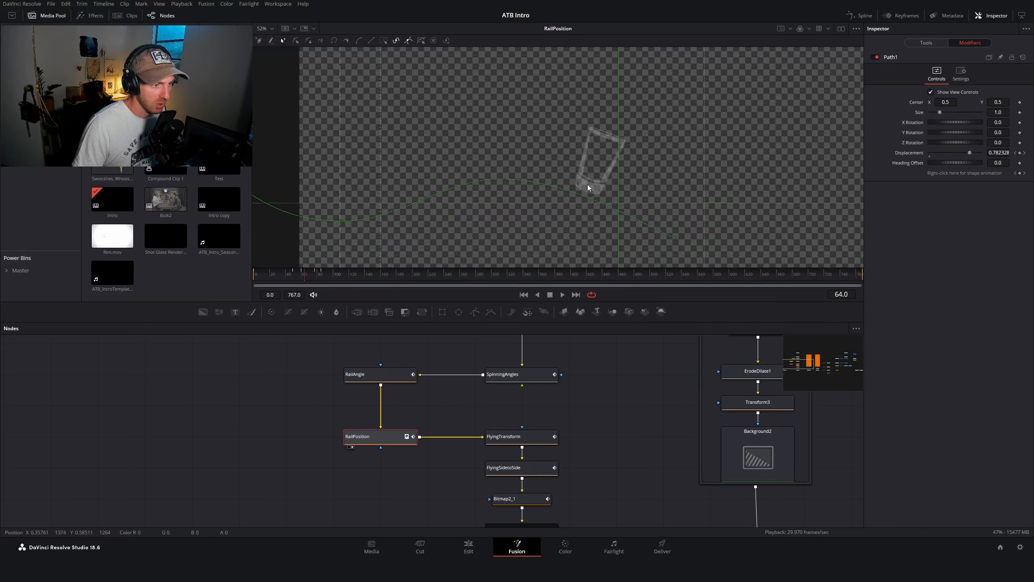
scroll(556, 212, "down", 2)
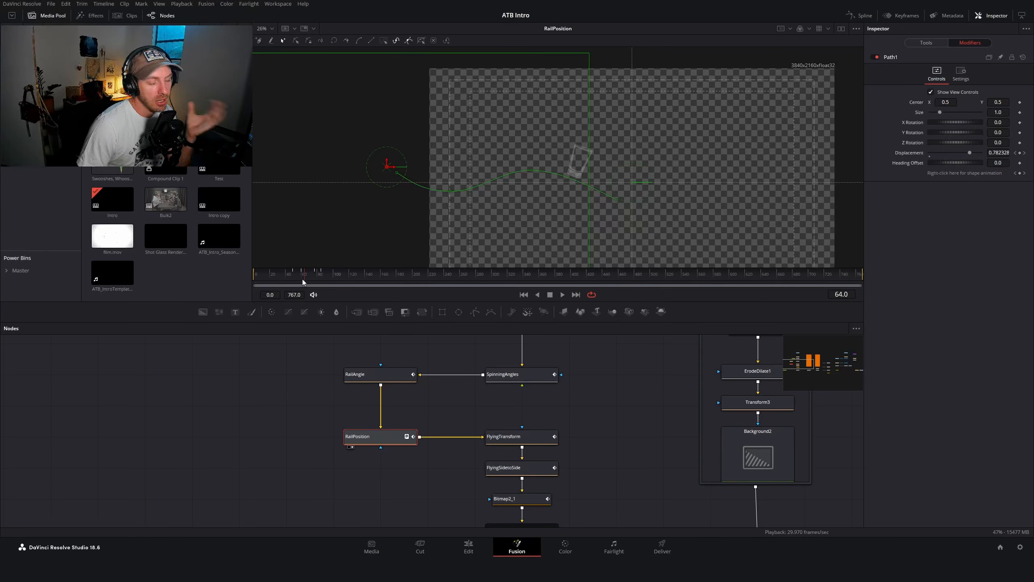
left_click_drag(305, 275, 309, 277)
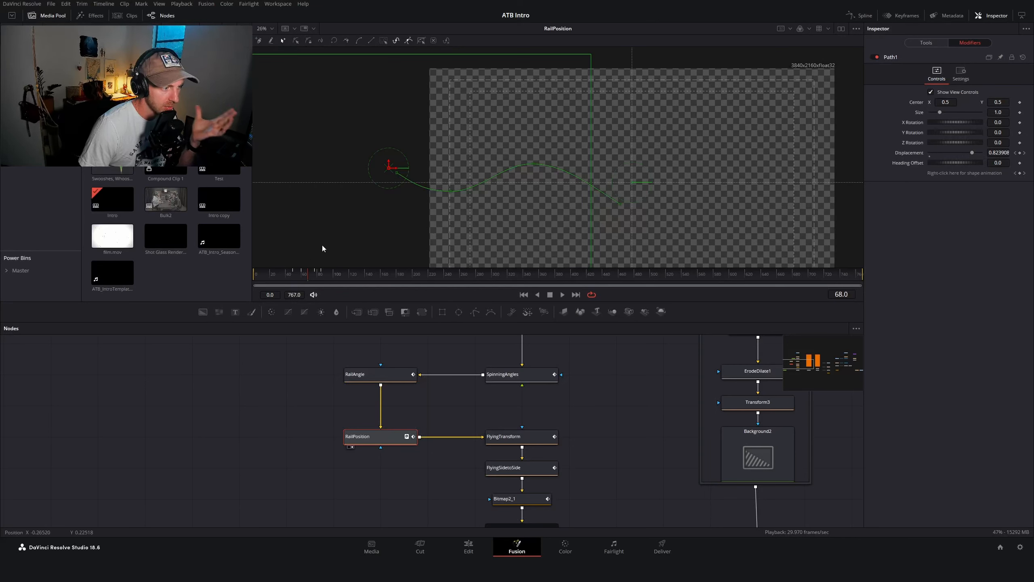
left_click_drag(317, 272, 315, 272)
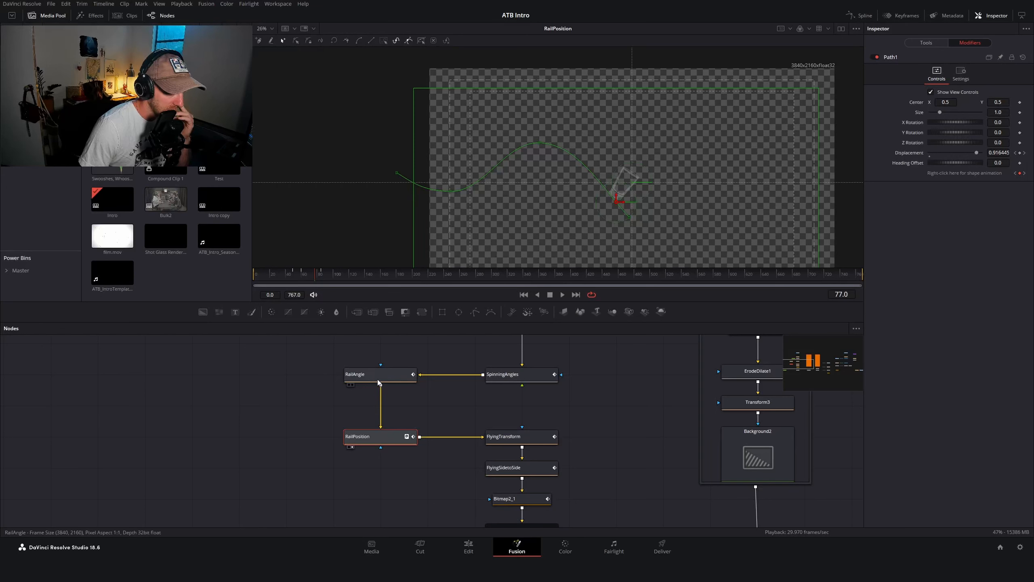
mouse_move(295, 273)
left_mouse_down()
mouse_move(273, 273)
mouse_move(299, 274)
left_mouse_up()
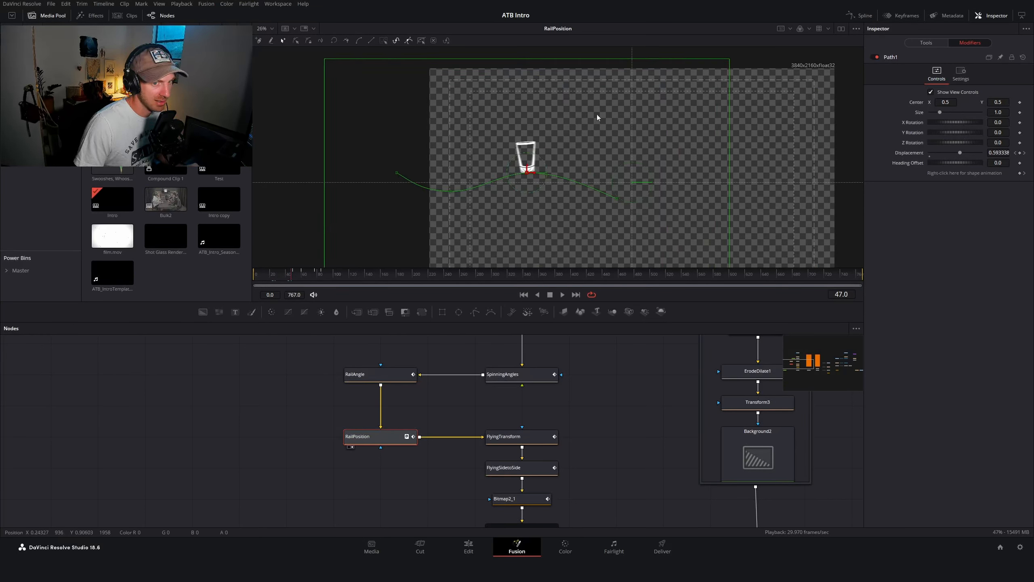
Display the FlyingTransform node in the viewer and scrub through to frame 591 to examine the glass's vertical flight
left_click(924, 42)
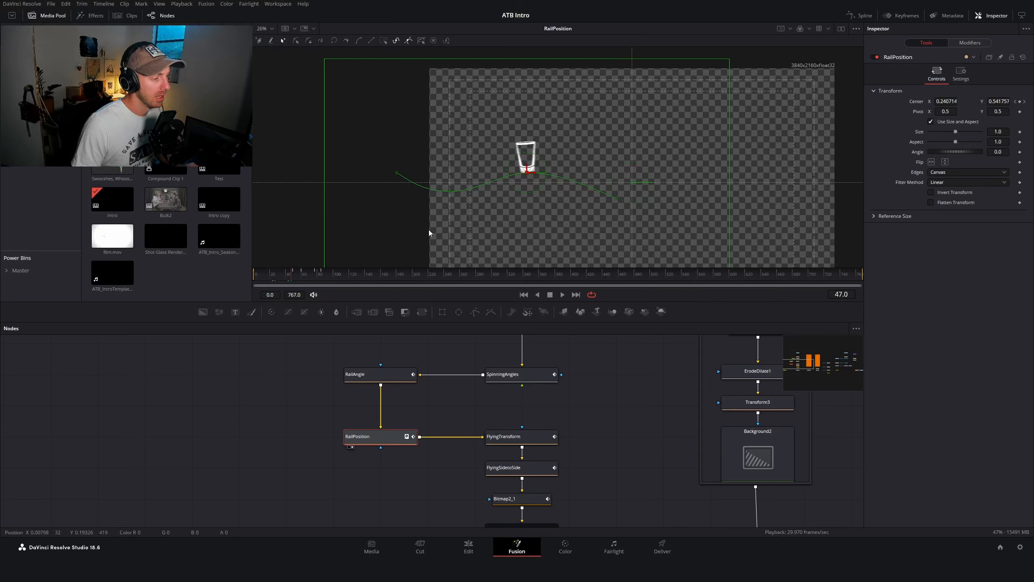
left_click(530, 439)
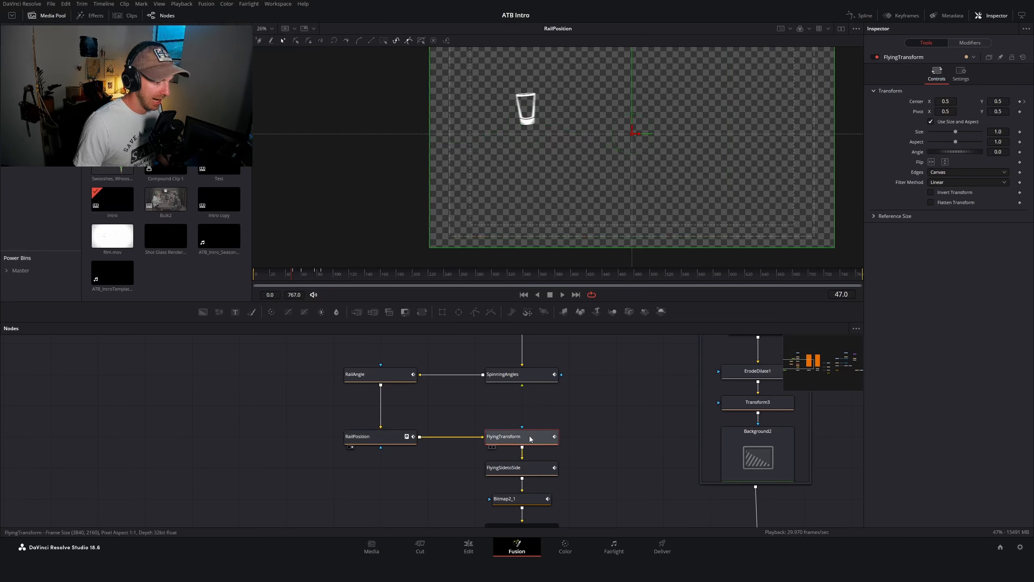
key("2")
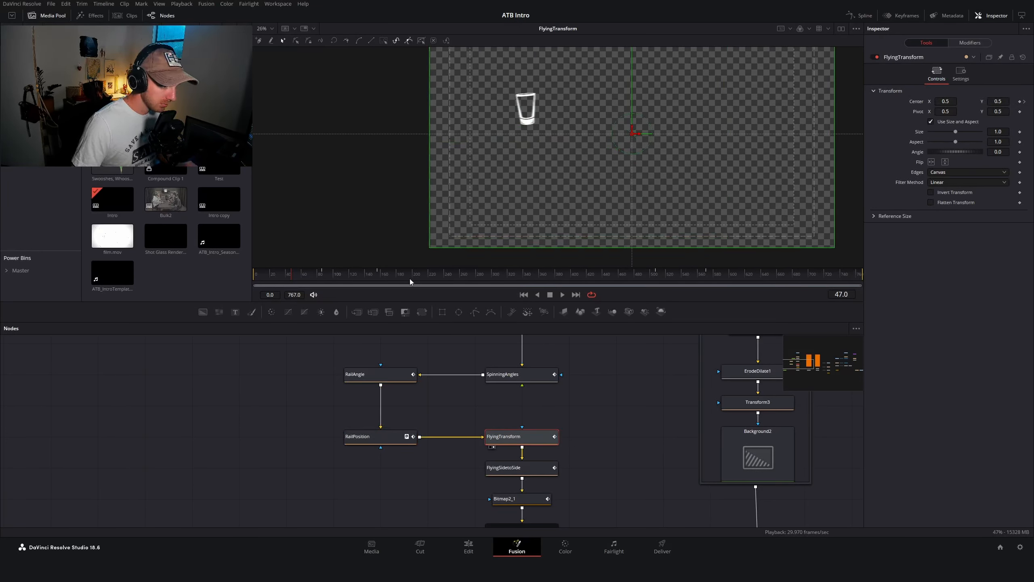
scroll(385, 228, "up", 2)
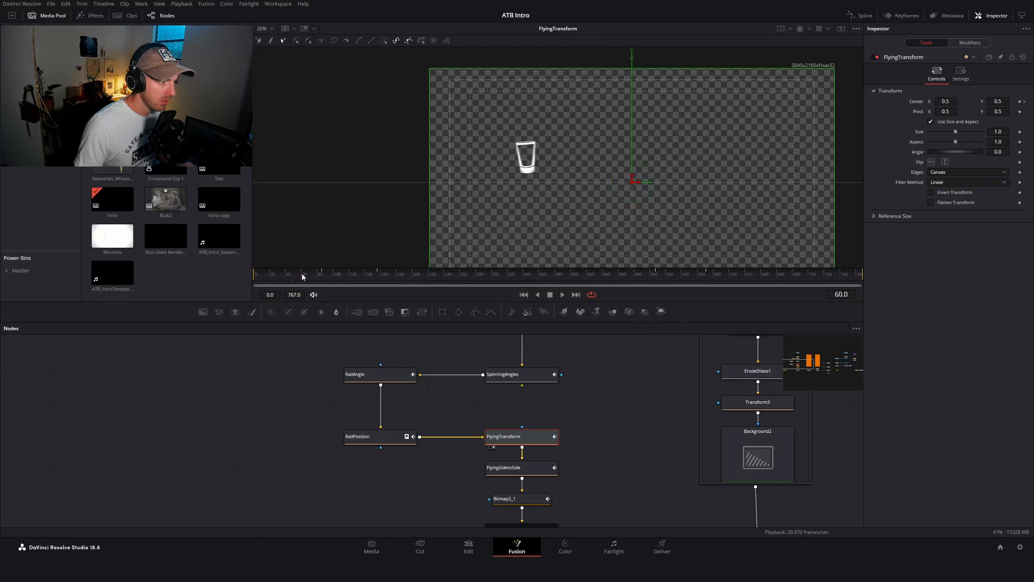
mouse_move(304, 277)
left_mouse_down()
mouse_move(338, 278)
mouse_move(305, 279)
mouse_move(317, 273)
left_mouse_up()
scroll(515, 173, "down", 2)
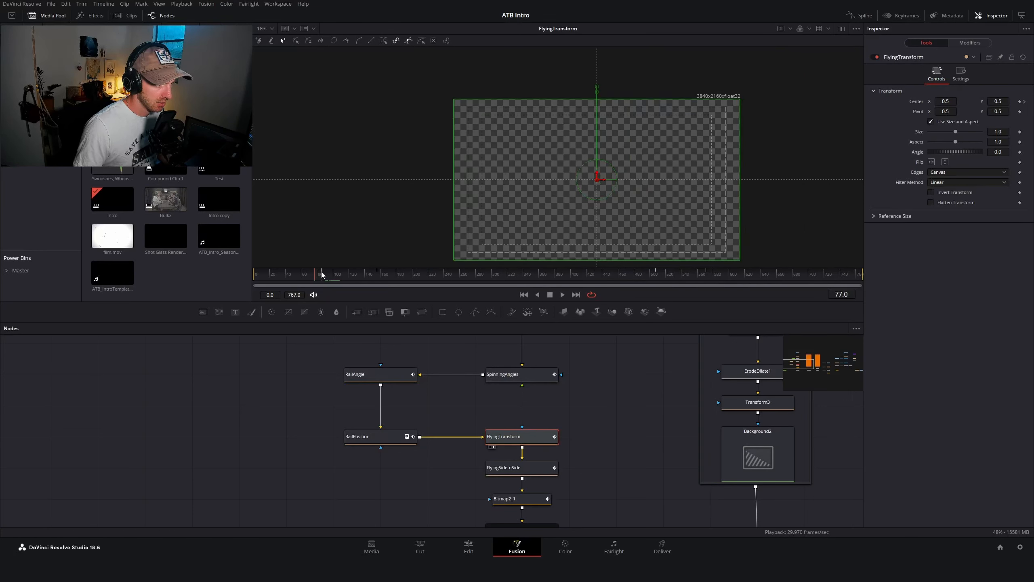
left_click_drag(317, 274, 431, 287)
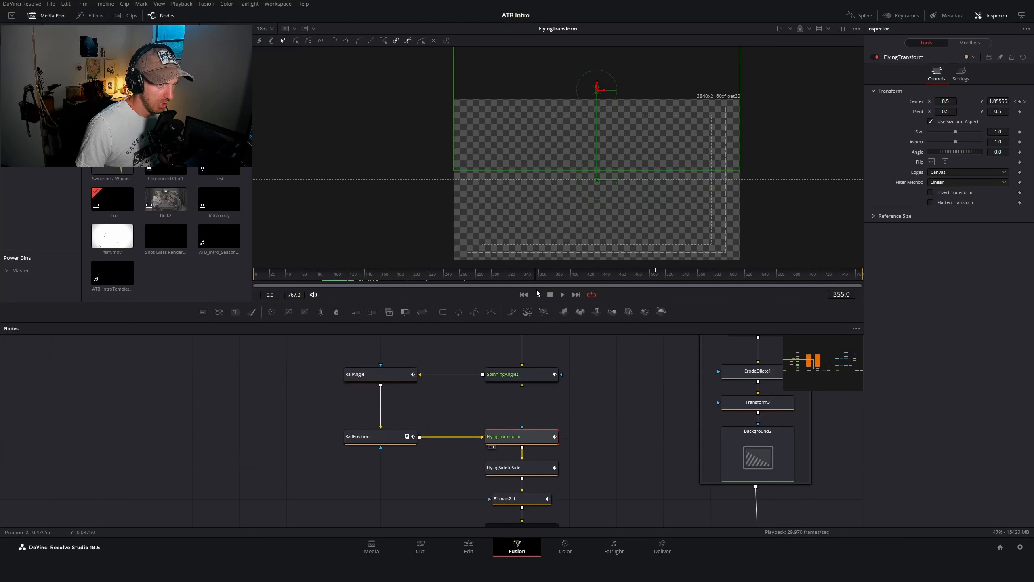
left_click_drag(537, 292, 721, 288)
Display the FlyingSidetoSide node in the viewer and scrub to frame 274 to examine its X and Y shake values
scroll(571, 414, "down", 2)
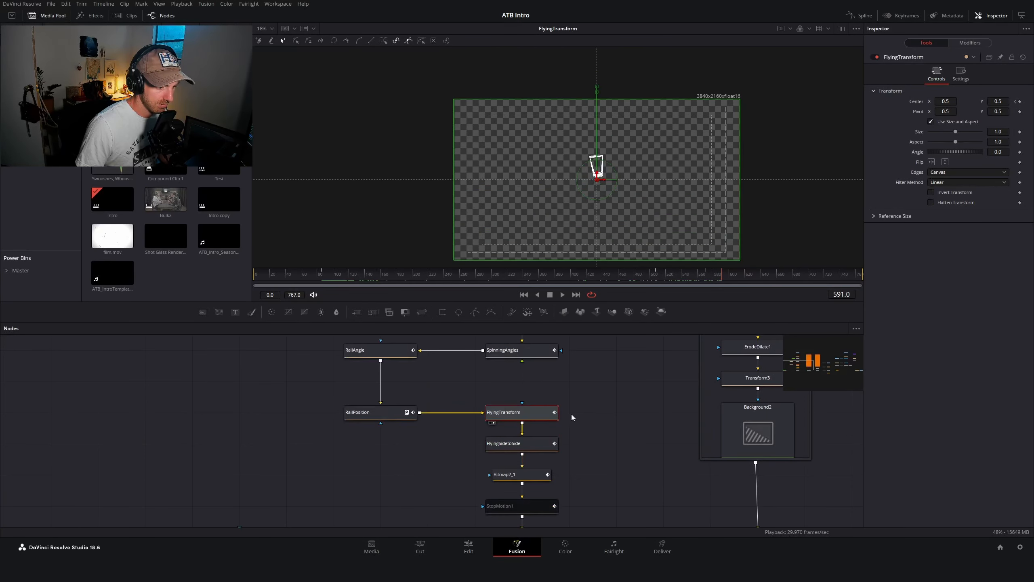
left_click(531, 444)
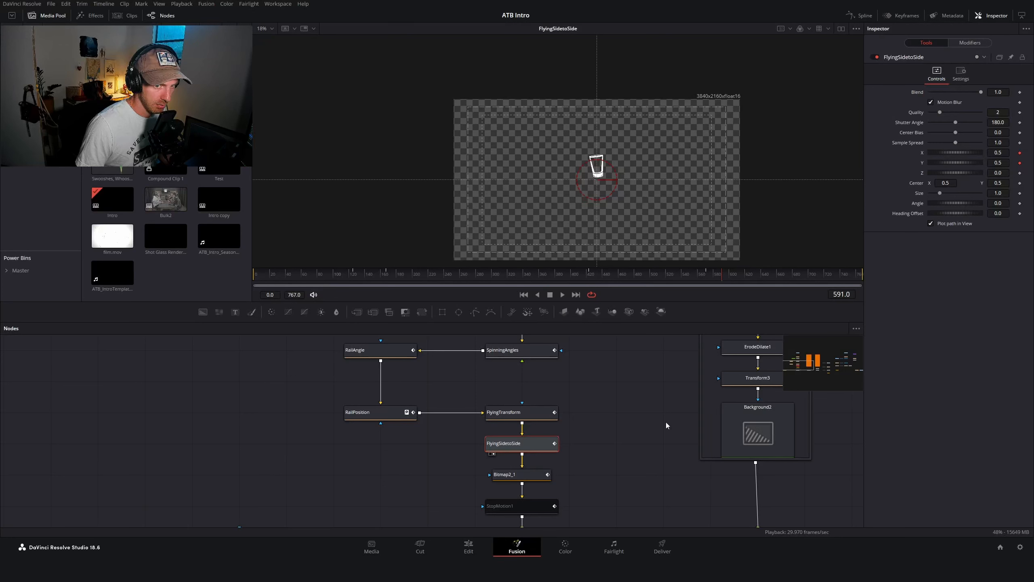
mouse_move(423, 285)
left_mouse_down()
mouse_move(444, 284)
mouse_move(387, 284)
mouse_move(432, 287)
left_mouse_up()
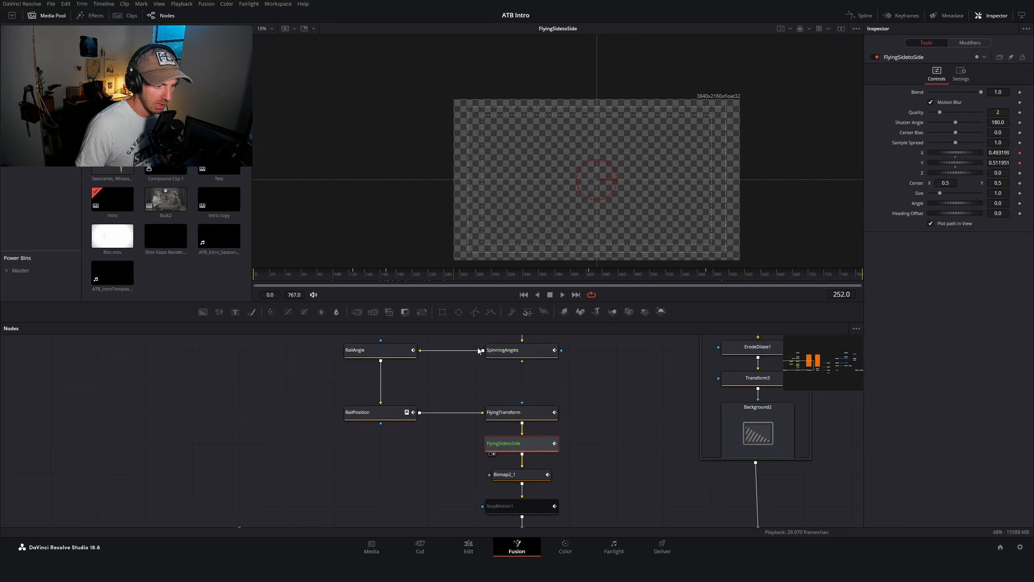
scroll(558, 445, "down", 3)
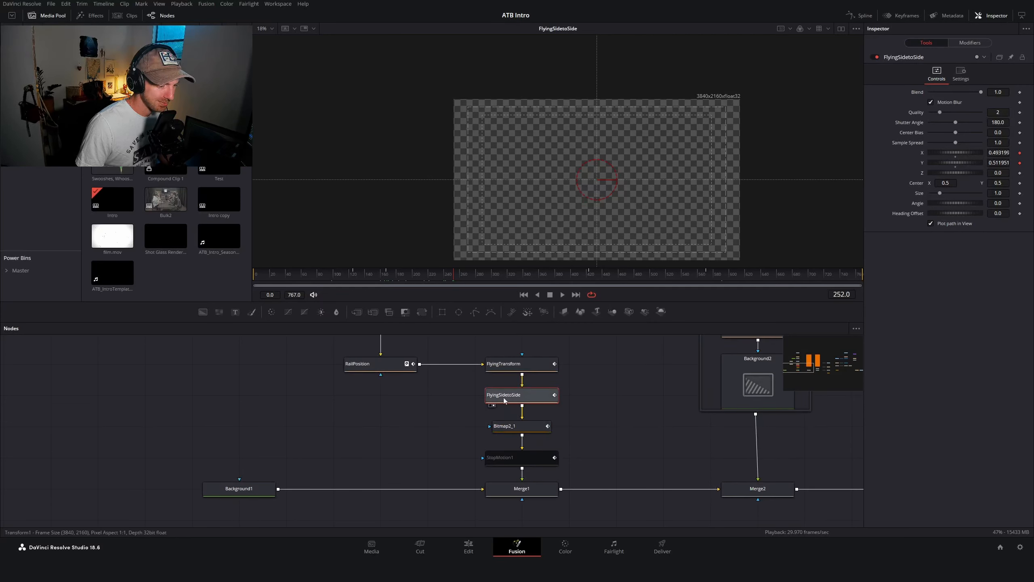
left_click(347, 277)
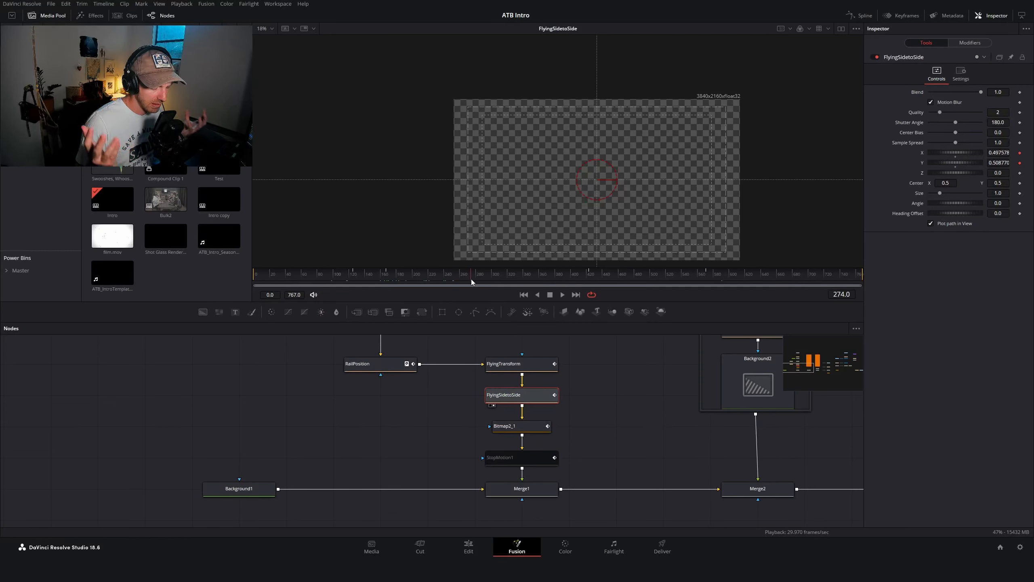
Display the Bitmap2_1 node in the viewer and scrub back to frame 95 to examine the glass mask and its animated High threshold
left_click(537, 431)
scroll(624, 357, "down", 3)
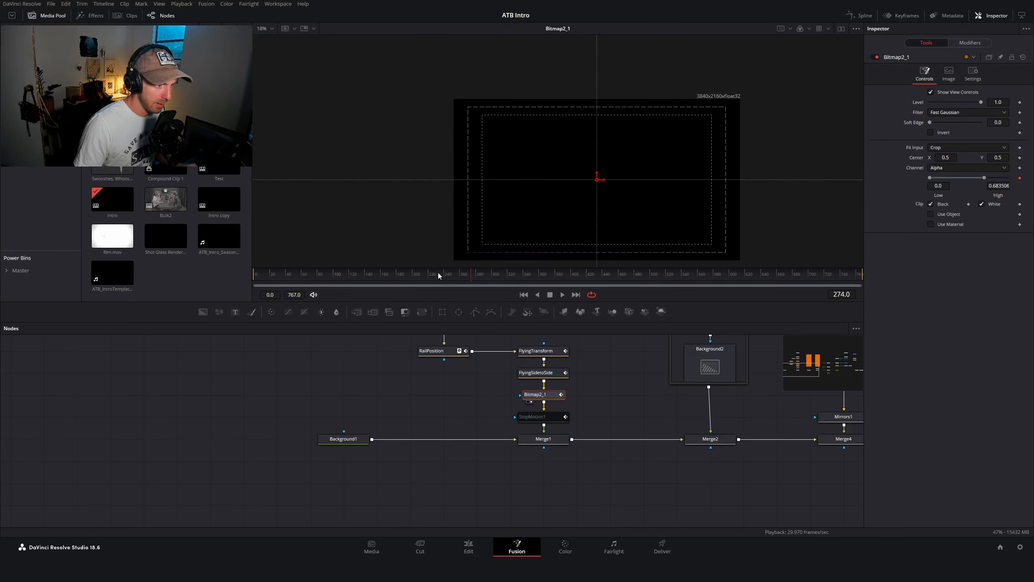
left_click_drag(437, 272, 430, 274)
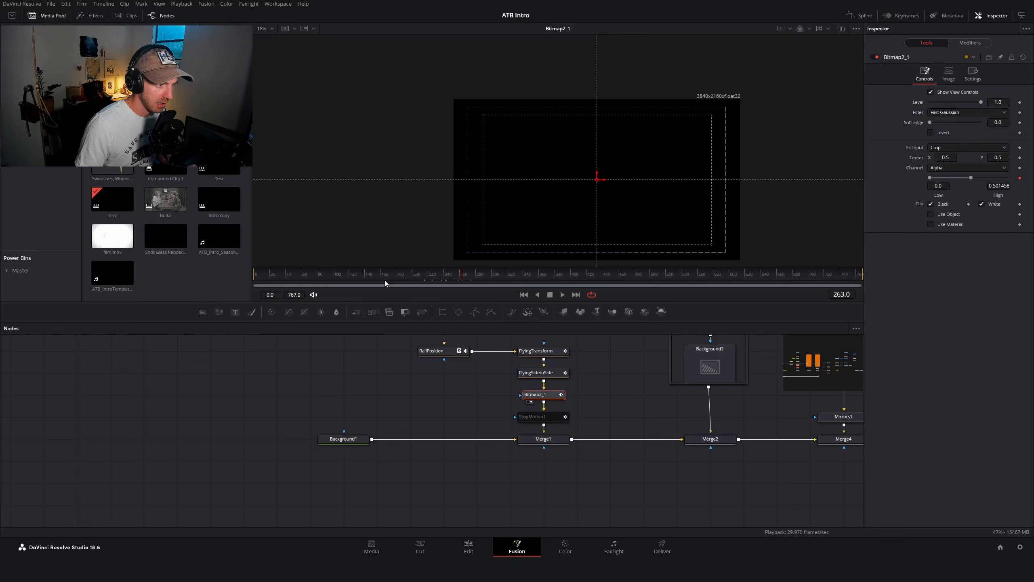
left_click_drag(313, 274, 328, 280)
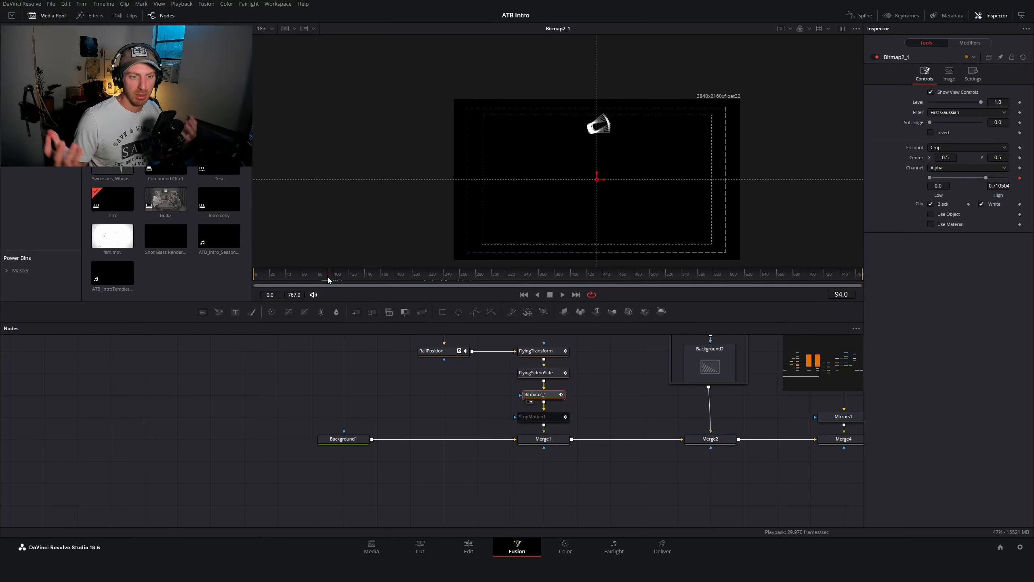
left_click_drag(338, 278, 330, 279)
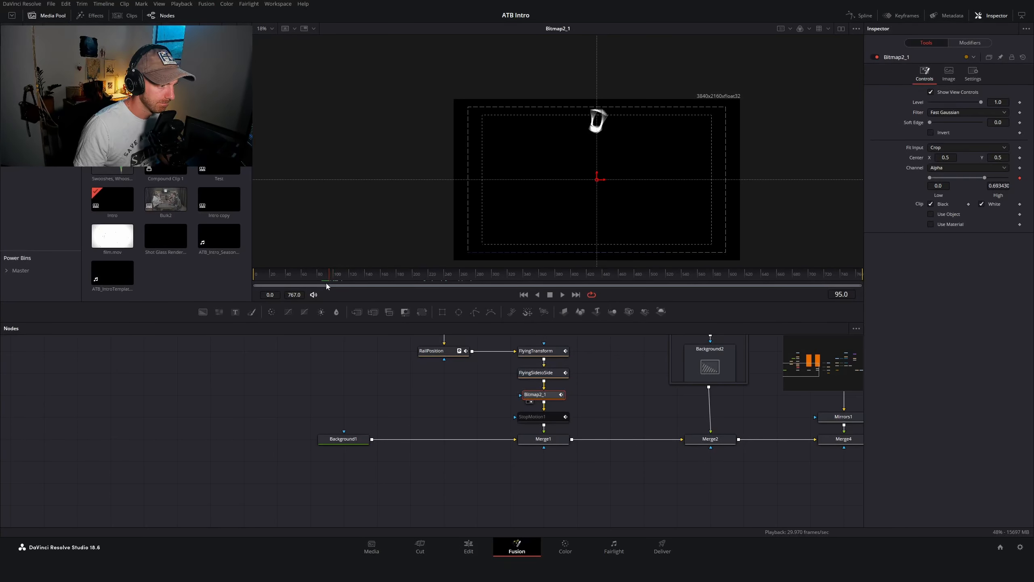
Display the MediaIn2 source image at the head of the glass node chain in the viewer
scroll(570, 439, "down", 5)
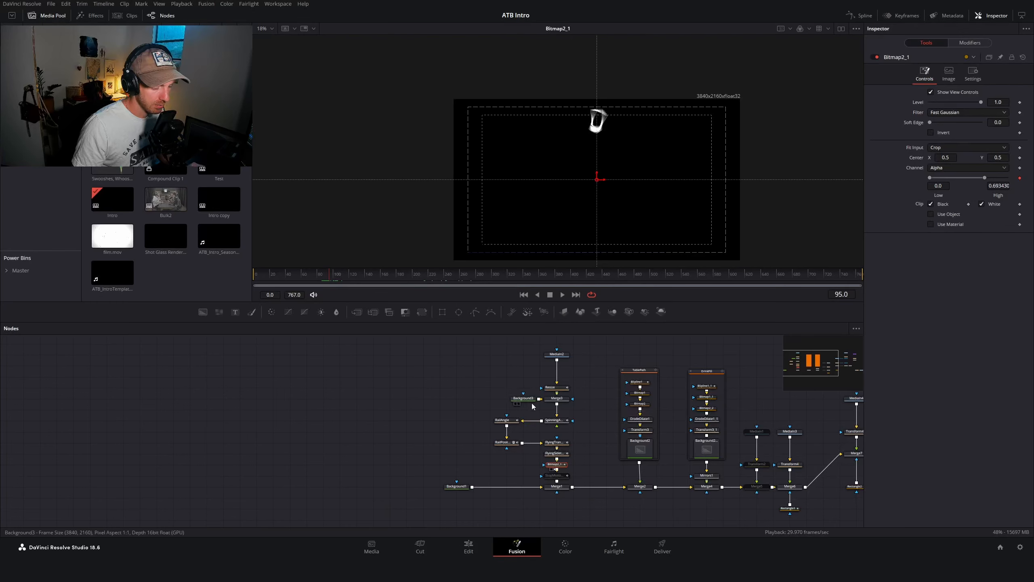
scroll(474, 447, "right", 2)
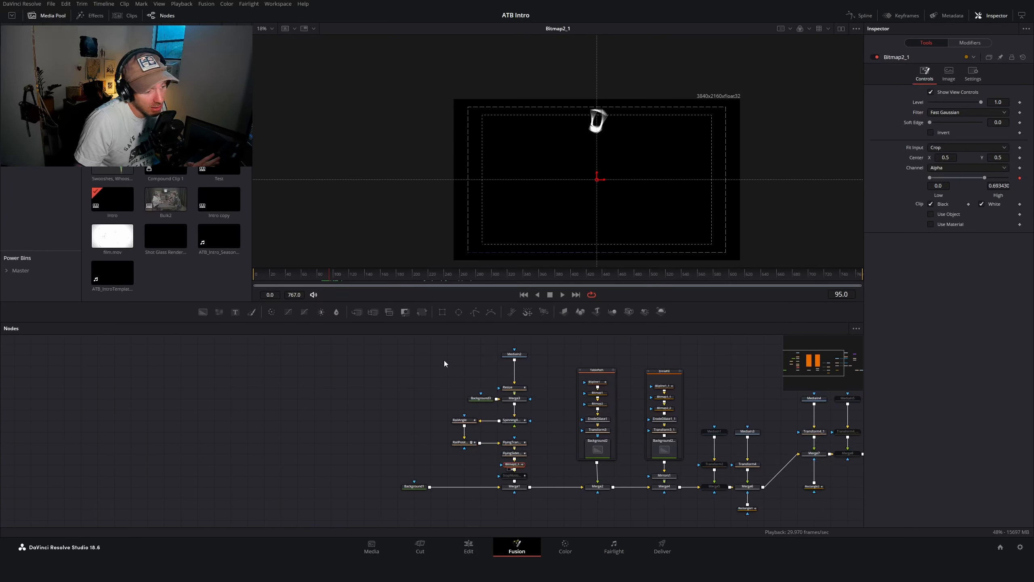
left_click_drag(439, 344, 517, 445)
left_click(524, 355)
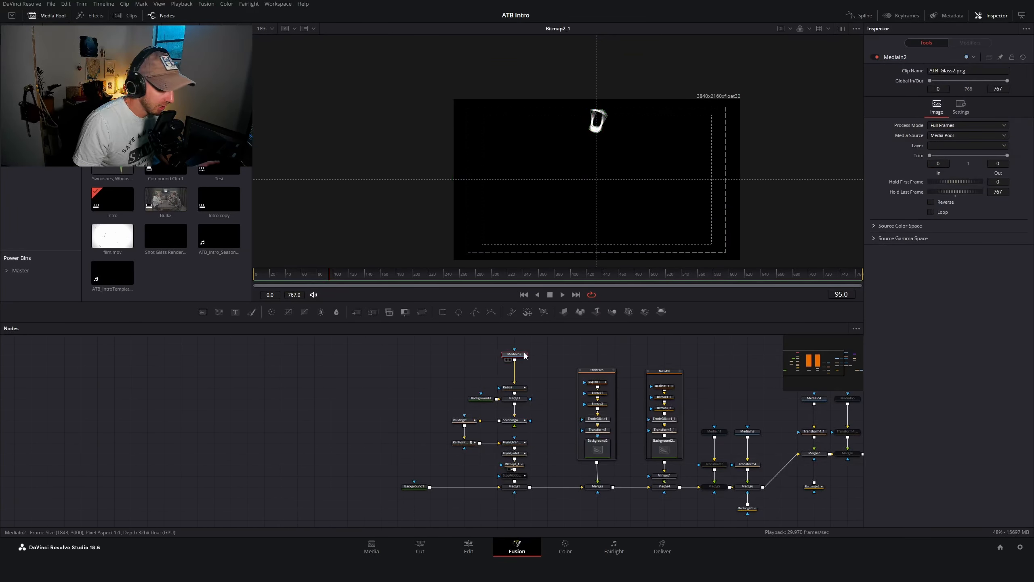
key("1")
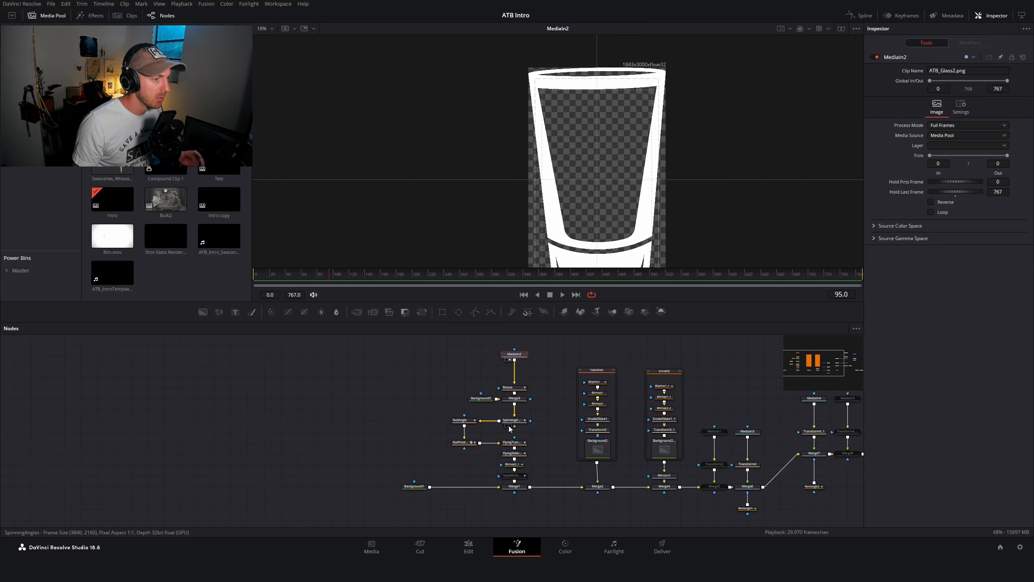
Open the Spline editor beside the node graph and select the glass animation nodes from Resize down to Merge1, including RailAngle and RailPosition
left_click(859, 15)
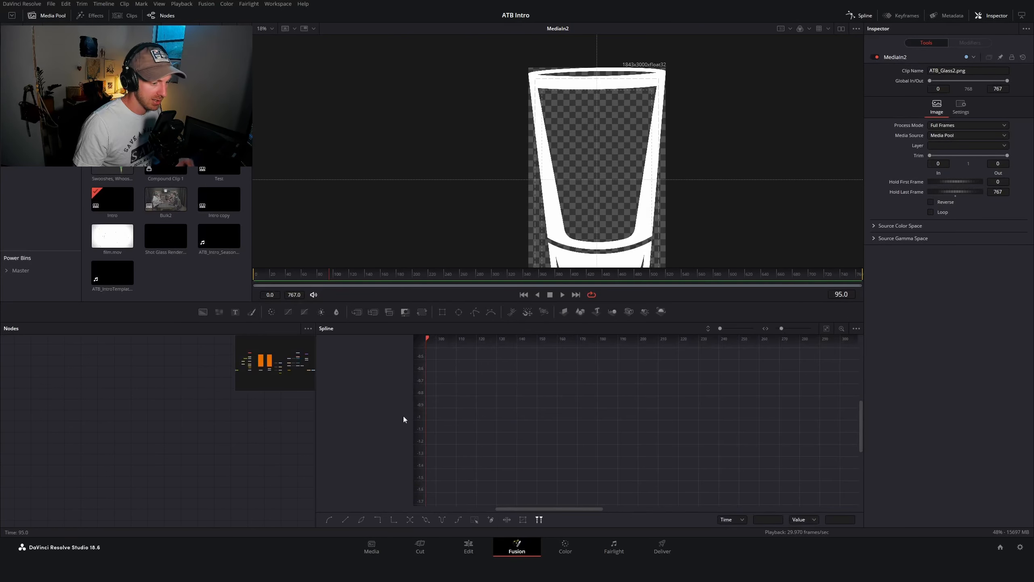
left_click_drag(317, 398, 596, 408)
left_click_drag(430, 369, 531, 495)
scroll(672, 402, "right", 10)
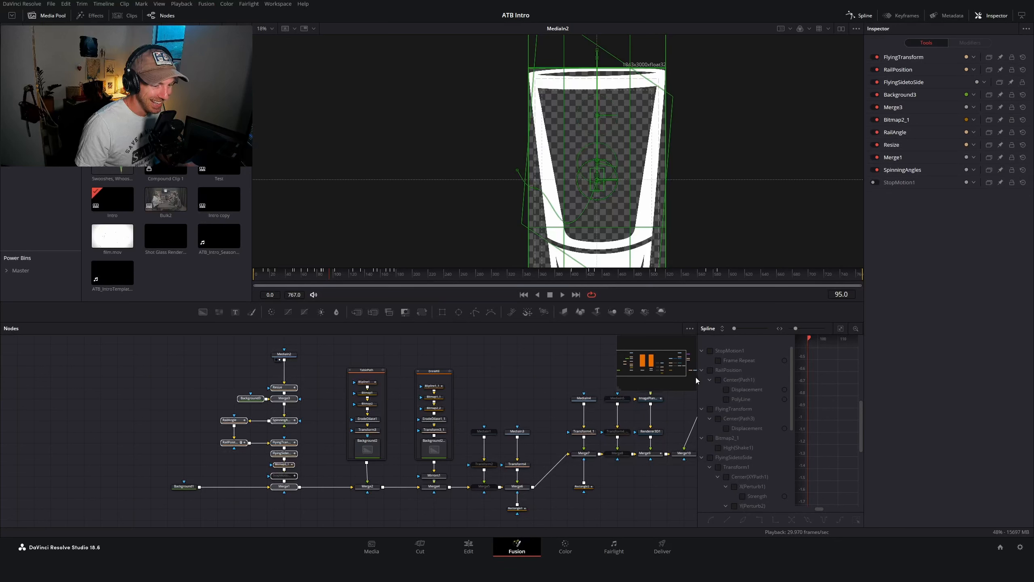
left_click_drag(698, 376, 438, 376)
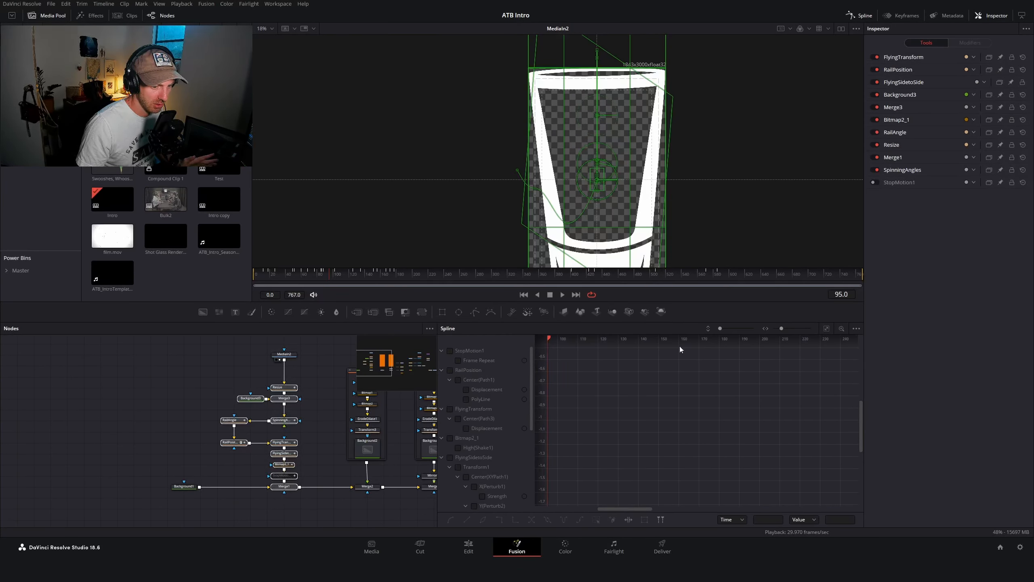
Show the StopMotion1, RailPosition, FlyingTransform, Bitmap2_1 and FlyingSidetoSide curves in the Spline editor and fit them to the graph
left_click(443, 352)
left_click(449, 350)
left_click(449, 361)
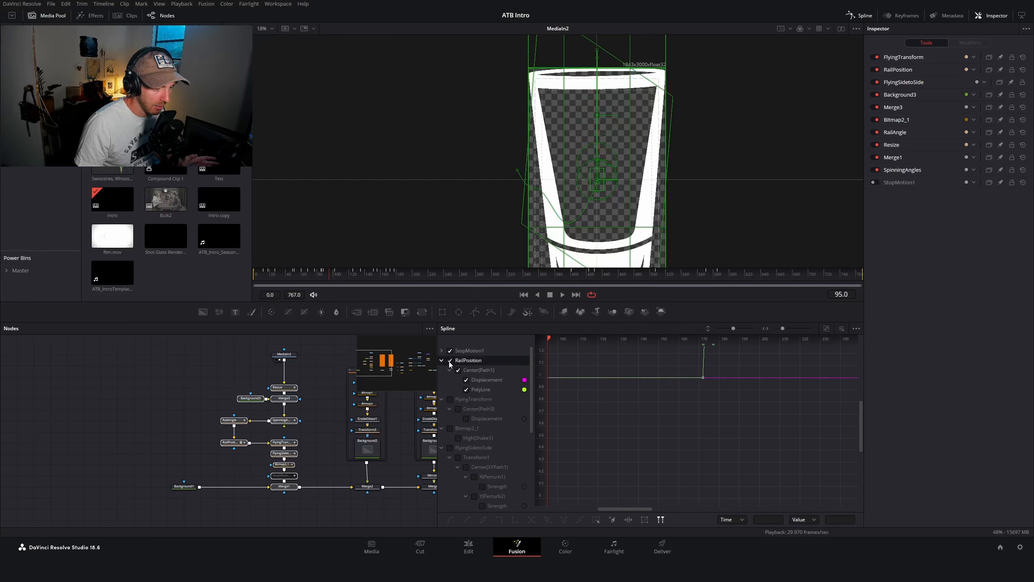
left_click(450, 399)
left_click(450, 428)
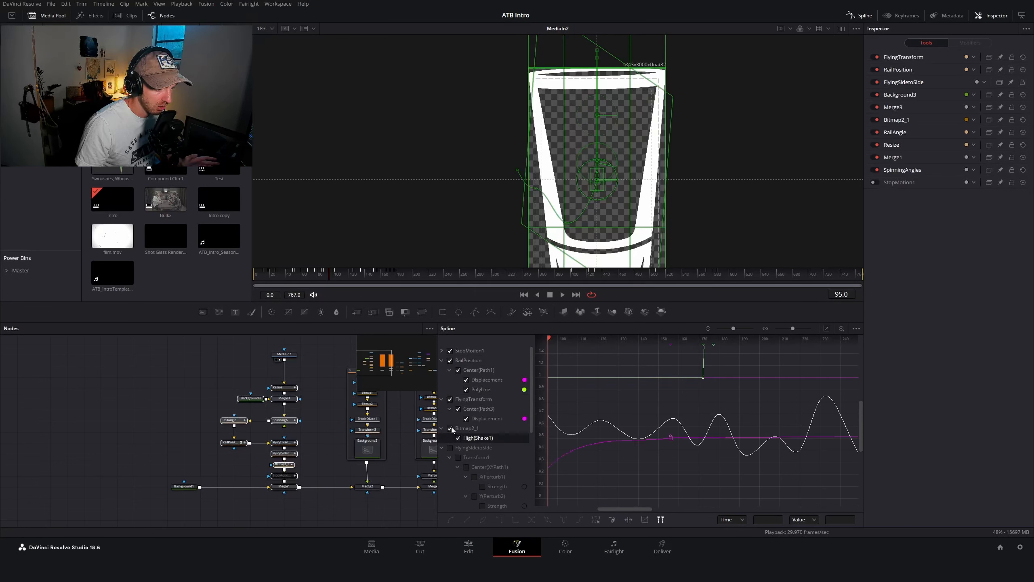
left_click(450, 448)
left_click(826, 328)
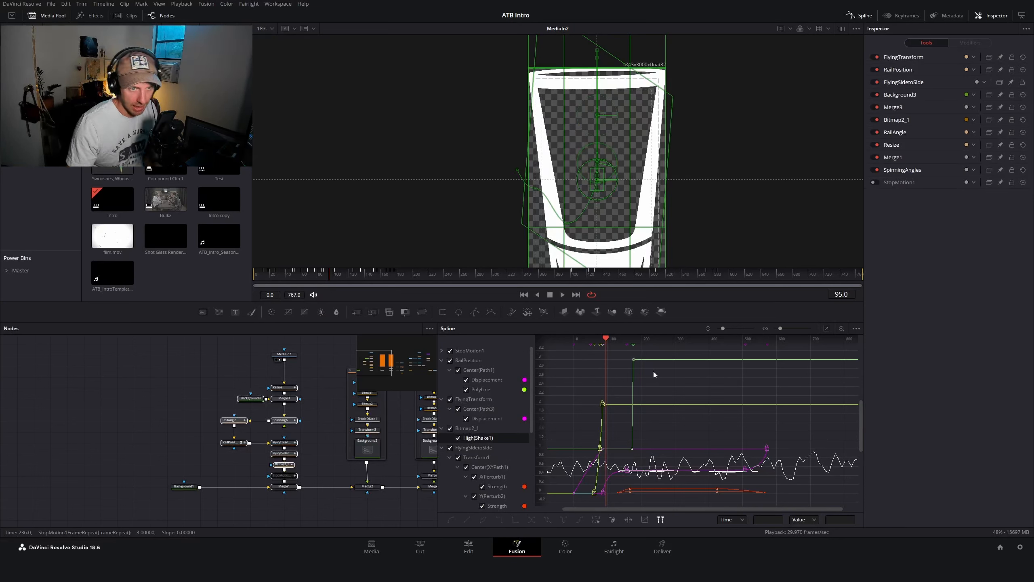
scroll(644, 384, "left", 1)
scroll(644, 383, "left", 1)
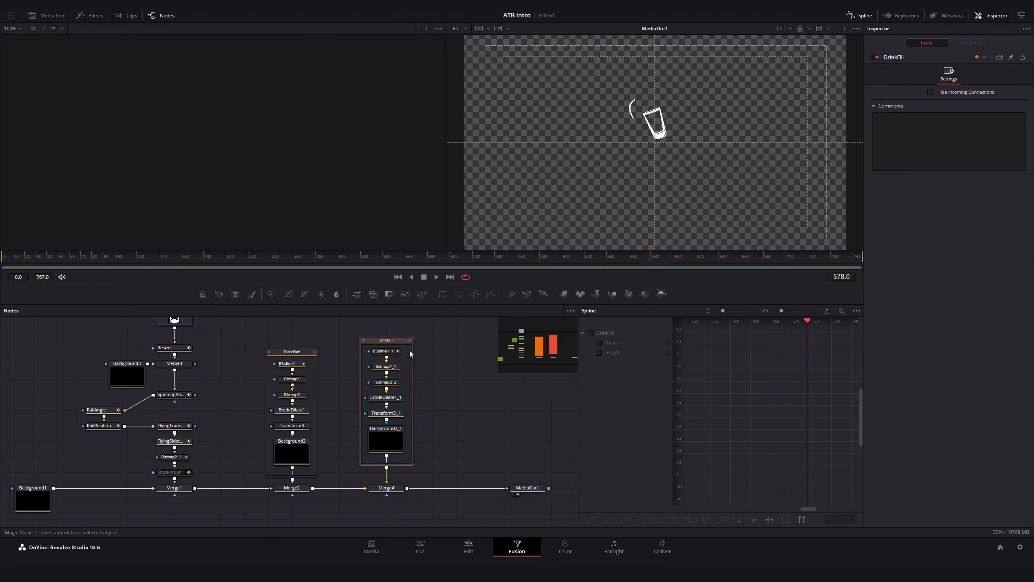
Insert a Mirrors node between the DrinkFill group and Merge4, and rearrange the surrounding nodes to make room for it
key("Return")
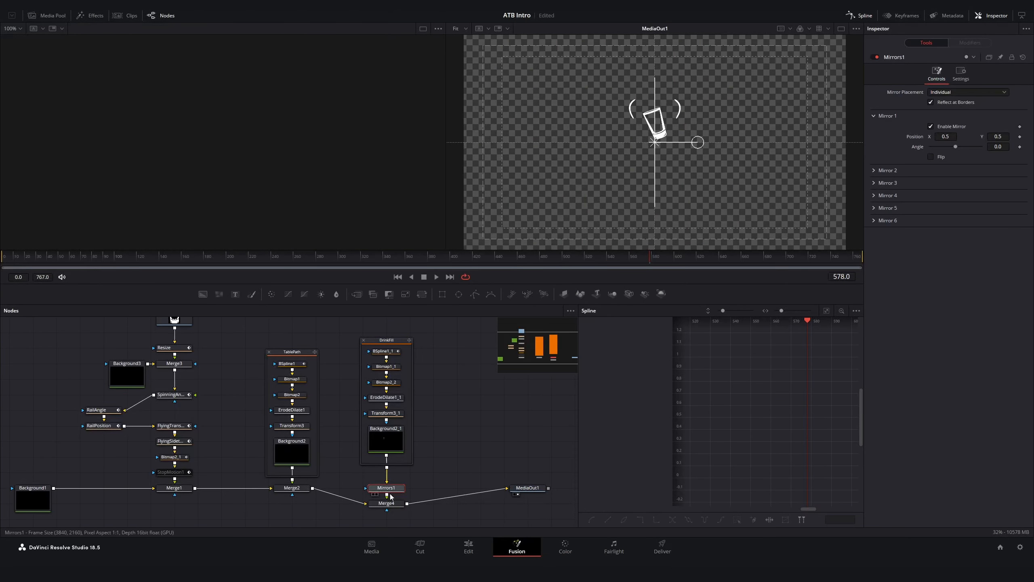
left_click_drag(542, 487, 542, 503)
left_click_drag(384, 488, 384, 472)
left_click_drag(300, 352, 299, 324)
left_click_drag(393, 340, 393, 325)
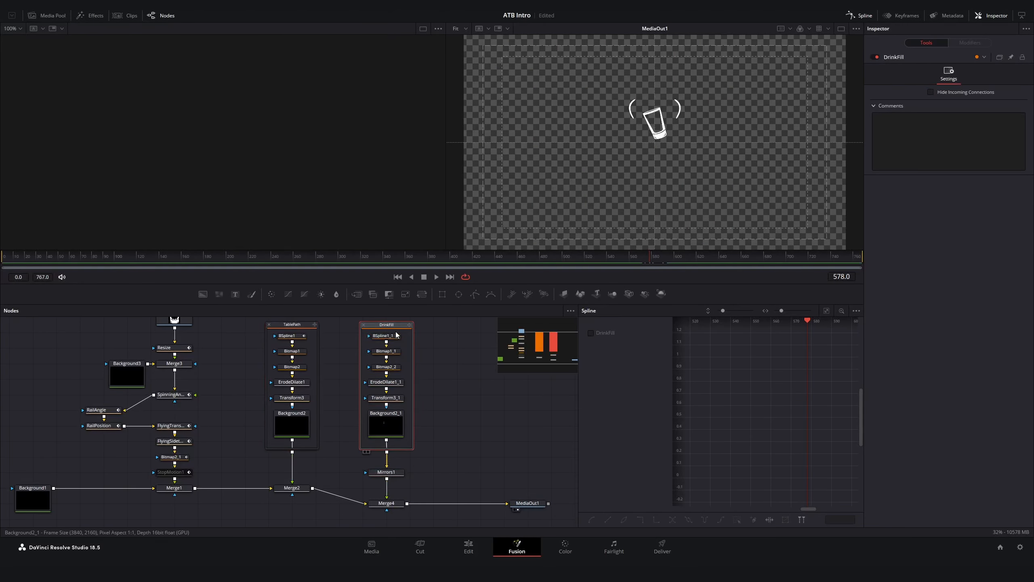
left_click_drag(557, 519, 395, 500)
left_click_drag(395, 503, 395, 487)
Move the playhead to frame 585 to examine the mirrored drink lines above the glass
left_click(389, 472)
left_click(665, 260)
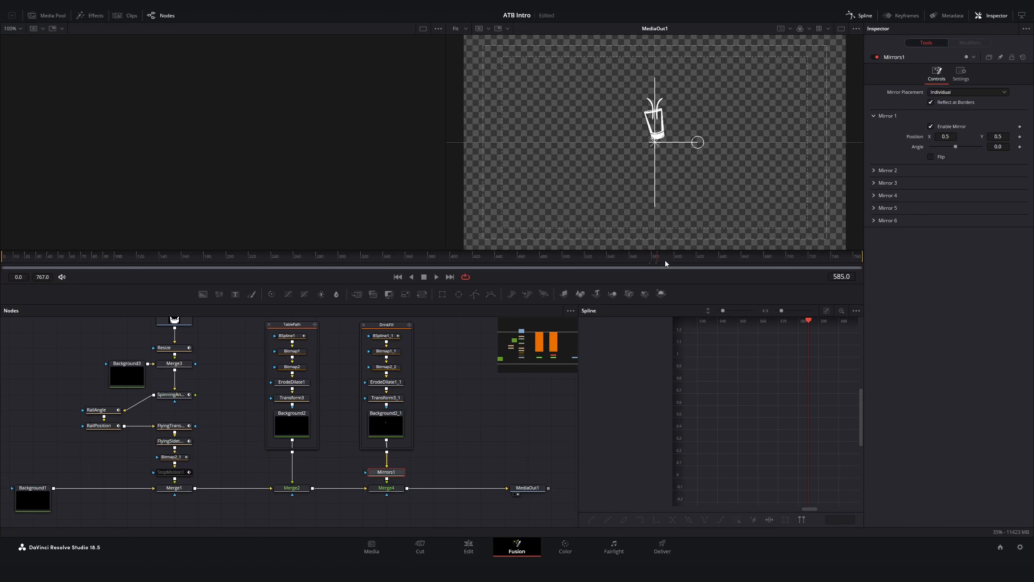
left_click_drag(670, 268, 662, 263)
Merge Clink transparent.png from the media pool's Logo bin into the composition after Merge4
left_click_drag(539, 488, 564, 487)
left_click(390, 488)
left_click(48, 16)
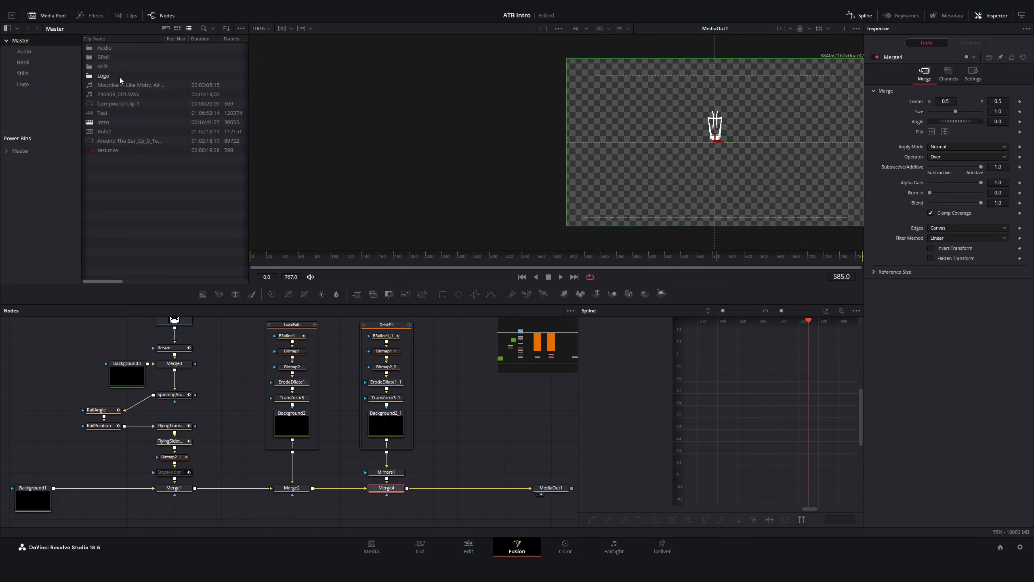
double_click(114, 77)
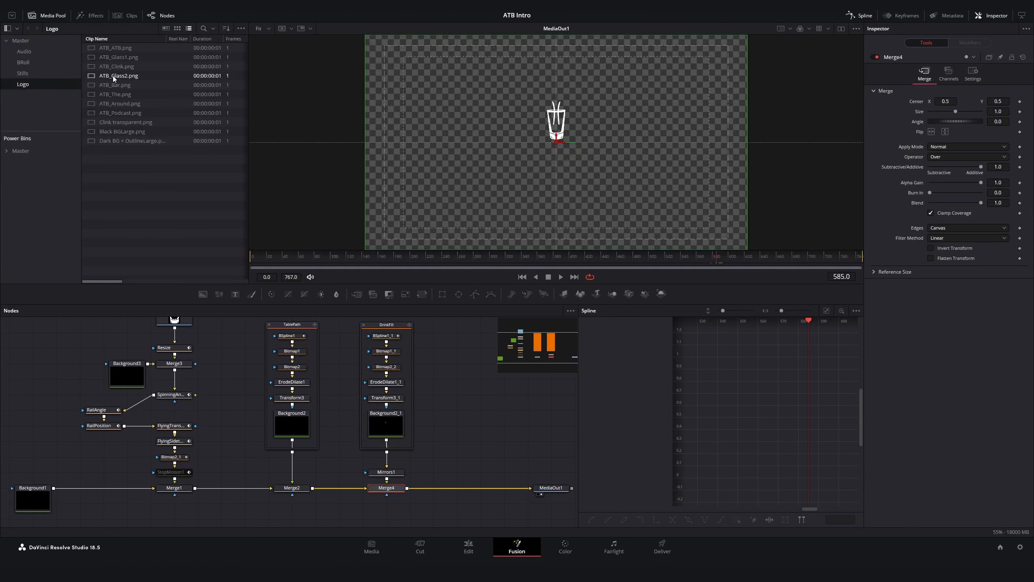
left_click_drag(148, 122, 504, 420)
Add a Transform to the full logo image with size 0.22 and center 0.544, 0.621, placing its glass over the animated glass
left_click(422, 294)
mouse_move(955, 131)
left_mouse_down()
mouse_move(944, 132)
mouse_move(969, 131)
mouse_move(946, 131)
left_mouse_up()
left_click_drag(997, 101, 994, 131)
scroll(539, 131, "up", 5)
left_click_drag(945, 101, 999, 101)
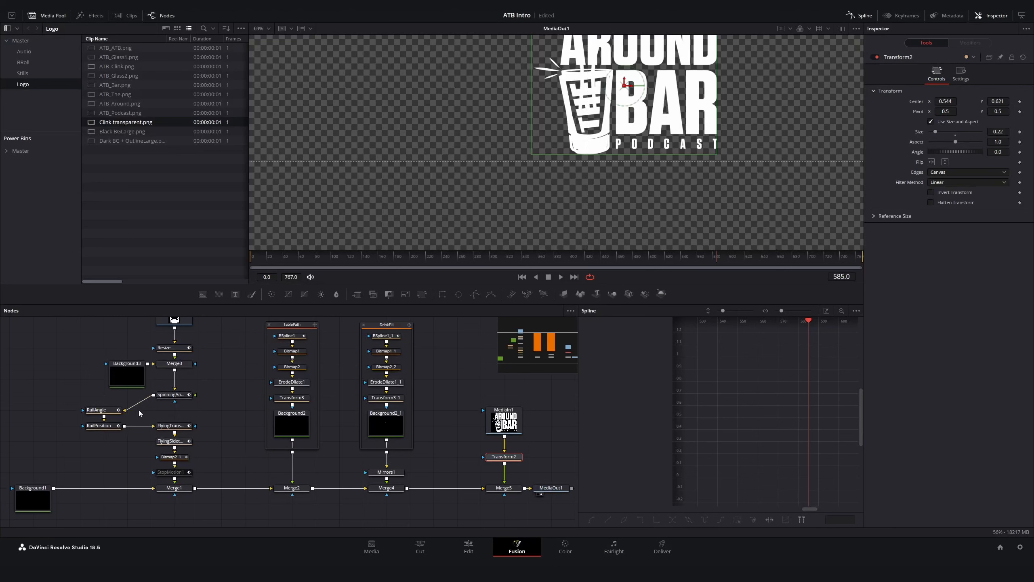
Show RailAngle's Angle curve in the Spline editor and set the glass angle at frame 585 to about 1443.7
left_click(100, 409)
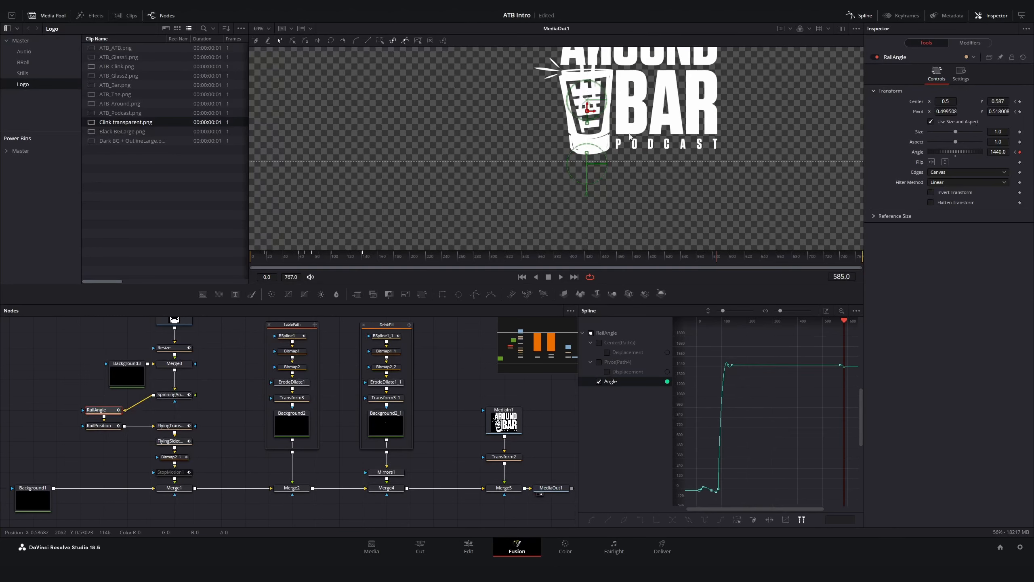
left_click(504, 420)
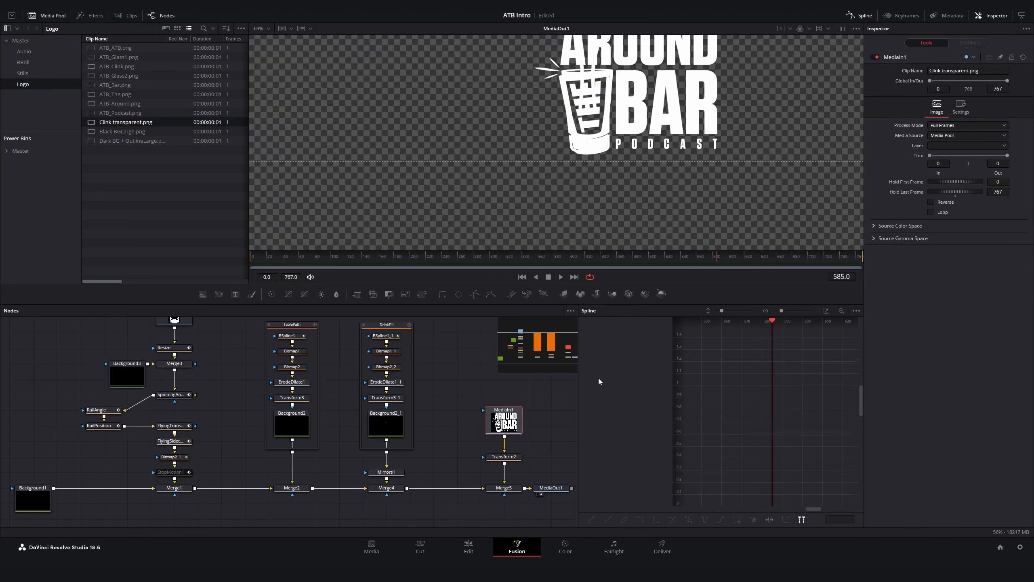
left_click(504, 456)
left_click(100, 409)
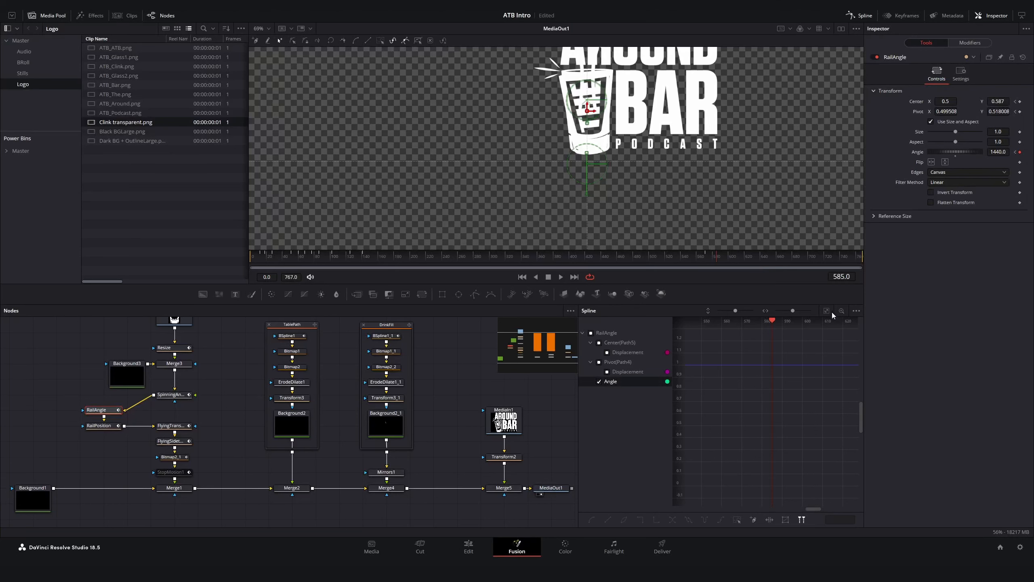
left_click(599, 362)
left_click_drag(851, 358, 833, 372)
scroll(824, 357, "up", 10)
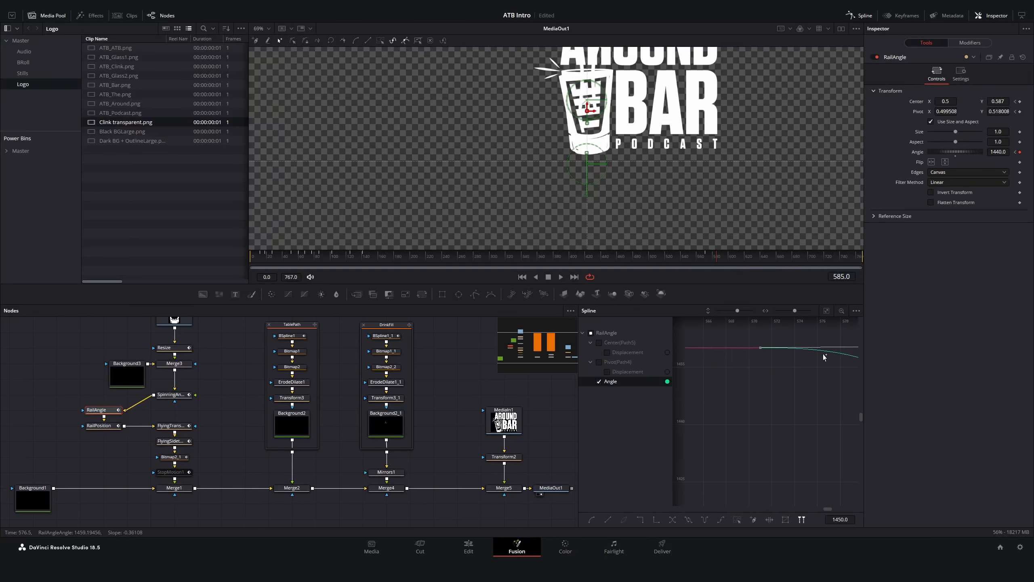
left_click_drag(998, 151, 1011, 152)
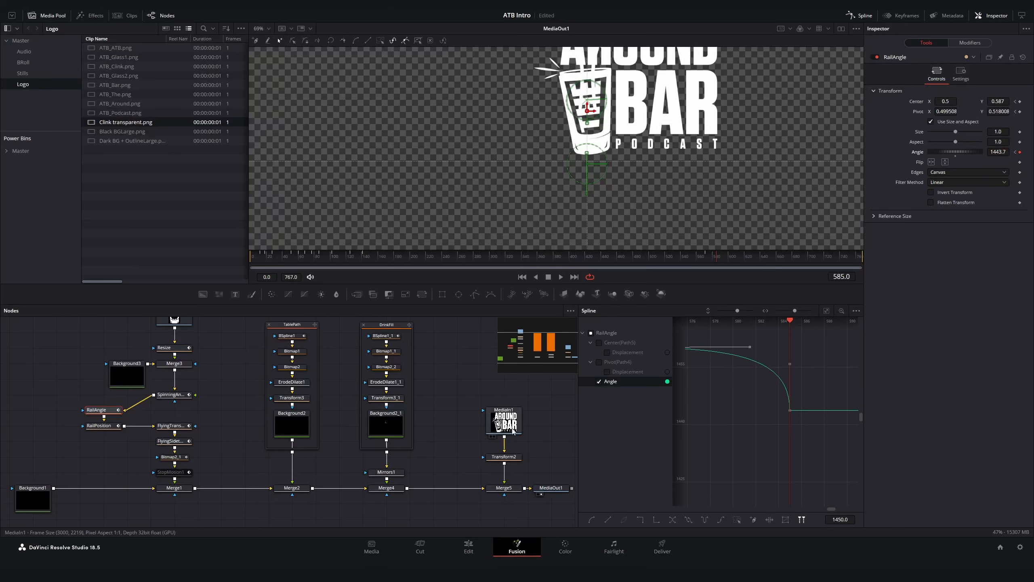
Fade the logo by setting Merge5's blend to 0.496, and tilt the glass to match it with a RailAngle angle of about 1445.2
left_click(503, 488)
left_click_drag(980, 203, 955, 202)
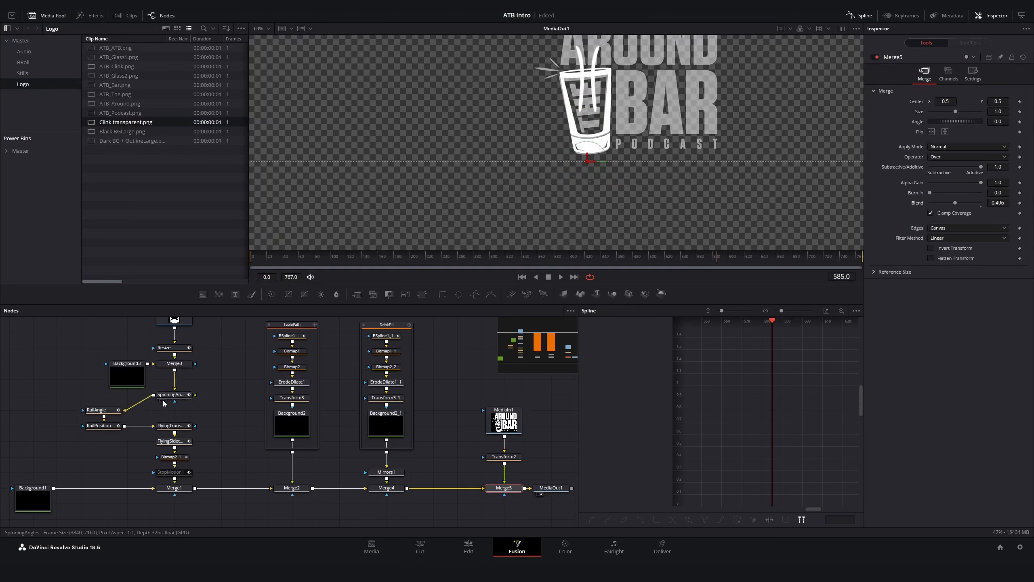
left_click(98, 409)
left_click_drag(998, 152, 1000, 151)
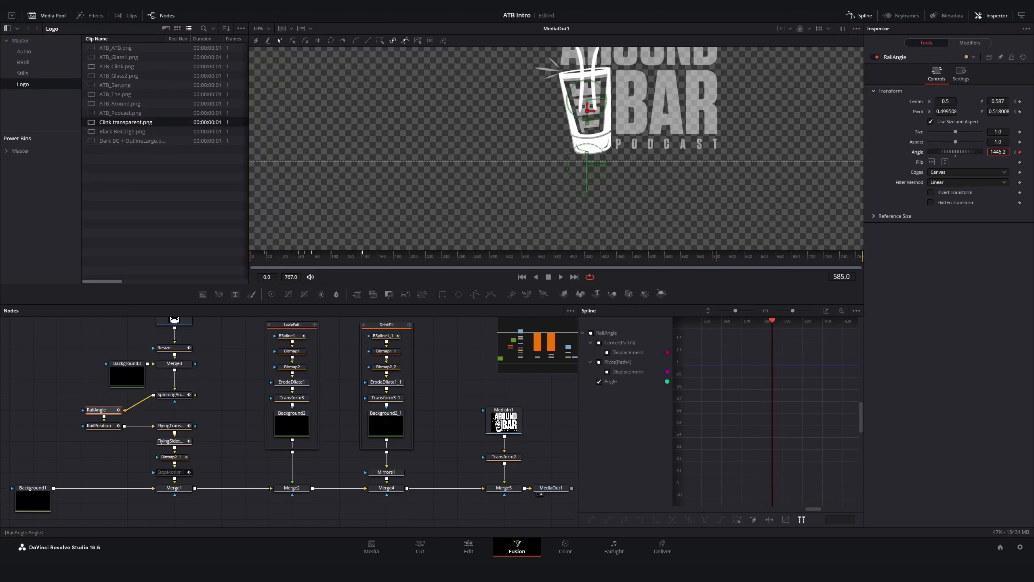
Adjust the logo's Transform2 to size 0.216 and center Y 0.625, and set Merge5's blend to 0.52
left_click(505, 456)
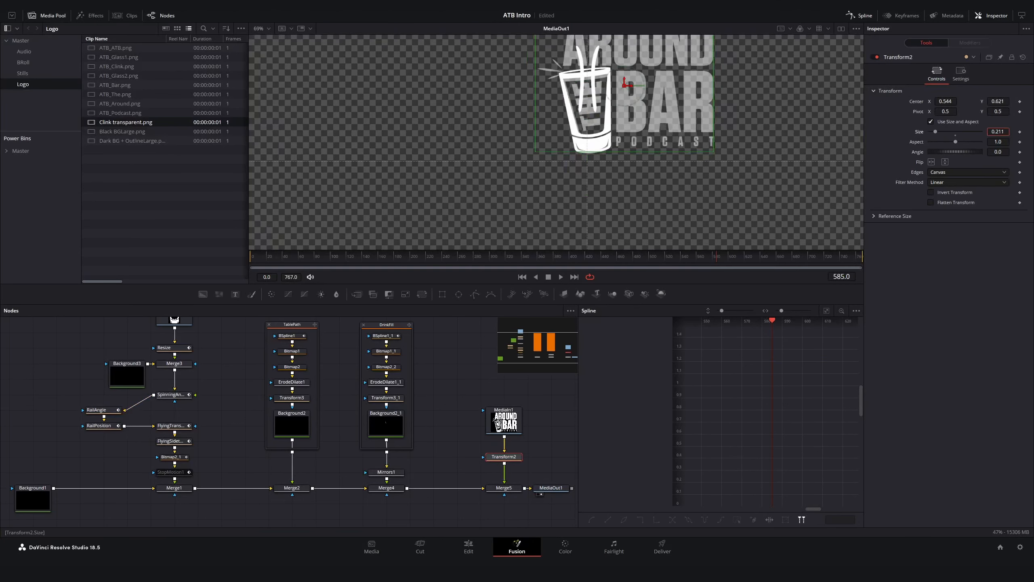
left_click_drag(991, 103, 993, 103)
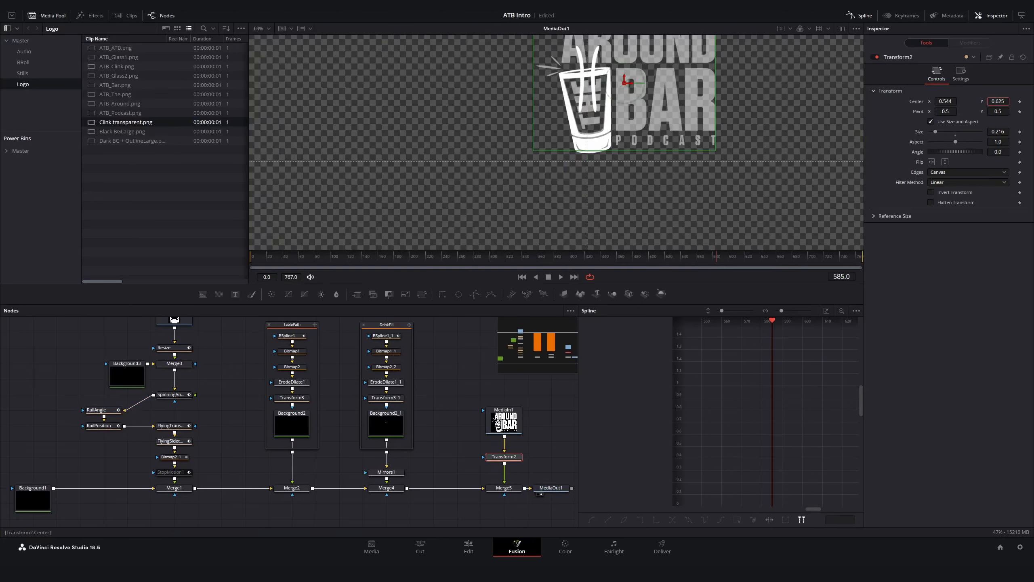
left_click(503, 487)
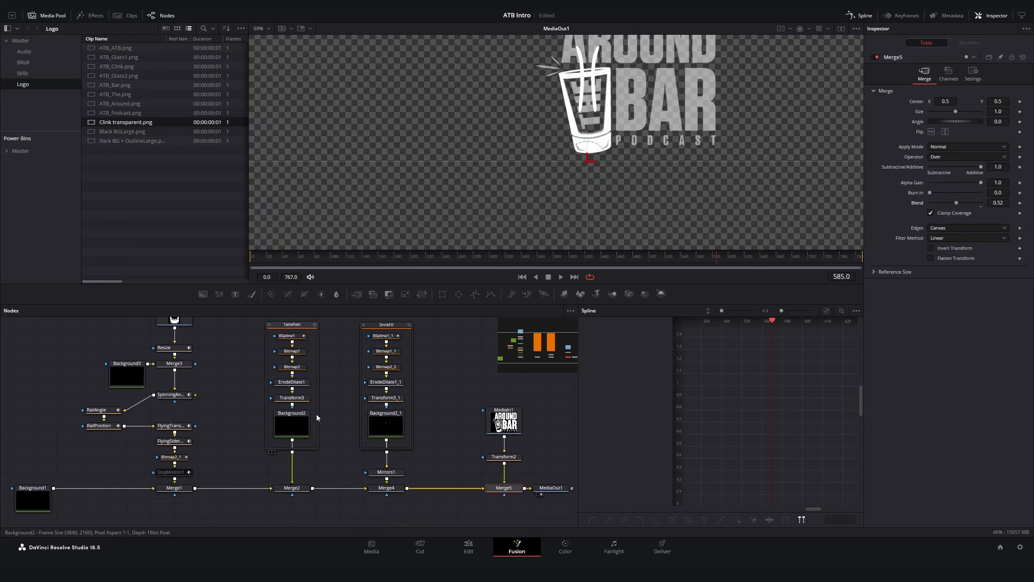
Refine the logo's Transform2 to size 0.225 and center about 0.545, 0.634, undoing the accidental size change
left_click(503, 456)
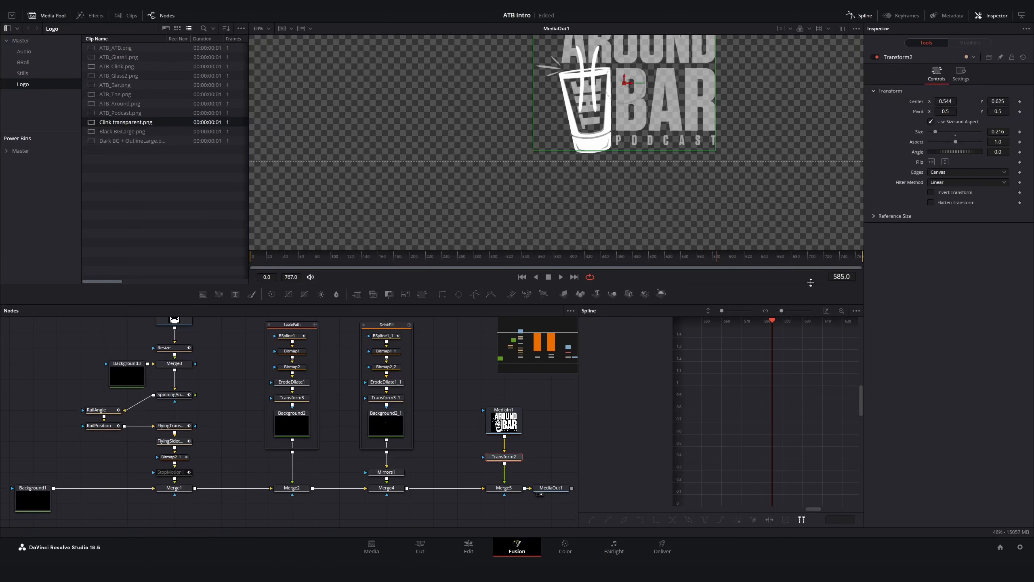
left_click_drag(1003, 100, 995, 132)
left_click_drag(945, 101, 971, 100)
left_click_drag(997, 132, 920, 101)
key("ctrl+z")
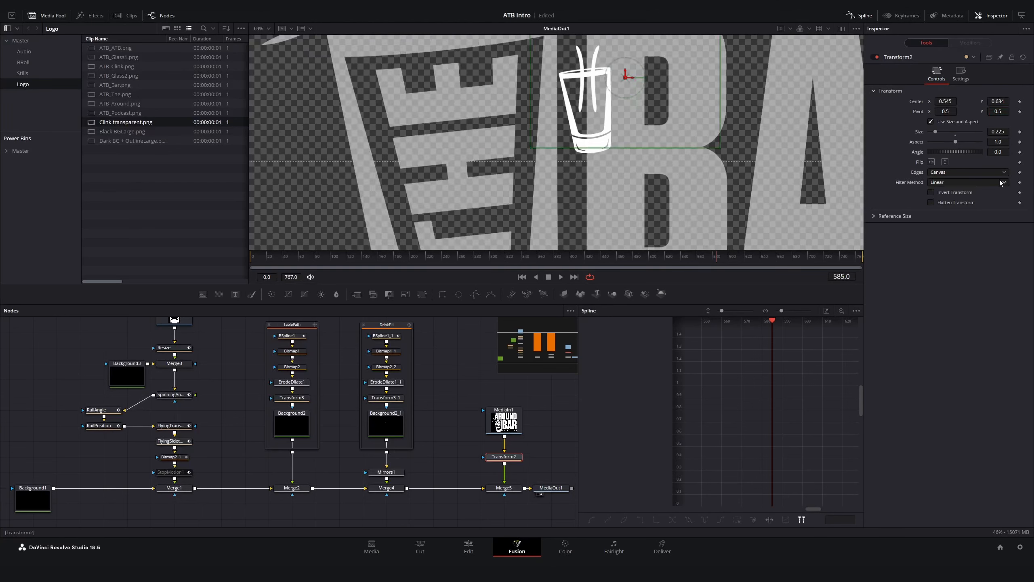
left_click_drag(1001, 102, 945, 101)
Shift the logo nodes and MediaOut1 apart and merge ATB_The.png into the chain after Merge5
left_click_drag(546, 488, 569, 488)
left_click_drag(457, 398, 513, 492)
left_click_drag(504, 488, 458, 488)
left_click(458, 488)
left_click_drag(115, 95, 493, 387)
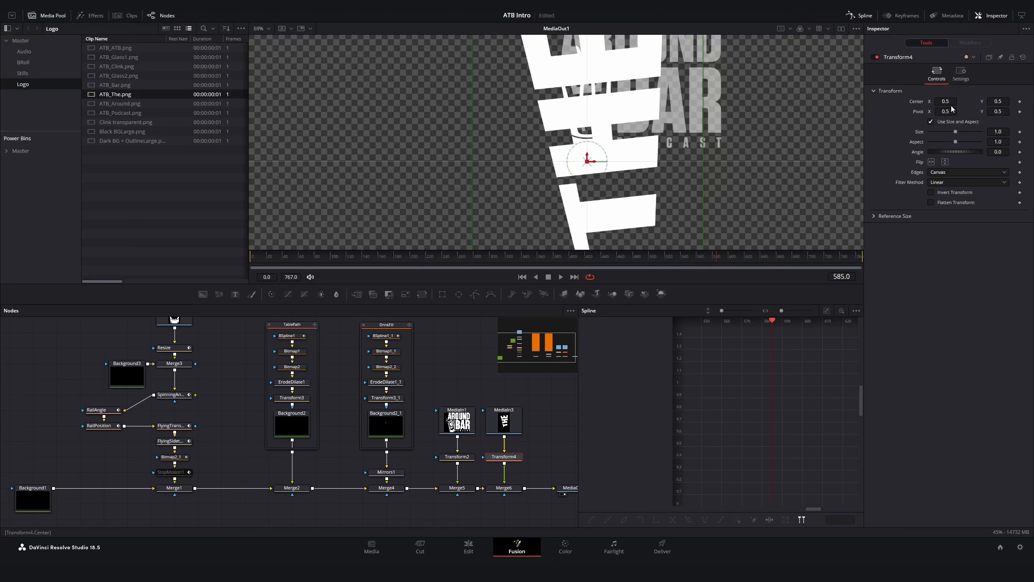
Set the Transform on the THE image to size 0.225 and center 0.49, 0.632 so it sits inside the glass
left_click_drag(955, 131, 937, 131)
key("plus")
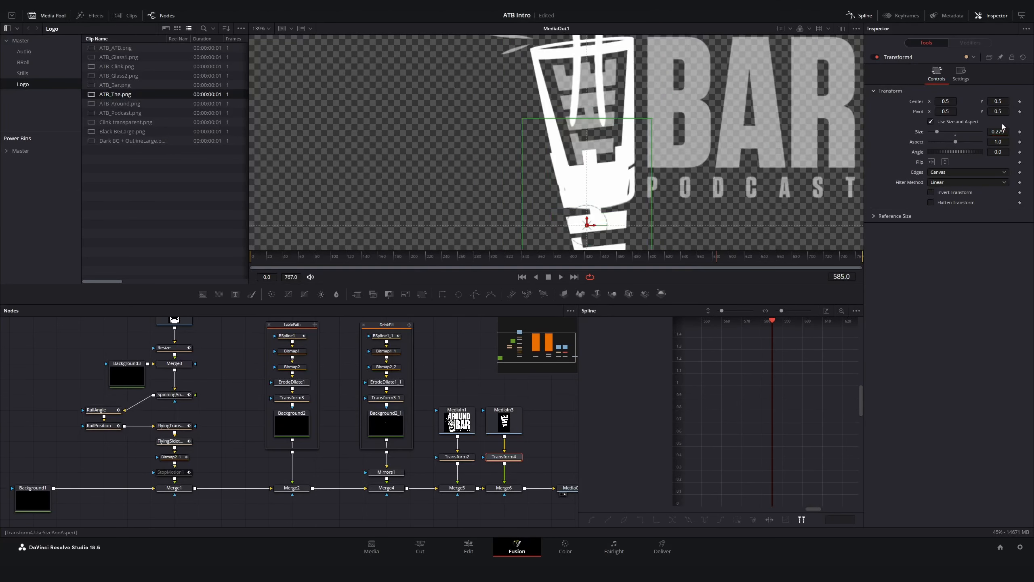
left_click_drag(997, 102, 995, 132)
mouse_move(954, 102)
left_mouse_down()
mouse_move(988, 104)
mouse_move(998, 132)
mouse_move(946, 102)
left_mouse_up()
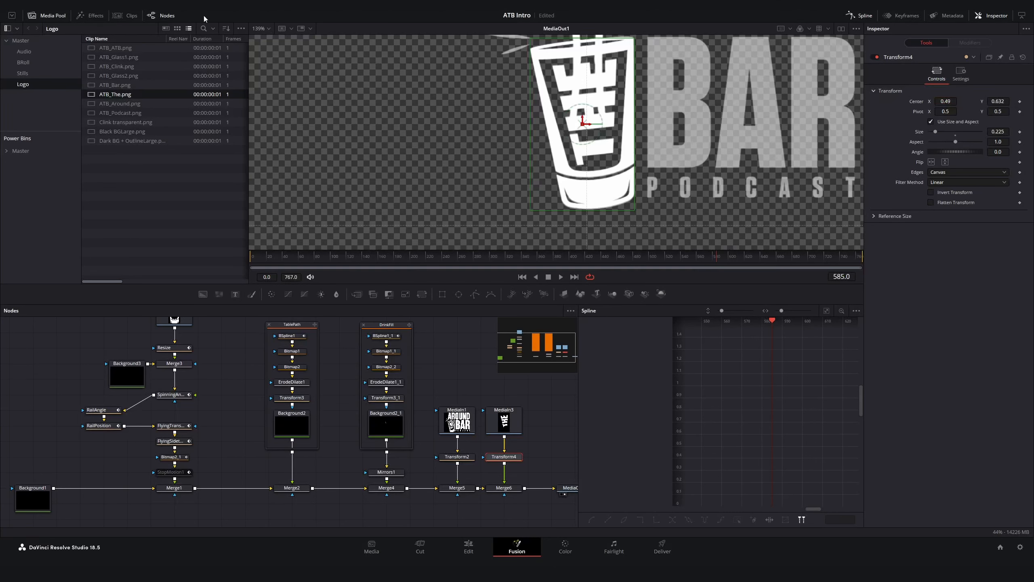
Merge ATB_Bar.png from the Logo bin into the chain after Merge6
key("minus")
left_click(504, 487)
scroll(504, 469, "right", 3)
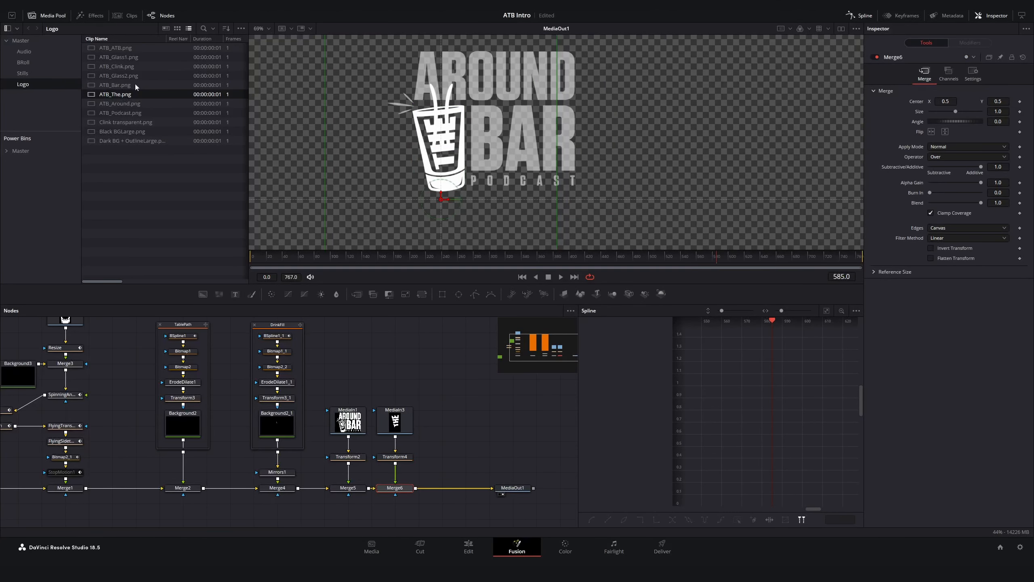
left_click_drag(131, 85, 415, 488)
Paste a copy of Transform4 after the BAR image and set its center to 0.678, 0.711 to cover the faded word
left_click(402, 457)
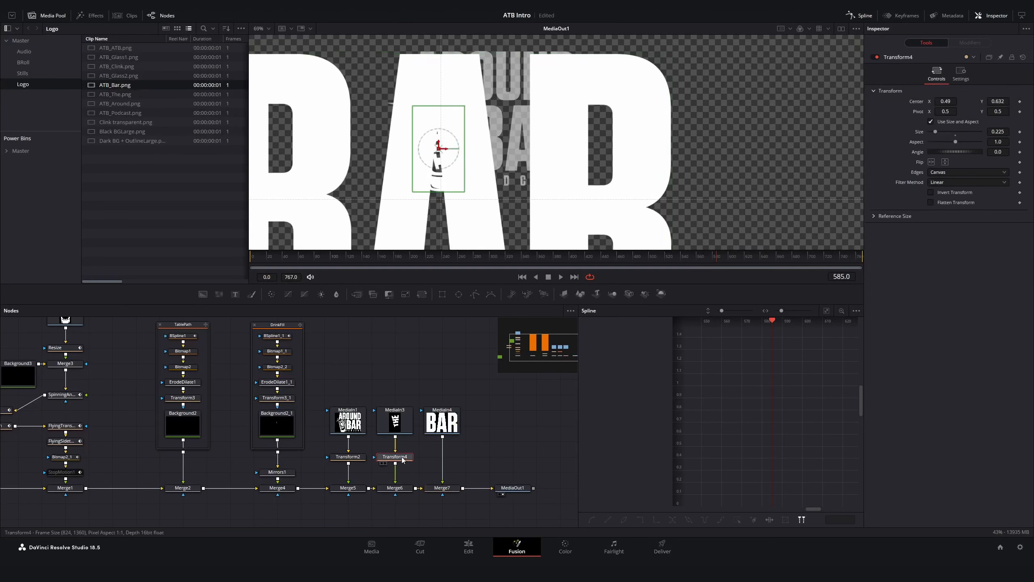
key("ctrl+c")
left_click(442, 422)
key("ctrl+v")
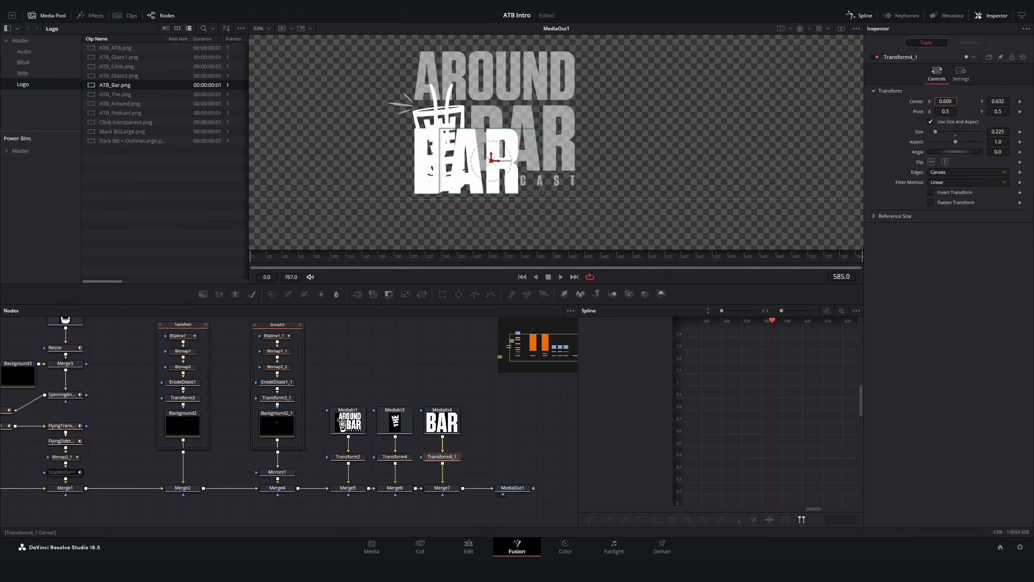
left_click_drag(938, 101, 999, 101)
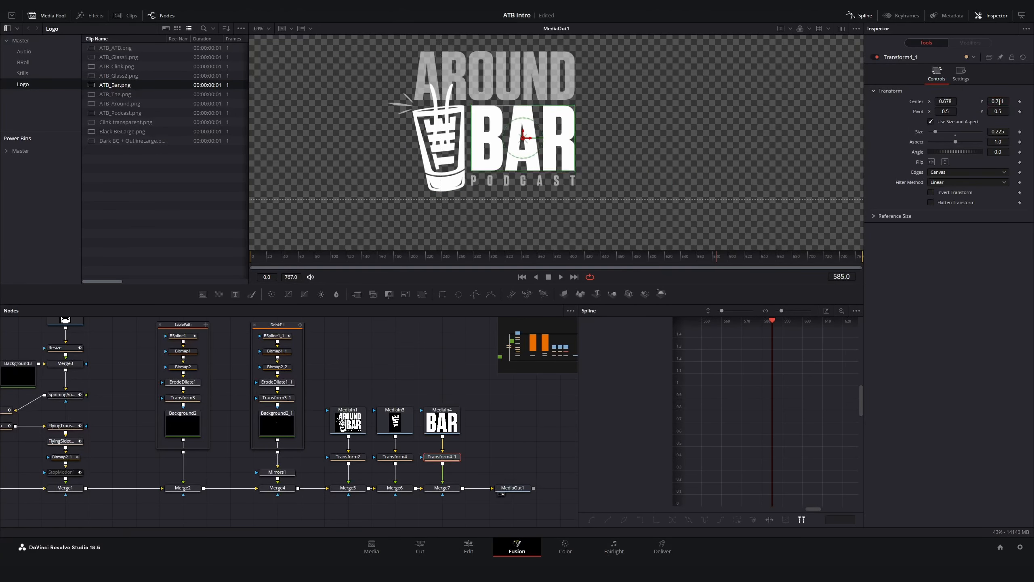
Try duplicating the BAR image together with its Transform and Merge nodes at the end of the chain, and undo the duplication
left_click(450, 432)
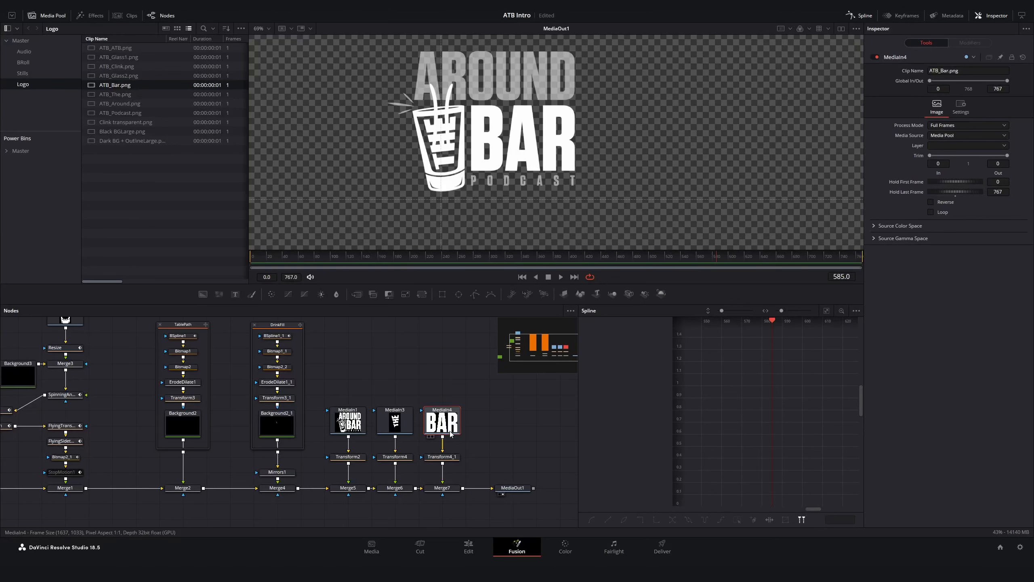
left_click_drag(512, 488, 535, 487)
left_click_drag(474, 397, 488, 477)
key("ctrl+c")
left_click(484, 451)
key("ctrl+v")
left_click(527, 477)
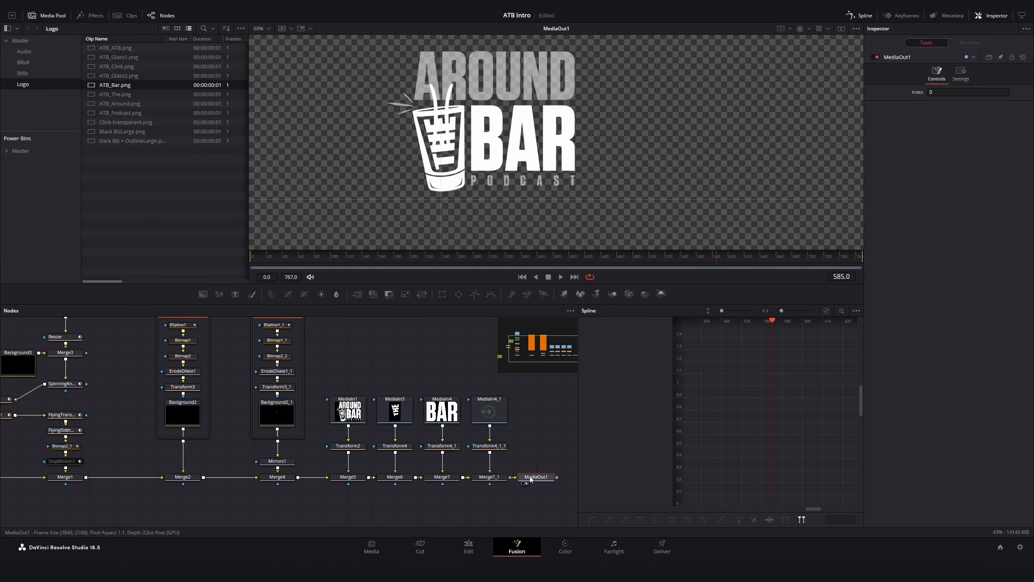
key("ctrl+z")
key("ctrl+z")
Merge ATB_Around.png from the Logo bin into the chain after Merge7
left_click(451, 477)
left_click_drag(120, 103, 489, 409)
left_click_drag(510, 399, 462, 476)
Paste a copy of Transform4_1 after the AROUND image and set its center to about 0.575, 1.064 over the faded word
left_click(442, 446)
key("ctrl+c")
left_click(491, 416)
key("ctrl+v")
left_click_drag(945, 102, 903, 101)
mouse_move(998, 101)
left_mouse_down()
mouse_move(1010, 102)
mouse_move(999, 101)
left_mouse_up()
Merge ATB_Podcast.png into the chain before MediaOut1 and paste a copy of the AROUND image's Transform after it
scroll(593, 116, "down", 4)
left_click_drag(498, 491, 431, 491)
left_click_drag(460, 476, 484, 477)
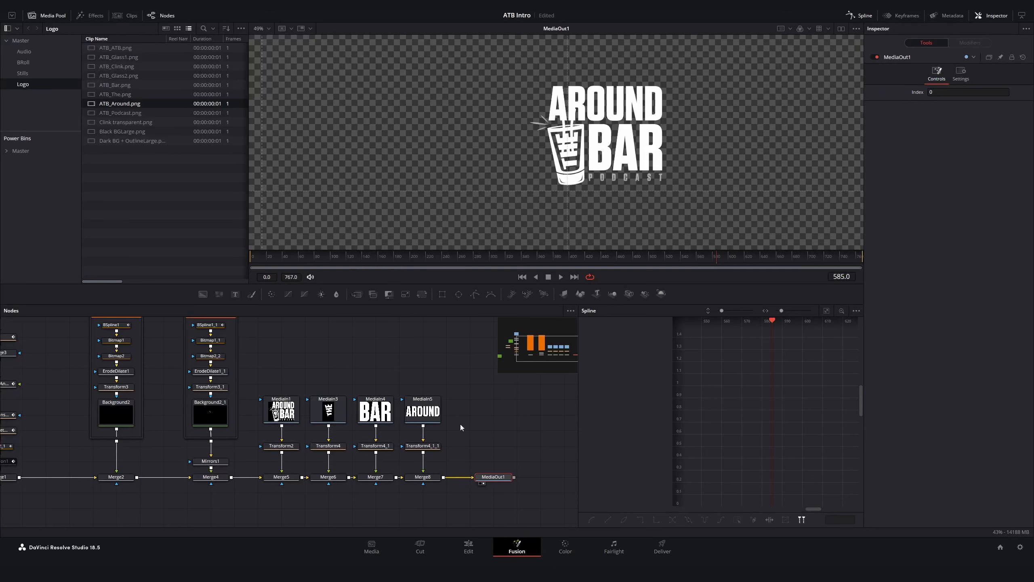
left_click_drag(120, 112, 464, 423)
key("ctrl+v")
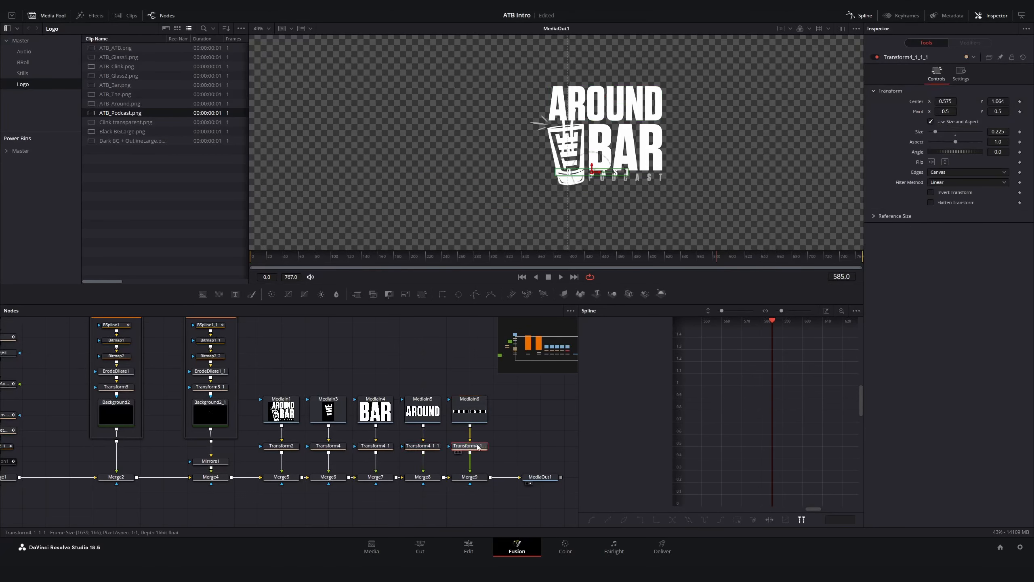
Set the PODCAST image's Transform center to 0.678, 0.907 so it covers the faded word beneath BAR
scroll(697, 191, "up", 5)
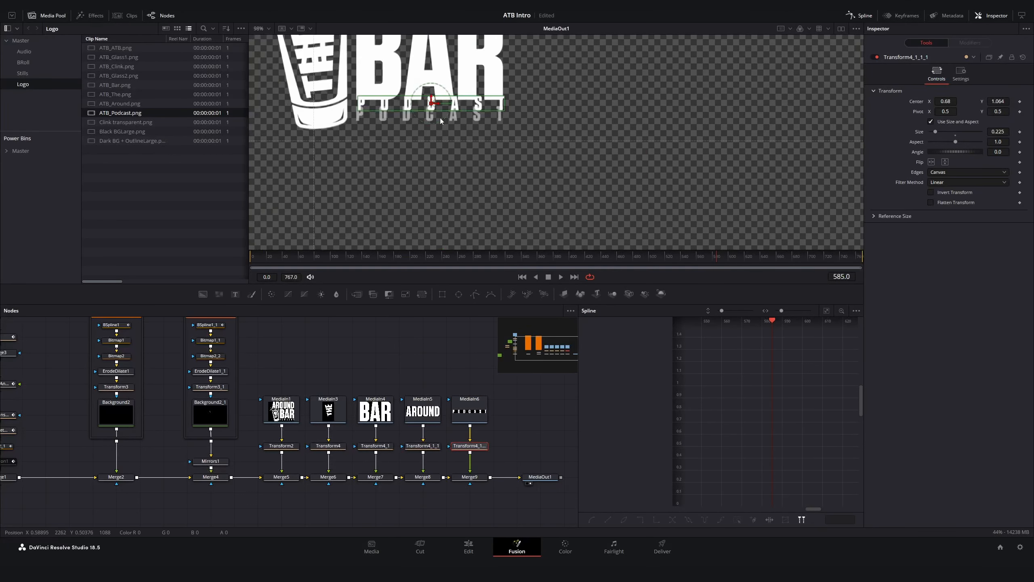
left_click(945, 101)
left_click_drag(416, 105, 416, 130)
scroll(373, 115, "up", 2)
scroll(489, 121, "down", 5)
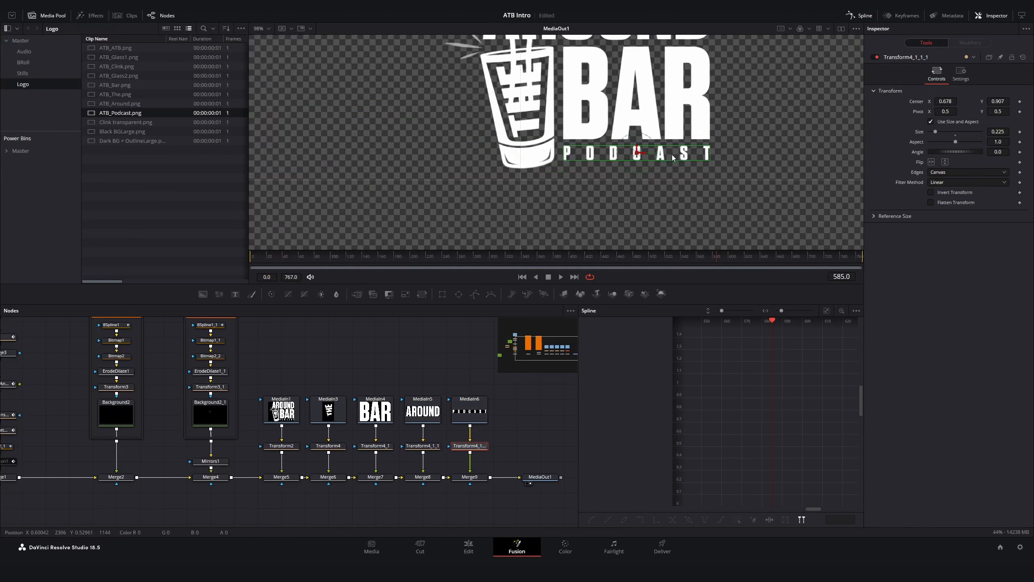
Disable the MediaIn, Transform and Merge nodes of the full logo and all four word images
key("ctrl+p")
left_click_drag(252, 492, 465, 503)
key("ctrl+p")
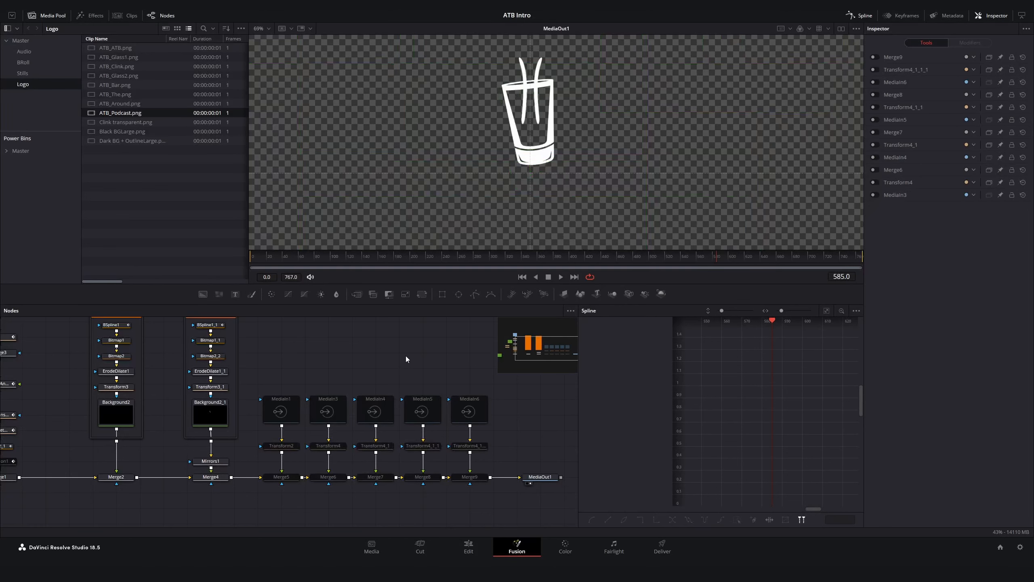
Switch to the Edit page and step back frame by frame to 01:01:14:14 to examine the mirrored drink lines filling the glass
key("shift+4")
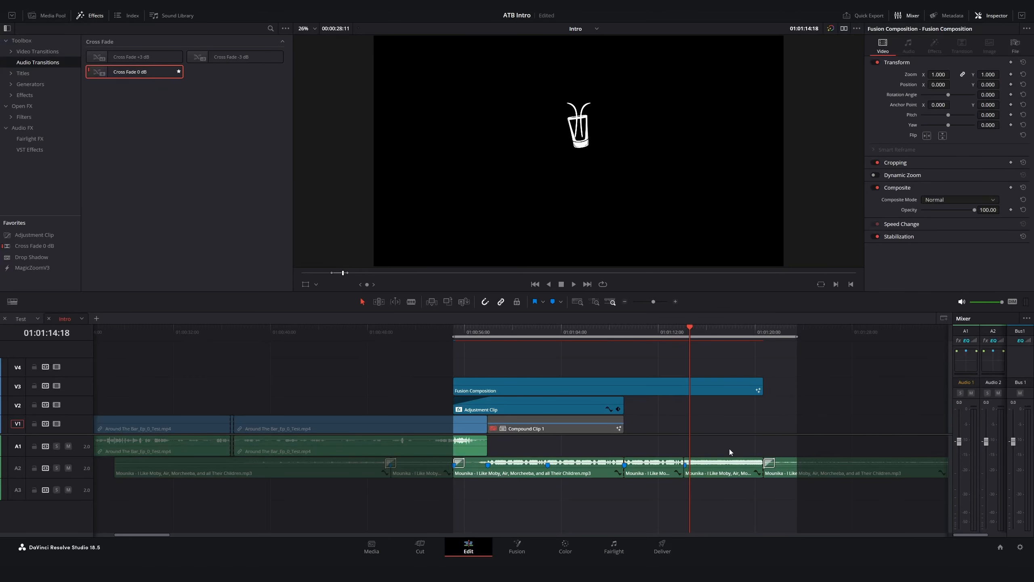
left_click(721, 431)
key("Left")
key("Left")
key("Left")
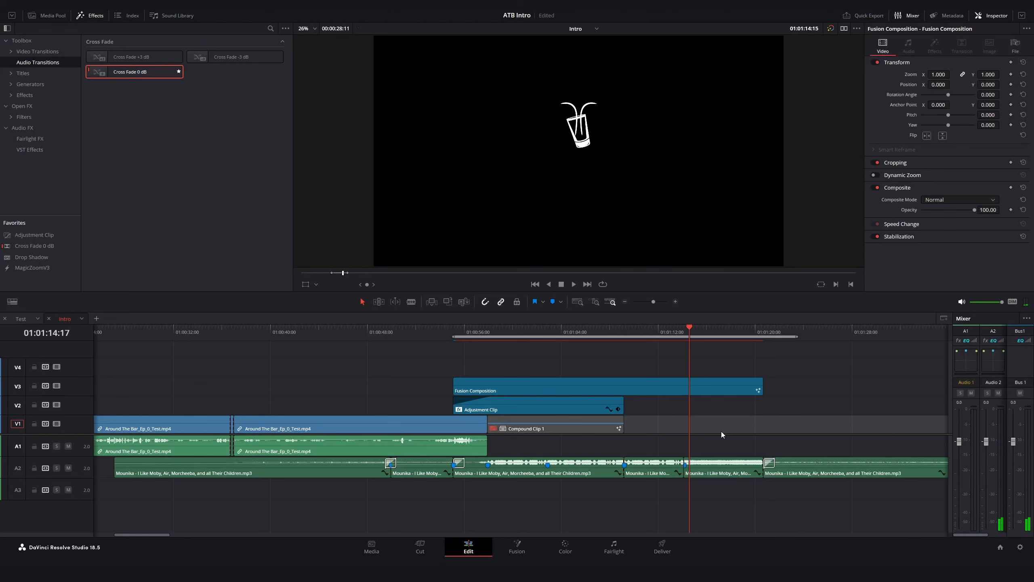
key("Left")
key("Left")
key("Left")
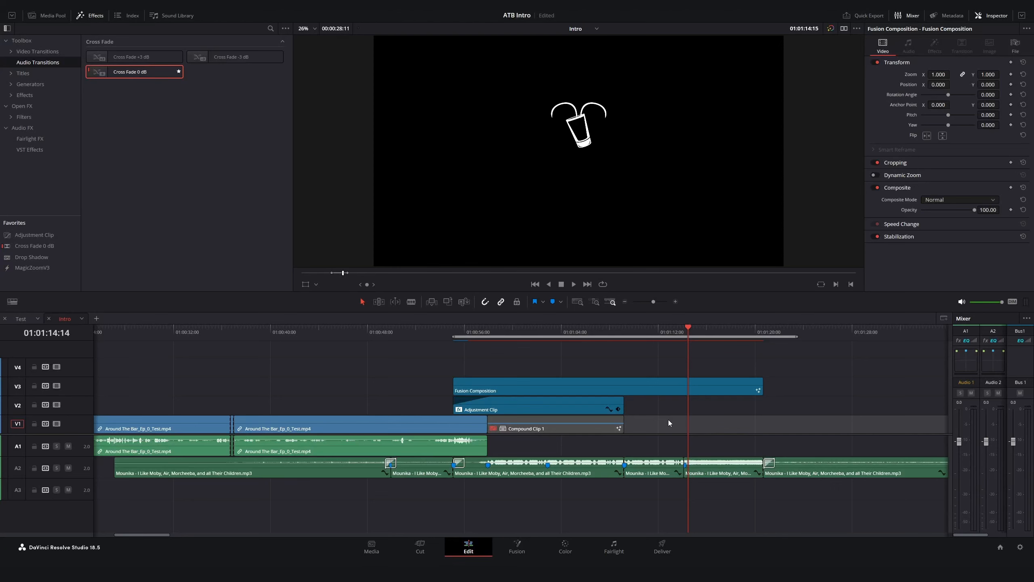
Reopen the V3 Fusion Composition on the Fusion page and attach a rectangle mask to Merge6 of the THE image
left_click(681, 389)
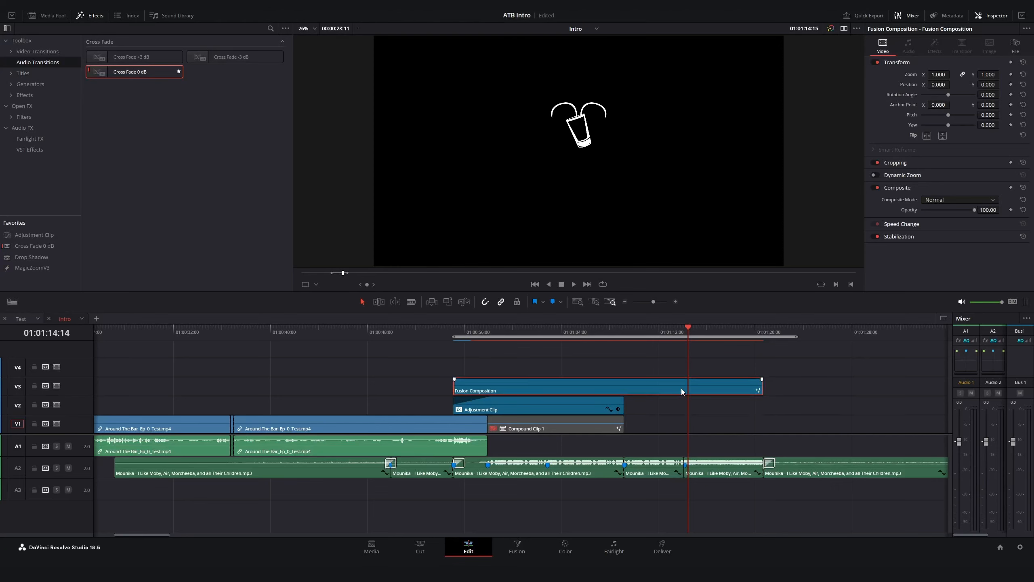
key("space")
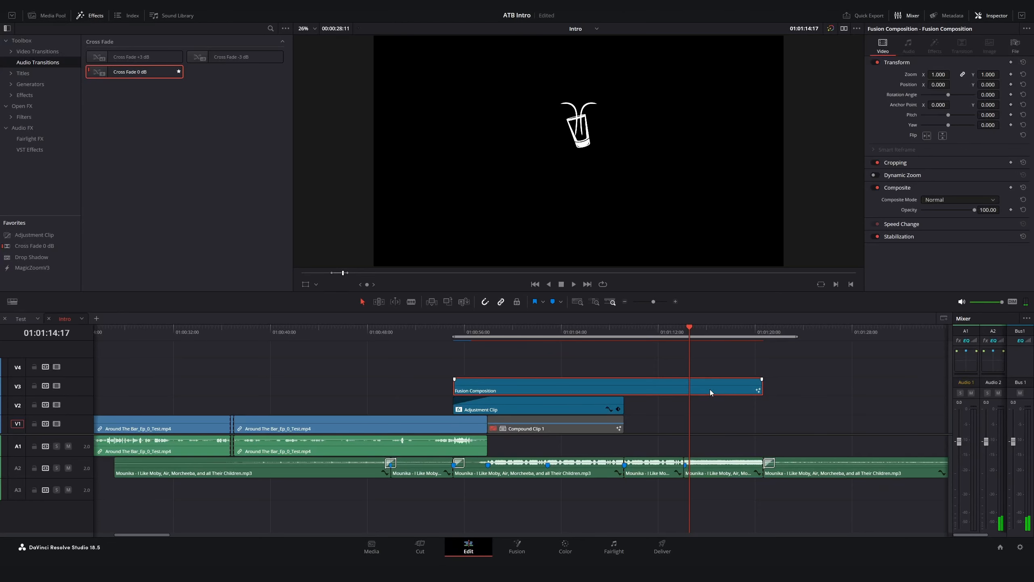
key("shift+5")
left_click(338, 486)
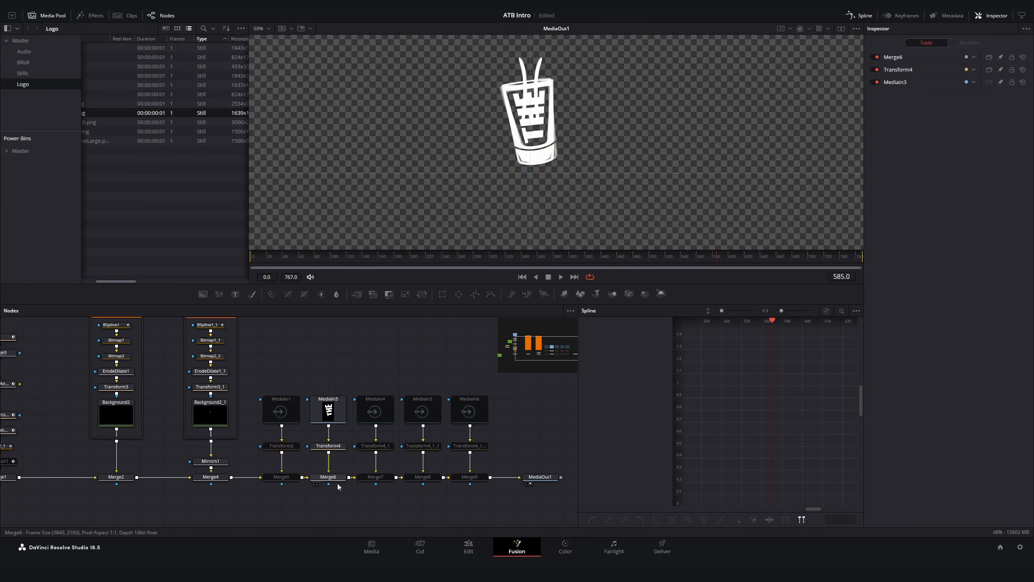
left_click(330, 477)
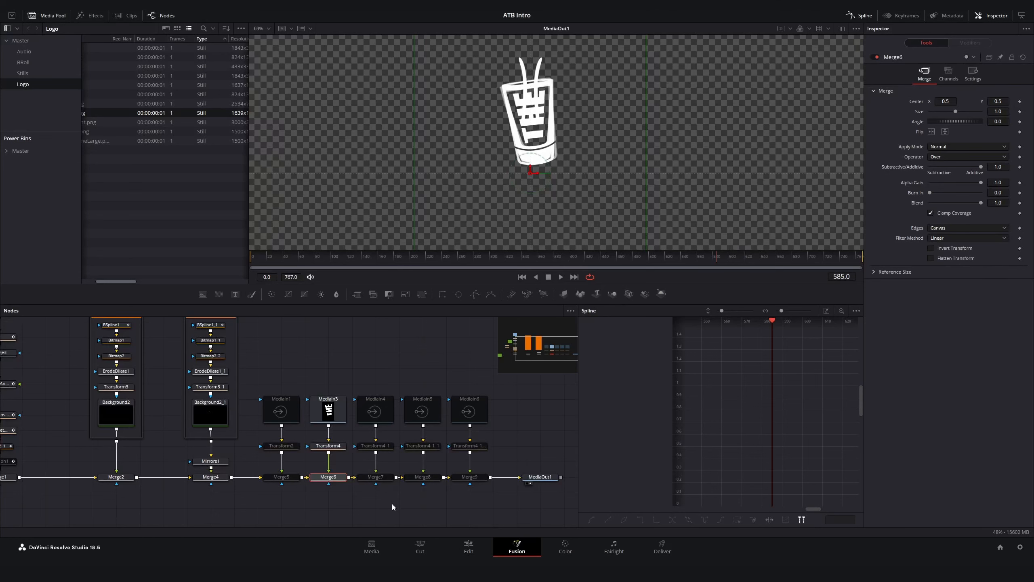
left_click(443, 293)
Leave the THE mask uninverted with a 0.0055 soft edge, and keyframe its center Y upward from 0.29 to reveal the word
left_click(931, 143)
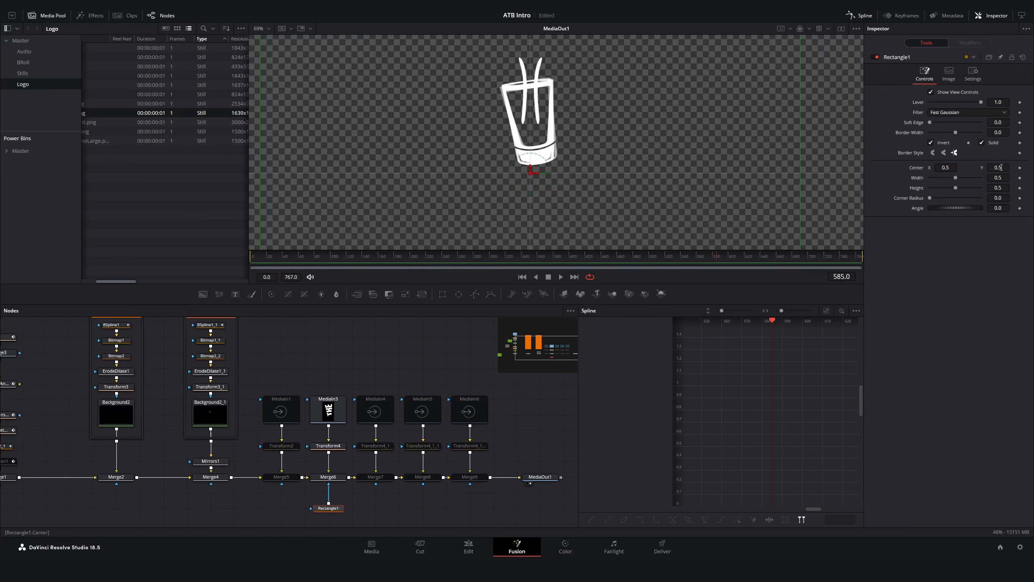
mouse_move(997, 168)
left_mouse_down()
mouse_move(975, 168)
mouse_move(999, 166)
left_mouse_up()
left_click(931, 143)
left_click(1019, 168)
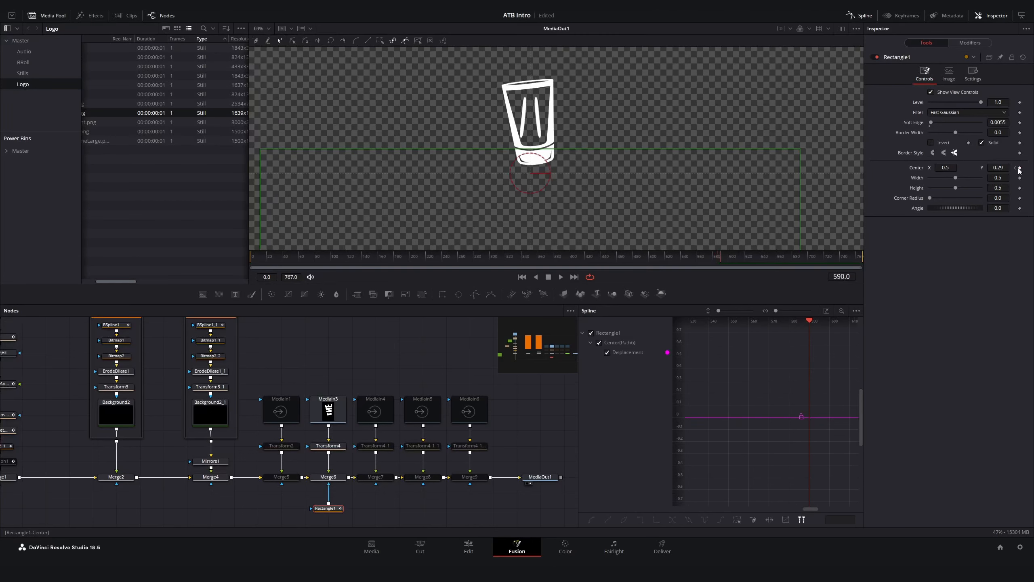
left_click_drag(997, 167, 1010, 168)
Move the disabled BAR, AROUND and PODCAST node branches and MediaOut1 away to make room after Merge6, keeping the chain connected
left_click_drag(503, 384, 399, 431)
left_click(369, 442)
left_click(511, 464)
left_click(512, 436)
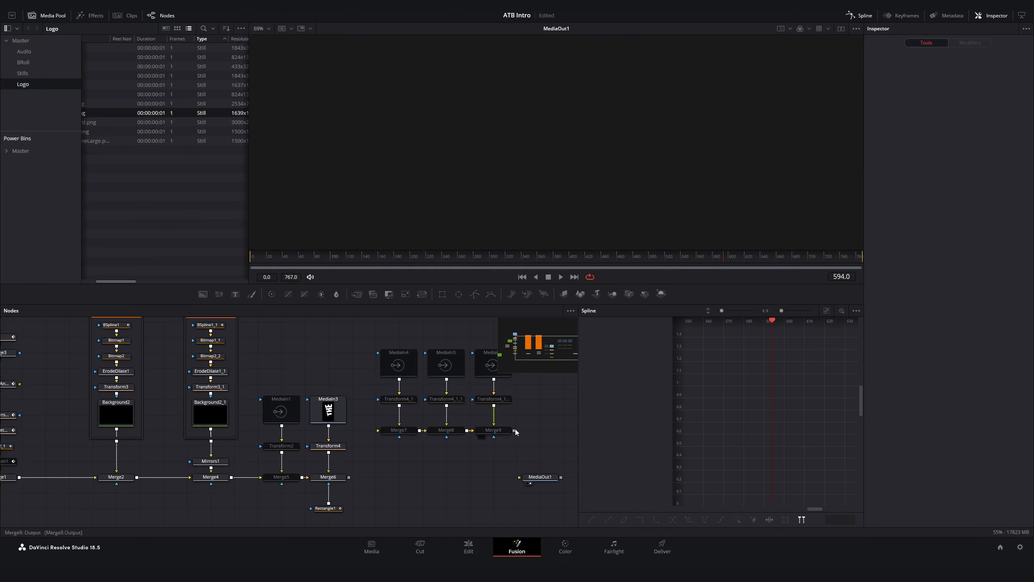
key("ctrl+z")
left_click(328, 476)
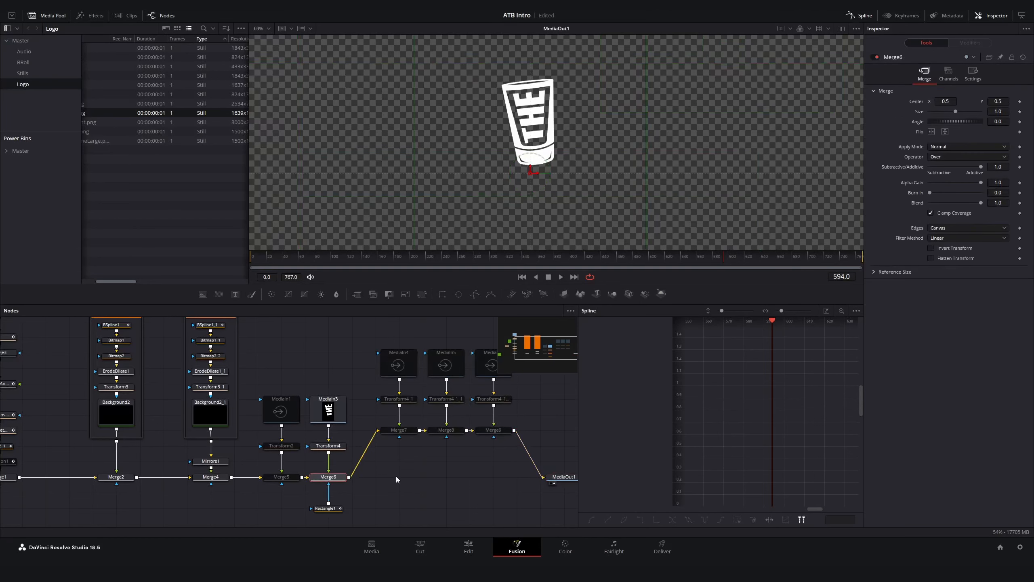
scroll(427, 480, "down", 3)
left_click_drag(402, 491, 501, 399)
left_click_drag(407, 456, 430, 457)
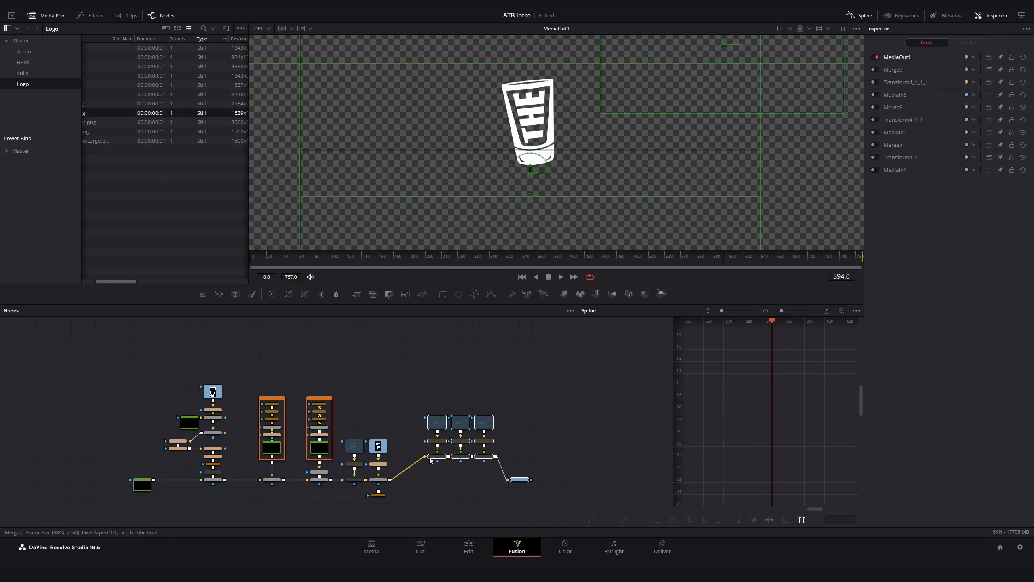
Insert a Transform node directly after Merge6 in the chain
scroll(416, 484, "up", 3)
left_click(347, 473)
key("shift+space")
key("Return")
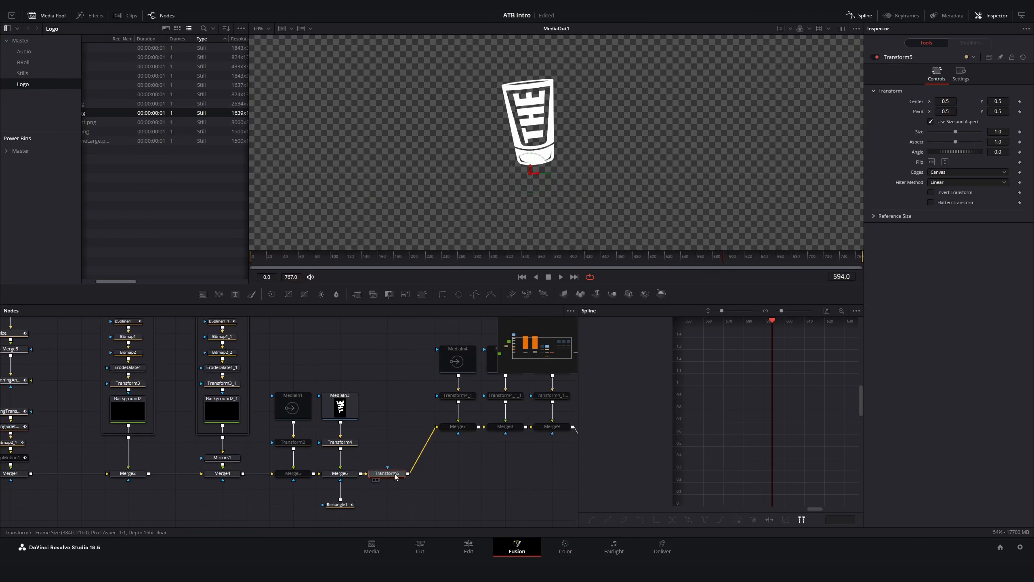
Step back and forth through frames 589 to 594 to examine the masked reveal of THE inside the glass
key("Left")
key("Left")
key("Left")
key("Left")
key("Left")
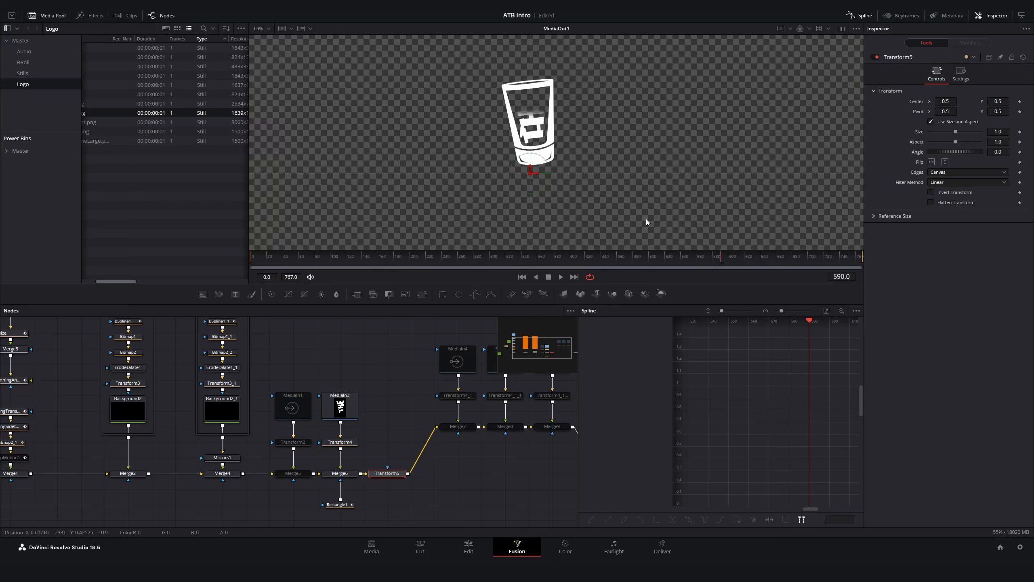
key("Right")
key("Right")
key("Right")
key("Right")
key("Left")
key("Left")
key("Left")
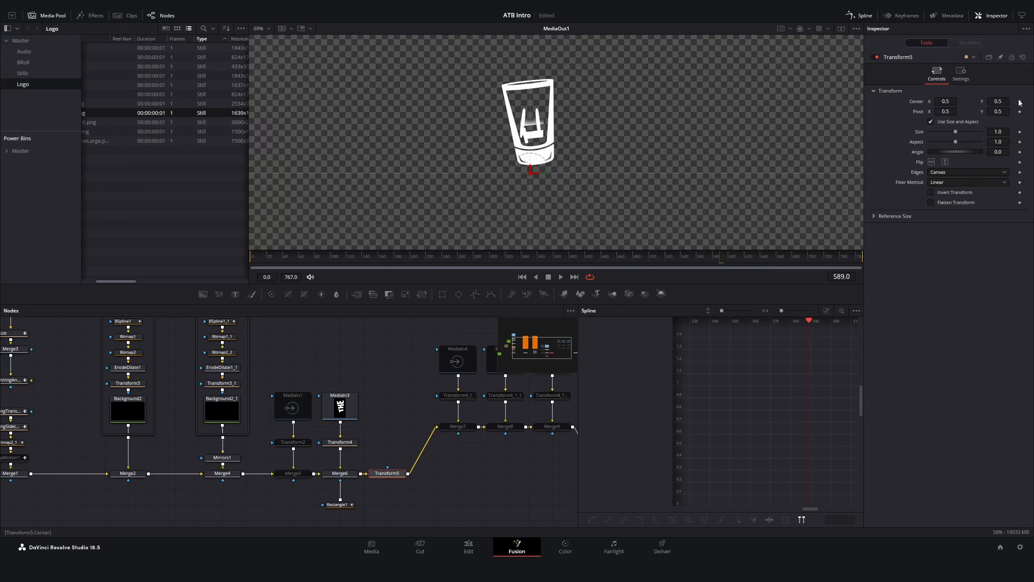
Enable the full logo's MediaIn1, Transform2 and Merge5 nodes as a placement reference
left_click(306, 405)
key("ctrl+p")
left_click_drag(315, 386, 281, 487)
key("ctrl+p")
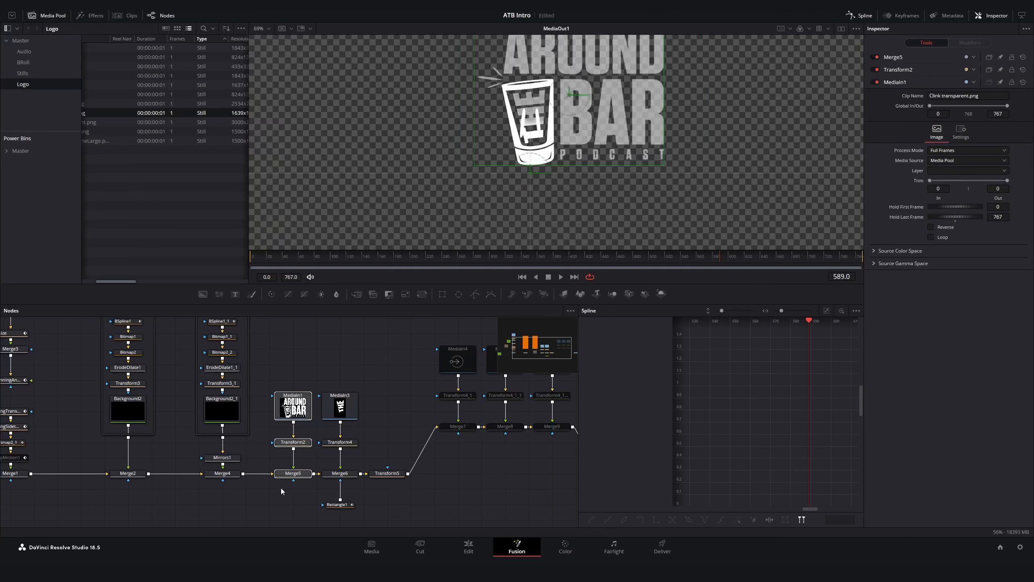
scroll(567, 205, "up", 5)
scroll(567, 207, "down", 6)
Keyframe Transform5's center X from 0.5 at frame 589 to 0.45 at frame 603, with eased ends on the curve
left_click(387, 473)
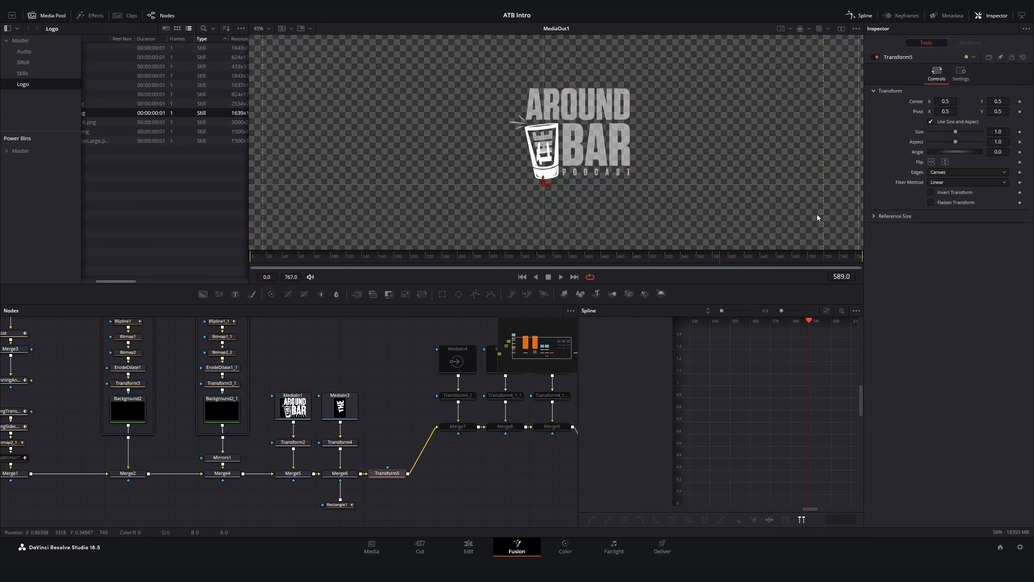
left_click(1019, 102)
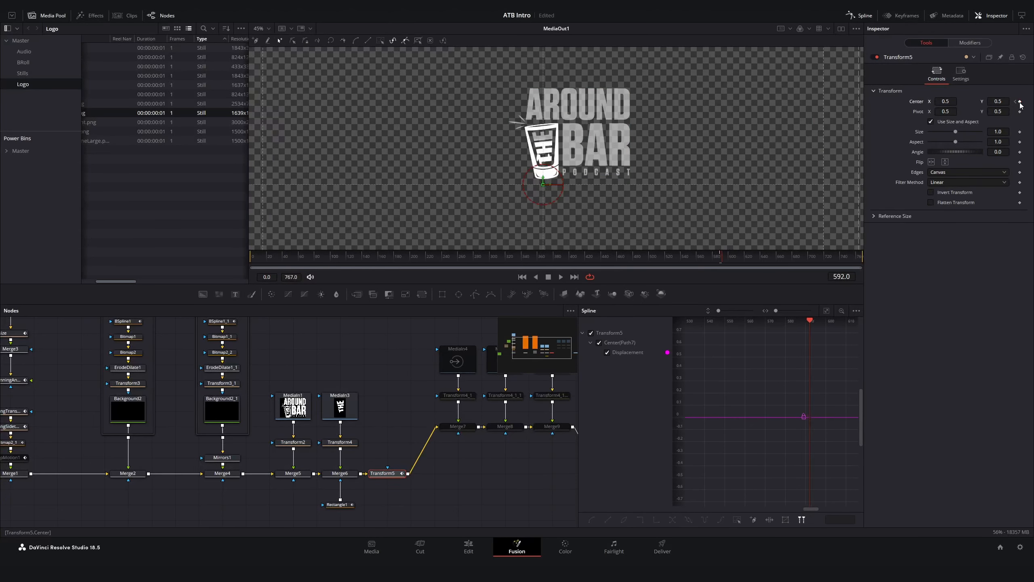
left_click_drag(945, 101, 924, 101)
left_click_drag(825, 331, 816, 345)
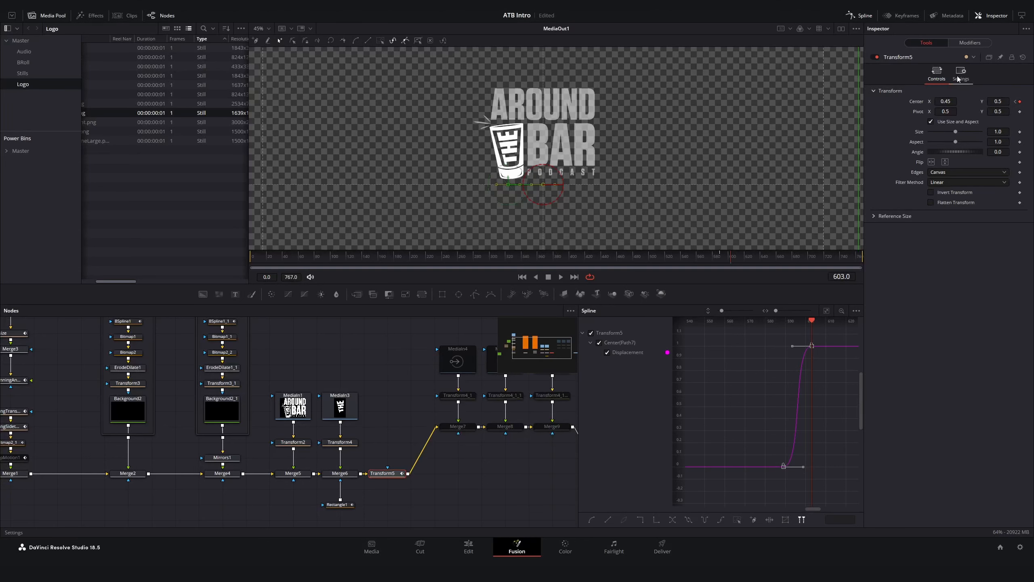
Move Transform5 between Merge9 and MediaOut1 so it shifts all the words, and enable its motion blur
scroll(551, 468, "right", 3)
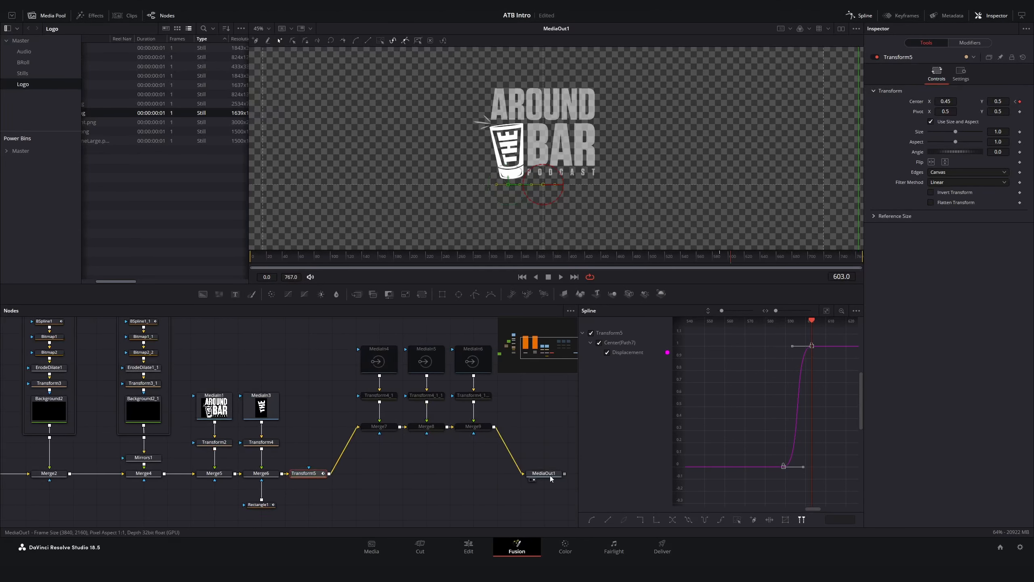
left_click_drag(551, 474, 573, 475)
left_click_drag(308, 475, 520, 475)
left_click_drag(498, 441, 325, 347)
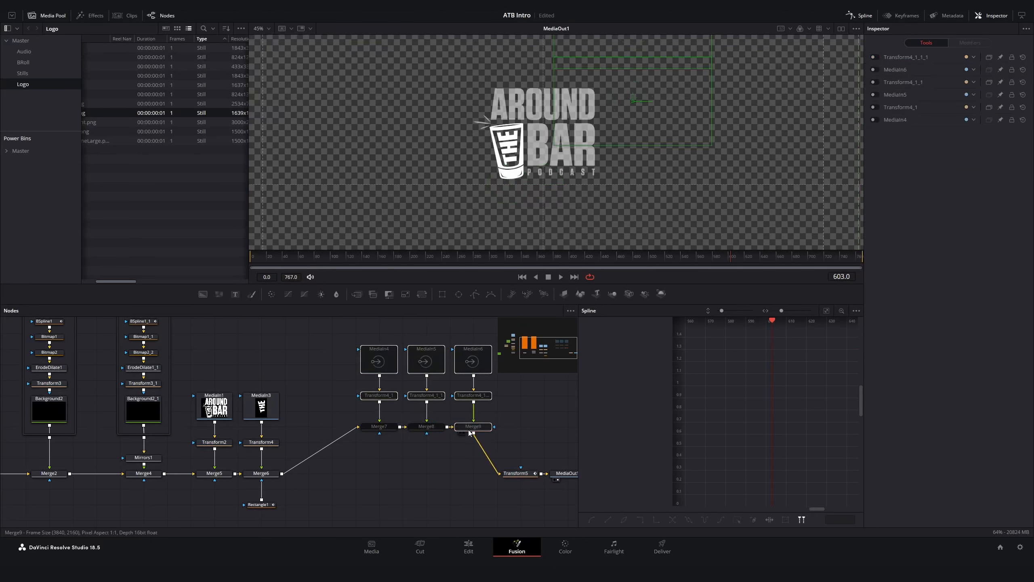
left_click_drag(471, 429, 448, 428)
left_click(520, 474)
left_click(961, 73)
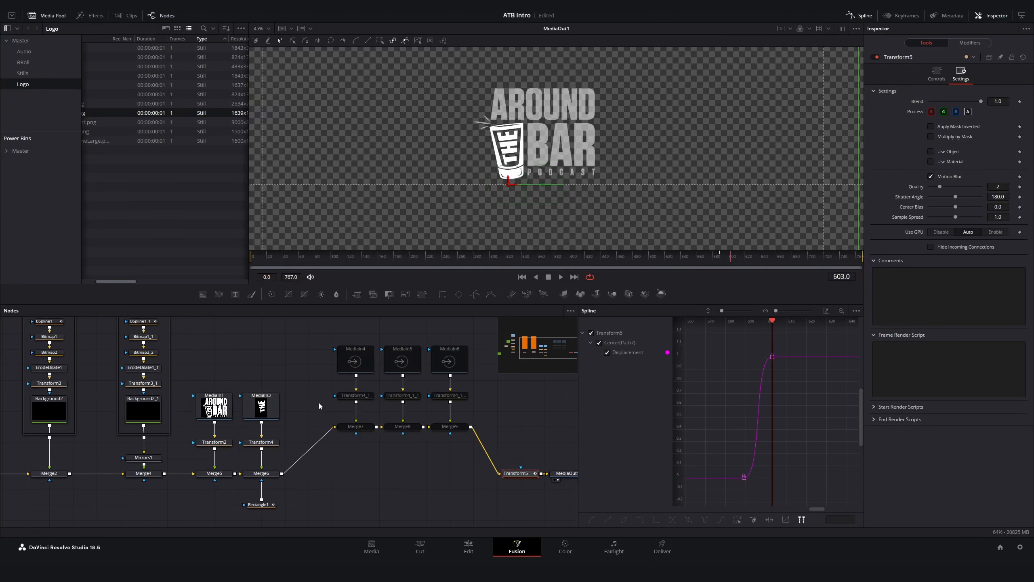
At frame 590, enable the BAR image's MediaIn4, Transform4_1 and Merge7 nodes and attach a rectangle mask to Merge7
left_click(402, 395)
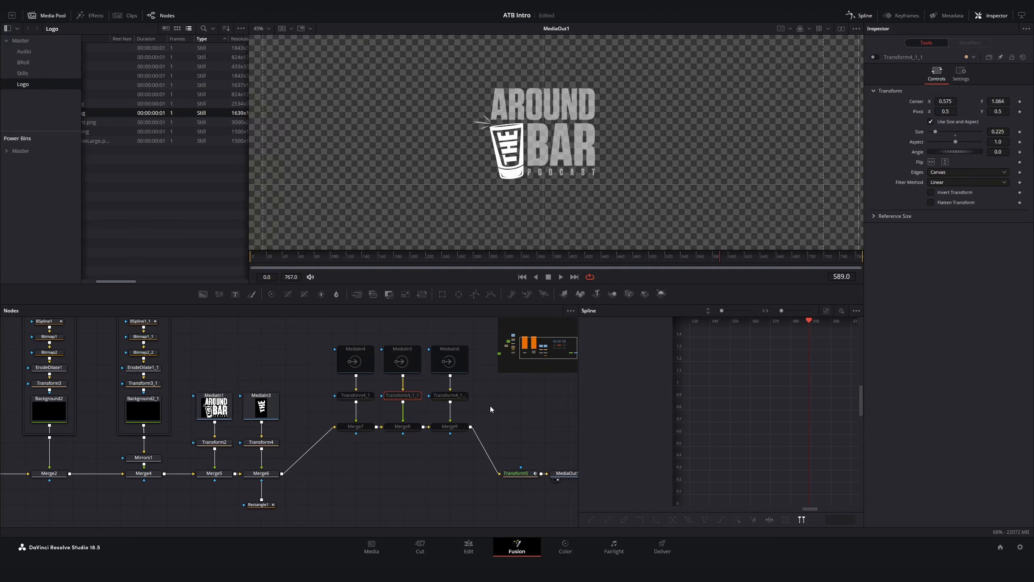
key("Right")
key("Right")
key("Left")
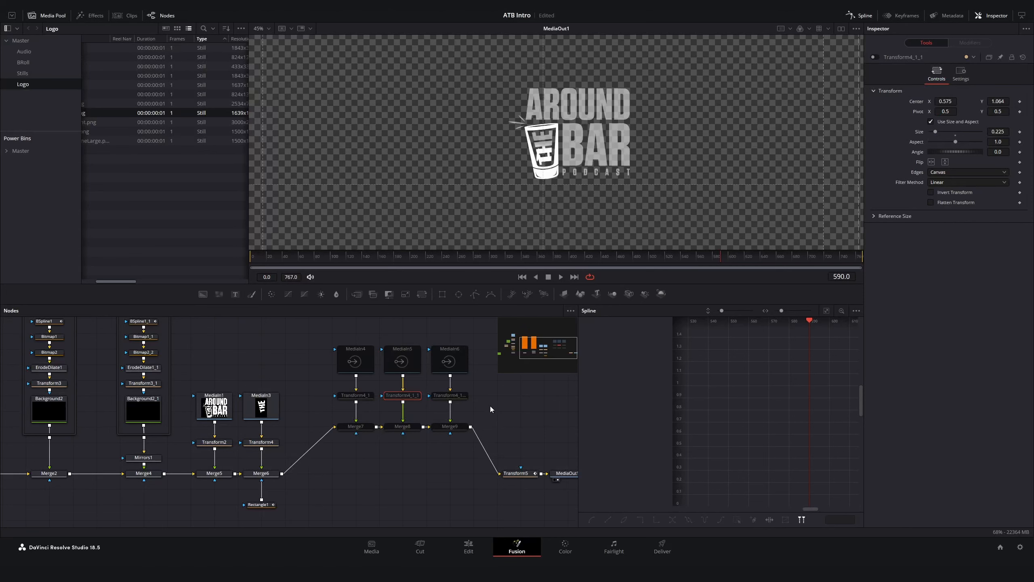
left_click_drag(405, 338, 398, 434)
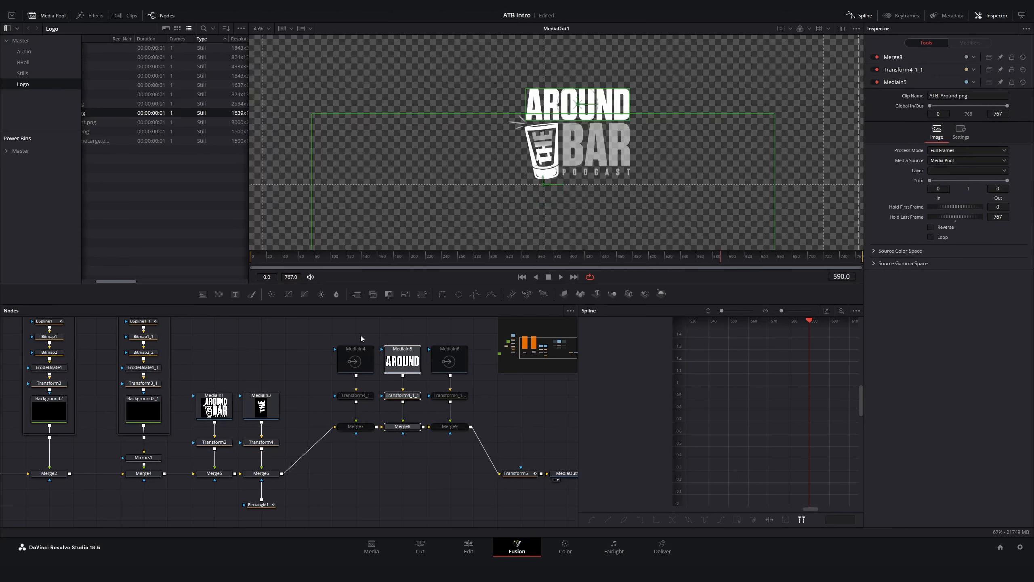
left_click_drag(361, 335, 359, 458)
left_click(355, 427)
left_click(442, 294)
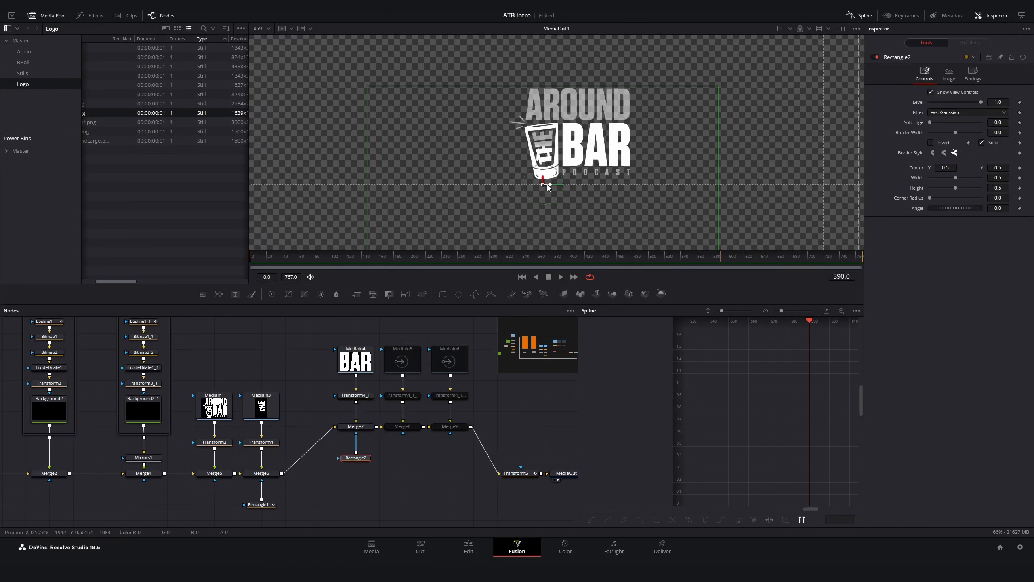
Shift the BAR mask's center to about X 0.25, Y 0.5 and place its node lower beneath Merge7
left_click_drag(548, 186, 373, 185)
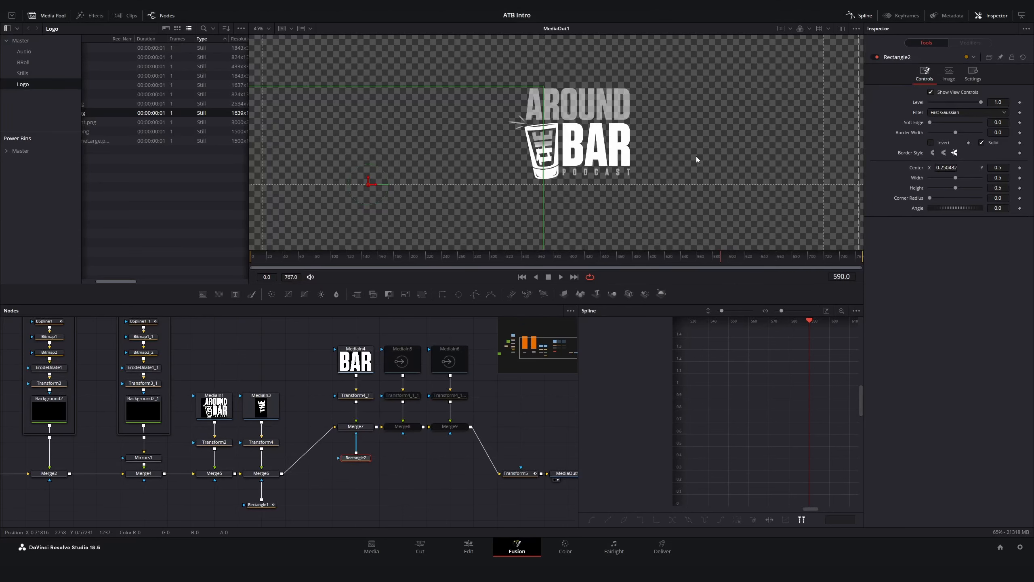
left_click(931, 143)
scroll(603, 190, "down", 2)
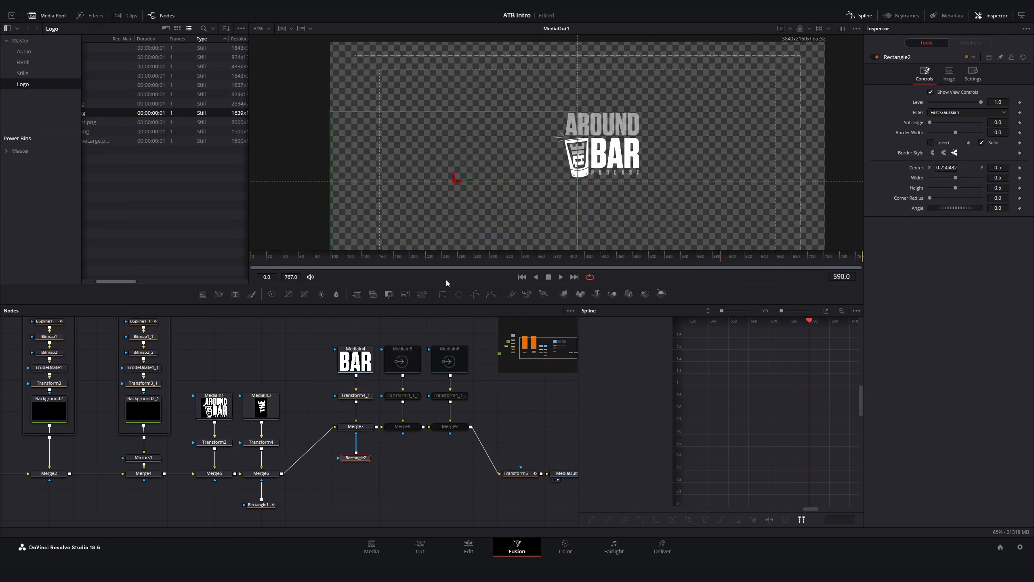
left_click(355, 426)
left_click_drag(355, 457, 355, 473)
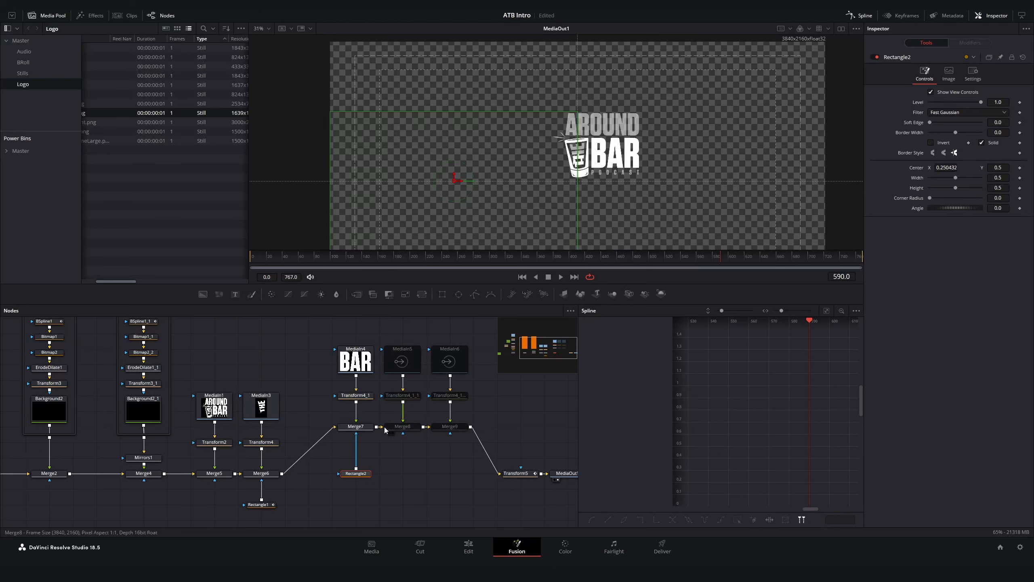
Move the BAR mask over the word to about center 0.554, 0.584, try moving it away from the word, and undo that last move
left_click(366, 426)
left_click(355, 473)
left_click_drag(457, 157, 606, 157)
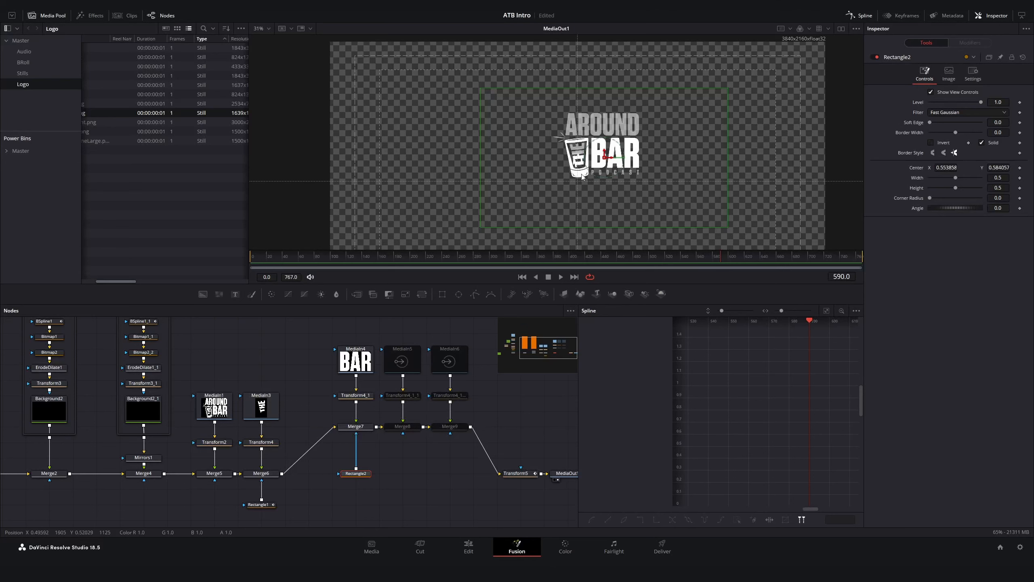
left_click_drag(603, 158, 460, 157)
key("ctrl+z")
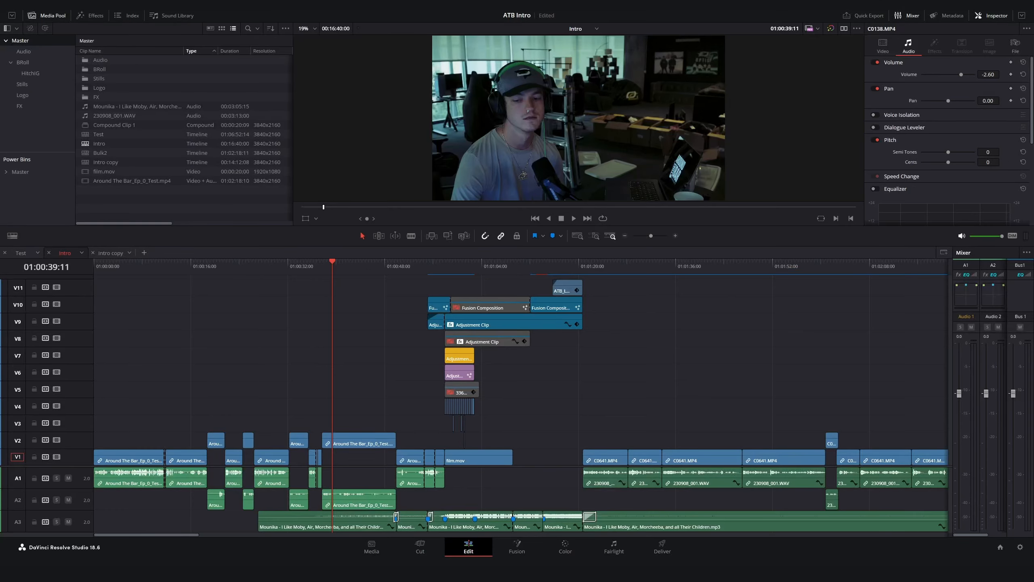
Return the Intro timeline's playhead to 01:00:00:00 on the Edit page and play the podcast intro from the start
key("Up")
key("Up")
key("Up")
key("Up")
key("Up")
key("Up")
key("Up")
key("Up")
key("Up")
key("Up")
key("Up")
key("Up")
key("Up")
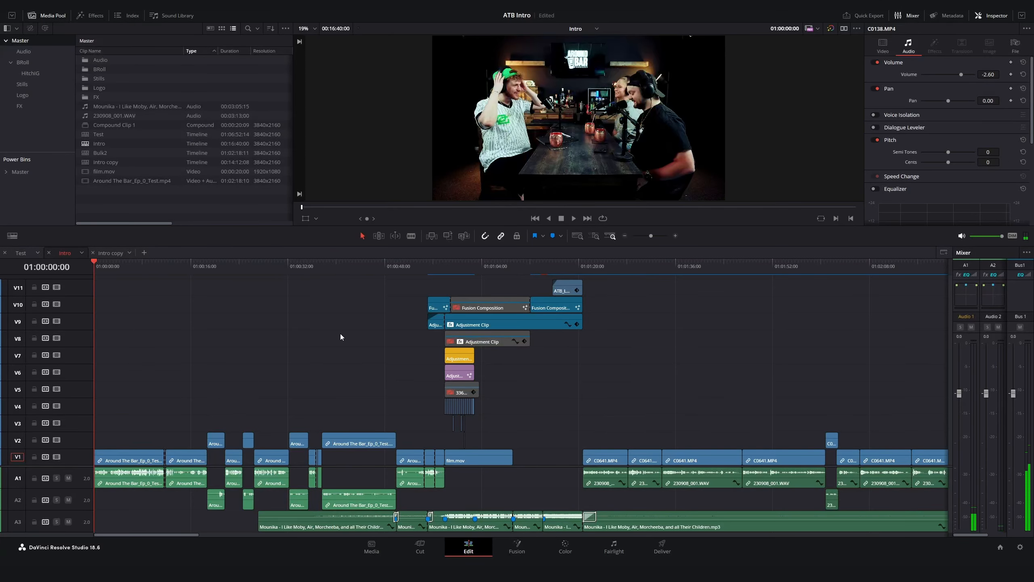
key("space")
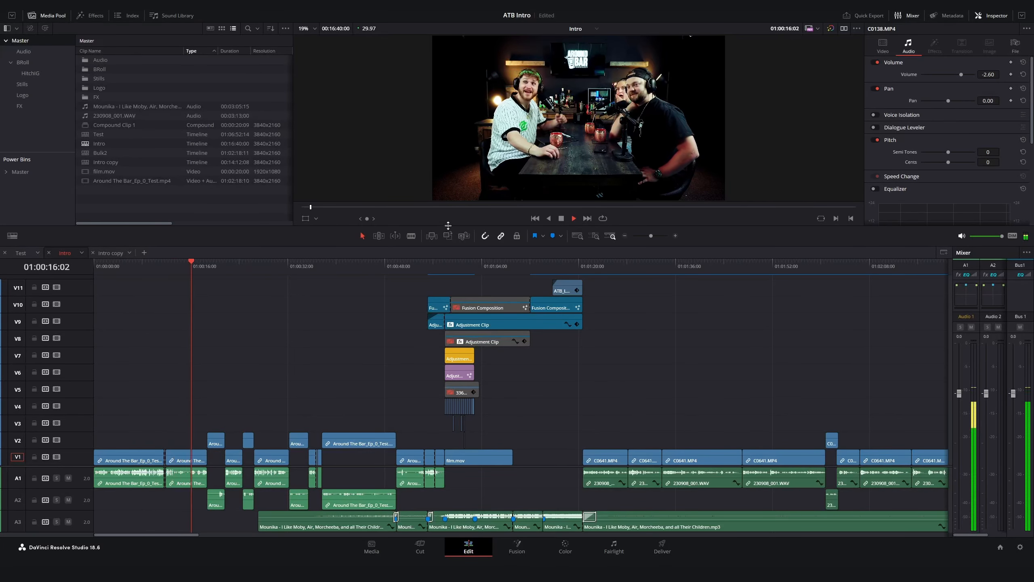
left_click_drag(448, 226, 448, 241)
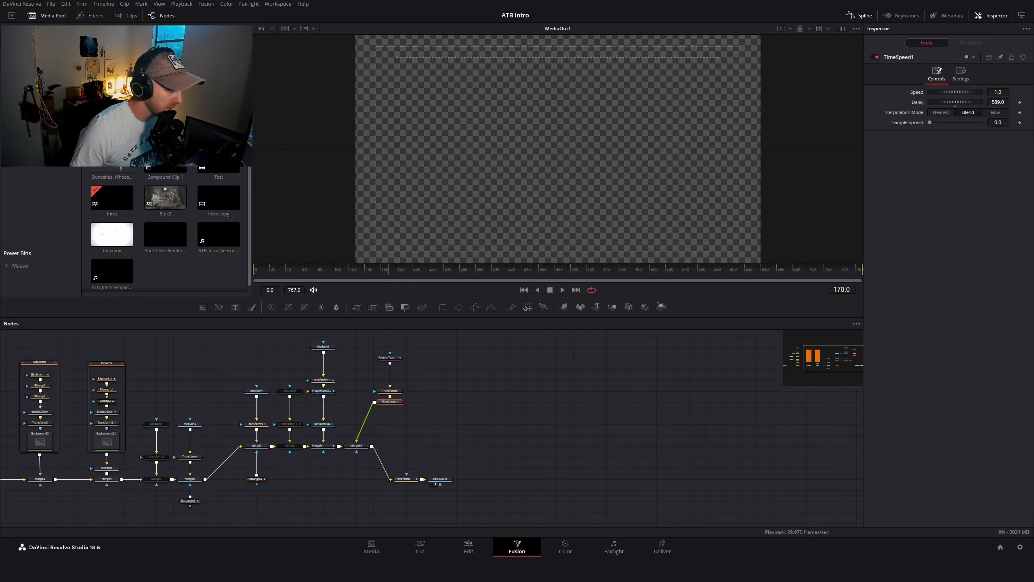
Examine the node branches of the finished logo composition and view the DrinkFill group's BSpline1_1 mask in the viewer
scroll(431, 428, "left", 10)
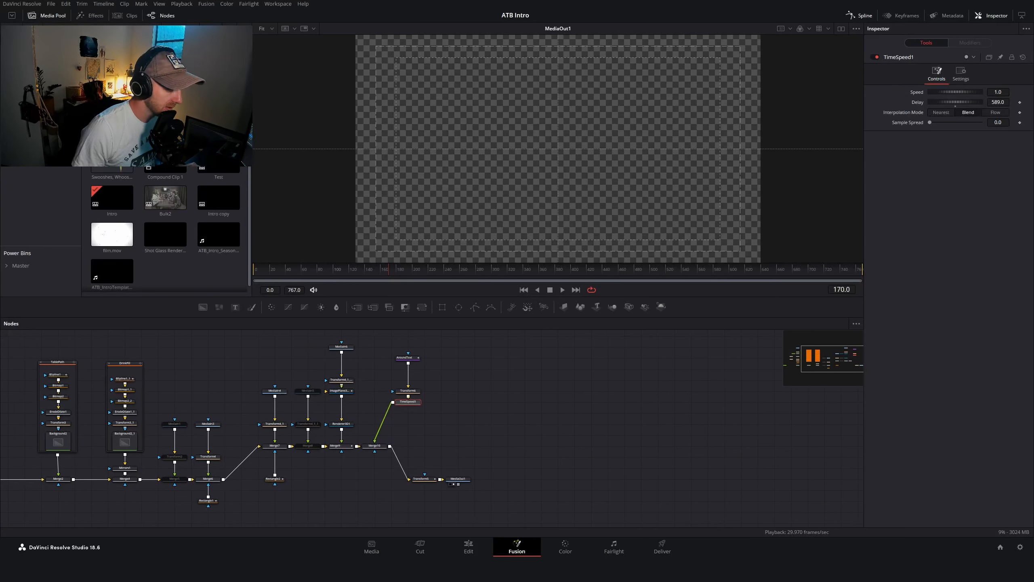
scroll(432, 427, "left", 2)
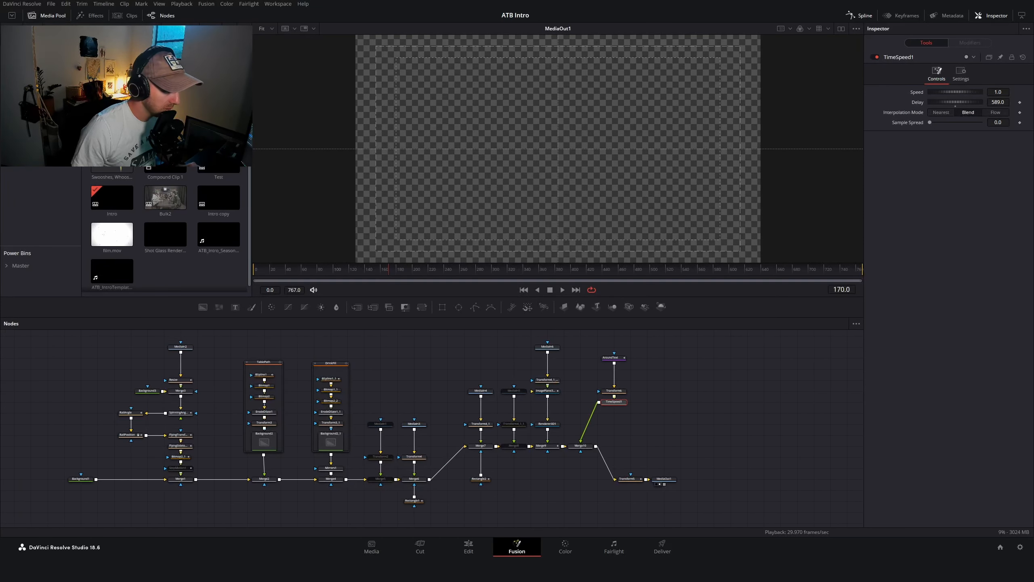
left_click_drag(118, 342, 206, 528)
left_click_drag(225, 347, 297, 518)
left_click_drag(296, 350, 351, 493)
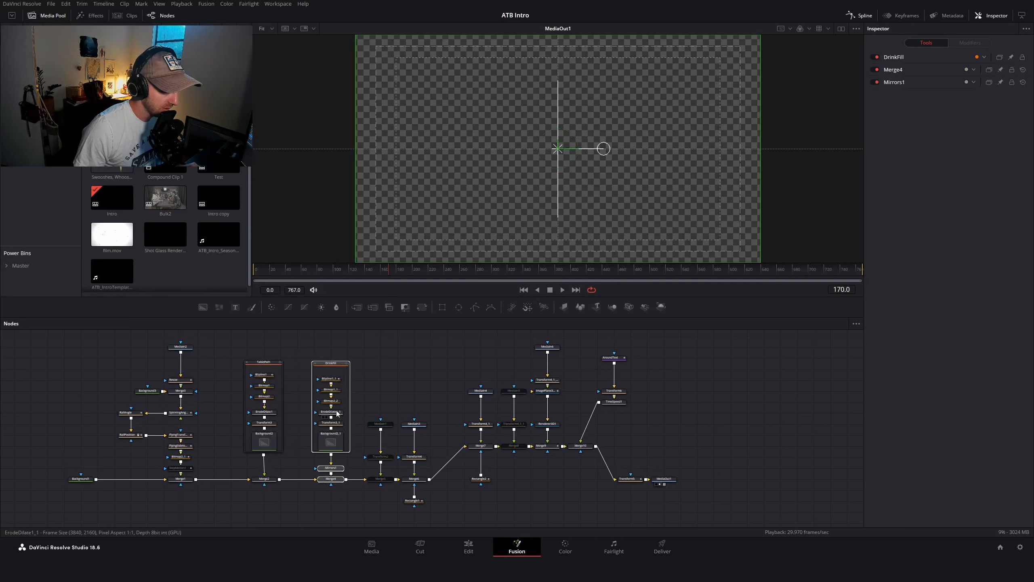
left_click(330, 378)
key("1")
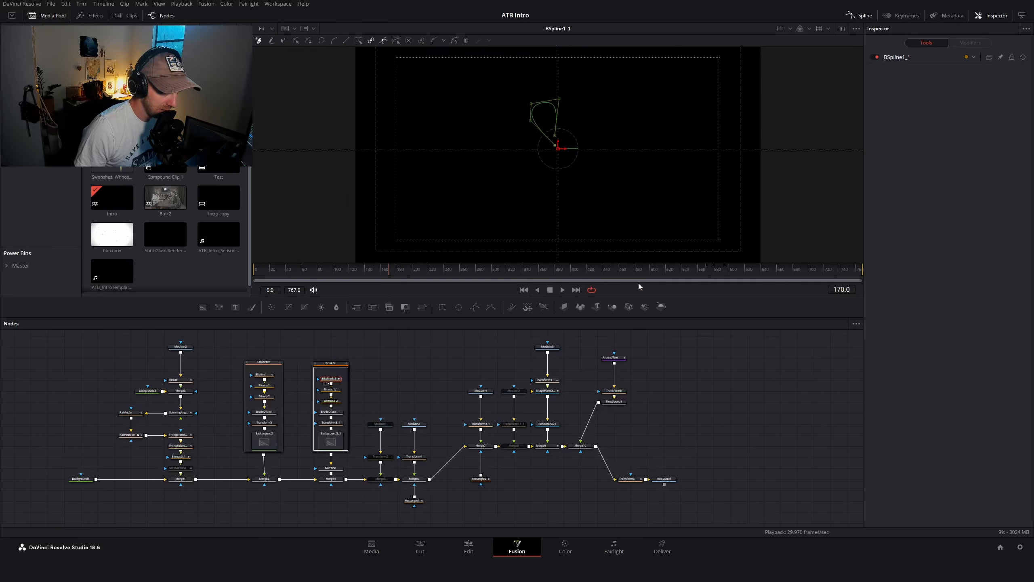
Scrub the BSpline1_1 mask to frame 576 in the viewer and examine the two grouped BSpline branches of the node tree
mouse_move(710, 270)
left_mouse_down()
mouse_move(731, 272)
mouse_move(697, 272)
mouse_move(712, 272)
left_mouse_up()
scroll(614, 145, "up", 3)
left_click(728, 272)
scroll(330, 416, "up", 4)
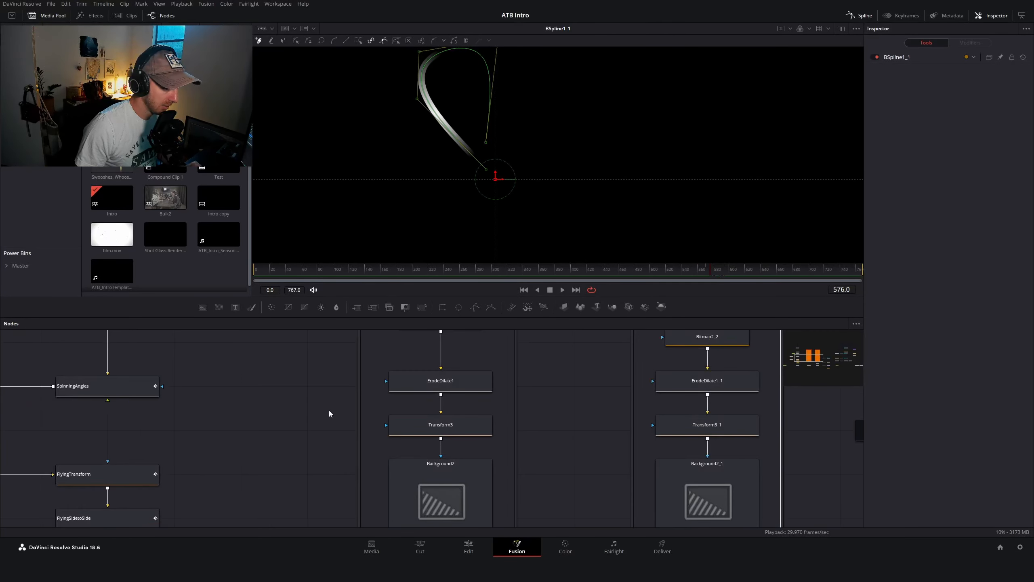
scroll(330, 416, "down", 2)
scroll(330, 416, "up", 1)
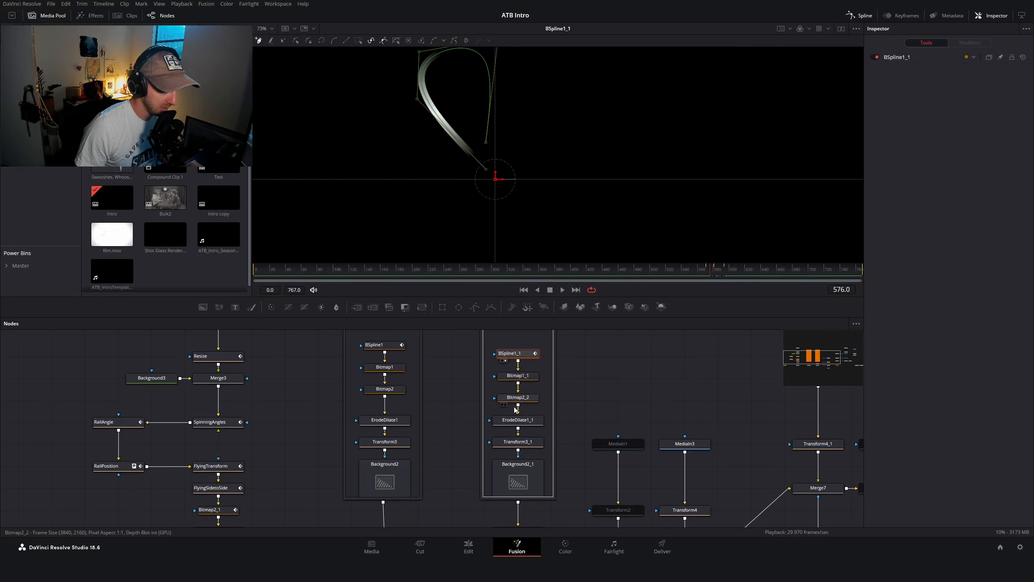
scroll(483, 402, "right", 10)
scroll(373, 383, "down", 1)
scroll(283, 424, "down", 3)
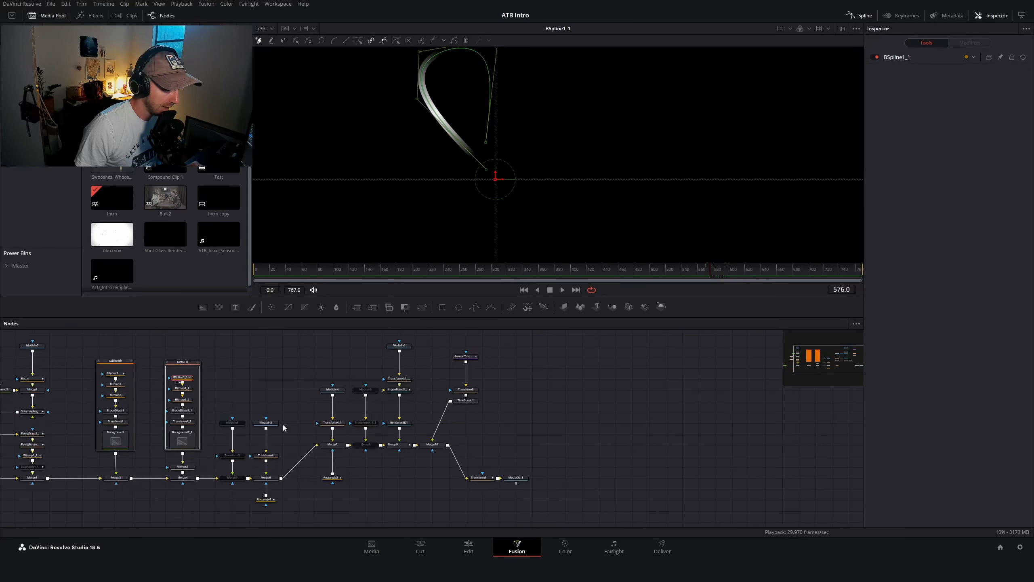
Temporarily enable the MediaIn1 node to view the whole Clink transparent.png logo, and disable it again
left_click(240, 423)
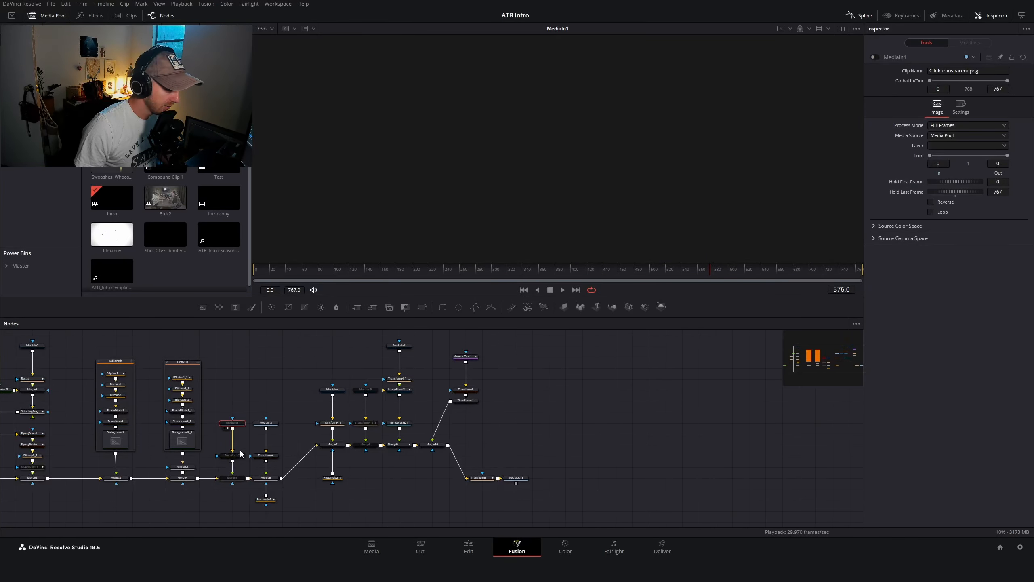
key("ctrl+p")
scroll(552, 179, "down", 3)
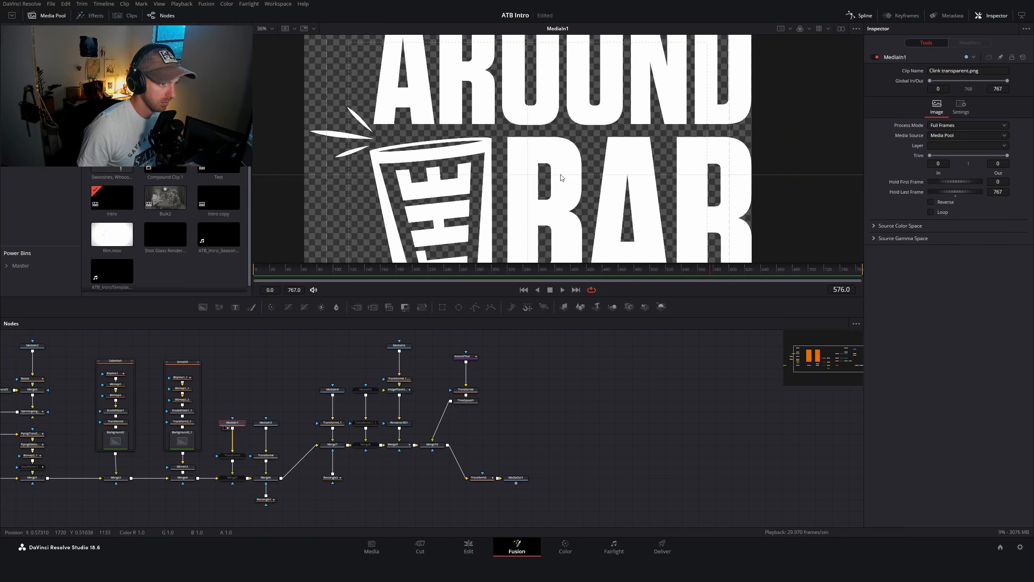
scroll(555, 168, "down", 1)
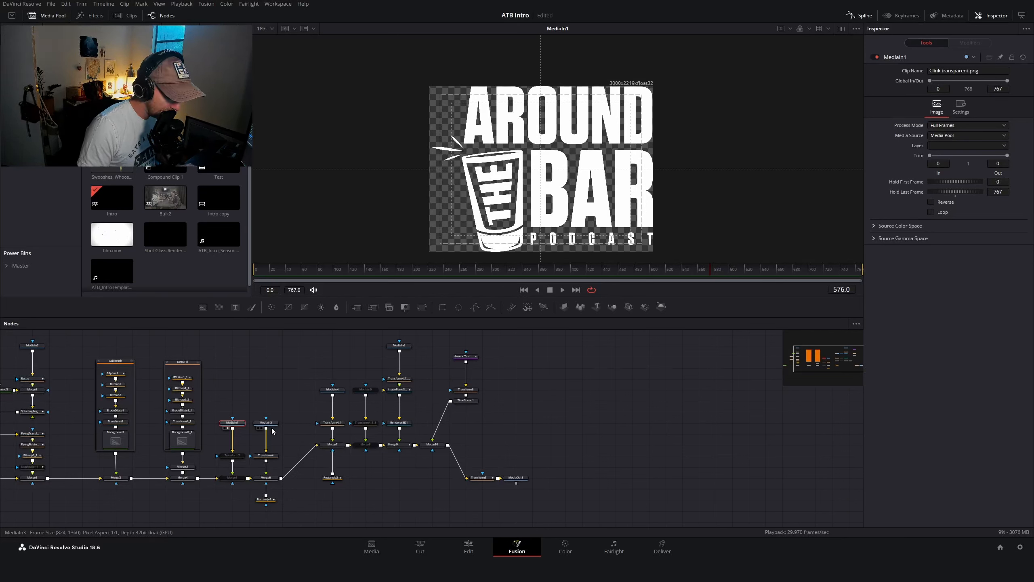
key("ctrl+p")
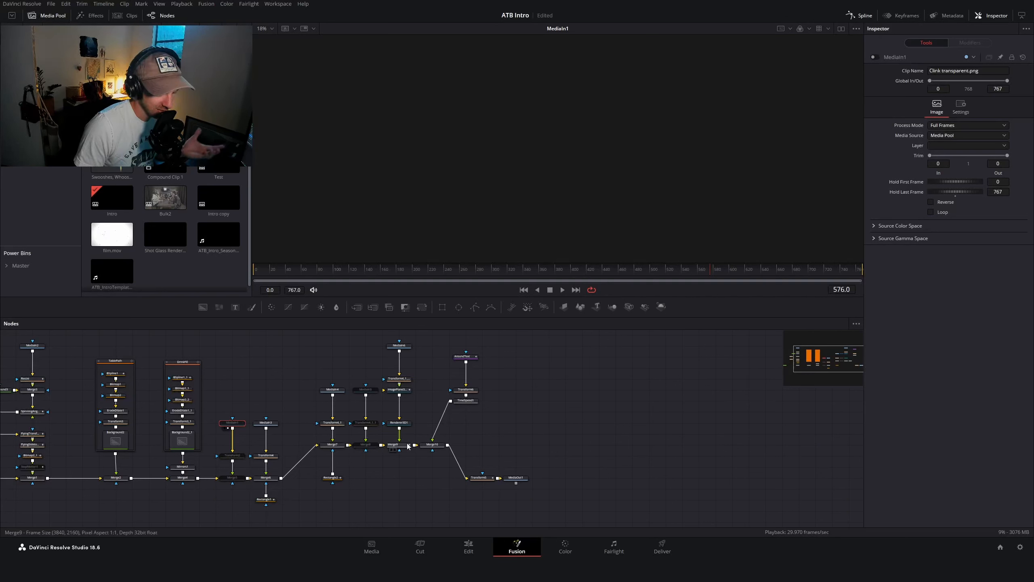
Show the Merge6 output and the Transform4 output of the word THE in the viewer
left_click(265, 477)
key("1")
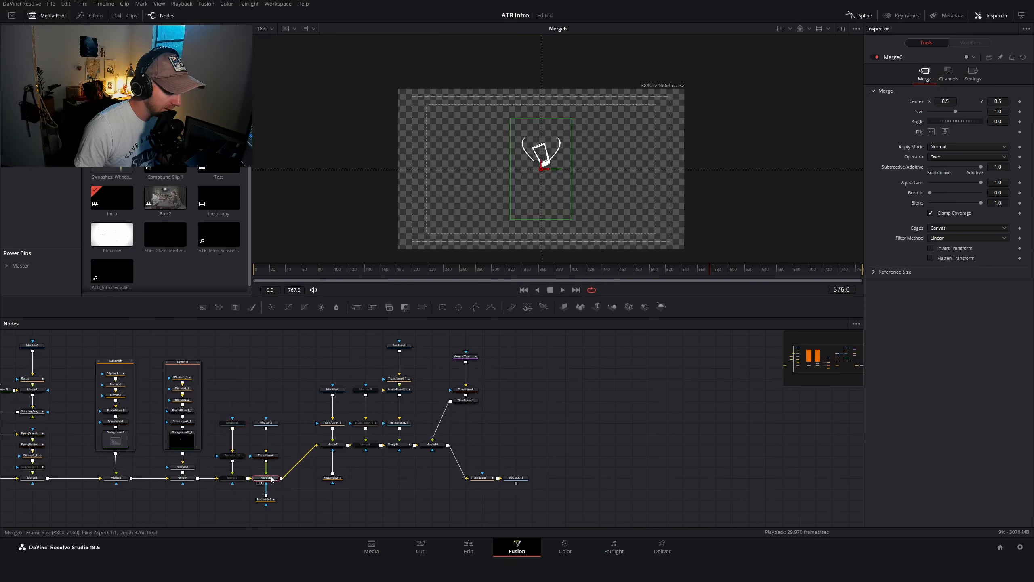
left_click(266, 455)
key("1")
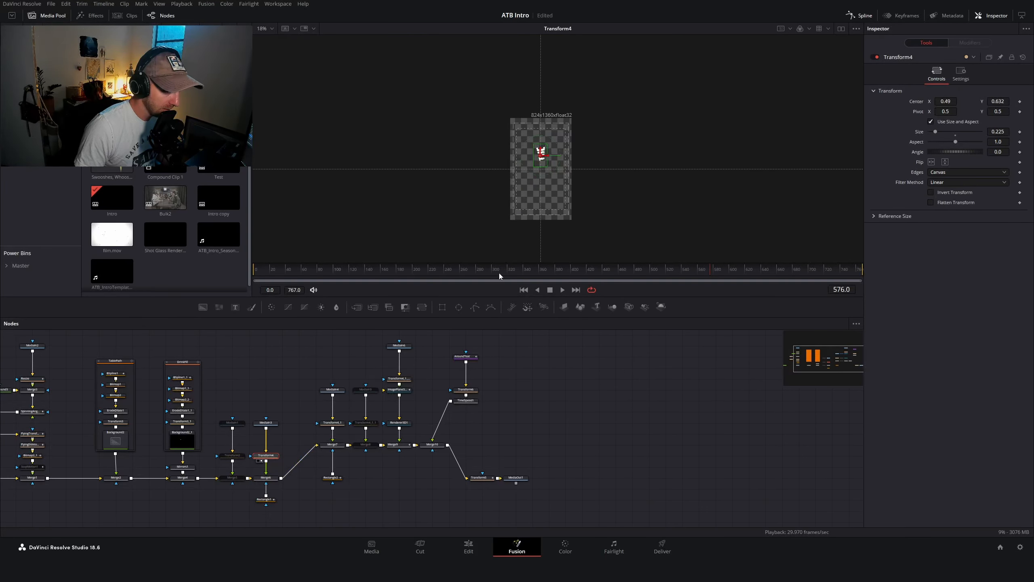
scroll(546, 164, "up", 4)
scroll(525, 157, "up", 3)
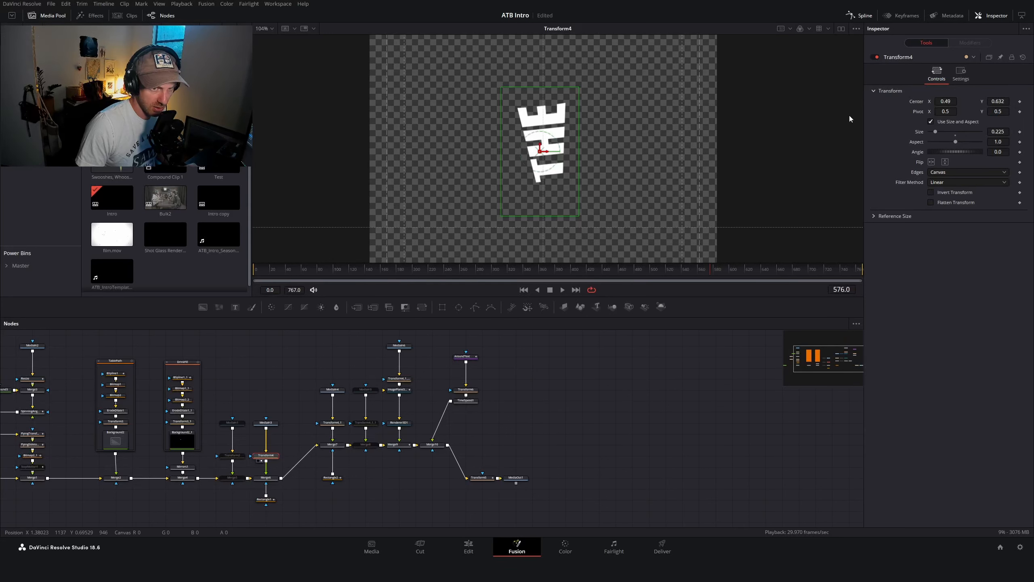
View the Rectangle1 mask fitted to the viewer and scrub to frame 610 to examine how it reveals THE
left_click(265, 499)
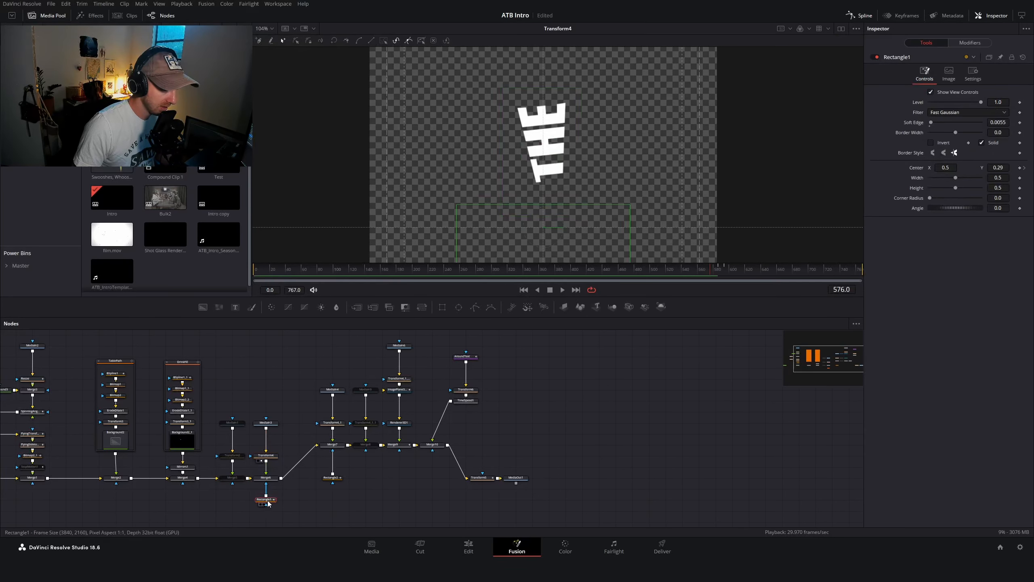
key("1")
scroll(511, 180, "down", 4)
scroll(511, 179, "down", 2)
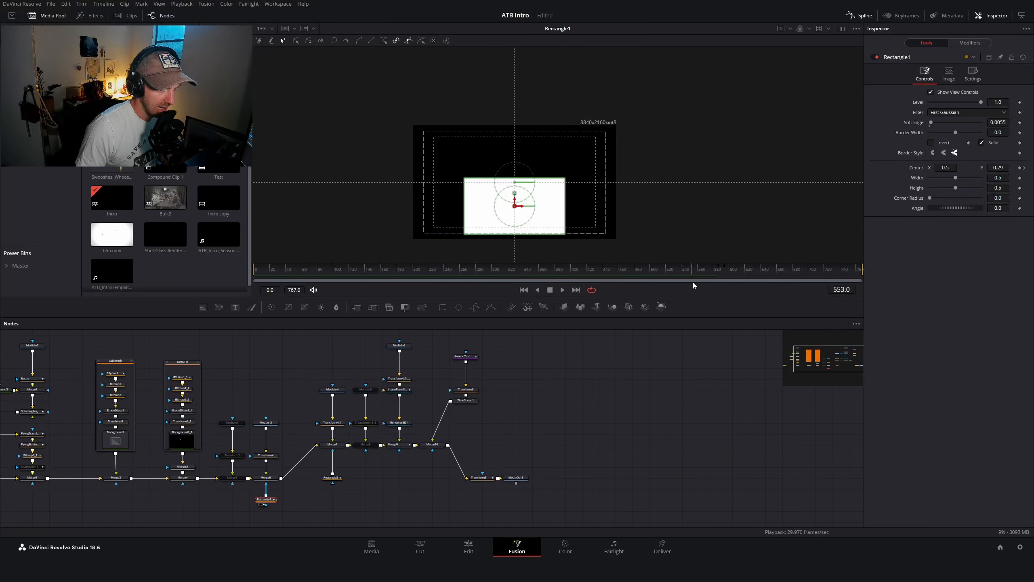
left_click_drag(694, 285, 737, 286)
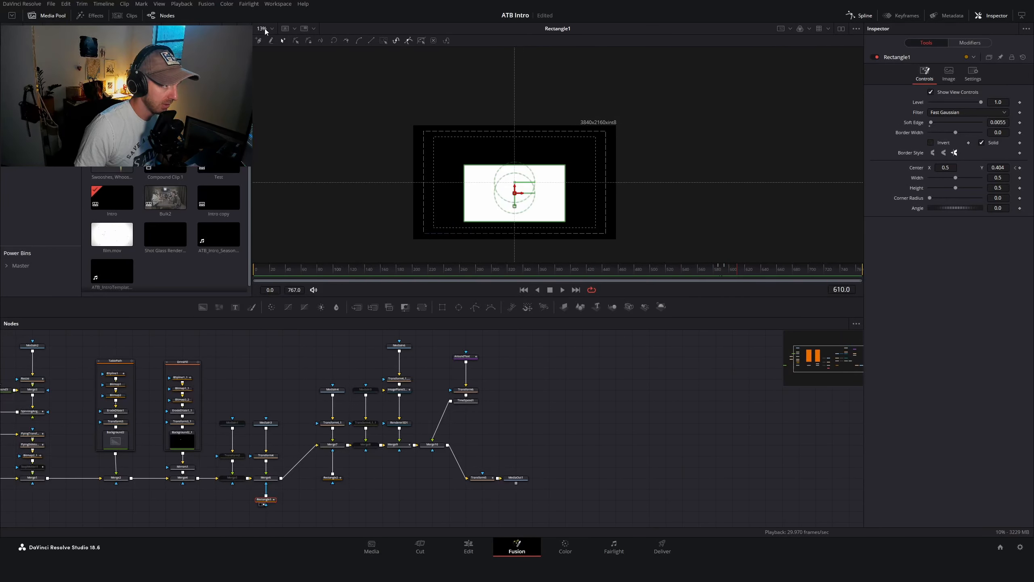
key("ctrl+f")
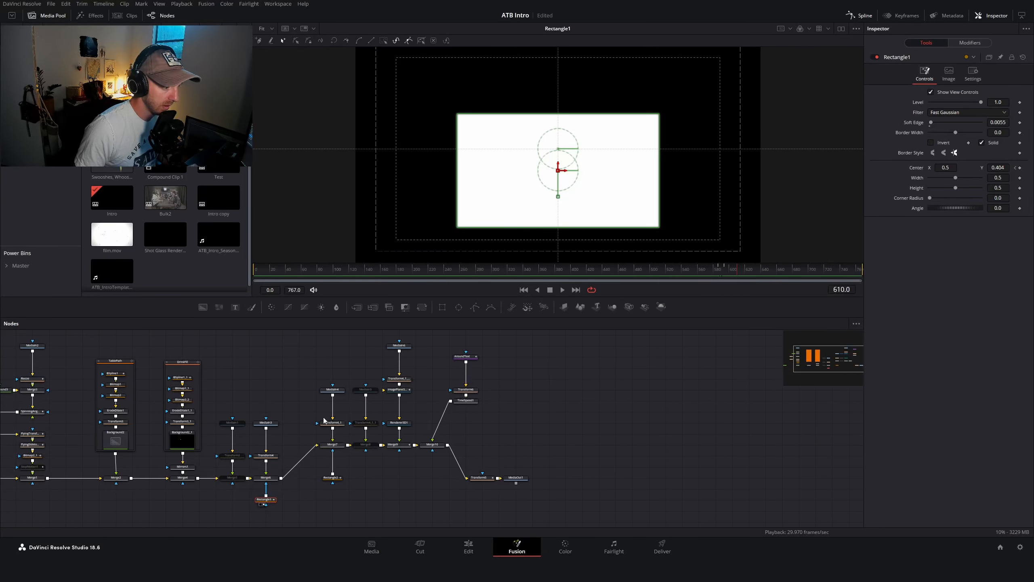
View the BAR word's Transform4_1 and Merge7 outputs and scrub the playhead to around frame 566
left_click(268, 456)
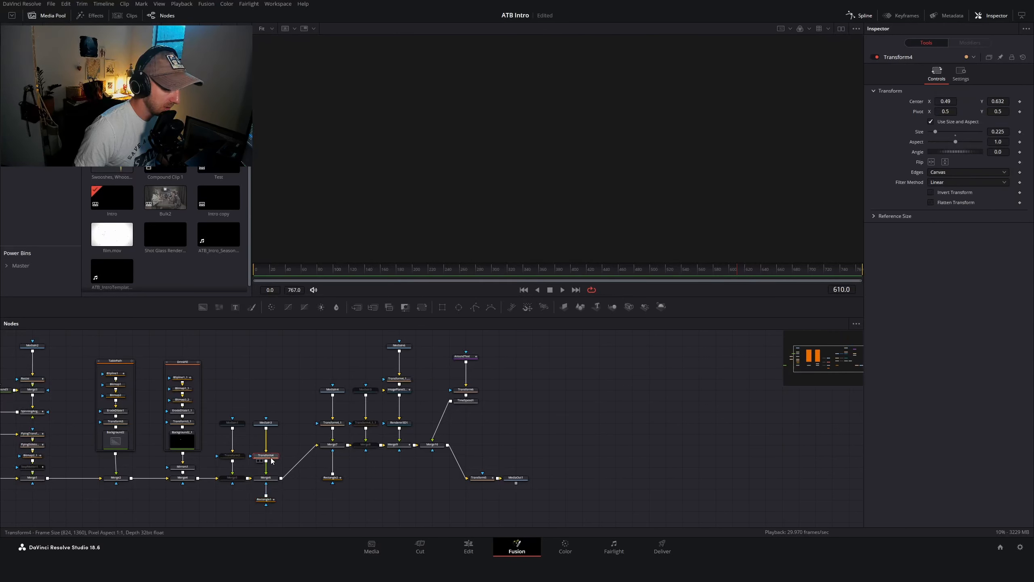
left_click(336, 423)
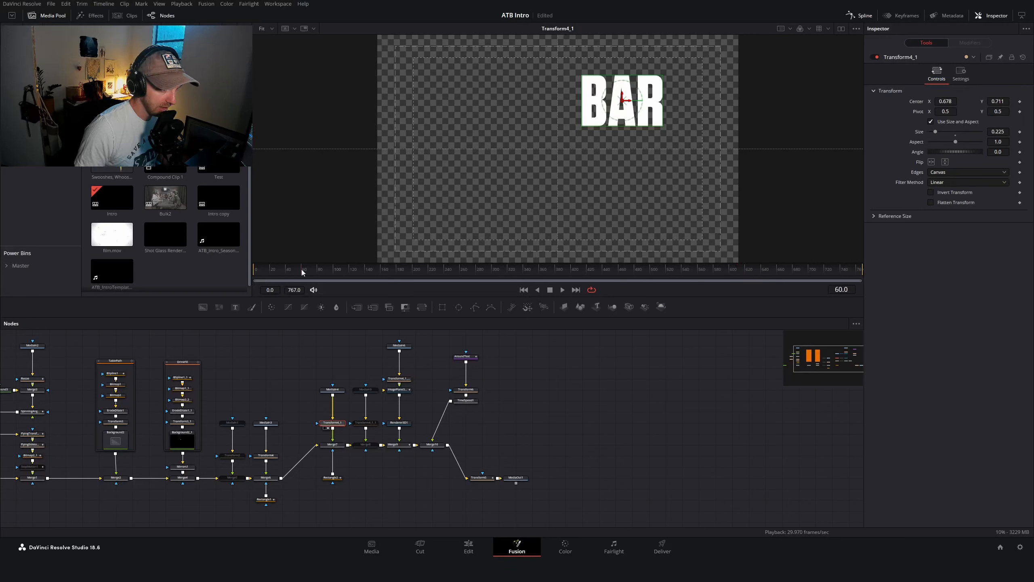
left_click(332, 445)
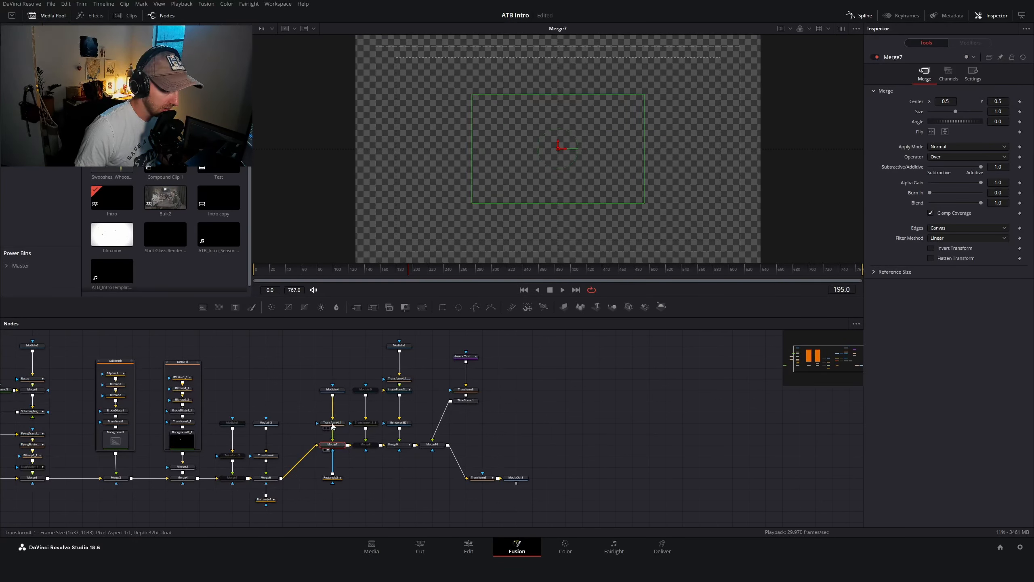
left_click(611, 279)
mouse_move(694, 280)
left_mouse_down()
mouse_move(736, 276)
mouse_move(702, 279)
left_mouse_up()
View the Rectangle2 mask and scrub to frame 625 to examine its horizontal movement
left_click(338, 481)
key("1")
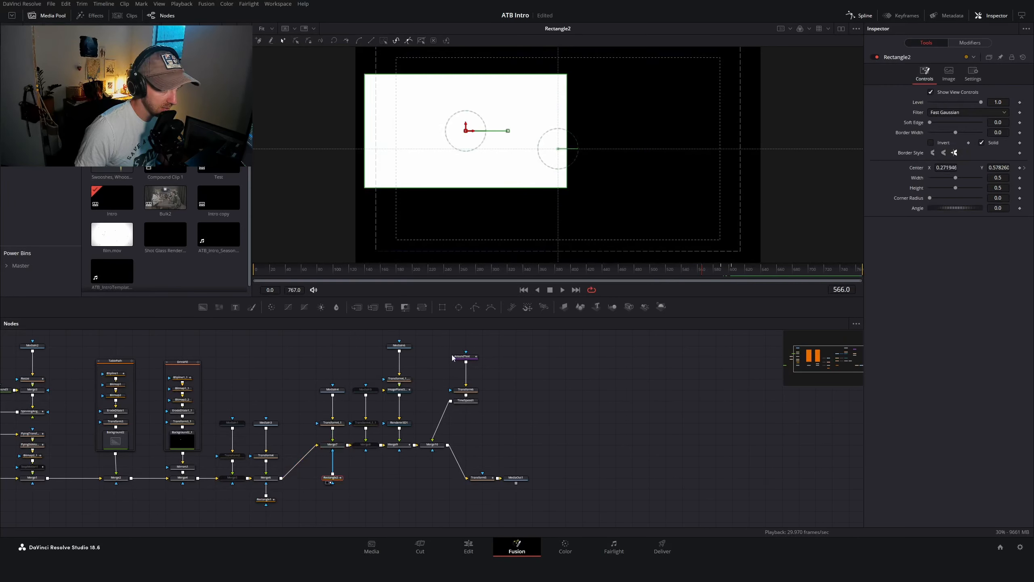
left_click_drag(719, 273, 748, 275)
View the Renderer3D1 output of the word PODCAST and scrub back to frame 596
left_click(403, 423)
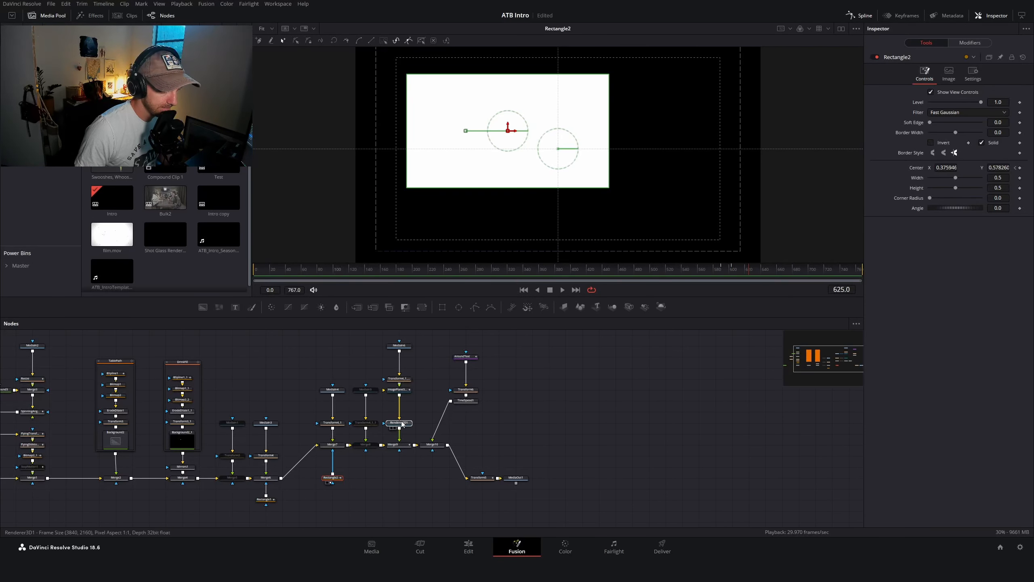
key("1")
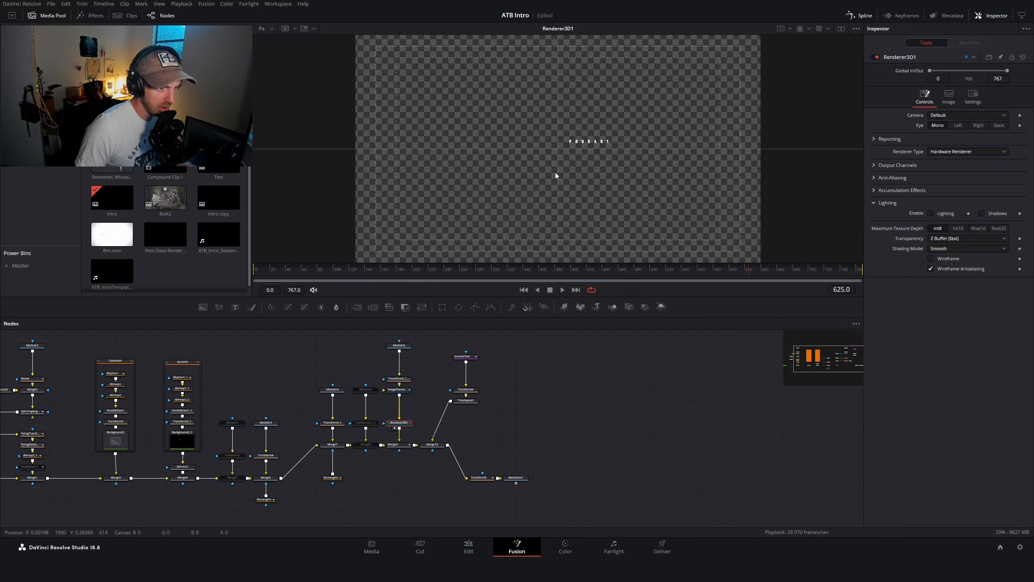
scroll(606, 150, "up", 3)
left_click_drag(734, 270, 727, 270)
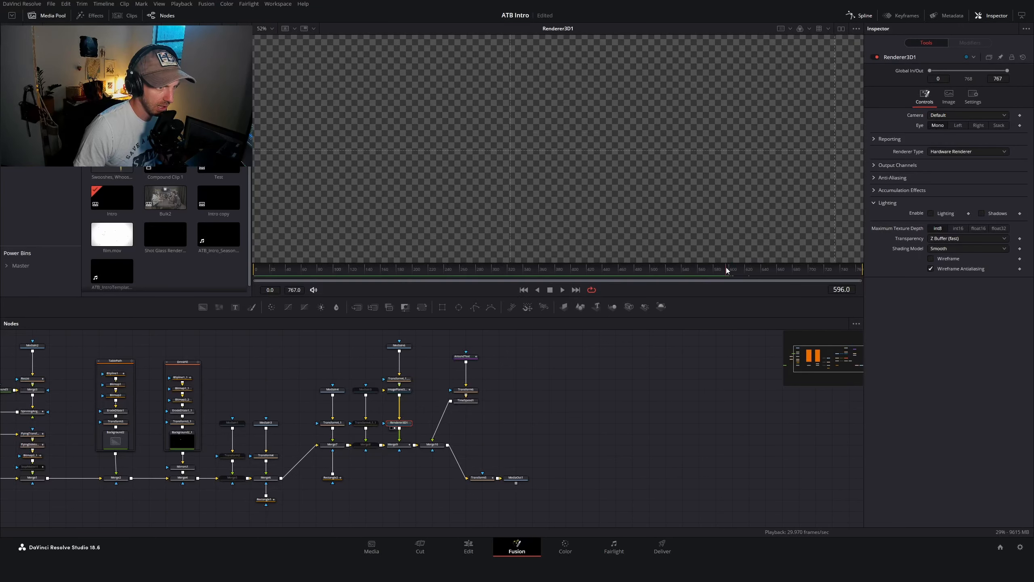
View the ImagePlane3D1 and Transform4_1_1_1 nodes of the PODCAST branch at about frame 613 and save the project
left_click(399, 390)
key("1")
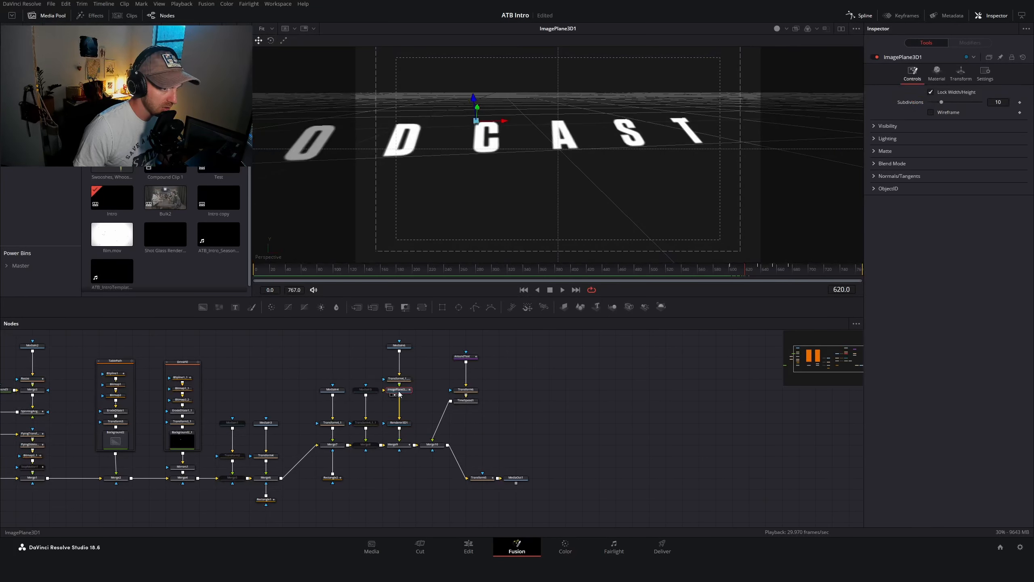
left_click(399, 378)
key("1")
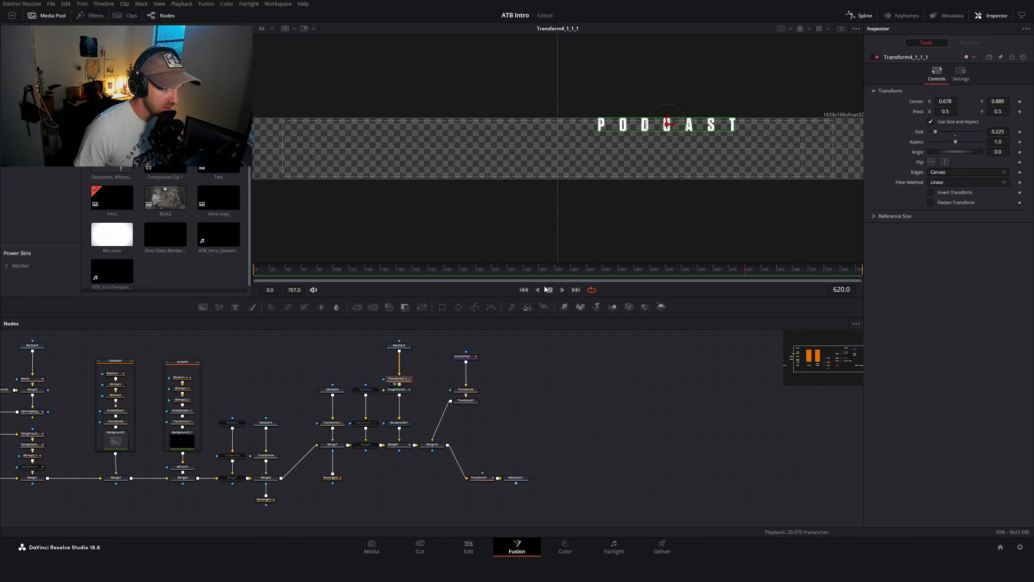
left_click(739, 274)
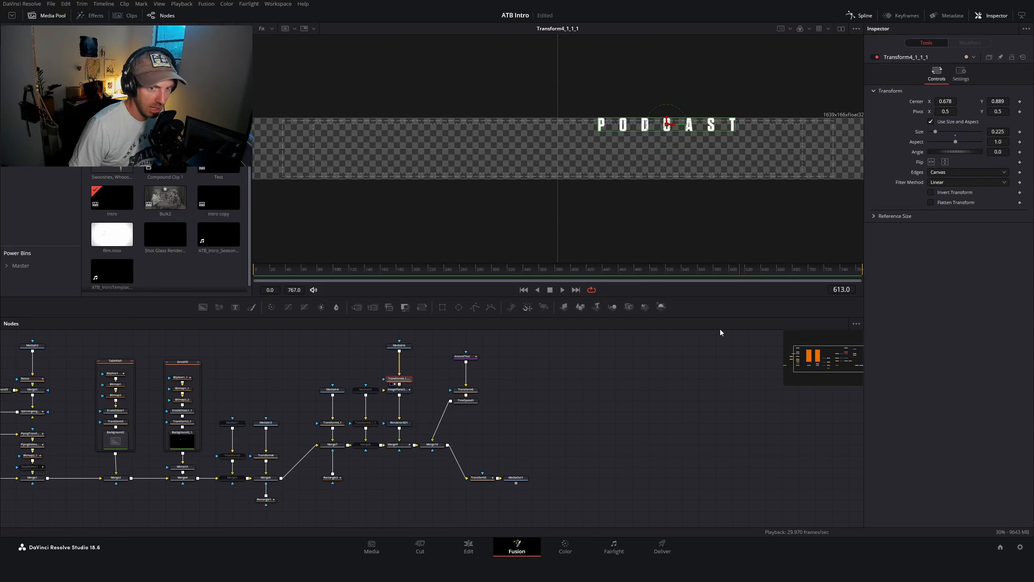
key("ctrl+s")
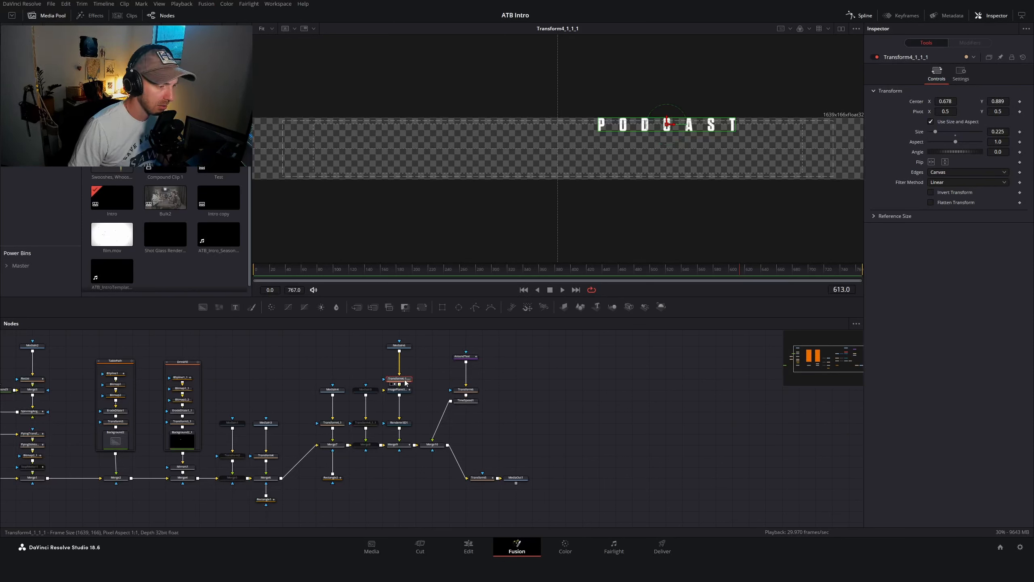
Show ImagePlane3D1 in the viewer and examine the PODCAST plane in 3D from an angled perspective
left_click(399, 390)
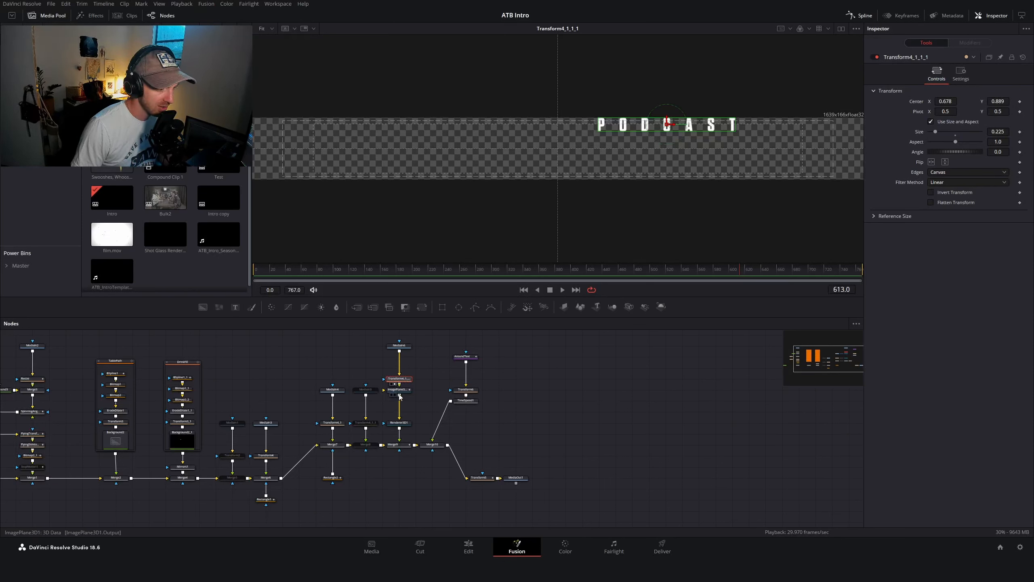
key("1")
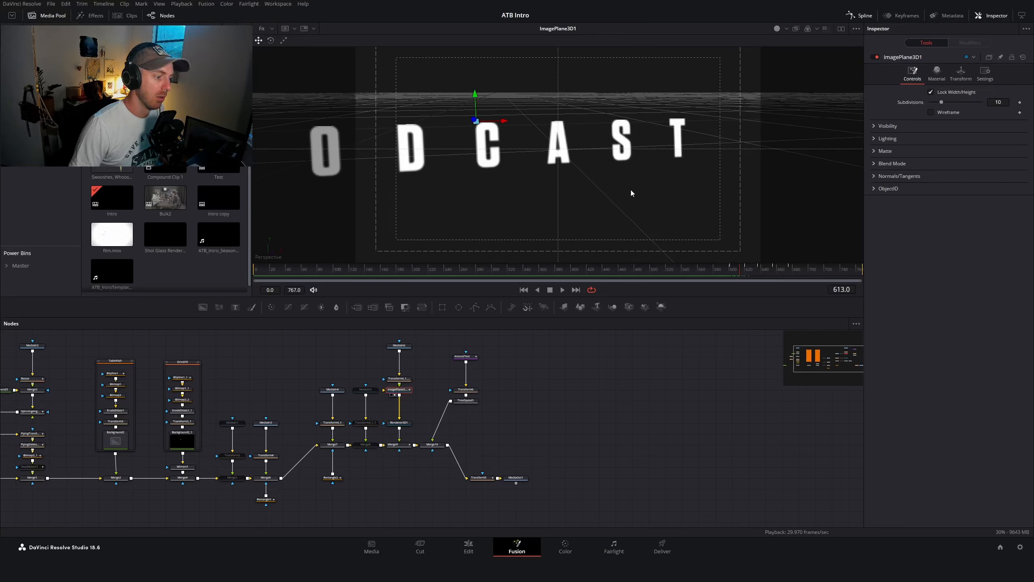
scroll(648, 184, "down", 3)
scroll(566, 187, "up", 2)
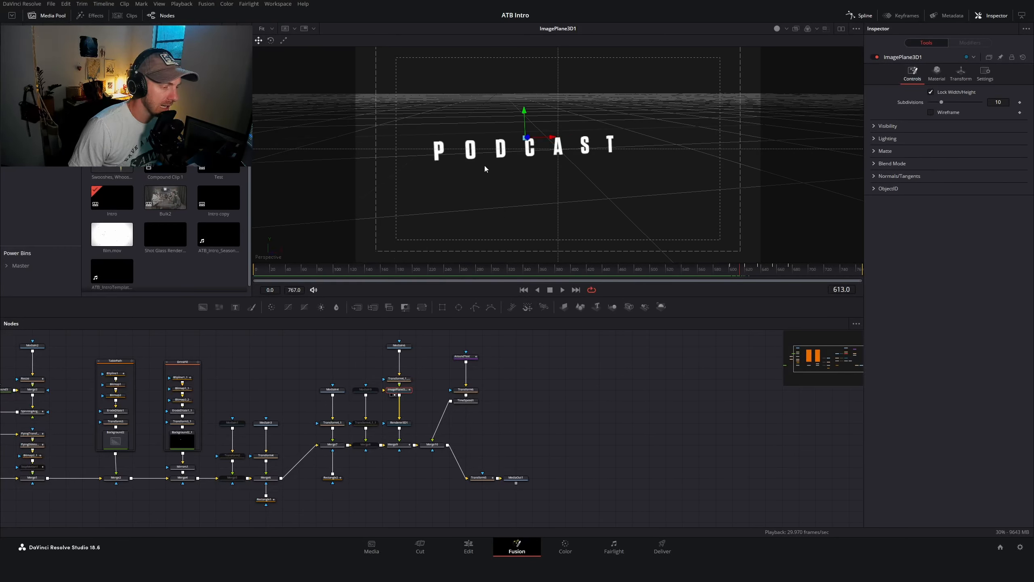
left_click_drag(468, 194, 565, 165)
scroll(565, 165, "down", 3)
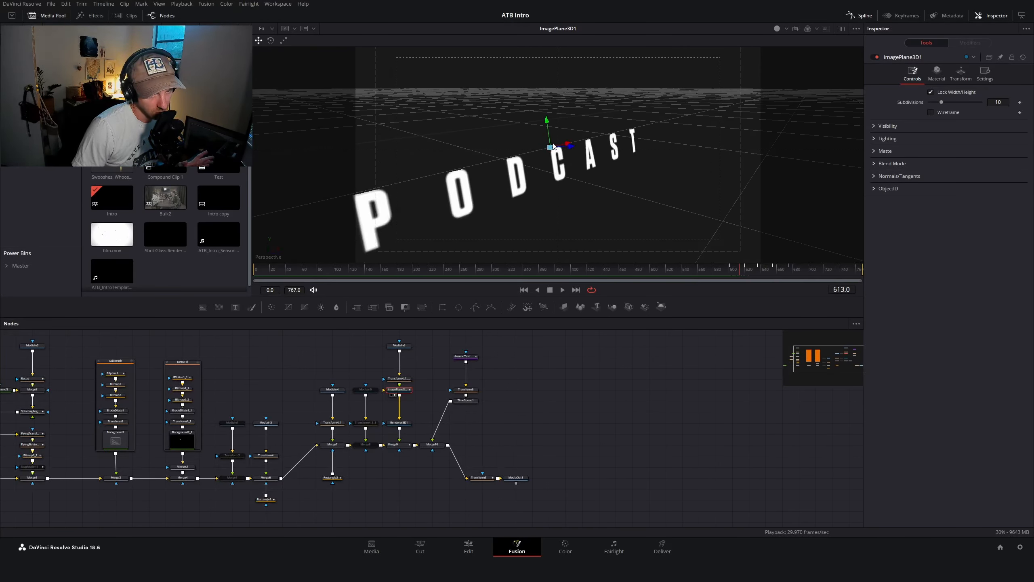
Open the ImagePlane3D1 transform settings and scrub to frame 635 to examine the animated X rotation
left_click(961, 74)
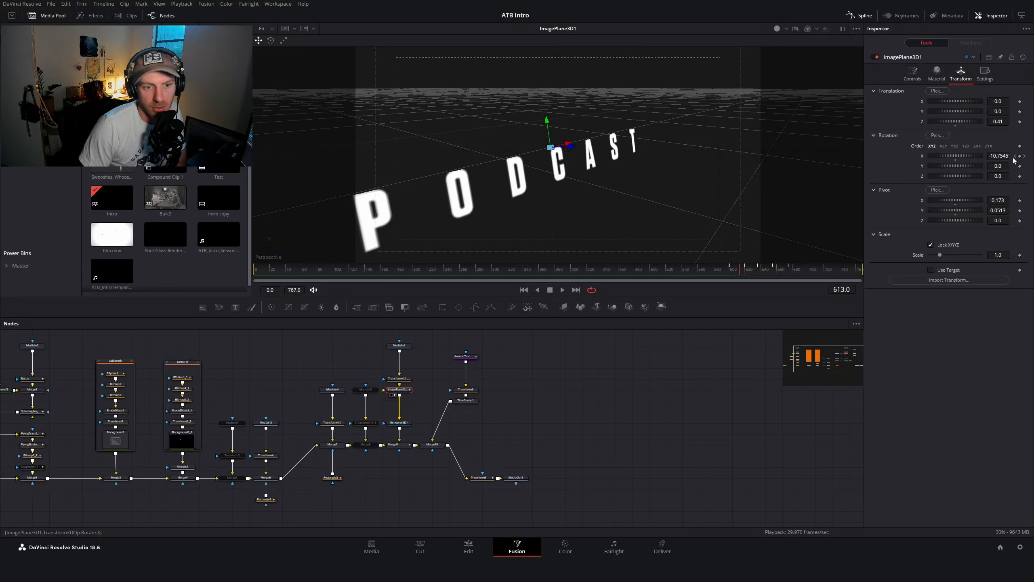
left_click_drag(740, 275, 787, 272)
left_click_drag(731, 267, 759, 270)
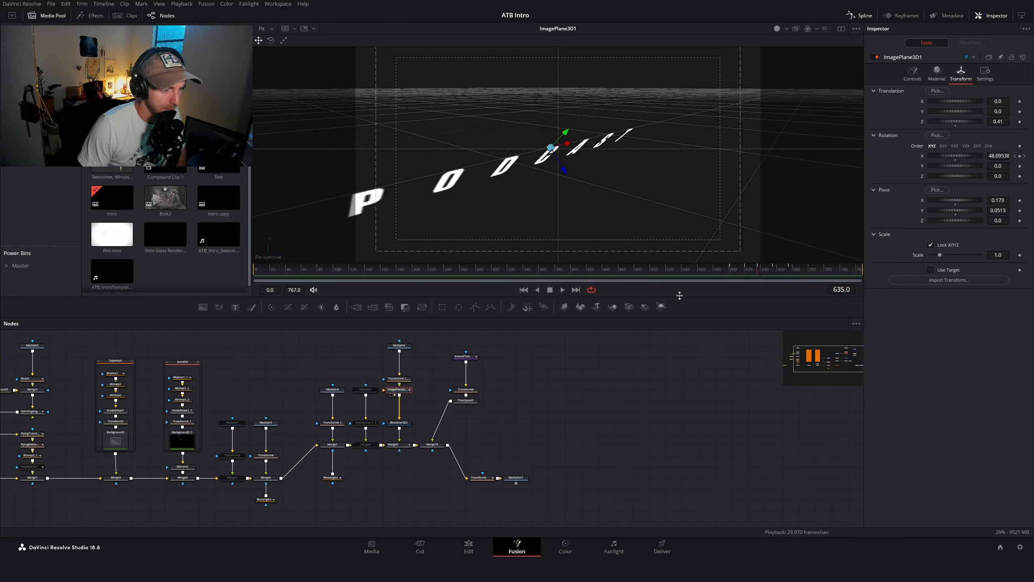
View the Merge9 output combining PODCAST with THE BAR and scrub to about frame 625
left_click(399, 423)
left_click(392, 444)
key("1")
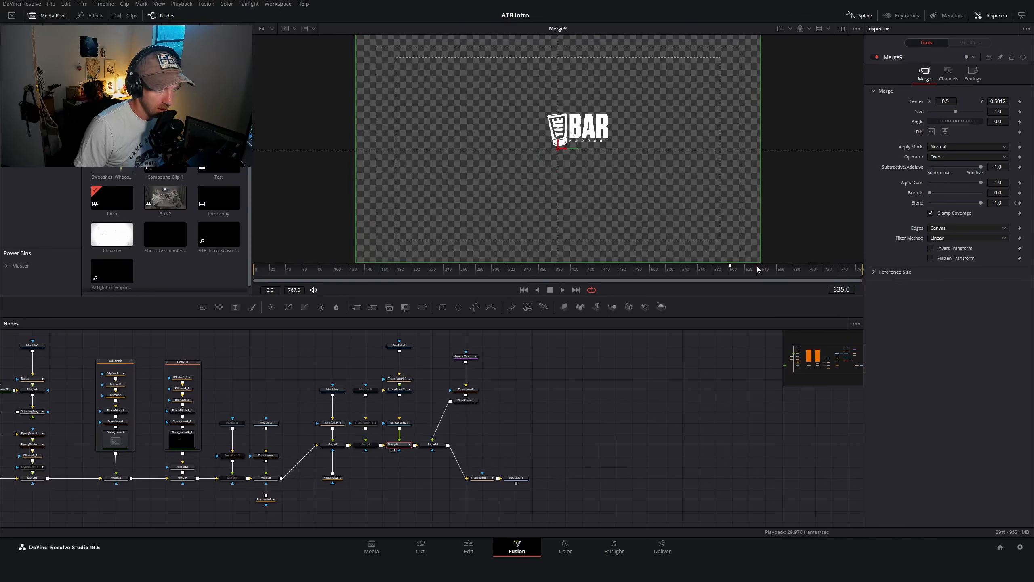
mouse_move(756, 268)
left_mouse_down()
mouse_move(681, 272)
mouse_move(748, 272)
left_mouse_up()
View the complete logo at Merge10, and inspect the AROUND branch's Transform6 and TimeSpeed1 nodes in the viewer
left_click(432, 444)
key("1")
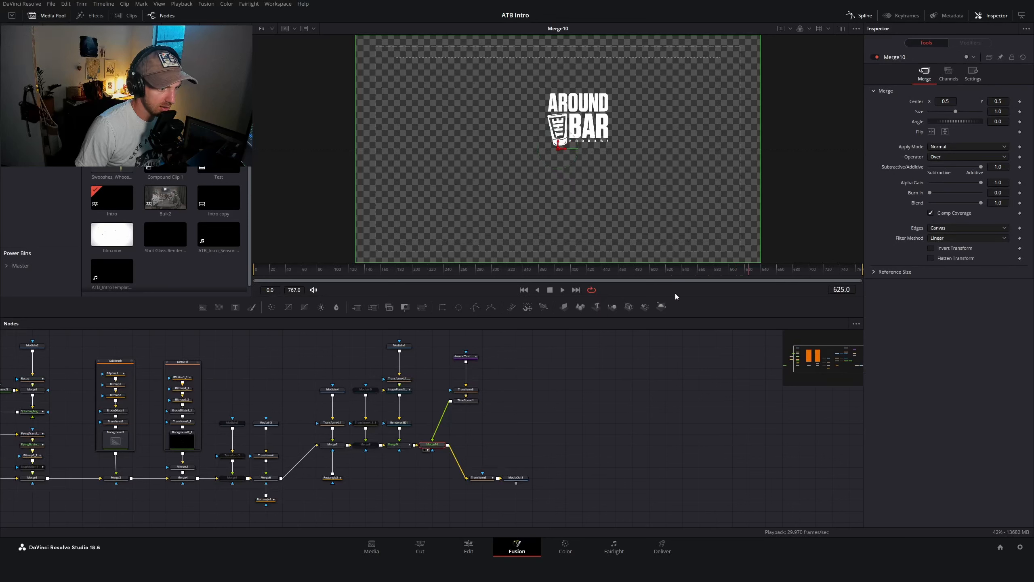
left_click(465, 390)
key("1")
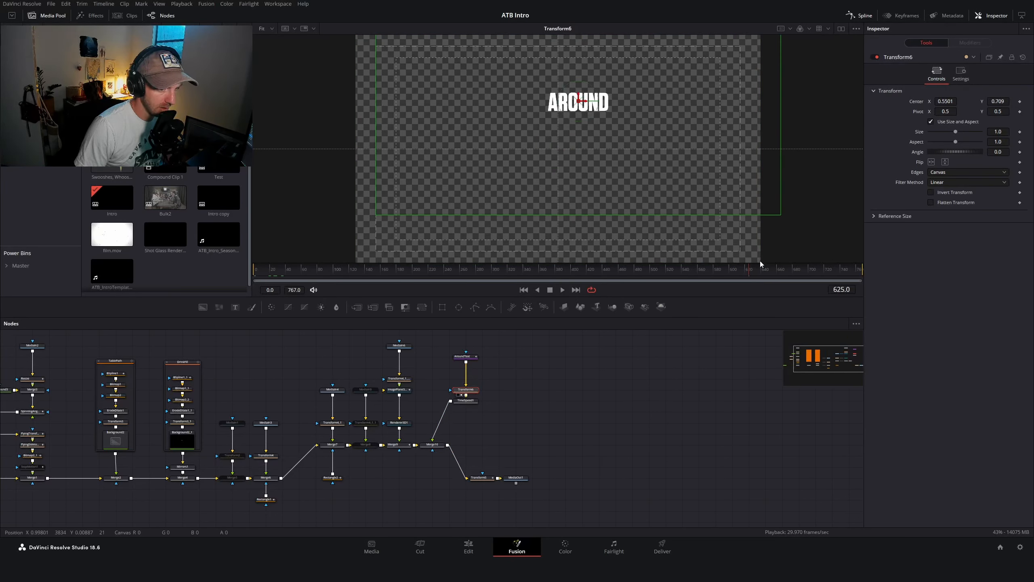
left_click(466, 400)
key("1")
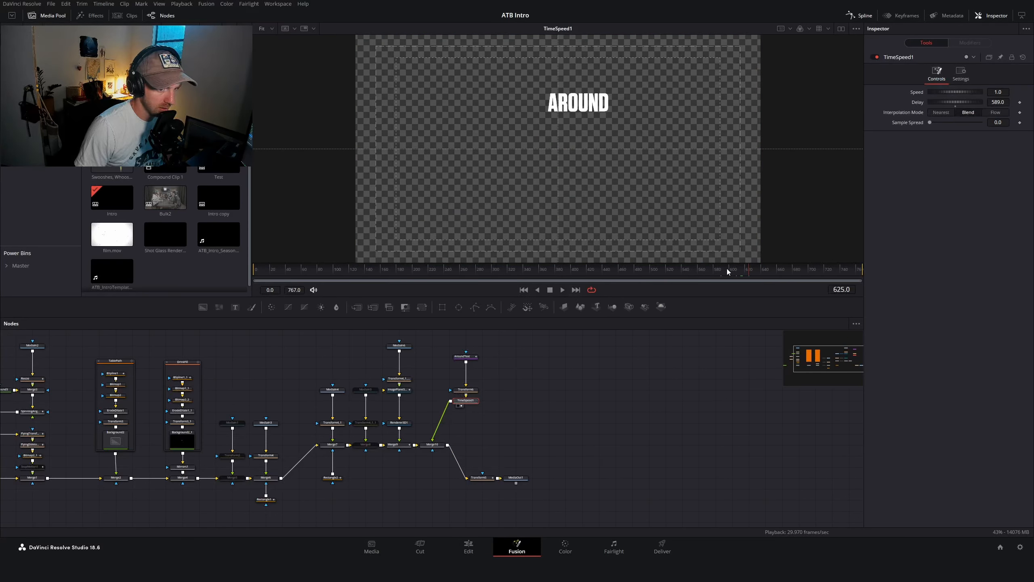
View the AROUND text at frame 598 through TimeSpeed1 and open the AroundText node's settings
mouse_move(728, 272)
left_mouse_down()
mouse_move(743, 271)
mouse_move(704, 272)
mouse_move(743, 273)
mouse_move(707, 275)
mouse_move(729, 276)
left_mouse_up()
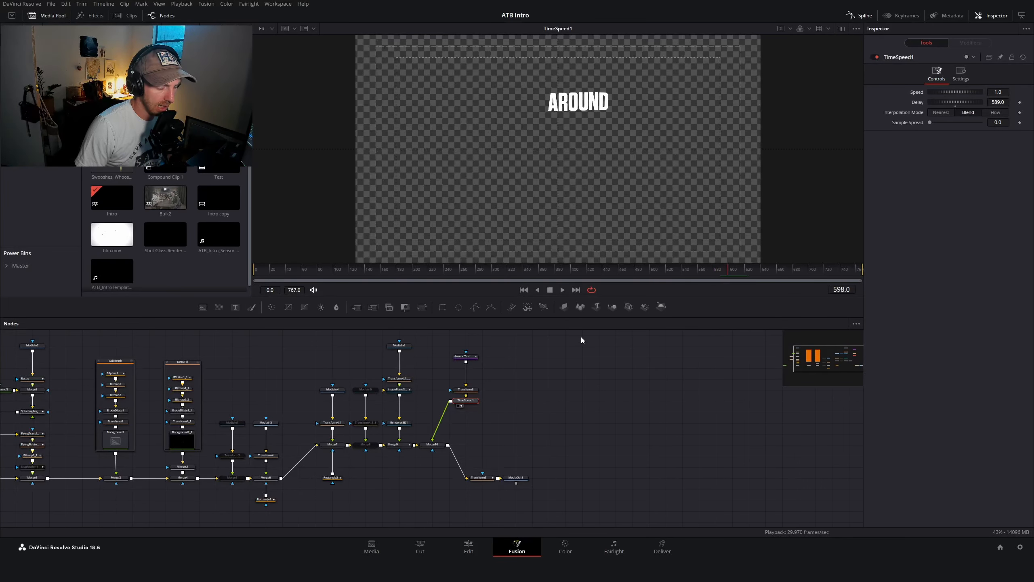
scroll(478, 359, "up", 5)
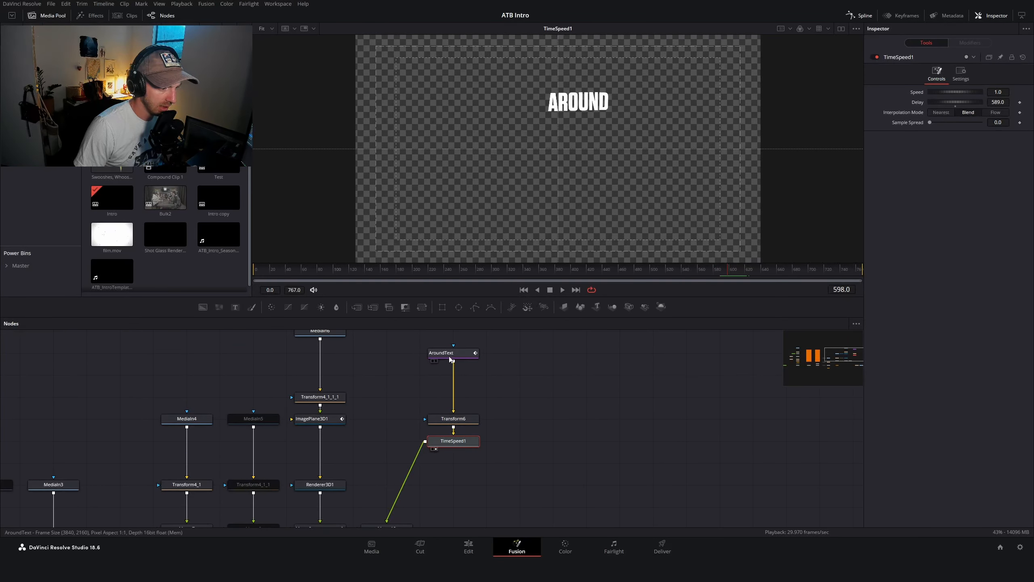
left_click(449, 354)
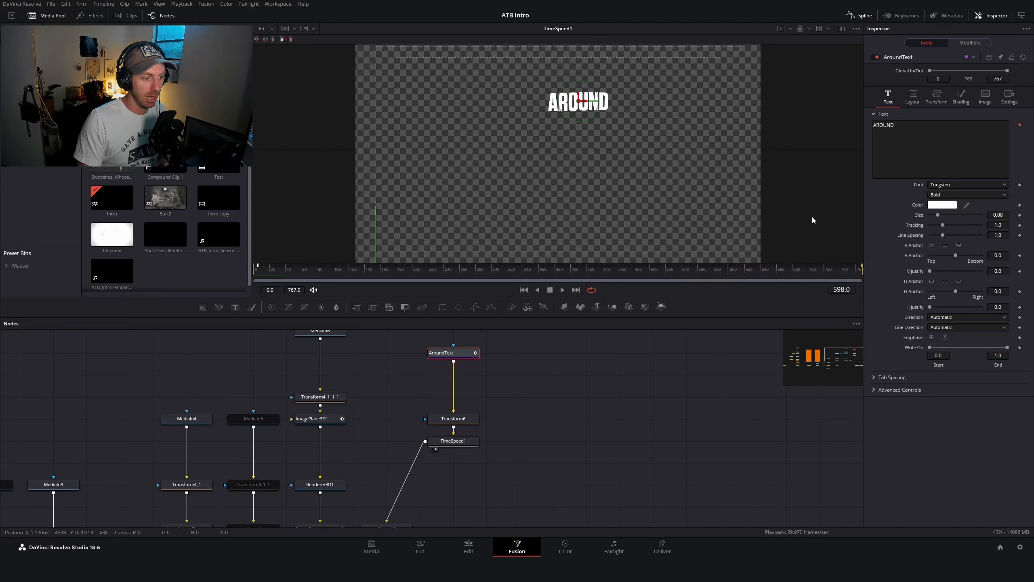
Examine AroundText's Follower modifier timing, scrub the Transform6 output to frame 5 to check the letter animation, and return to the Edit page
left_click(714, 269)
left_click(970, 43)
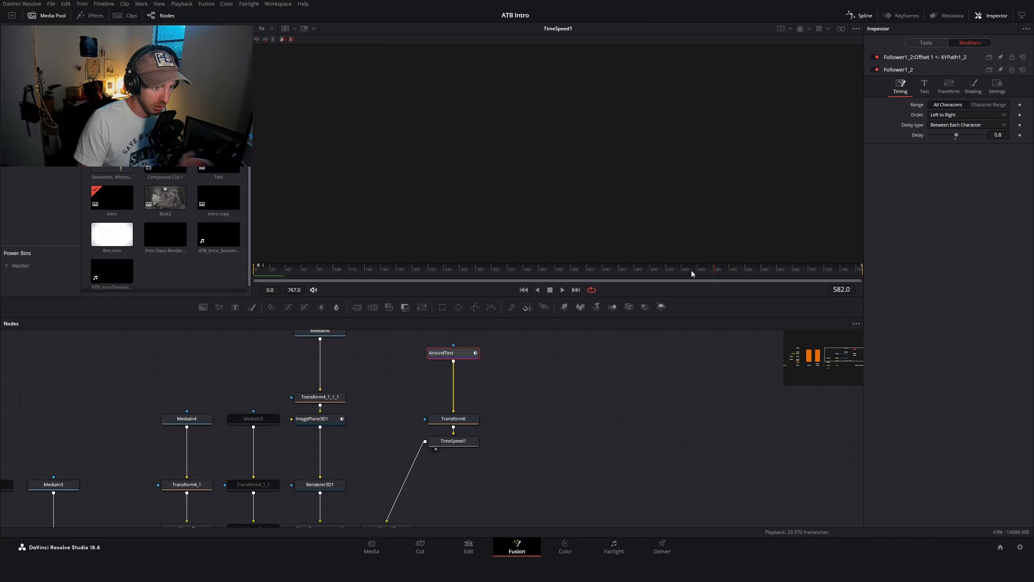
left_click(657, 269)
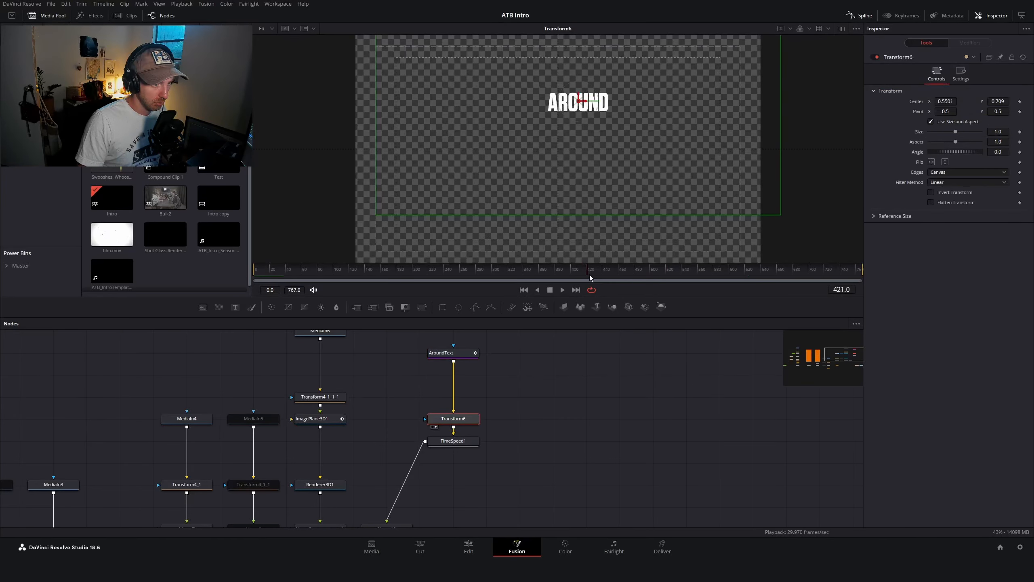
left_click_drag(589, 275, 258, 277)
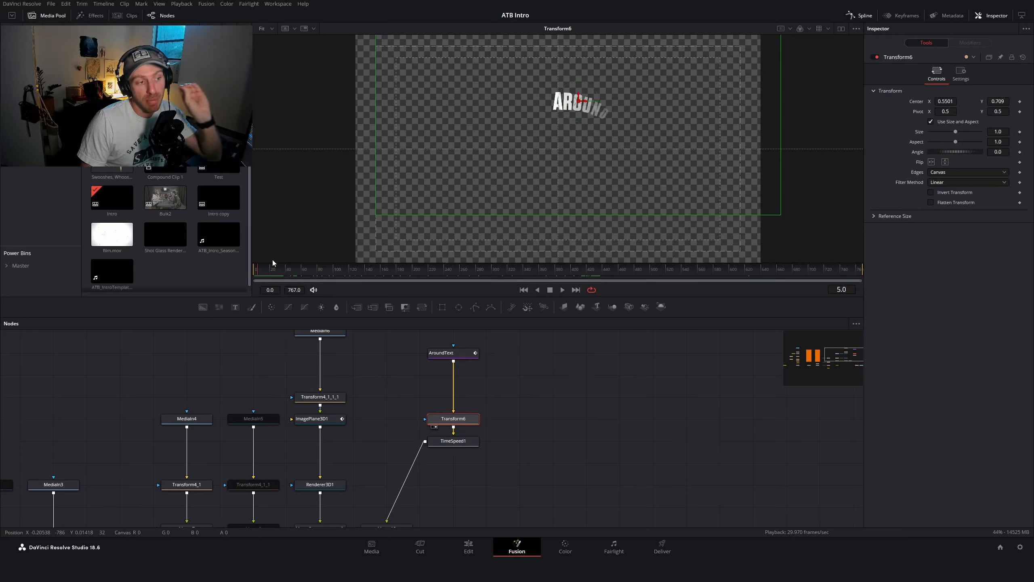
left_click_drag(261, 272, 270, 272)
left_click(468, 546)
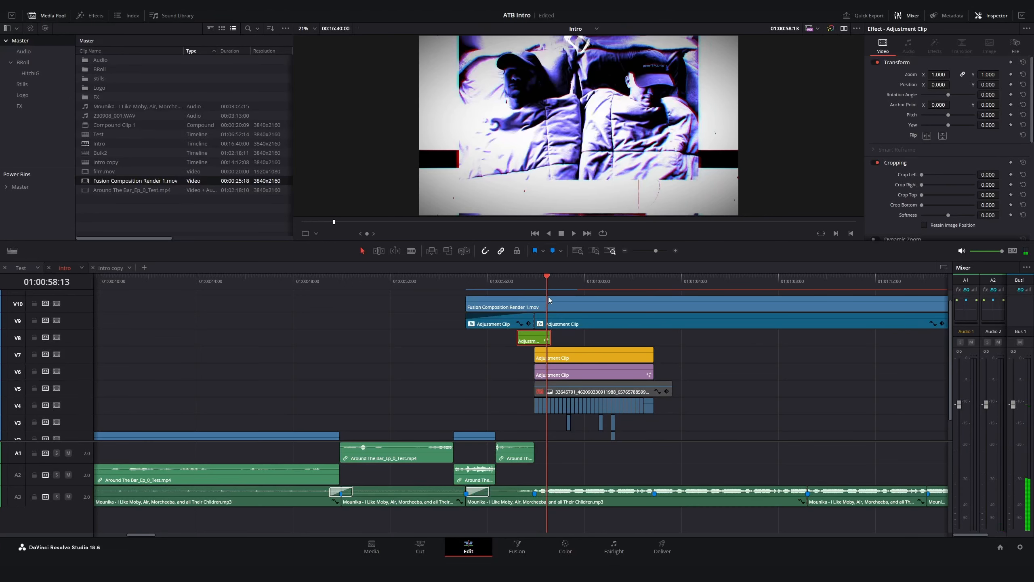
Try the Subtract composite mode on Fusion Composition Render 1.mov and undo the change
scroll(988, 202, "down", 3)
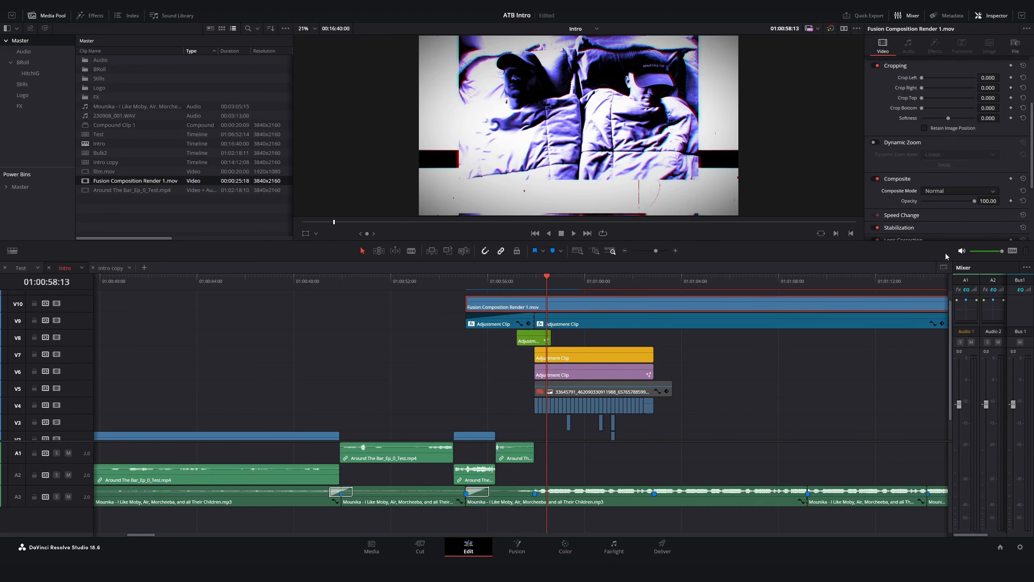
left_click(515, 290)
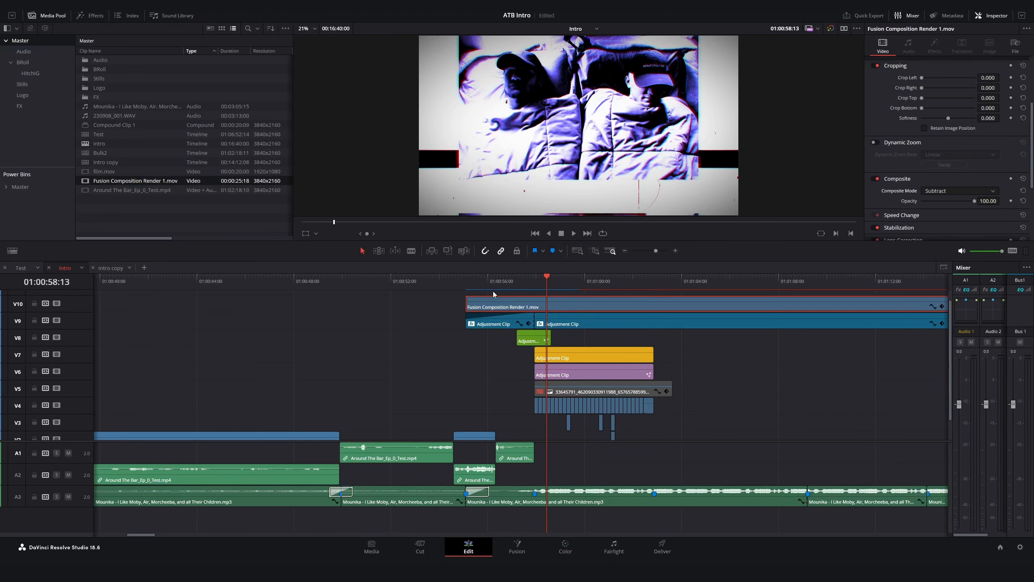
mouse_move(515, 290)
left_mouse_down()
mouse_move(547, 285)
mouse_move(496, 285)
left_mouse_up()
left_click(499, 323)
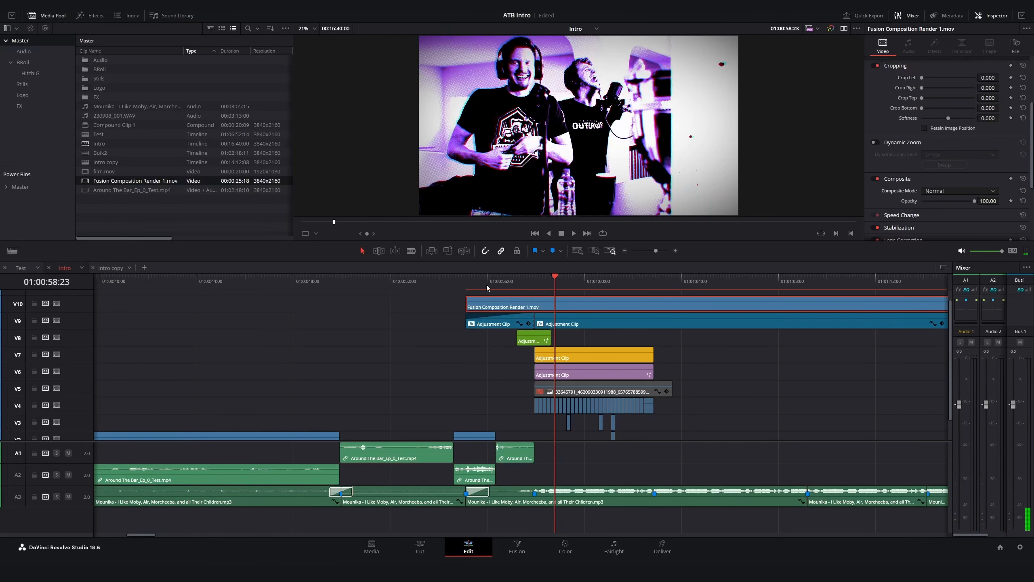
key("ctrl+z")
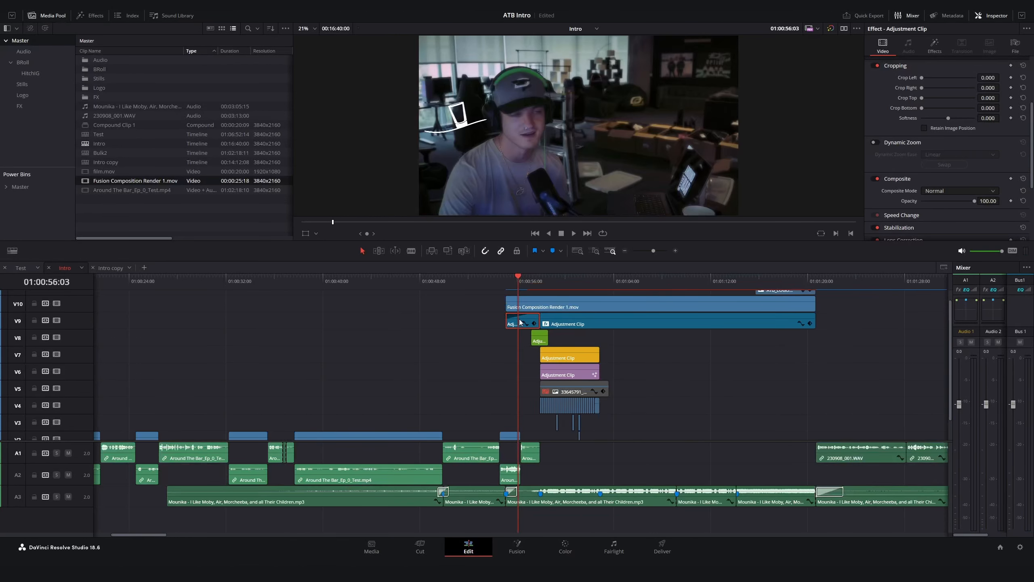
Enlarge the video track area and apply the Drop Shadow effect to Fusion Composition Render 1.mov on V10
key("shift+6")
left_click_drag(663, 394, 669, 444)
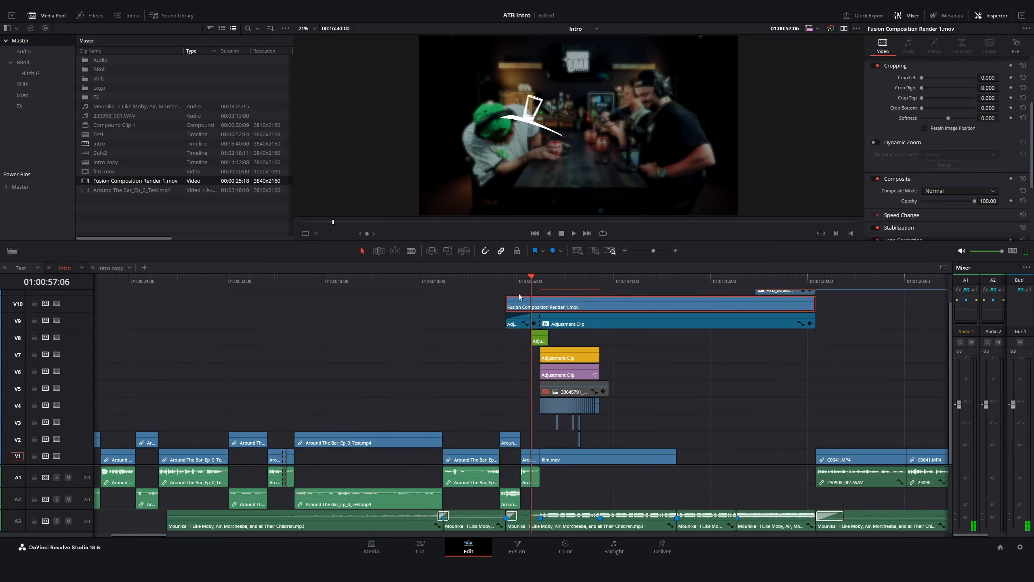
left_click(91, 15)
left_click_drag(31, 206, 536, 304)
left_click(557, 281)
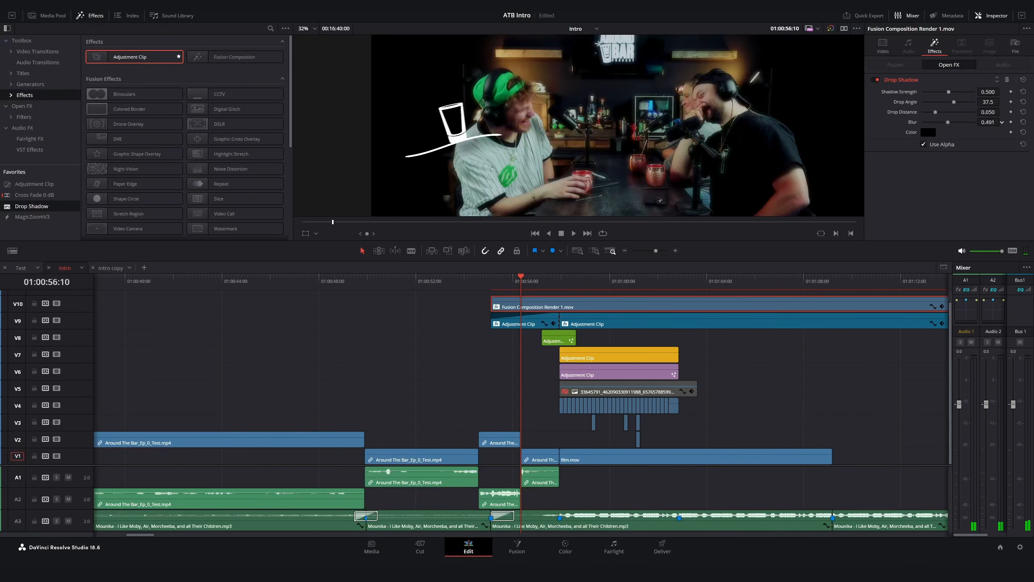
Set the Drop Shadow's blur to 0.417 and its drop distance to 0.017
left_click_drag(988, 122, 989, 123)
left_click_drag(987, 112, 974, 112)
scroll(376, 388, "down", 3)
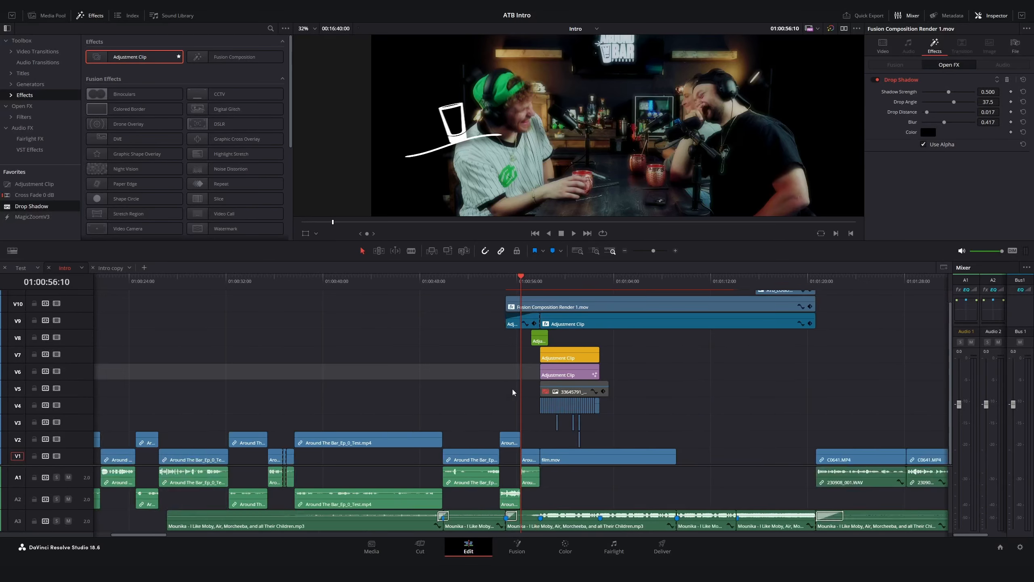
Set the Transform1_1_1 center Y keyframe at frame 18 to 0.75
scroll(376, 388, "up", 2)
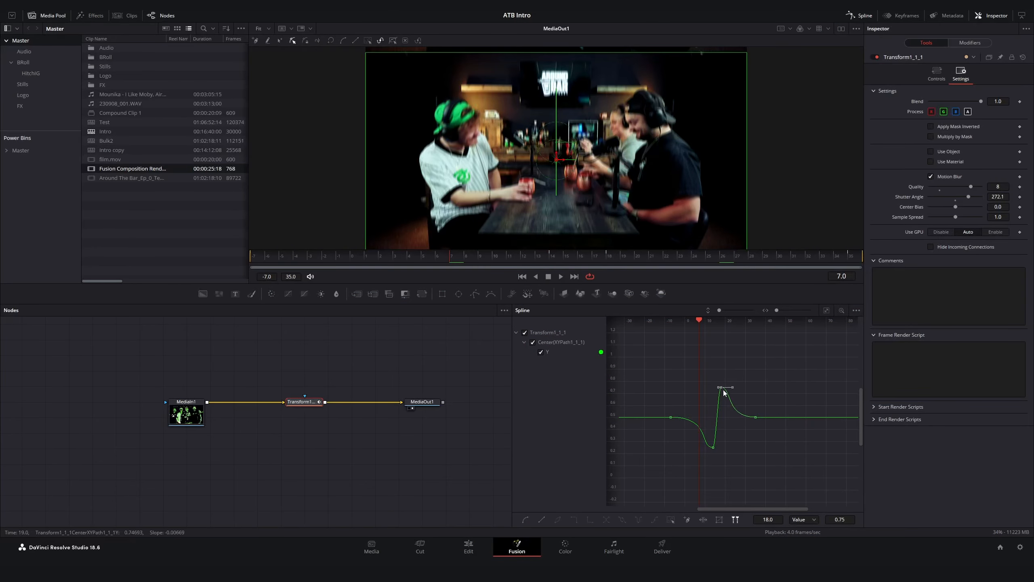
left_click(839, 519)
type("0.75")
key("Return")
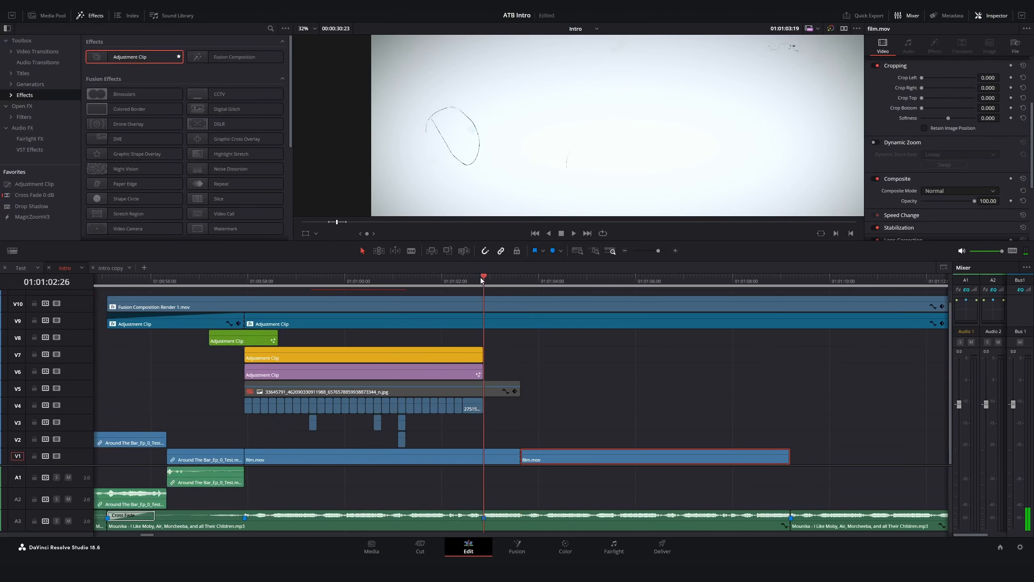
Delete the second film.mov clip on V1 and place the playhead on Marker 6 at 01:01:02:26
mouse_move(480, 278)
left_mouse_down()
mouse_move(472, 282)
mouse_move(517, 281)
left_mouse_up()
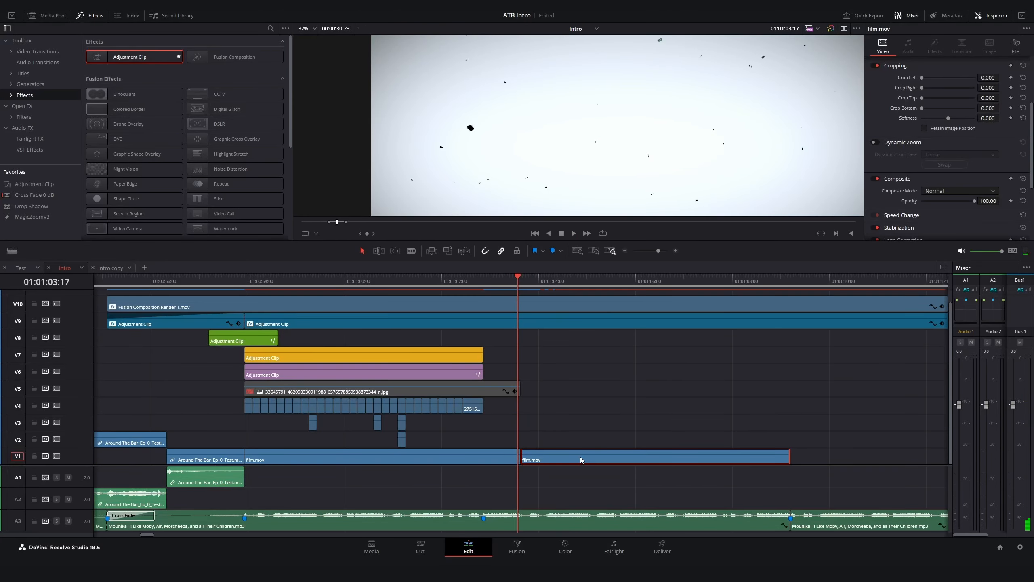
key("Delete")
left_click(484, 282)
key("space")
left_click(483, 283)
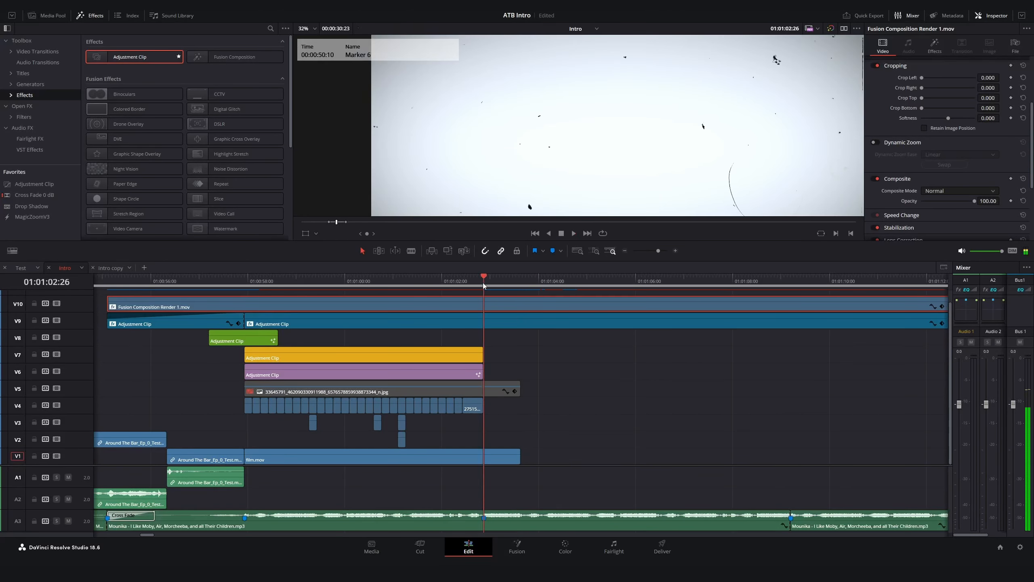
Split film.mov on V1 at Marker 6 and apply the Invert Color effect to the short segment after the cut
left_click(499, 456)
key("ctrl+b")
key("ctrl+minus")
left_click(22, 106)
double_click(235, 228)
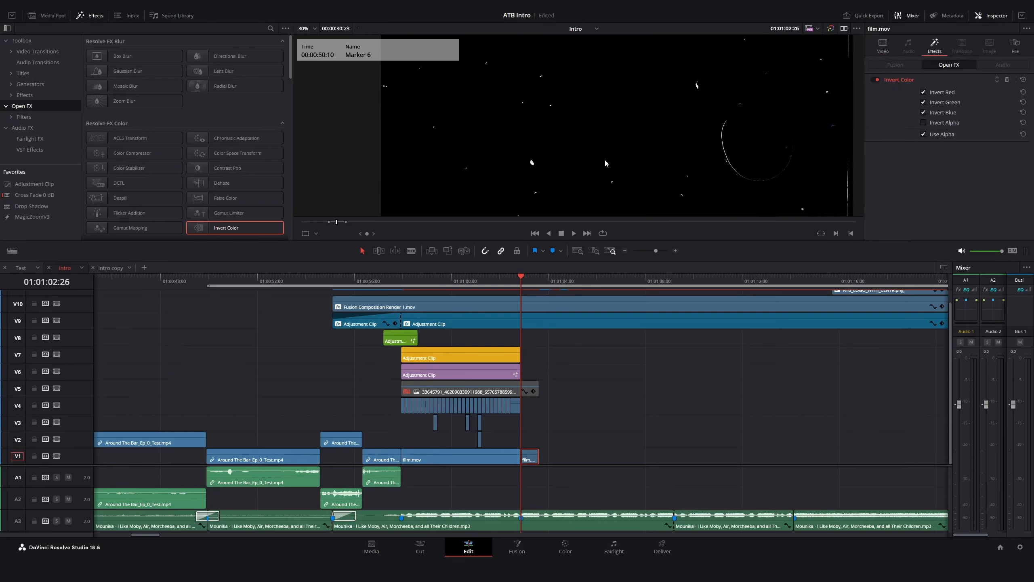
Play the timeline from just before the inverted film segment through to the C0641.MP4 host clips
left_click(510, 280)
key("space")
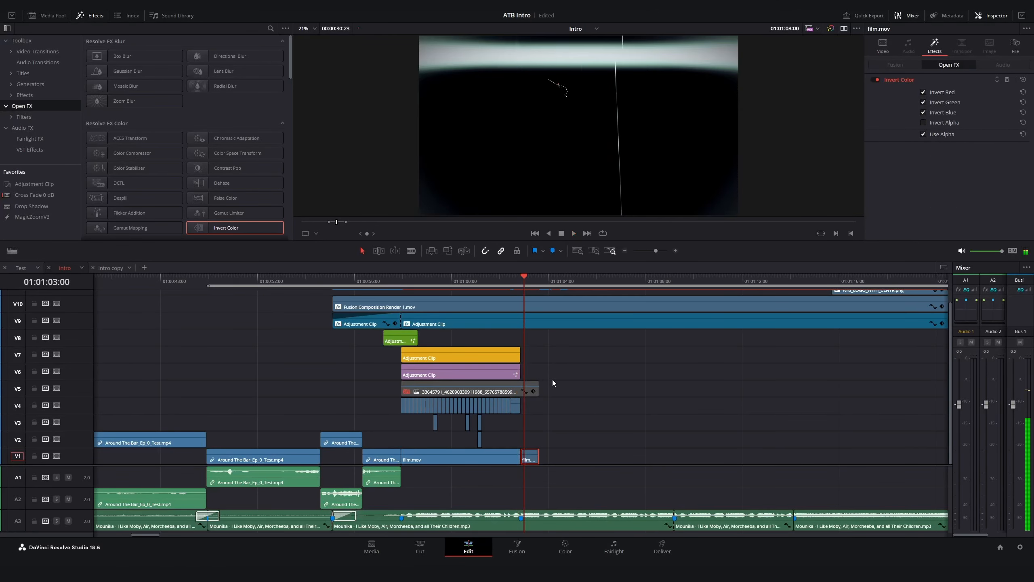
key("ctrl+minus")
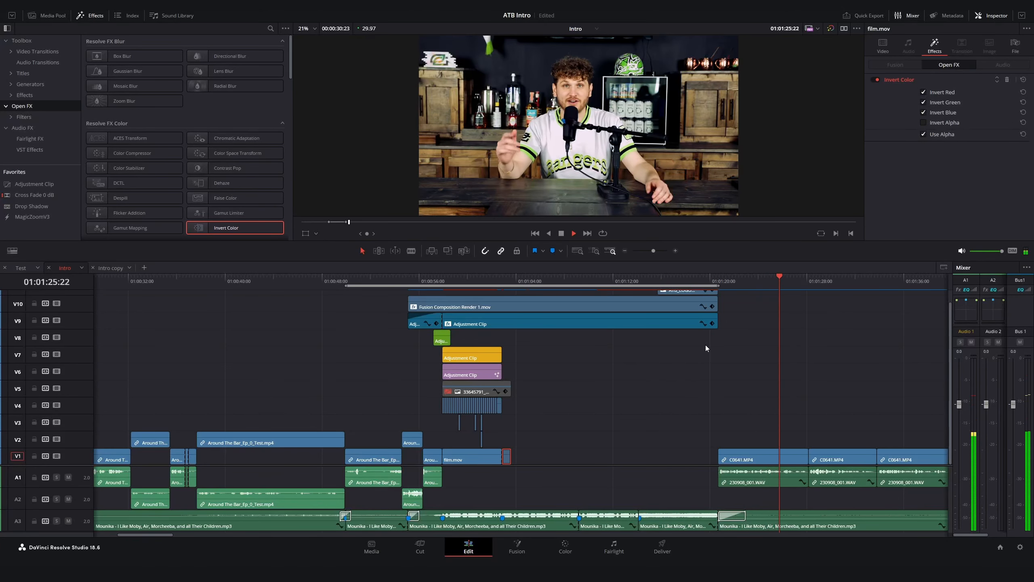
key("space")
key("ctrl+minus")
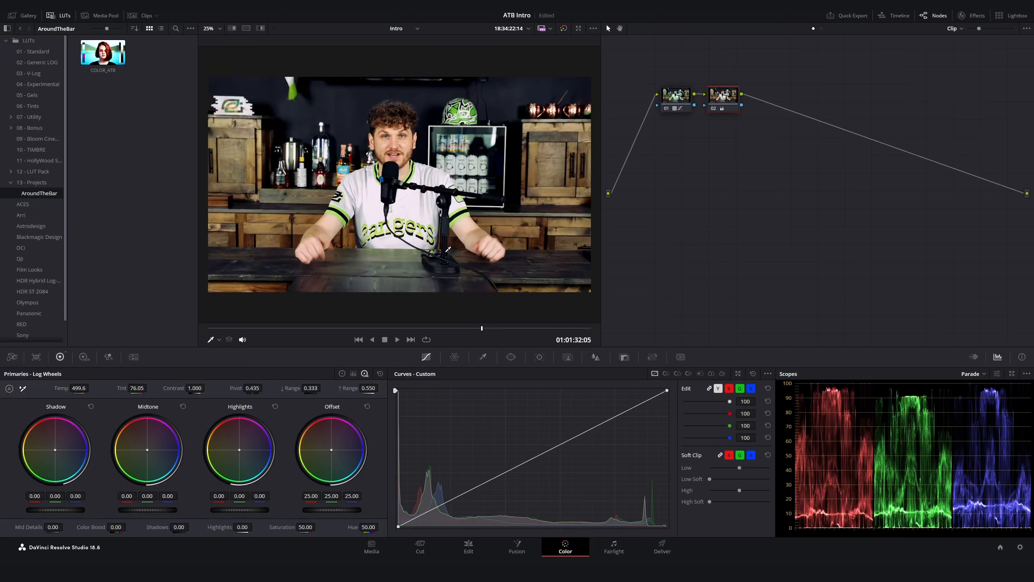
Add a third serial node to the host clip's grade and try a Hue-Saturation shift with the Color Warper
key("alt+s")
left_click(454, 357)
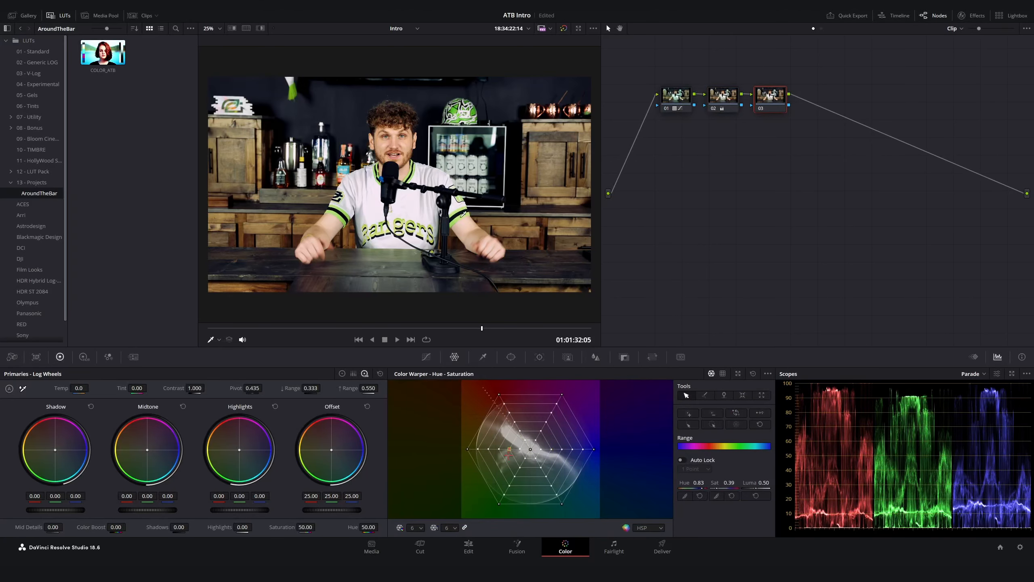
left_click_drag(467, 448, 480, 462)
key("ctrl+z")
Lower the yellow-green range on node 03's Hue Vs Lum curve to a luminance gain of 0.86 at input hue 335.91
left_click(426, 357)
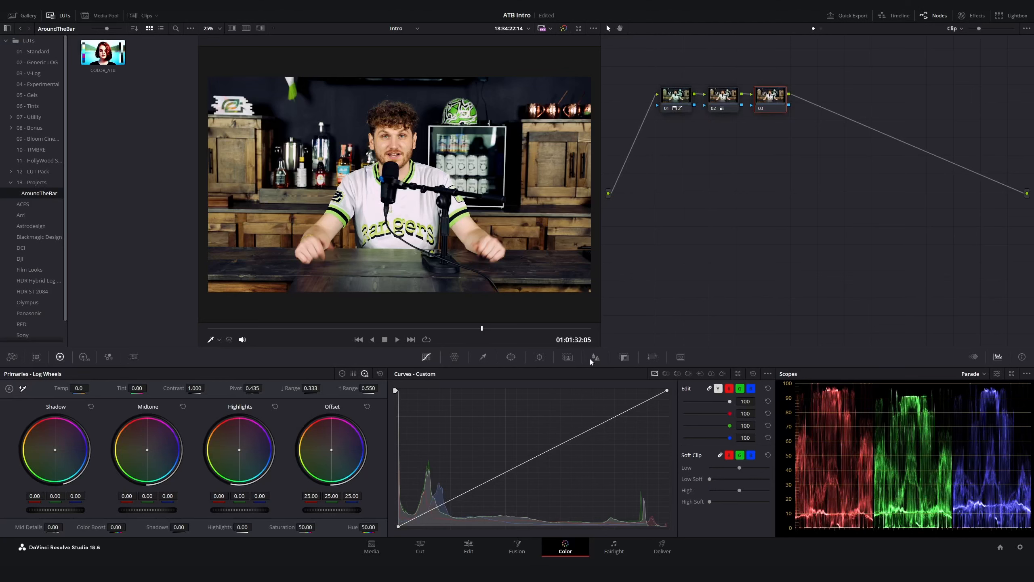
left_click(677, 374)
mouse_move(479, 450)
left_mouse_down()
mouse_move(482, 460)
mouse_move(480, 428)
mouse_move(478, 468)
mouse_move(479, 458)
left_mouse_up()
left_click(677, 374)
key("ctrl+z")
left_click(689, 374)
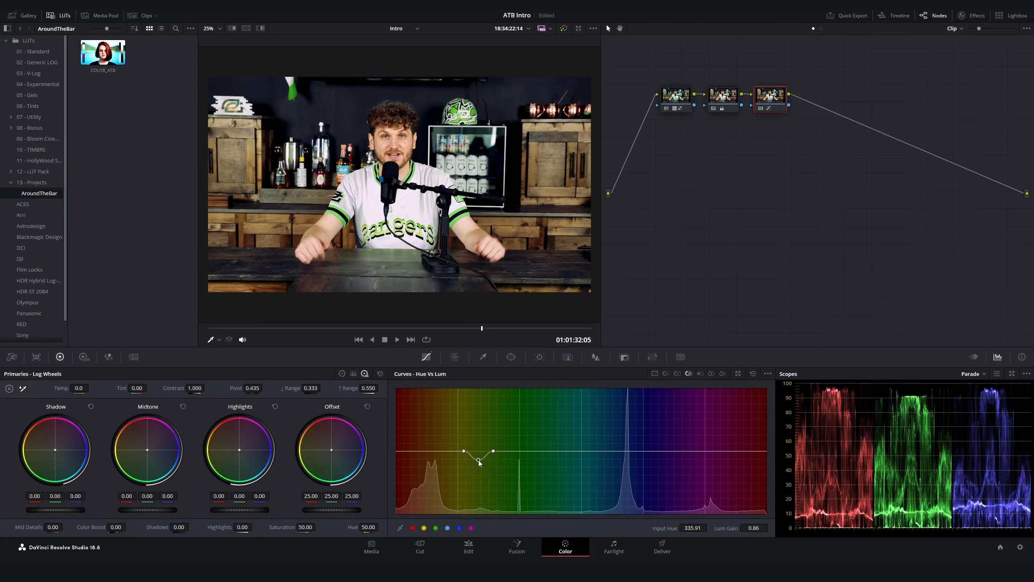
Return to the Edit page and select all the C0641.MP4 clips on V1
key("shift+4")
scroll(607, 416, "down", 4)
left_click_drag(332, 422, 610, 456)
left_click(433, 347)
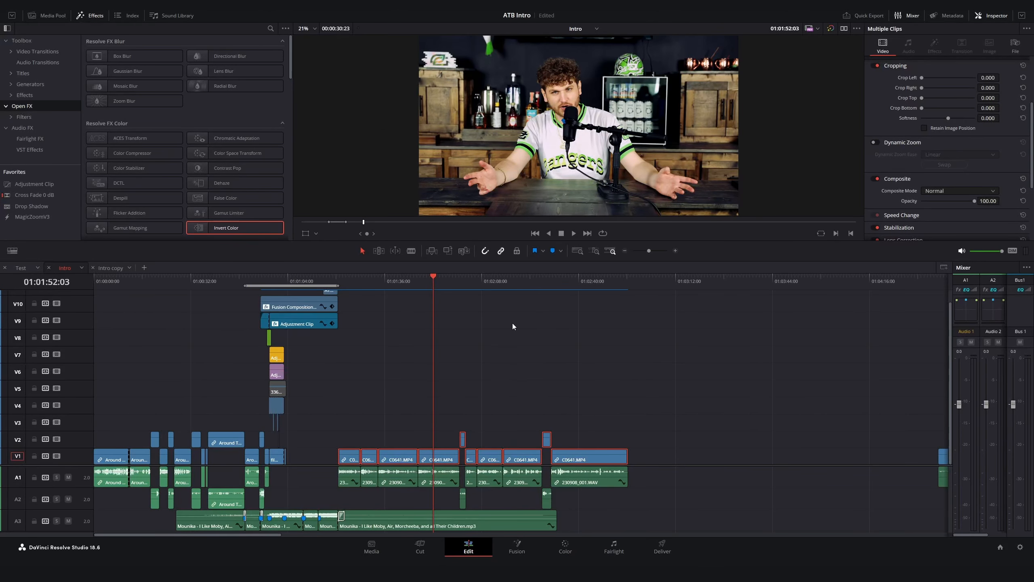
Scrub back through the earlier intro section of the timeline and lower the monitoring volume
scroll(486, 294, "up", 2)
left_click(229, 277)
scroll(395, 310, "up", 4)
mouse_move(326, 282)
left_mouse_down()
mouse_move(410, 284)
mouse_move(368, 287)
mouse_move(383, 286)
left_mouse_up()
left_click(979, 250)
Examine Transform1_1_1's center Y curve and motion-blurred movement across the composition in Fusion, and return to the Edit page
left_click(516, 547)
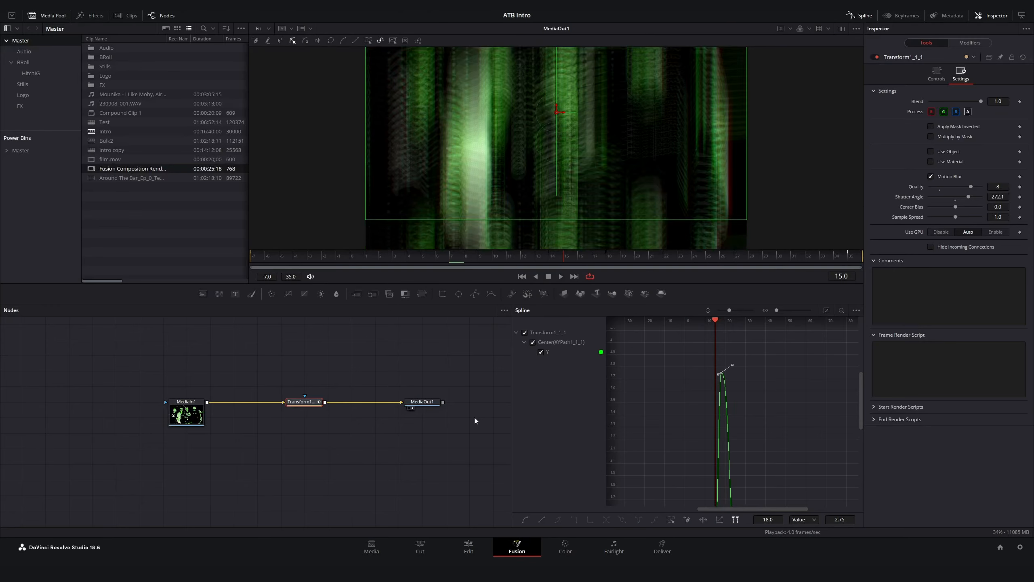
mouse_move(725, 468)
left_mouse_down()
mouse_move(726, 495)
mouse_move(732, 448)
mouse_move(728, 471)
left_mouse_up()
left_click_drag(612, 259, 860, 258)
left_click(468, 547)
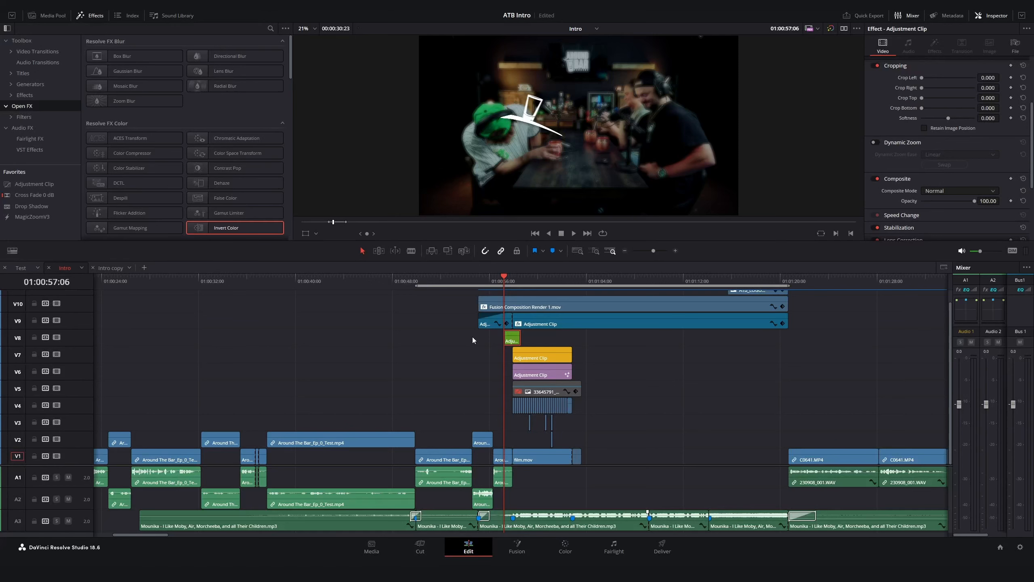
Play the intro from Marker 2 at 01:00:55:03 and replay the photo sequence above film.mov
left_click(476, 286)
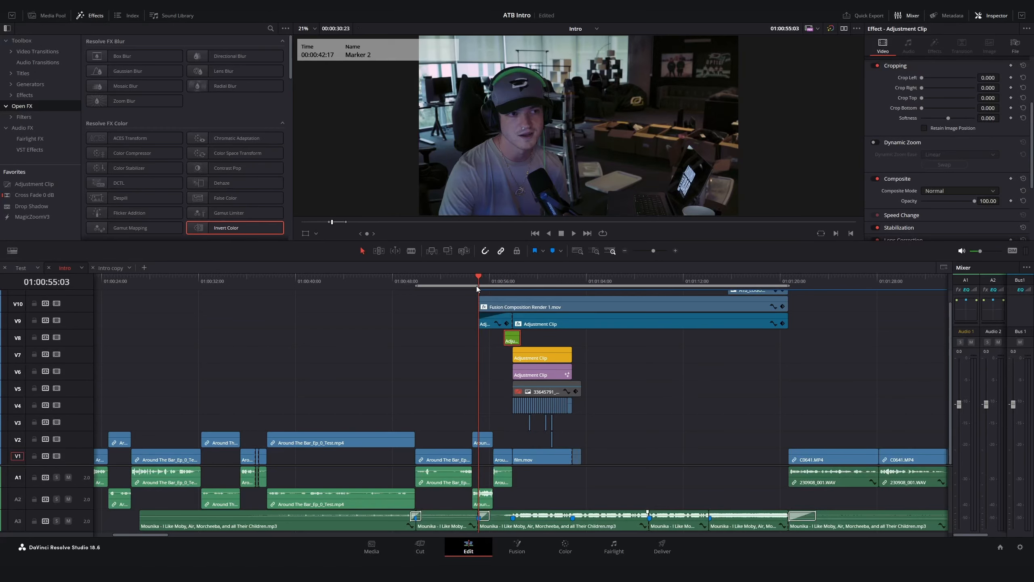
key("space")
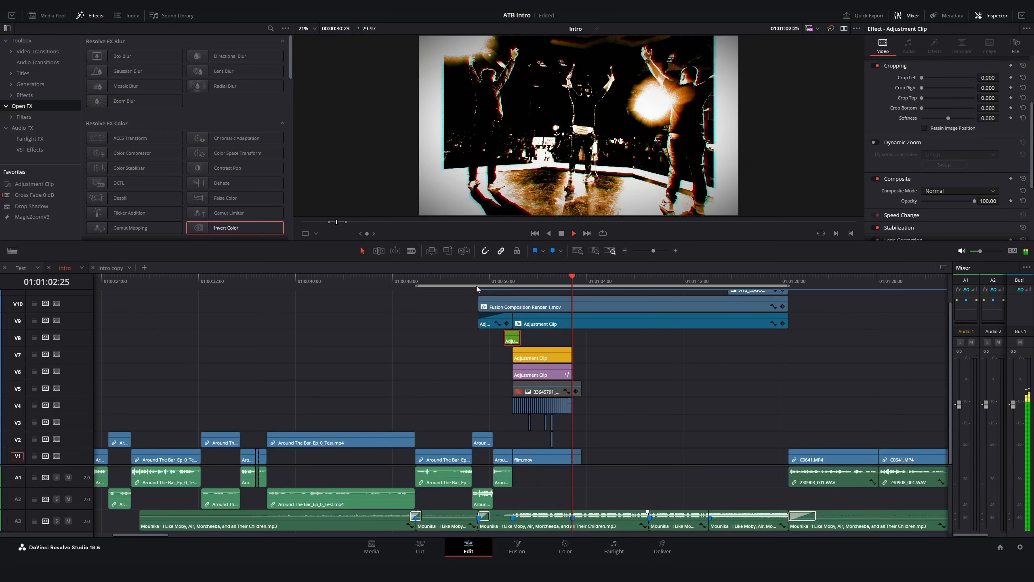
key("space")
left_click(510, 279)
key("space")
key("space")
key("ctrl+equal")
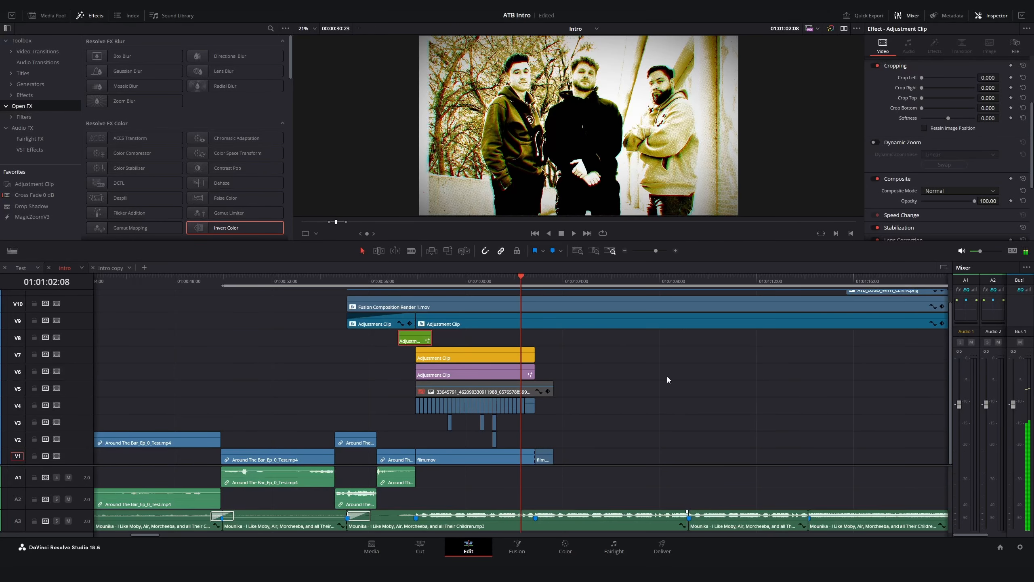
Play back the transition from the last photo into the inverted film.mov segment around Marker 6
key("space")
key("space")
left_click(534, 280)
scroll(552, 451, "up", 4)
scroll(552, 451, "down", 2)
key("space")
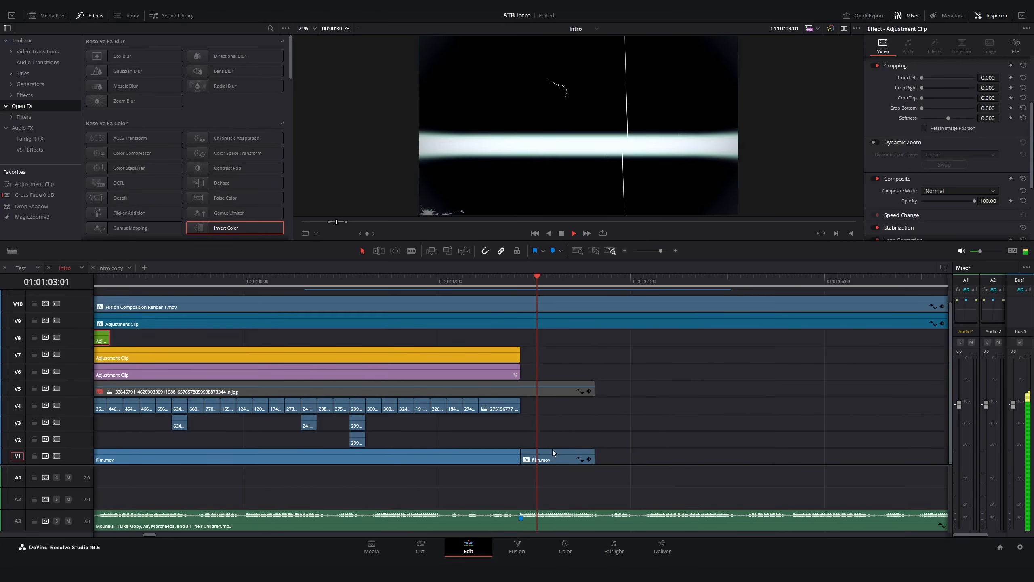
key("space")
left_click(495, 280)
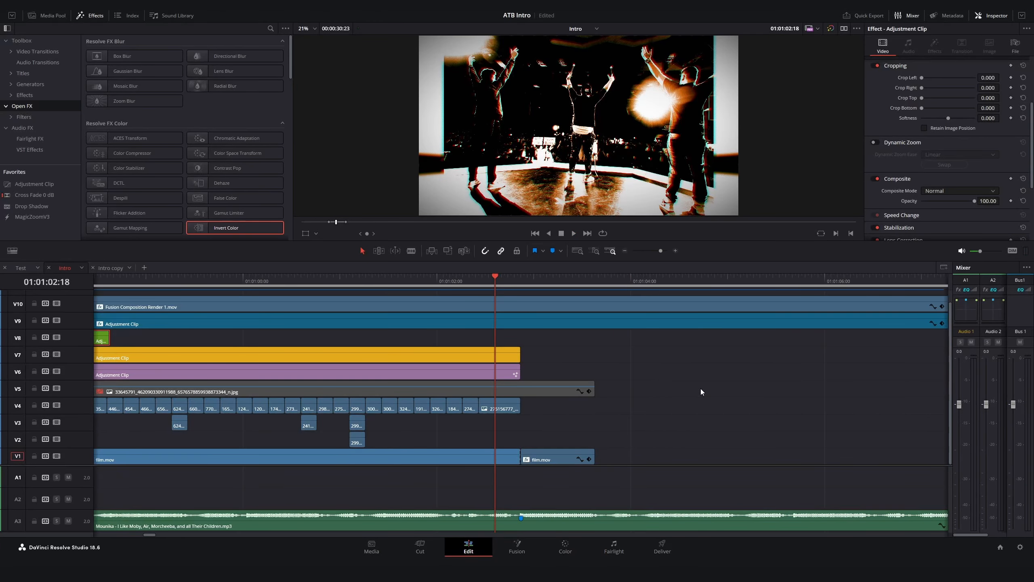
Clear the in and out range from the Intro timeline
left_click(520, 280)
scroll(478, 294, "down", 6)
left_click_drag(487, 291, 633, 291)
left_click(518, 283)
key("alt+x")
Scrub through the C0138.MP4 footage around 01:06:27:01 to examine the drink-pouring shots
scroll(521, 284, "up", 2)
scroll(633, 291, "up", 1)
left_click_drag(527, 282, 662, 295)
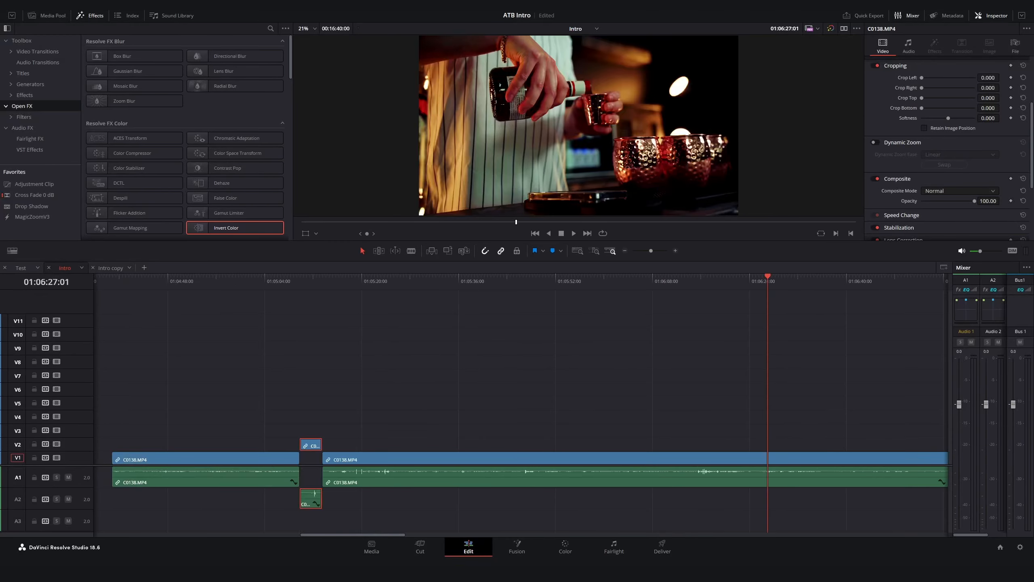
left_click_drag(767, 277, 690, 322)
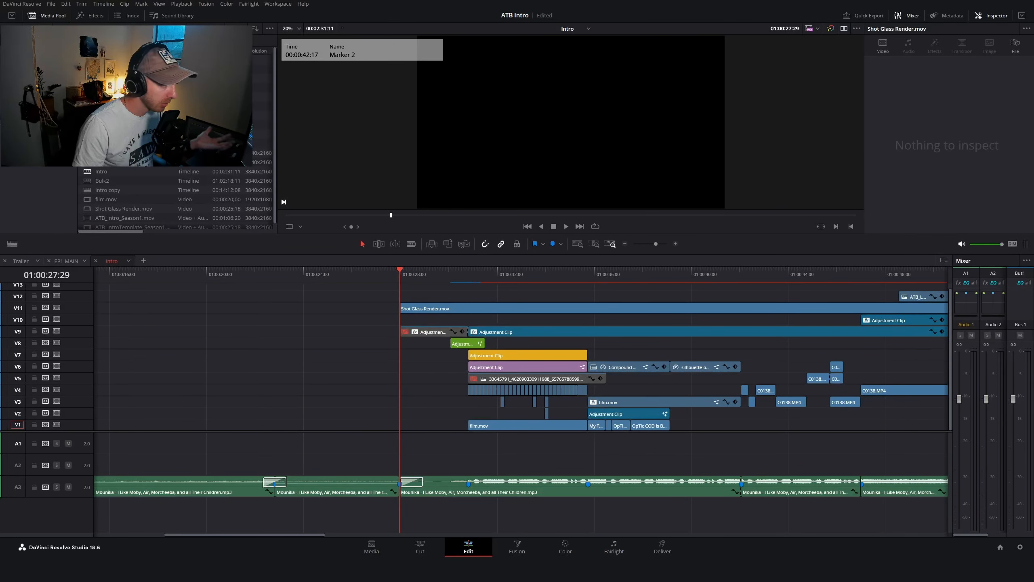
Bypass color grades and Fusion effects, and examine the shot-glass opening from Marker 2 through the first photos without effects
scroll(521, 386, "right", 5)
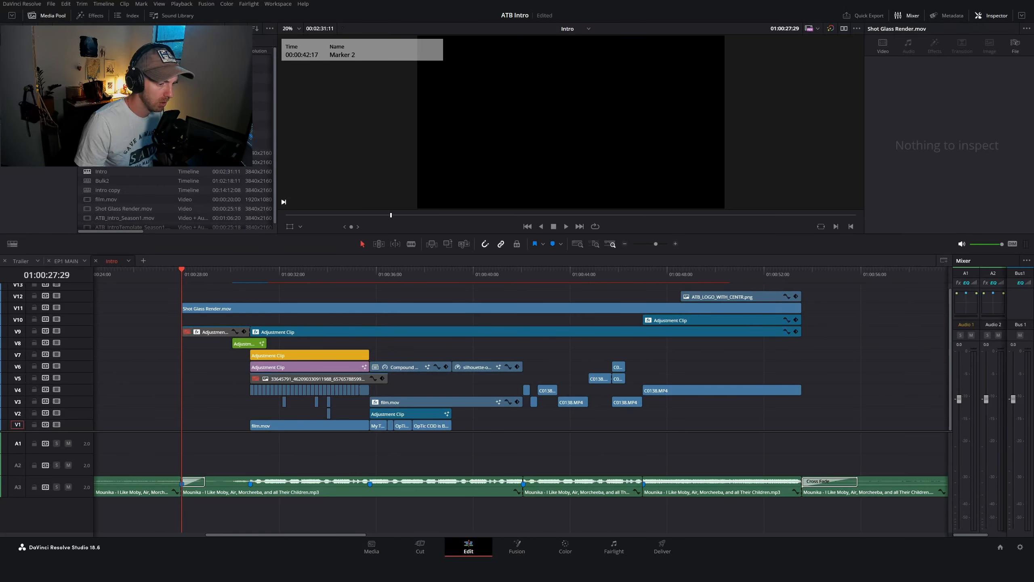
left_click(205, 276)
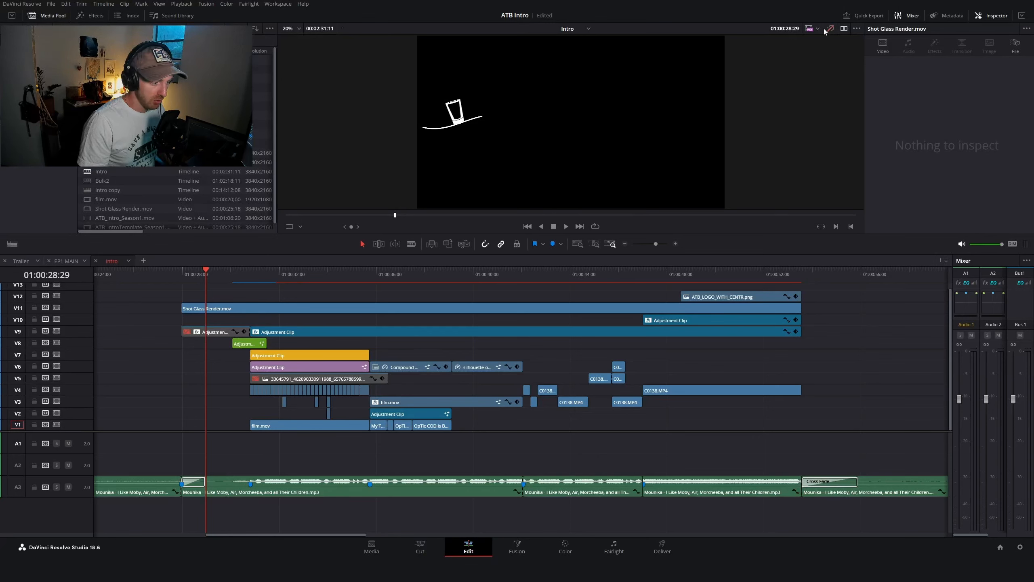
left_click(243, 274)
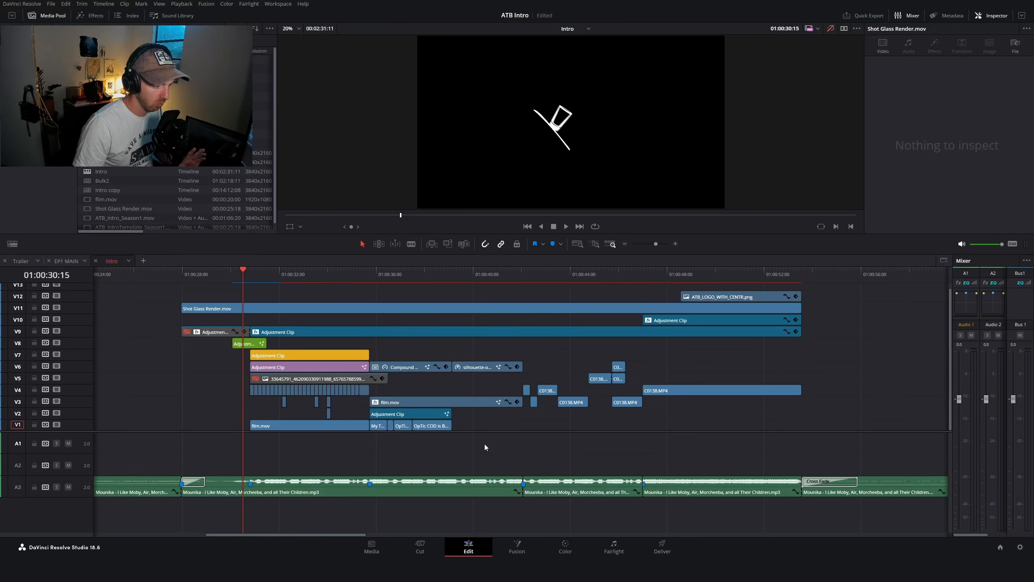
left_click(250, 278)
key("ctrl+equal")
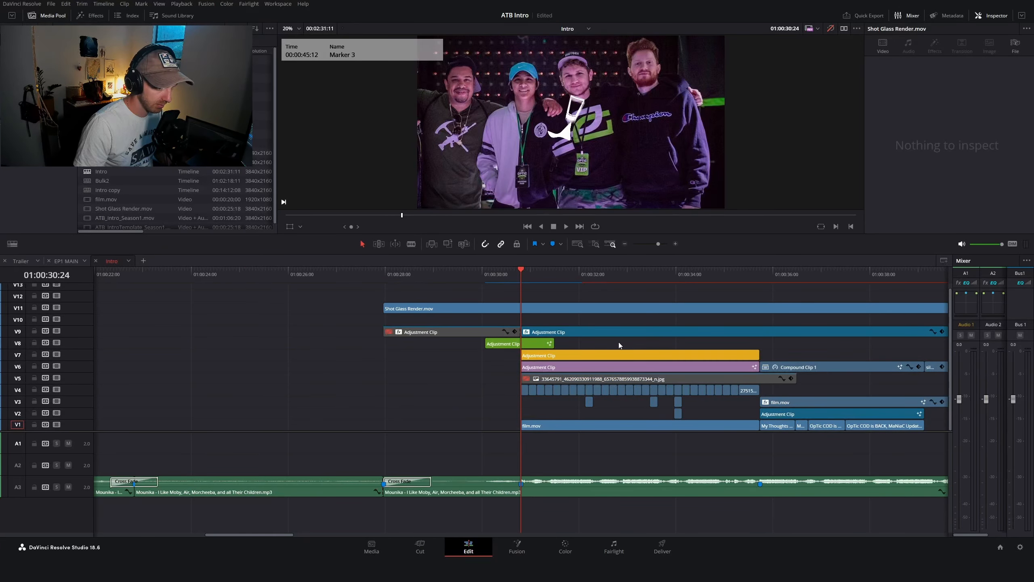
scroll(619, 341, "right", 5)
left_click_drag(333, 273, 350, 277)
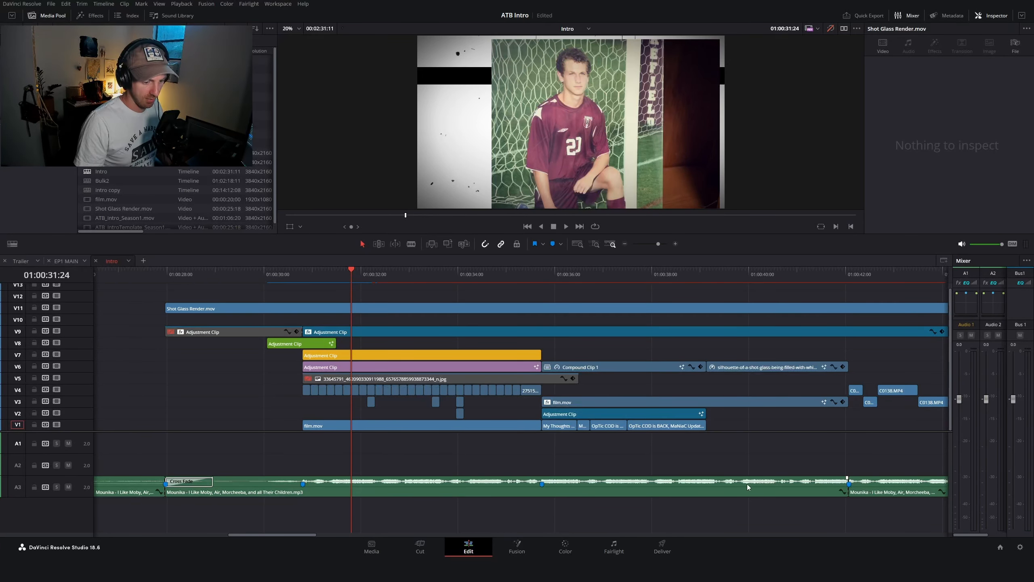
Scrub through the unprocessed footage from the photo sequence past Compound Clip 1 to the C0138.MP4 drink-pouring shots
scroll(458, 448, "right", 4)
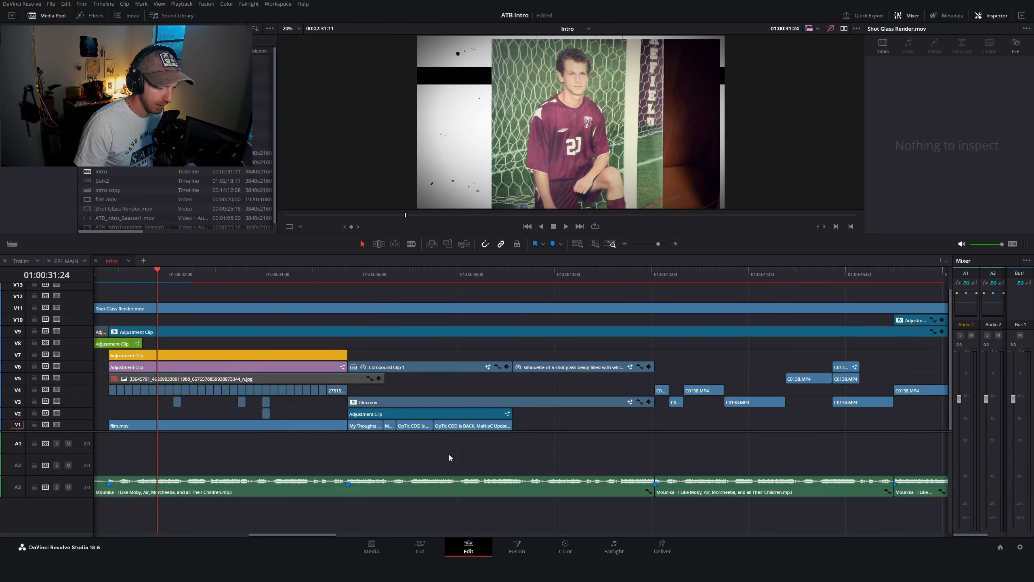
left_click(397, 279)
left_click(433, 281)
scroll(620, 358, "right", 4)
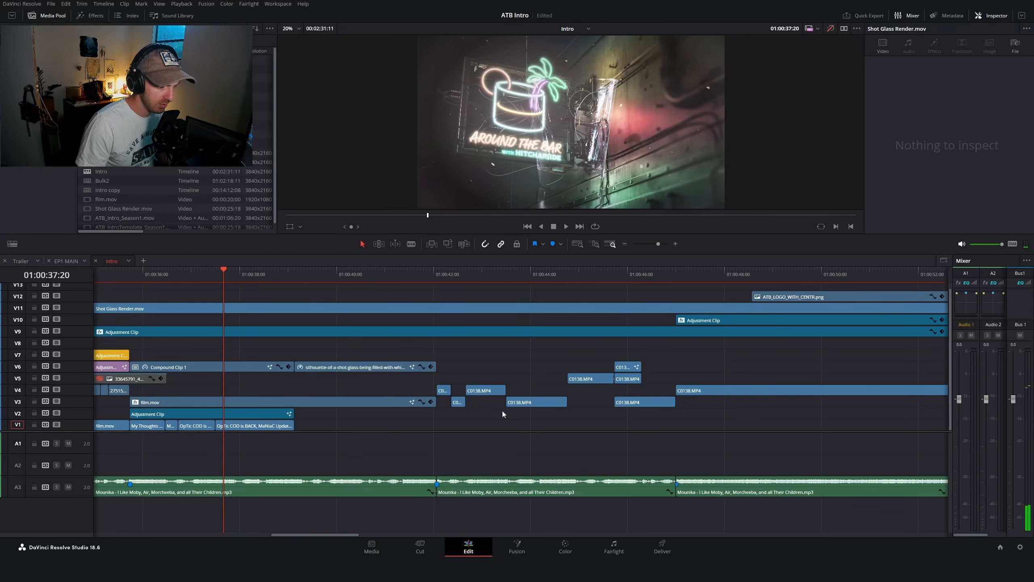
left_click_drag(458, 279, 527, 281)
scroll(570, 439, "left", 4)
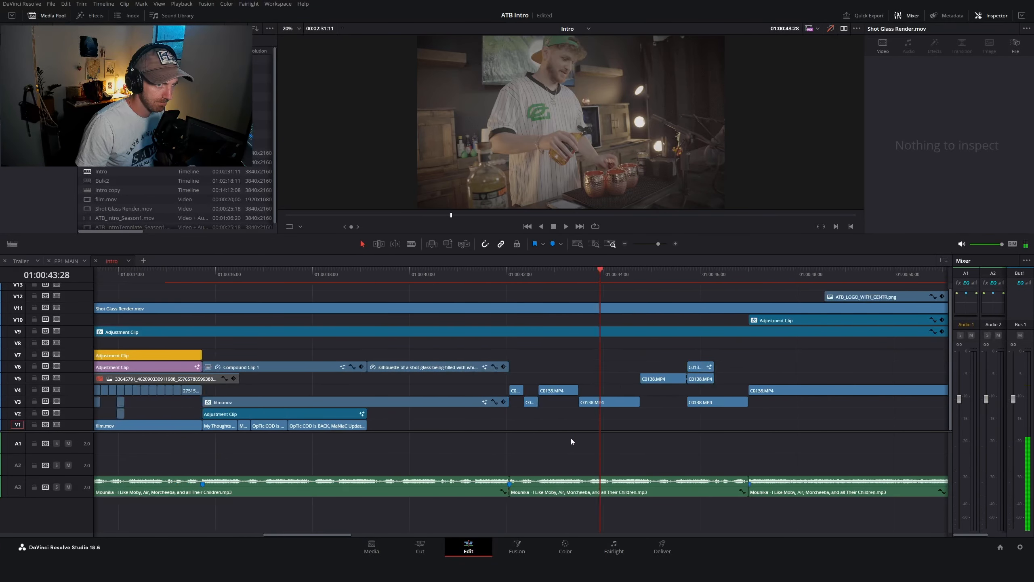
Turn color grades and Fusion effects back on and play the photo sequence with the sound muted
left_click(831, 29)
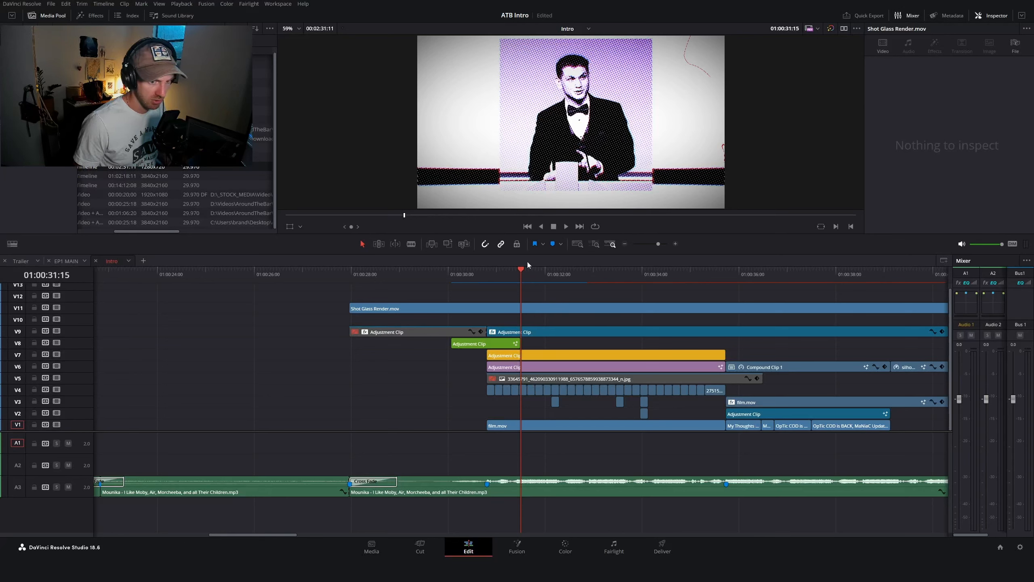
left_click(961, 243)
key("space")
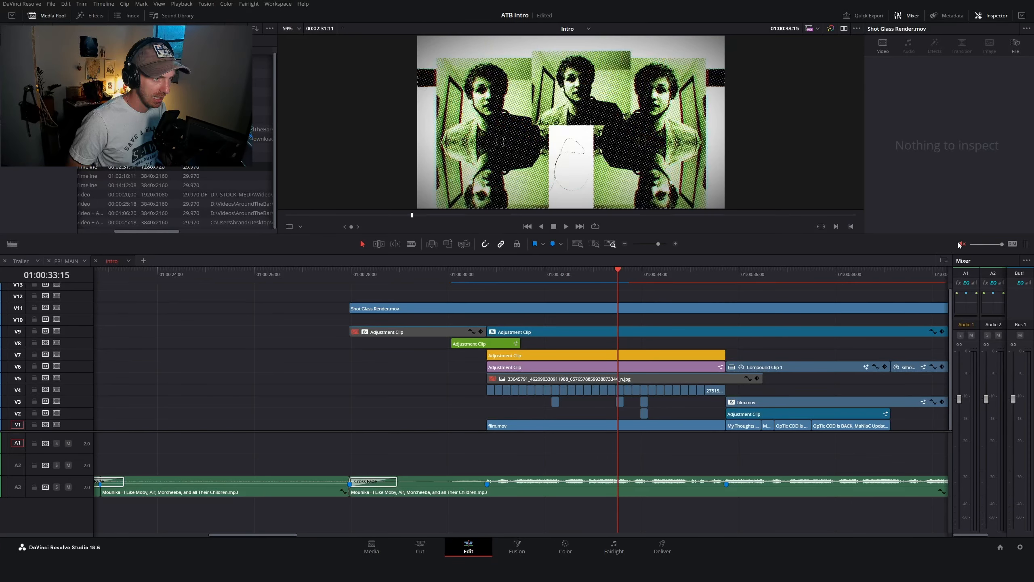
key("j")
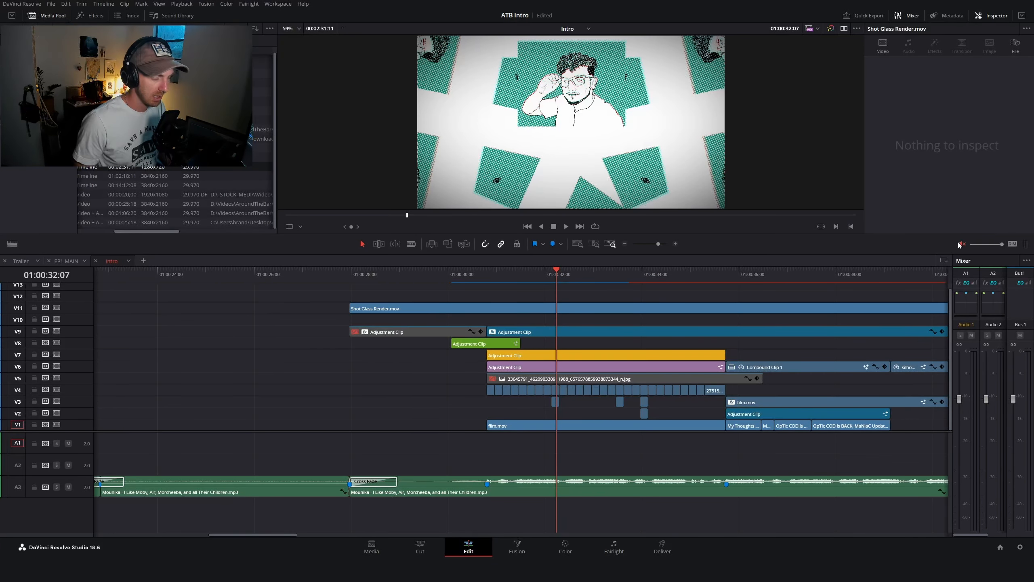
Enlarge the viewer and replay the start of the photo sequence from Marker 3
left_click_drag(605, 236, 610, 288)
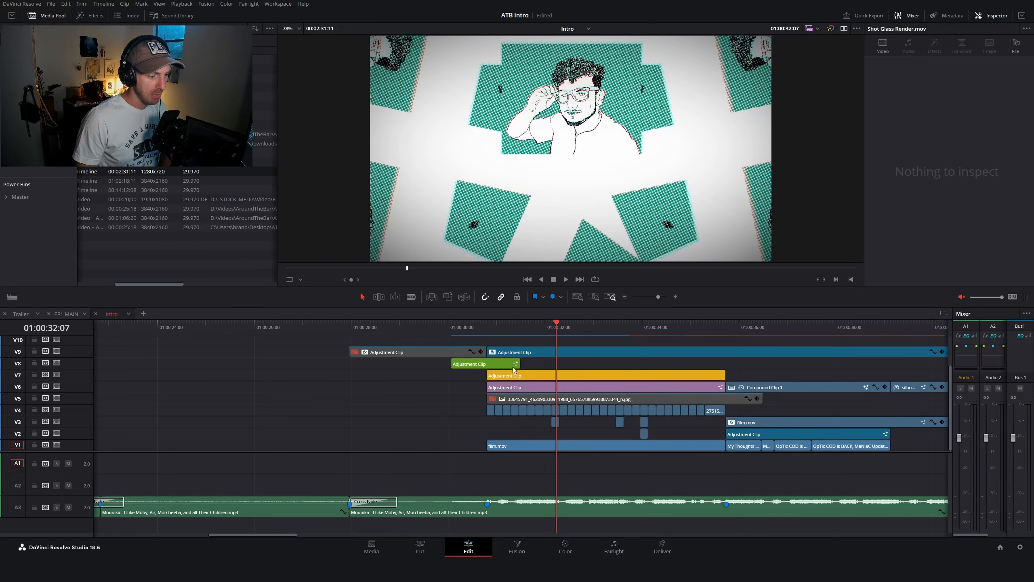
left_click(495, 336)
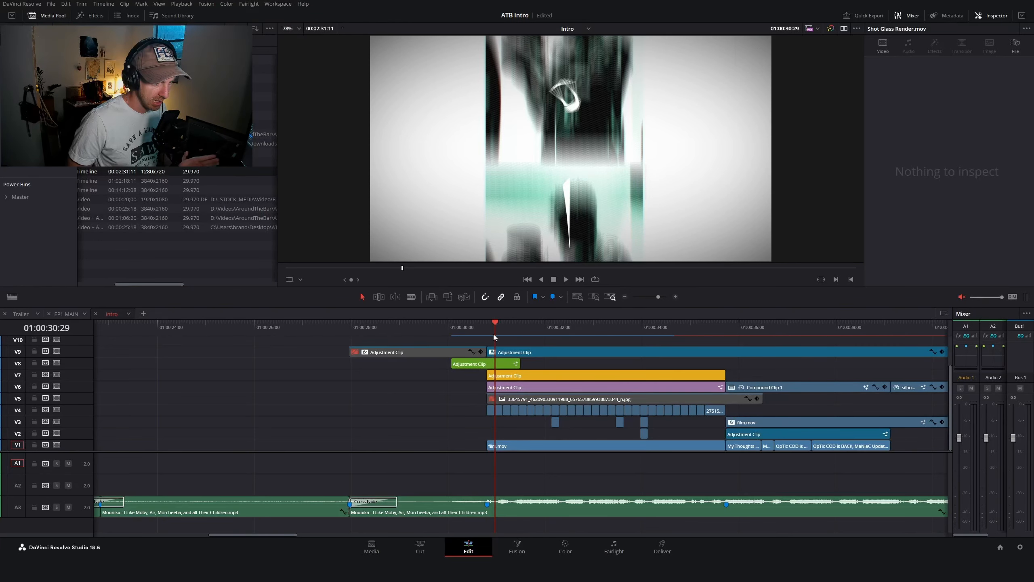
left_click(487, 322)
key("space")
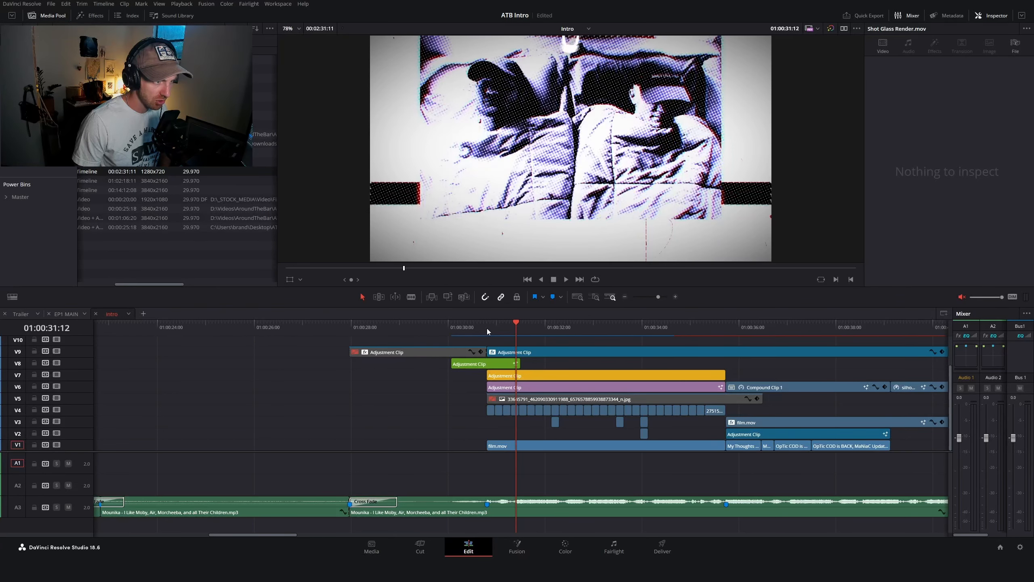
key("space")
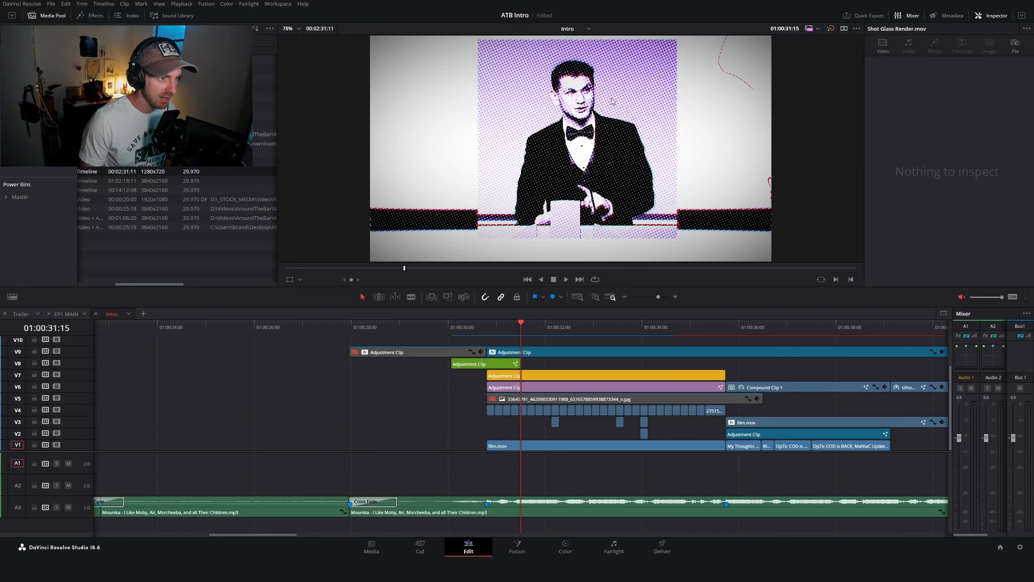
Step frame by frame through the photo sequence from 01:00:31:15 to 01:00:32:08 to examine the halftone look of each photo
key("Right")
key("Right")
key("Right")
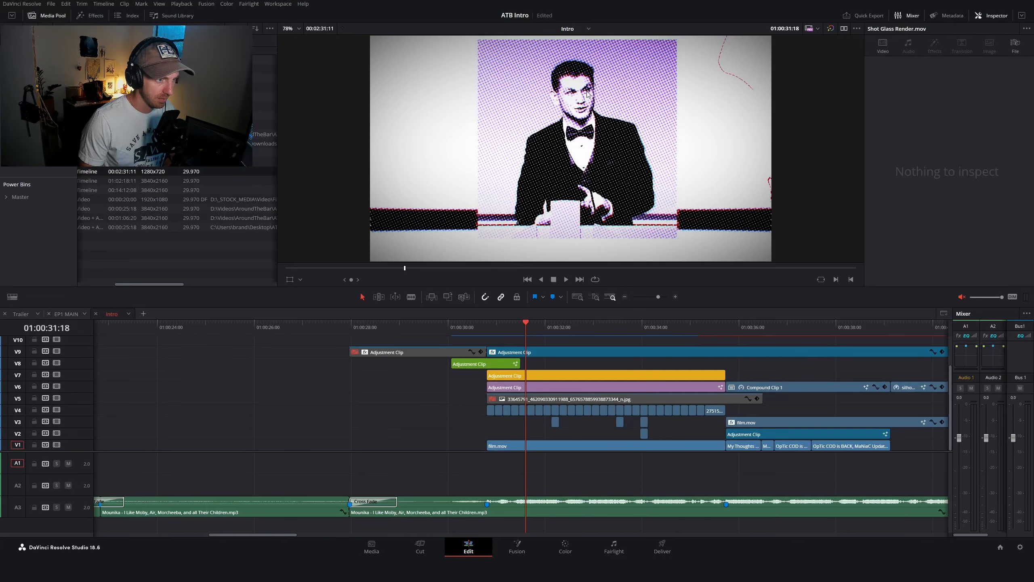
key("Right")
key("Right")
key("Right")
key("Right")
key("Right")
key("Right")
key("Right")
key("Right")
key("Right")
key("Right")
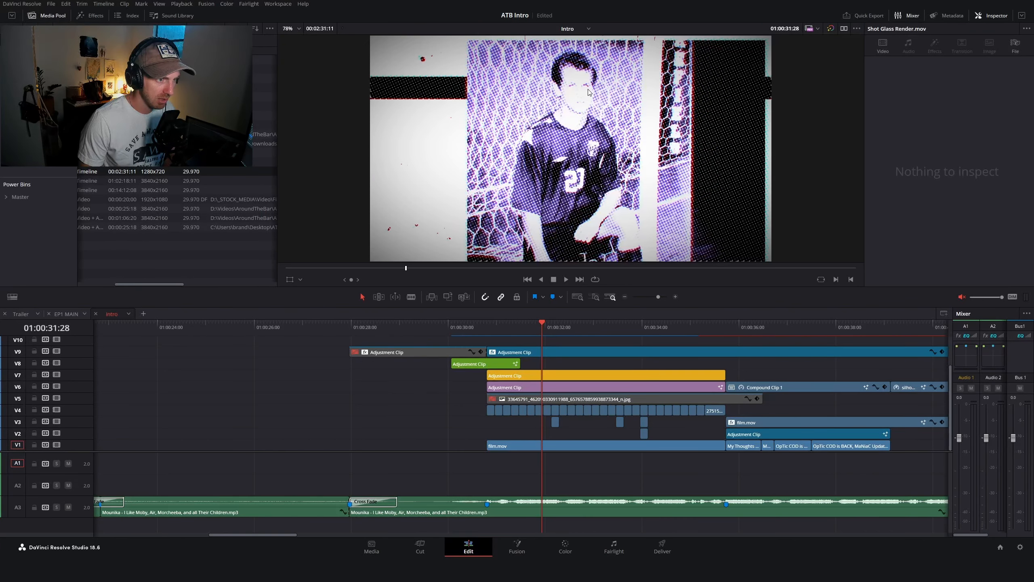
key("Right")
key("Right")
key("Right")
key("Right")
key("Right")
key("Right")
key("Right")
key("Right")
key("Right")
key("Right")
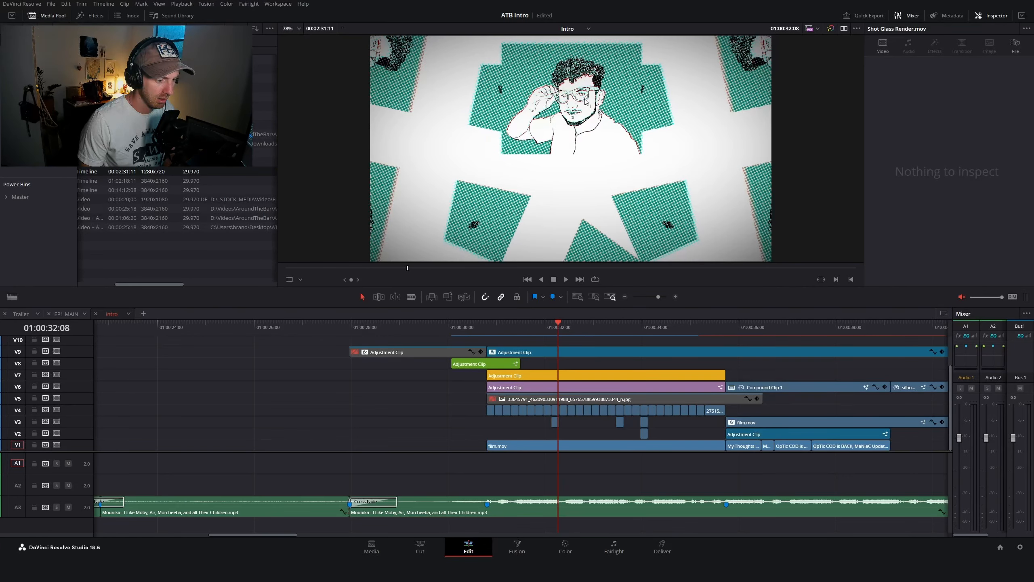
Play on to the last photo on V4 and scrub across it with taller tracks to examine its motion over film.mov
key("space")
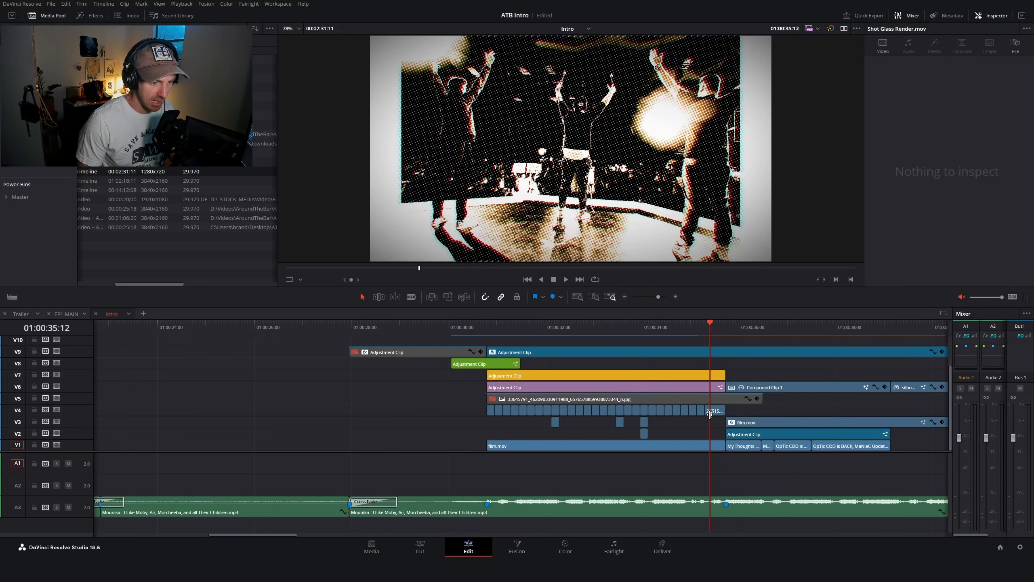
key("ctrl+equal")
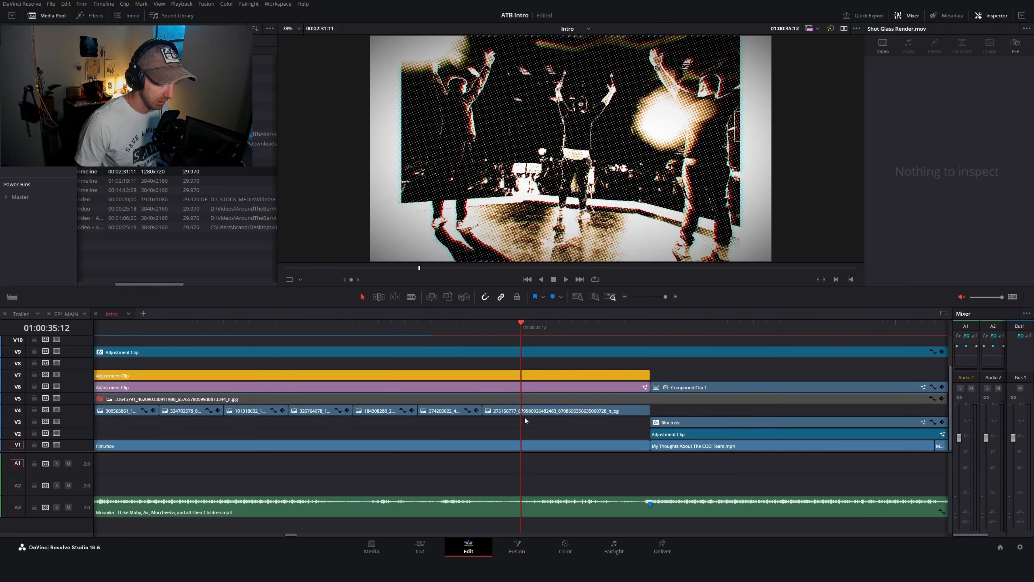
scroll(491, 419, "up", 1)
scroll(291, 422, "up", 3)
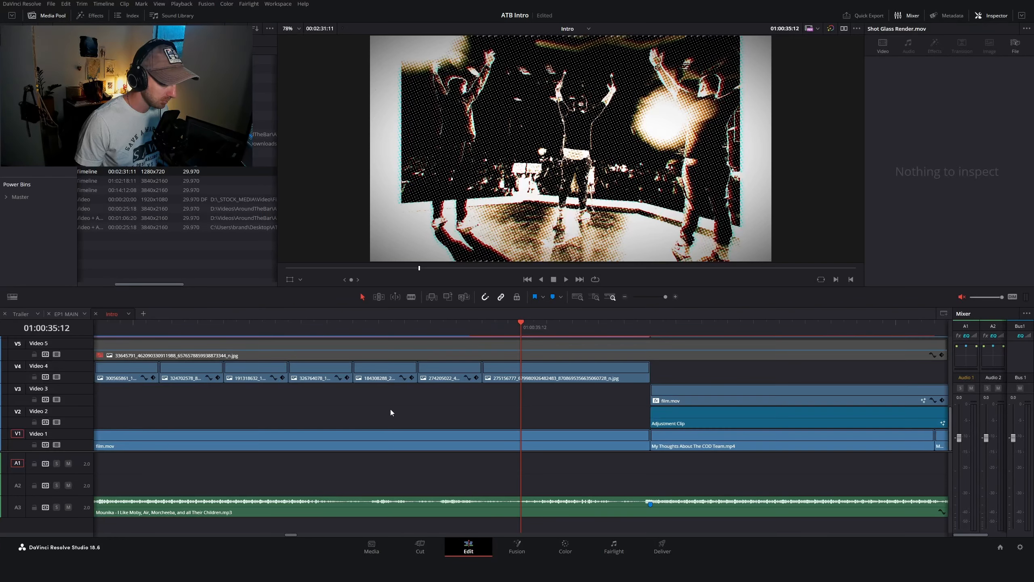
left_click_drag(425, 324, 546, 332)
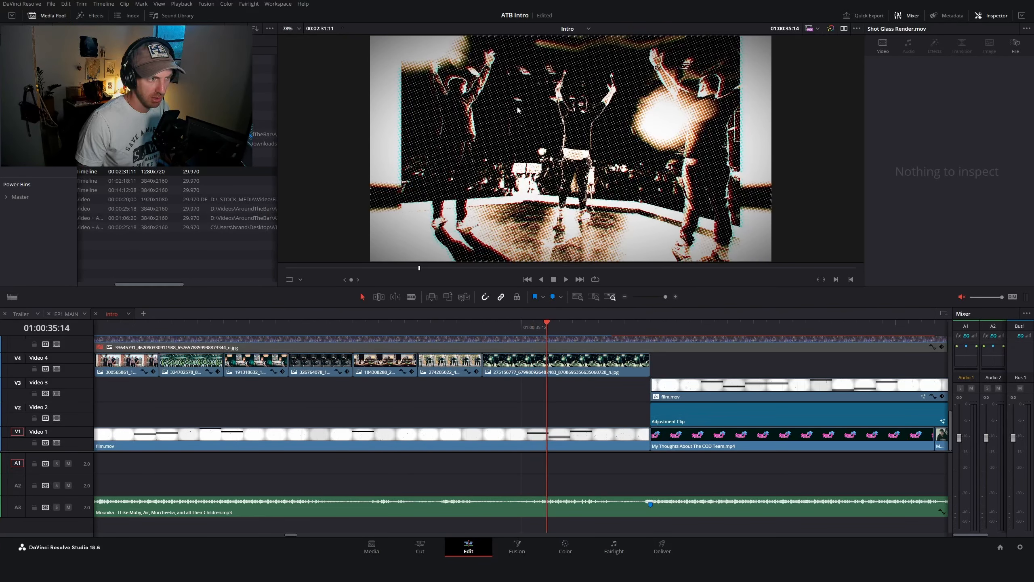
left_click_drag(613, 328, 581, 344)
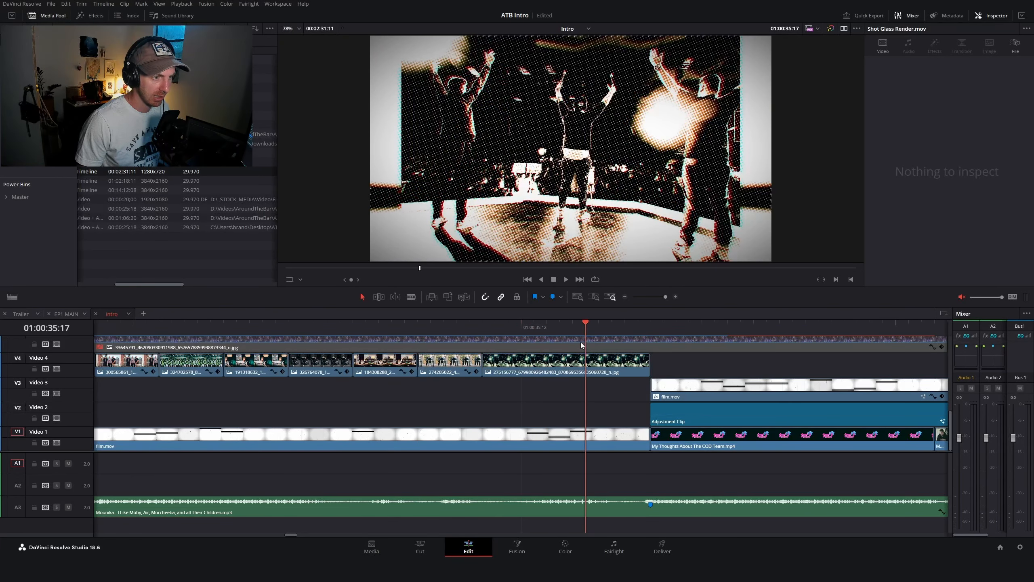
scroll(559, 395, "down", 2)
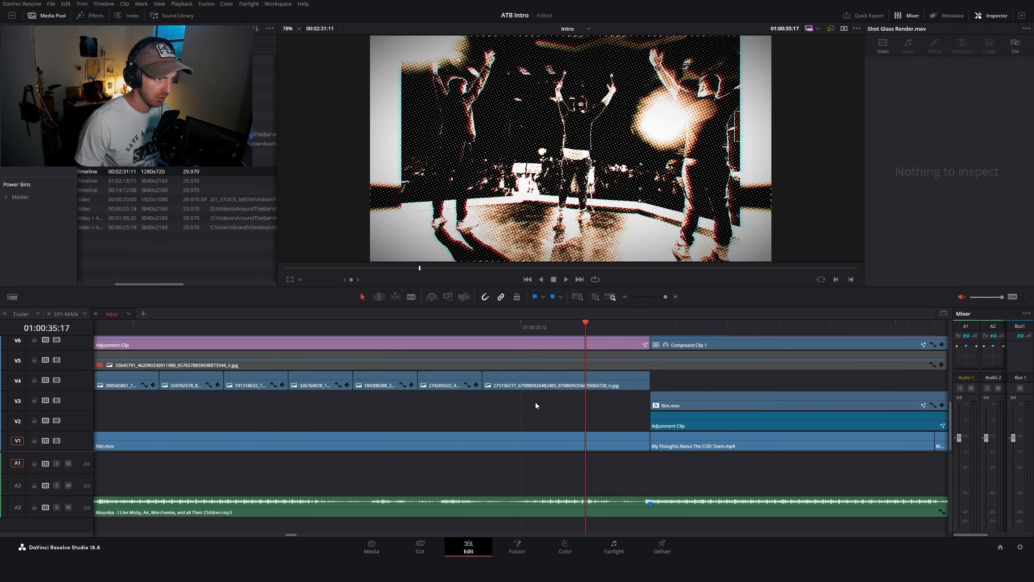
scroll(535, 402, "down", 1)
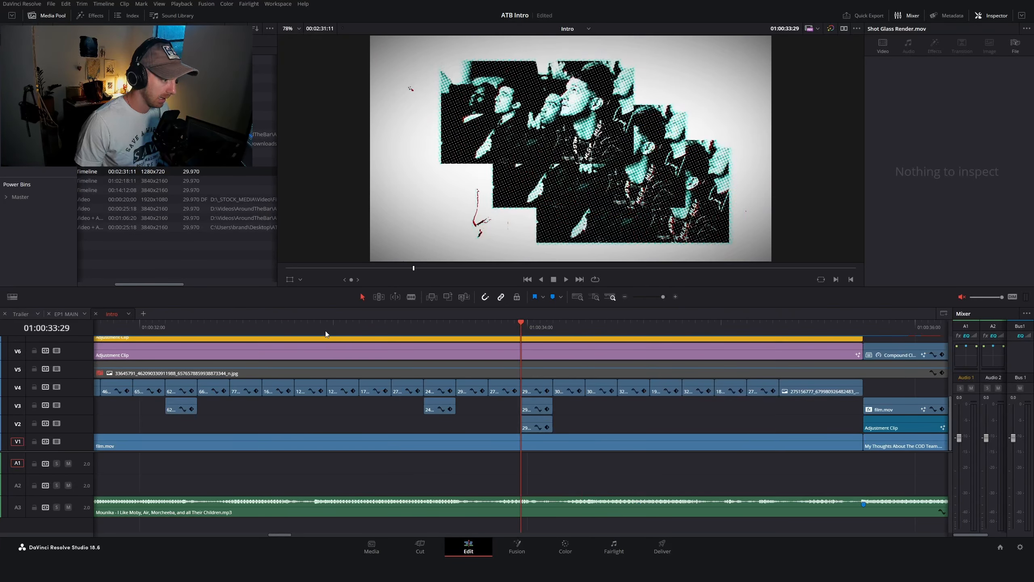
Load the V1 film.mov clip beneath the photos into the viewer and scrub through it to examine its scratches and dust
left_click(325, 331)
scroll(346, 383, "down", 2)
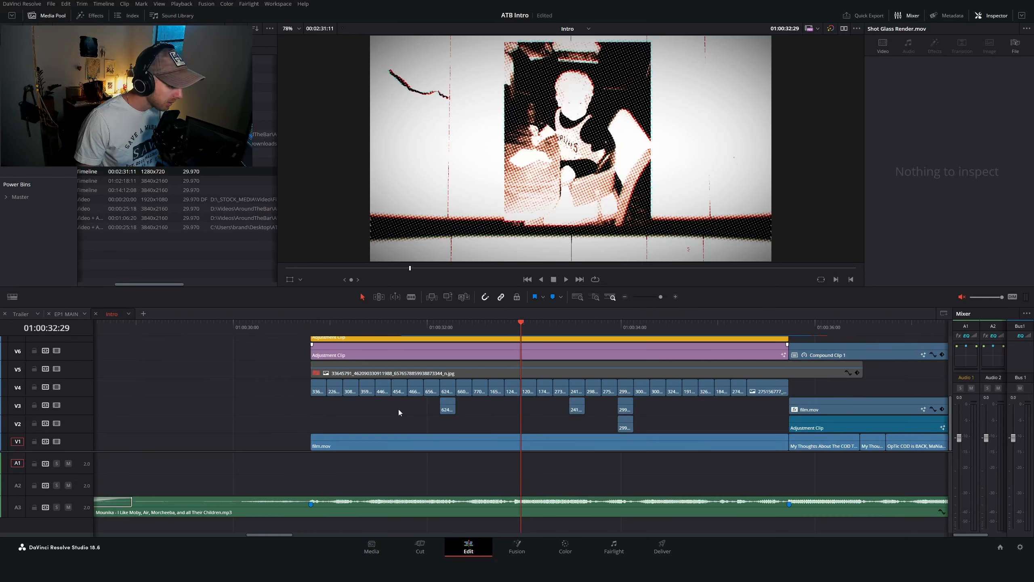
left_click(364, 446)
double_click(364, 446)
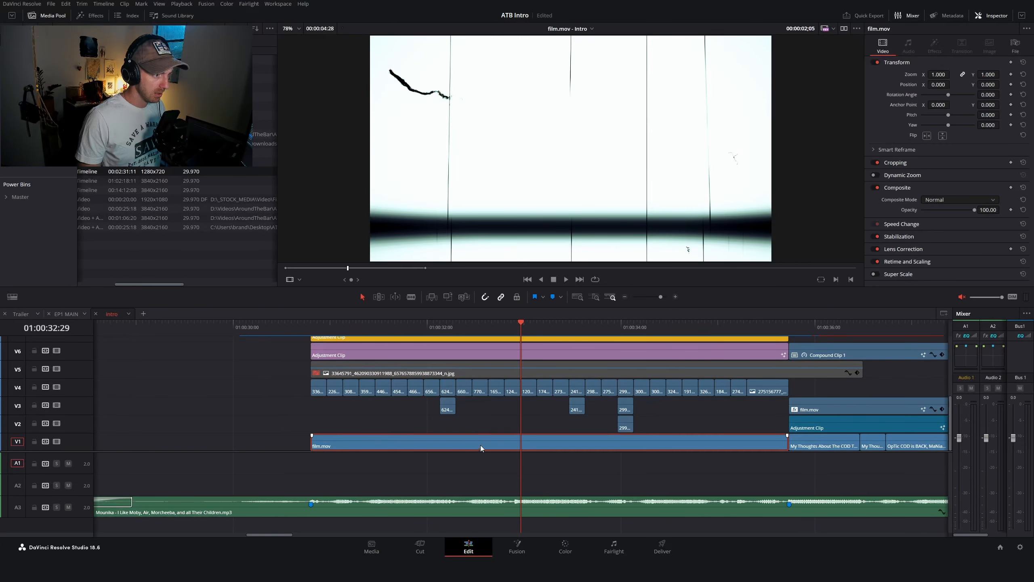
mouse_move(385, 268)
left_mouse_down()
mouse_move(317, 268)
mouse_move(372, 269)
left_mouse_up()
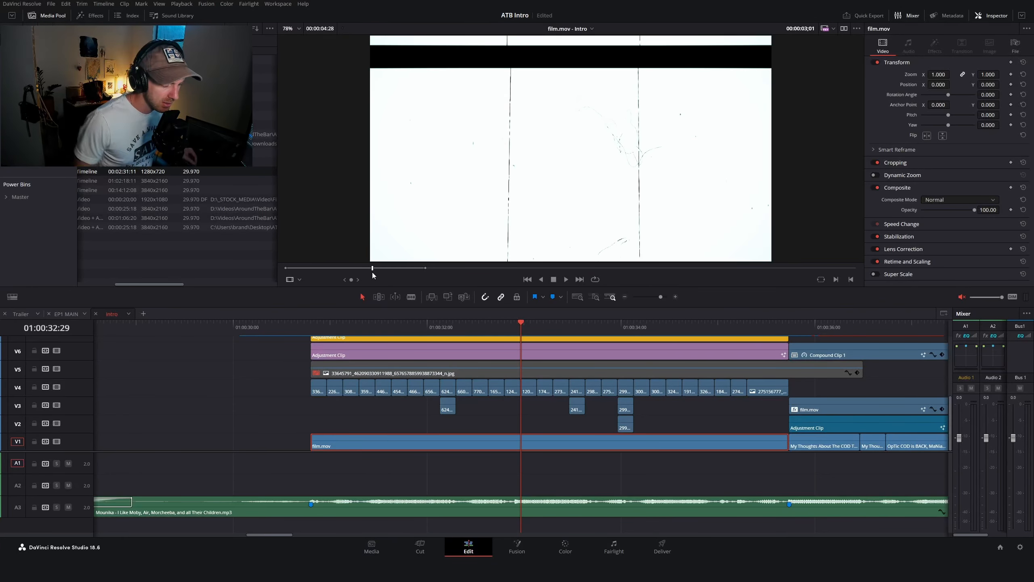
left_click_drag(387, 269, 316, 265)
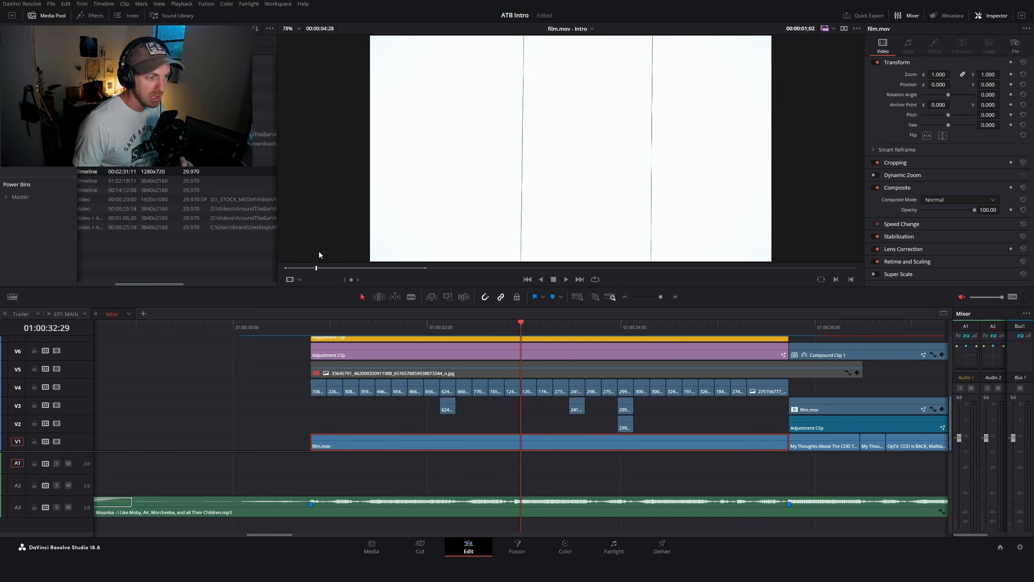
left_click_drag(330, 268, 357, 265)
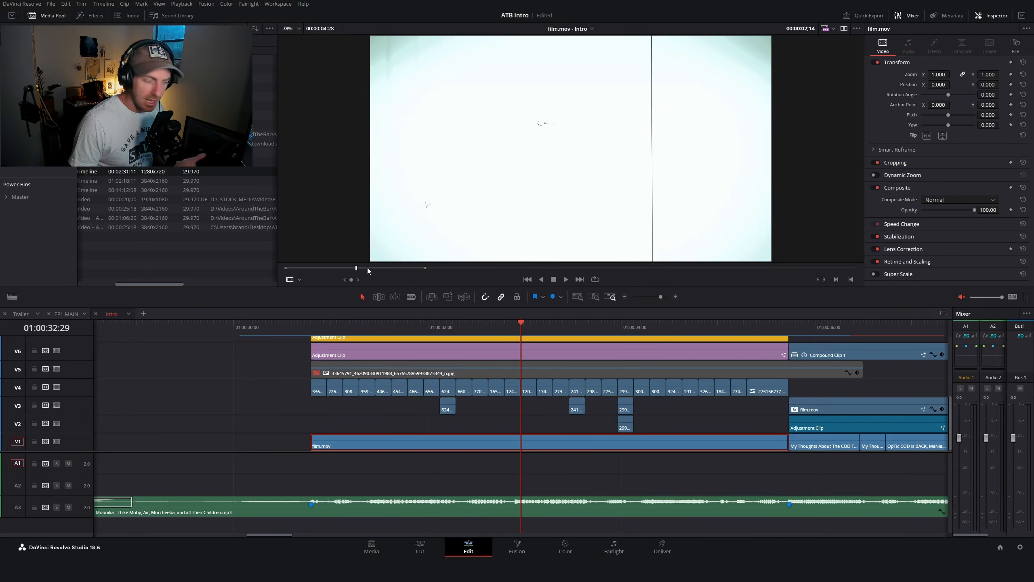
left_click(393, 268)
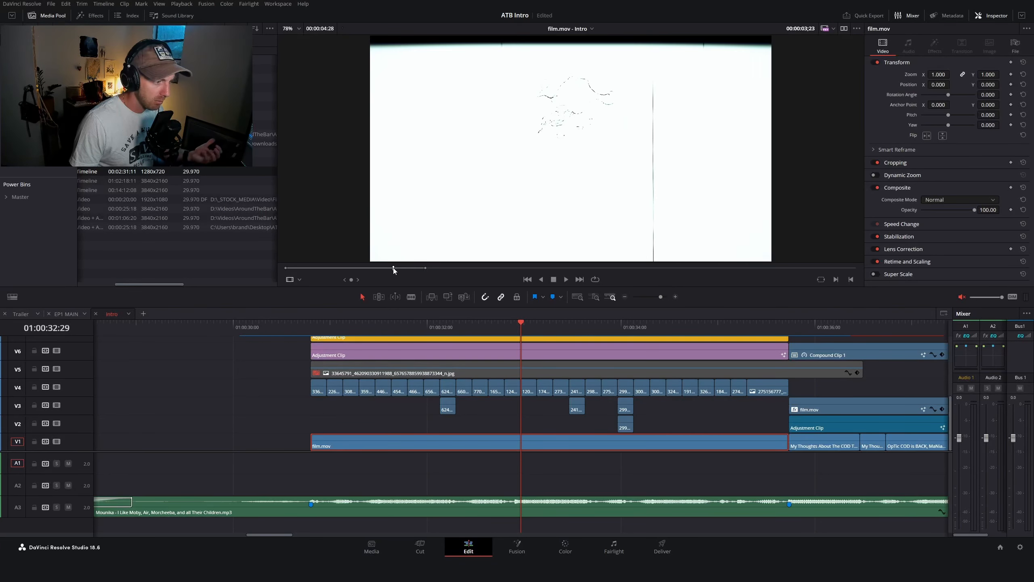
left_click_drag(393, 268, 335, 268)
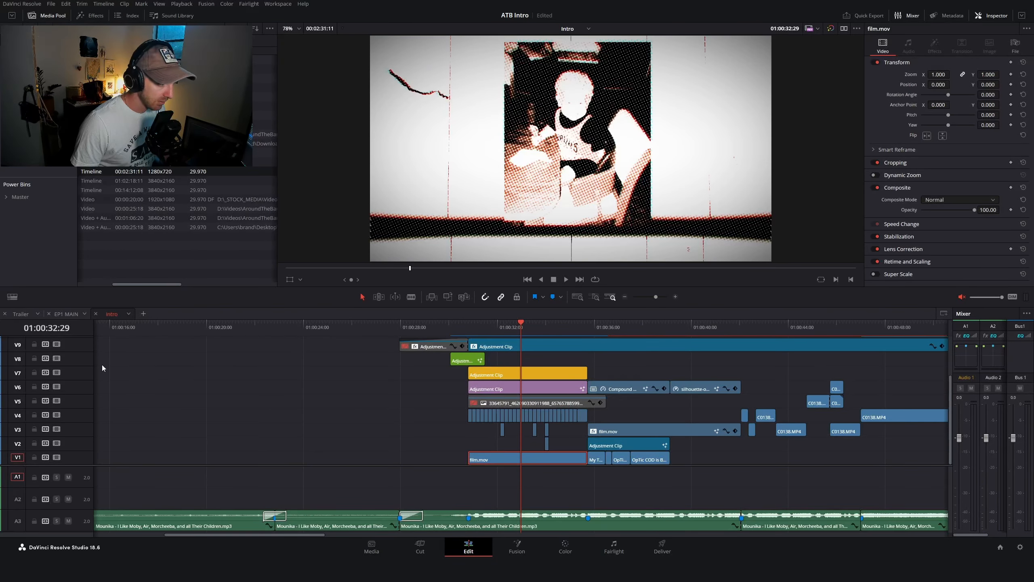
Toggle video tracks V7 and V6 to compare their adjustment clips, and inspect the V6 adjustment clip's node tree in Fusion
left_click(57, 372)
left_click(56, 387)
scroll(535, 358, "up", 2)
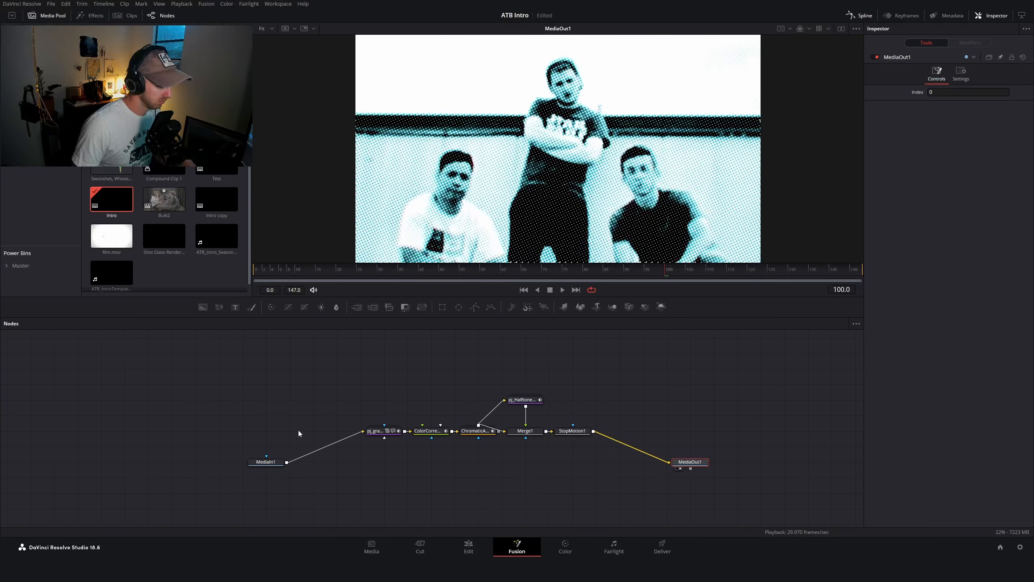
left_click(468, 546)
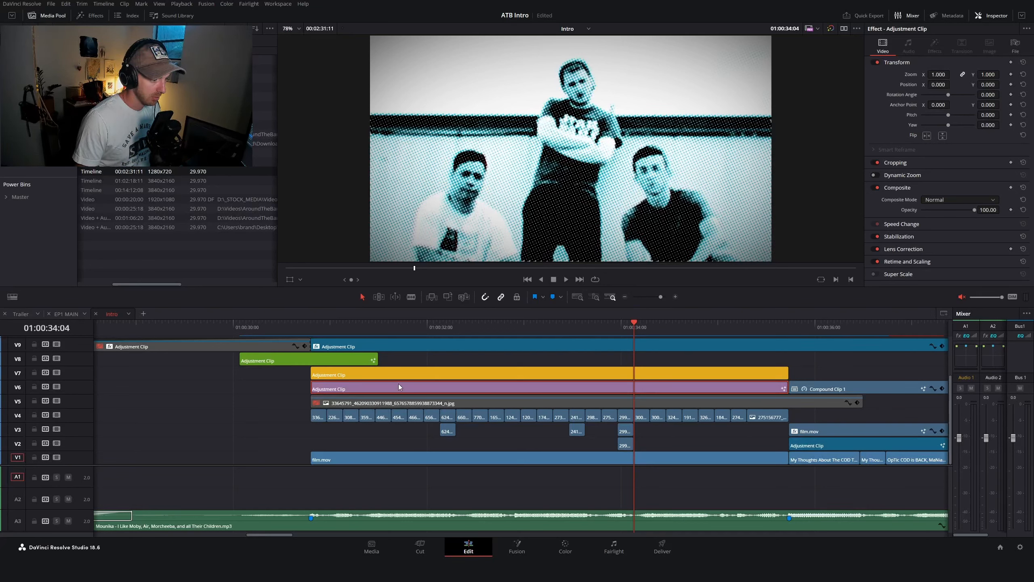
key("shift+5")
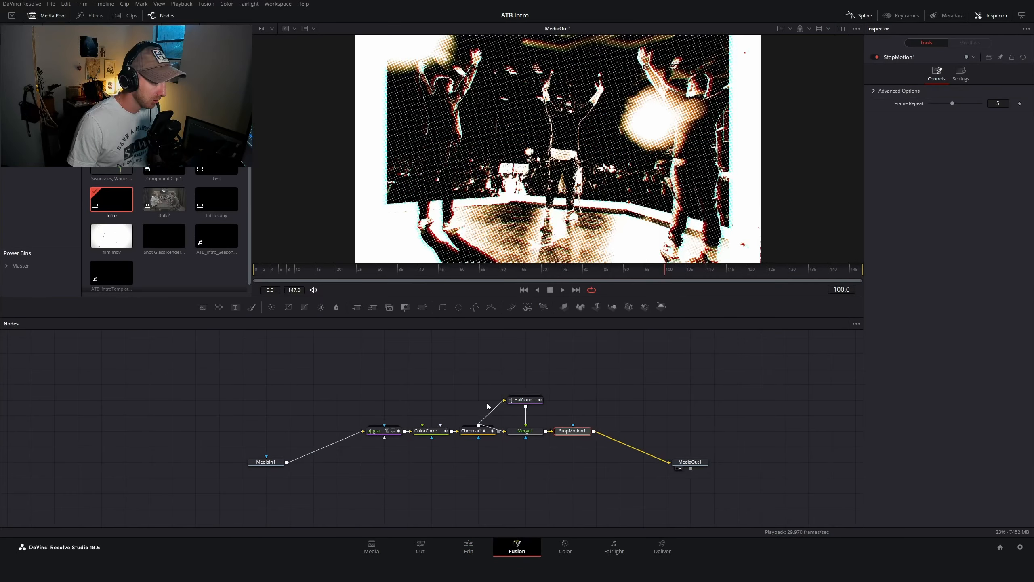
Show the pj_gradientmap node's result in the viewer and move the node away from the chain, above MediaIn1
left_click(388, 432)
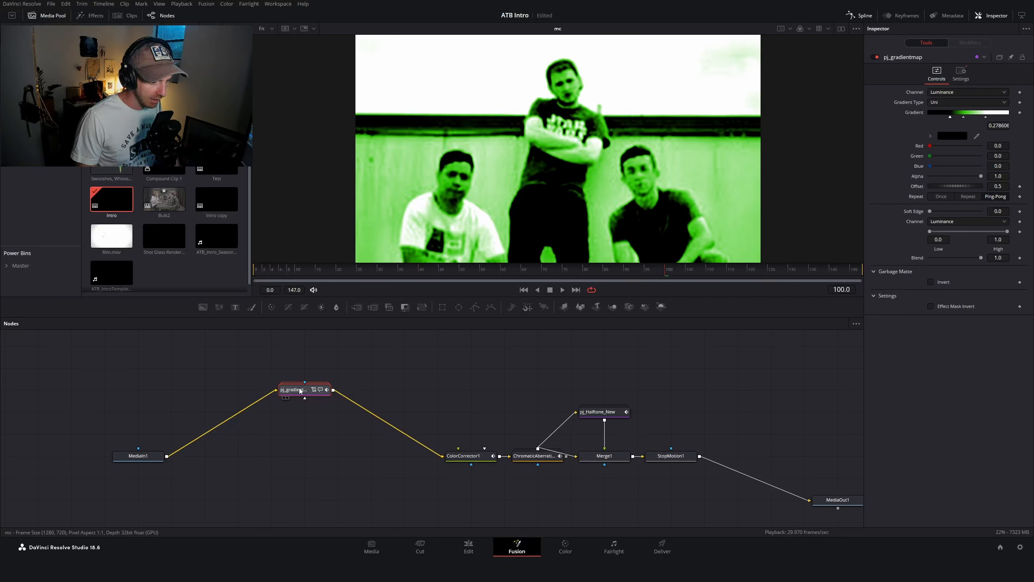
left_click_drag(300, 391, 272, 399)
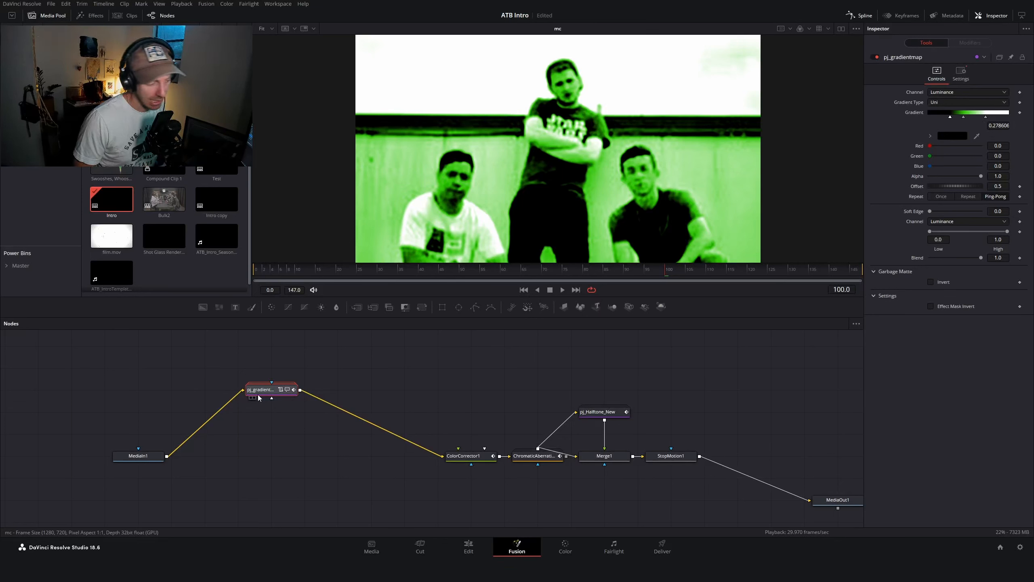
Add a stock GradientMapper node in the empty area above the node chain, and reselect the pj_gradientmap node
scroll(391, 411, "up", 3)
left_click(380, 407)
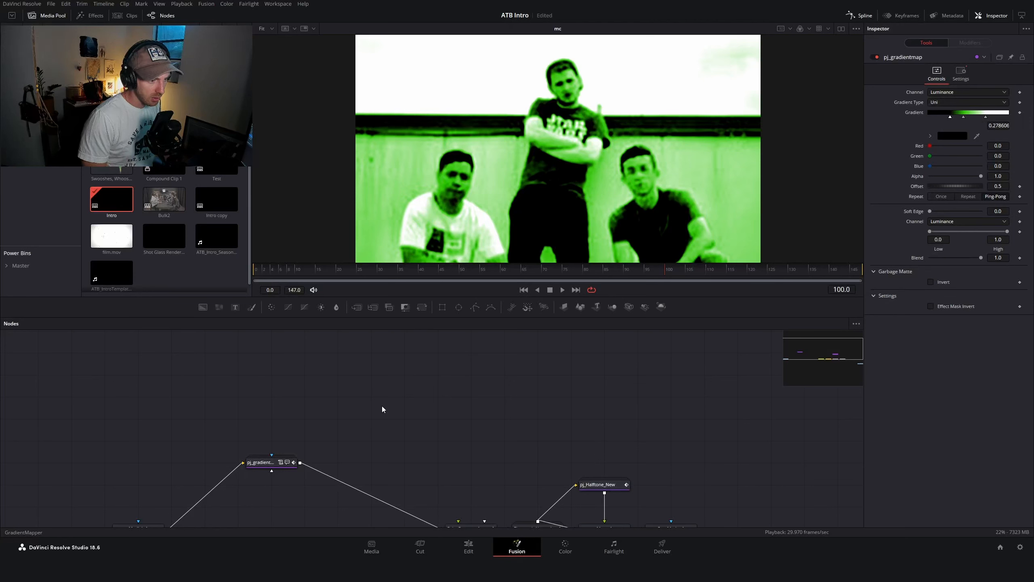
key("Return")
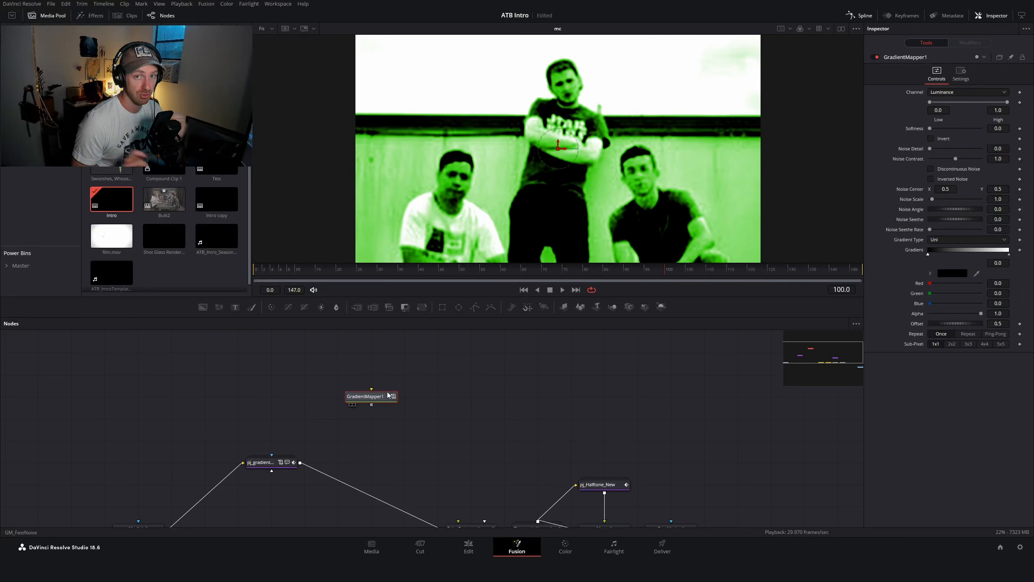
left_click(268, 462)
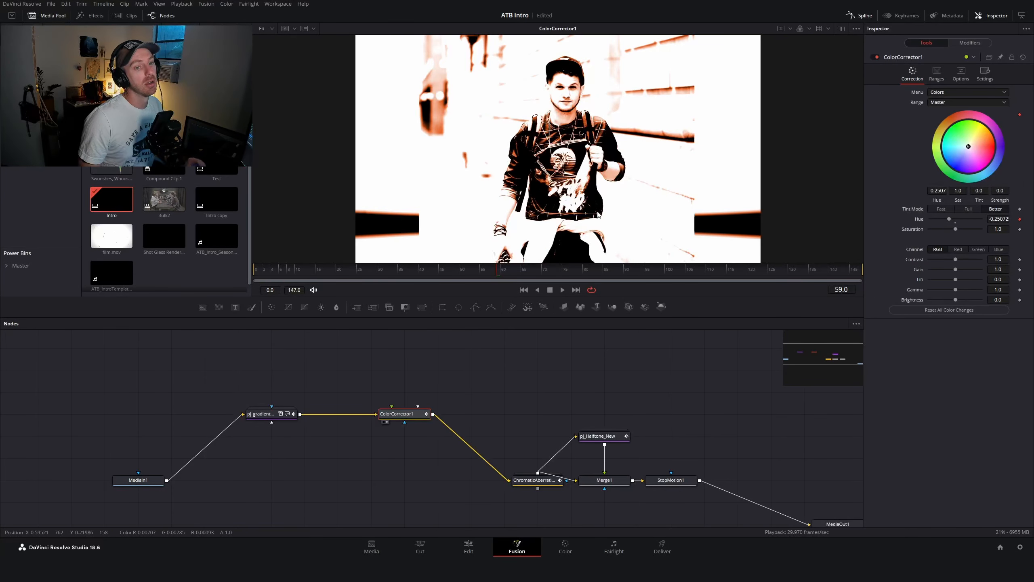
Scrub through frames at ColorCorrector1 to examine its animated hue, and inspect the Perturb modifier driving it
left_click_drag(417, 270, 432, 270)
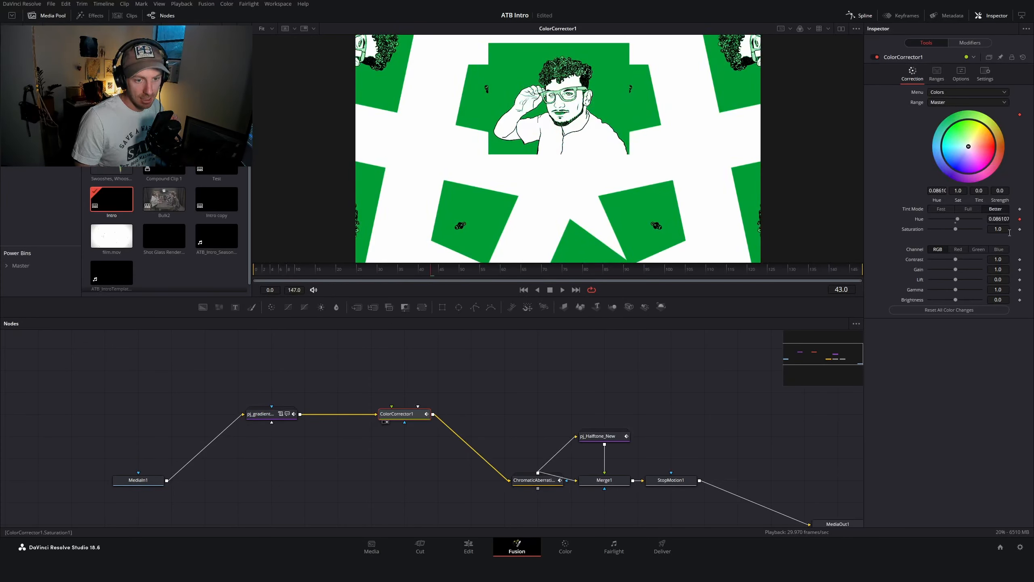
left_click(970, 42)
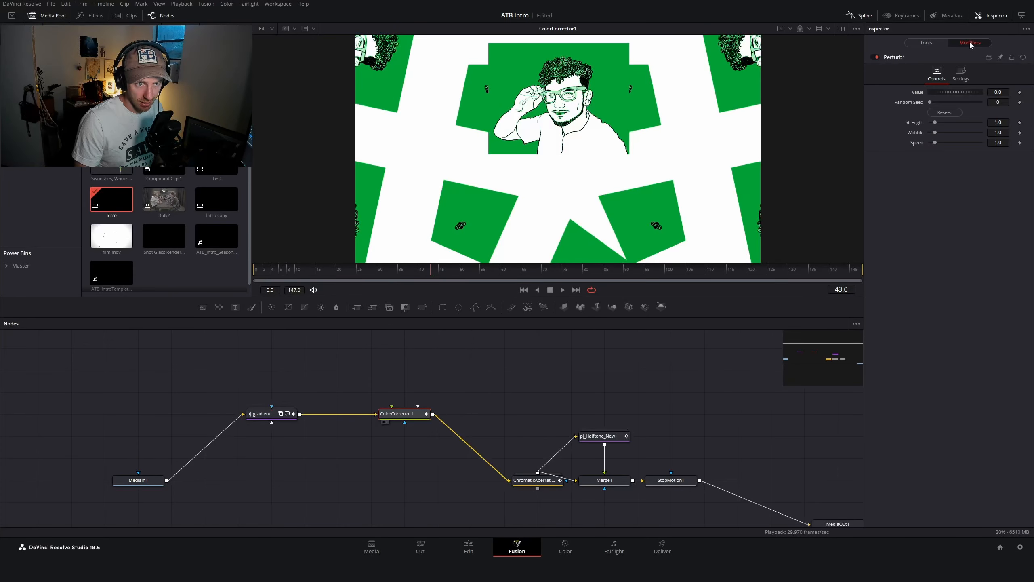
left_click(926, 43)
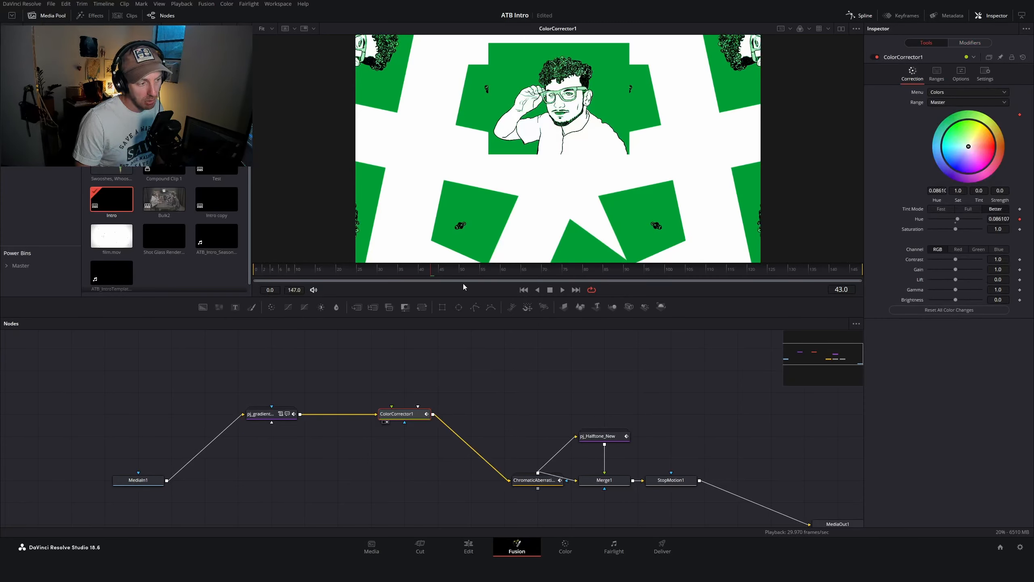
left_click(381, 271)
left_click_drag(384, 275, 586, 301)
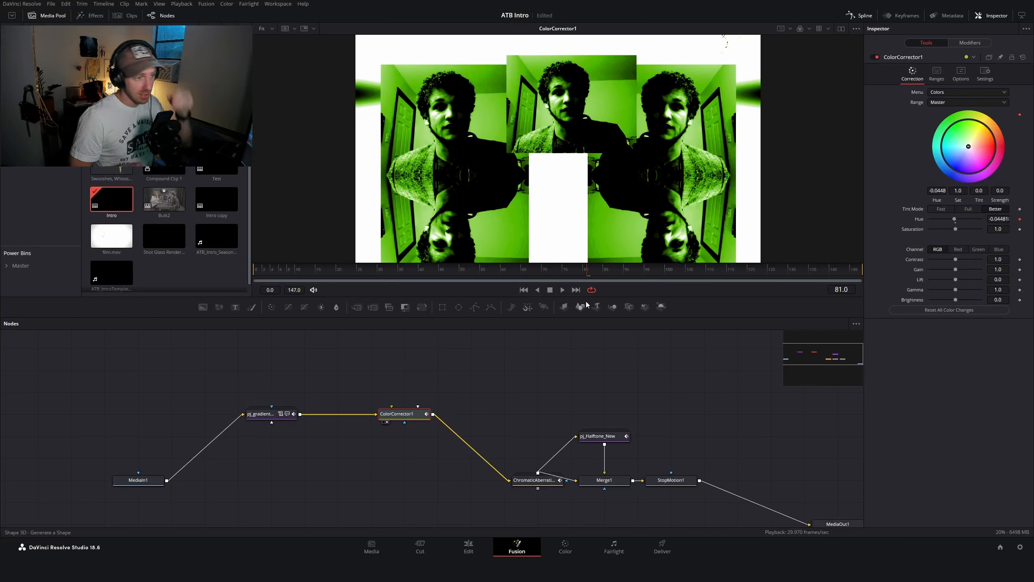